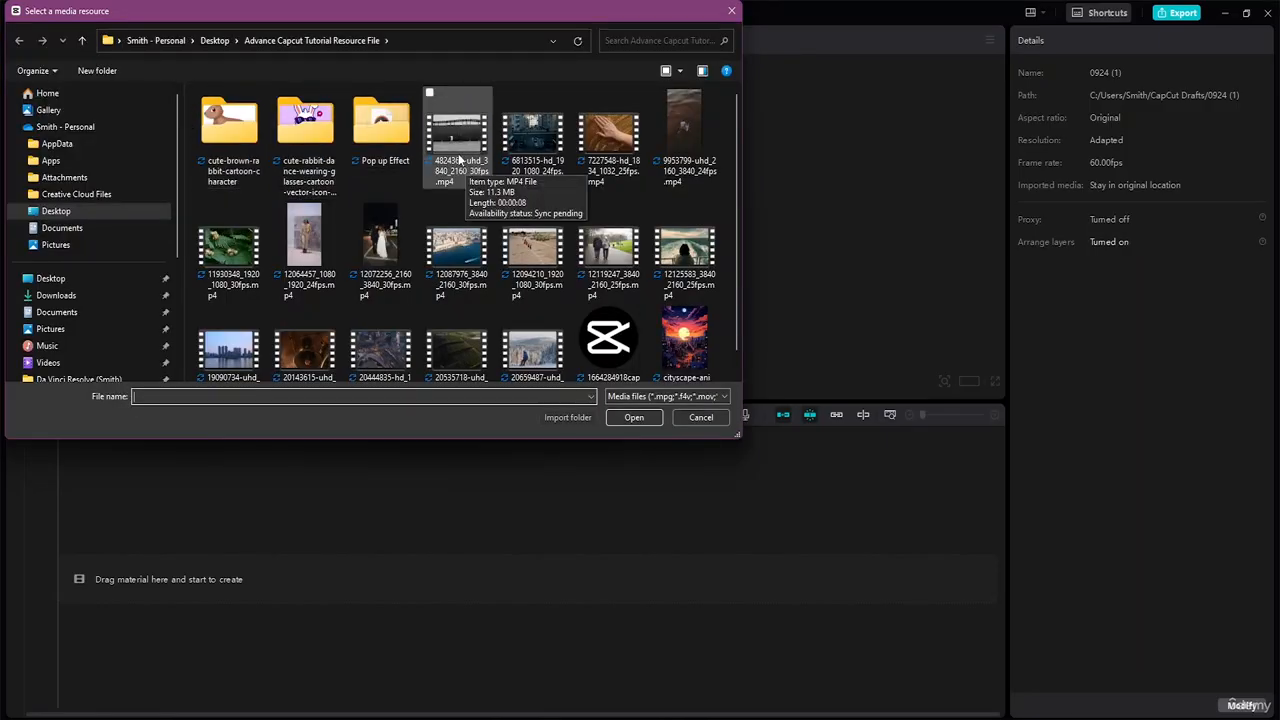
# Select the nine stock clips from 4824361 through 12119247 and import them into the media library.
pyautogui.keyDown('shift'); pyautogui.click(466, 170); pyautogui.keyUp('shift')
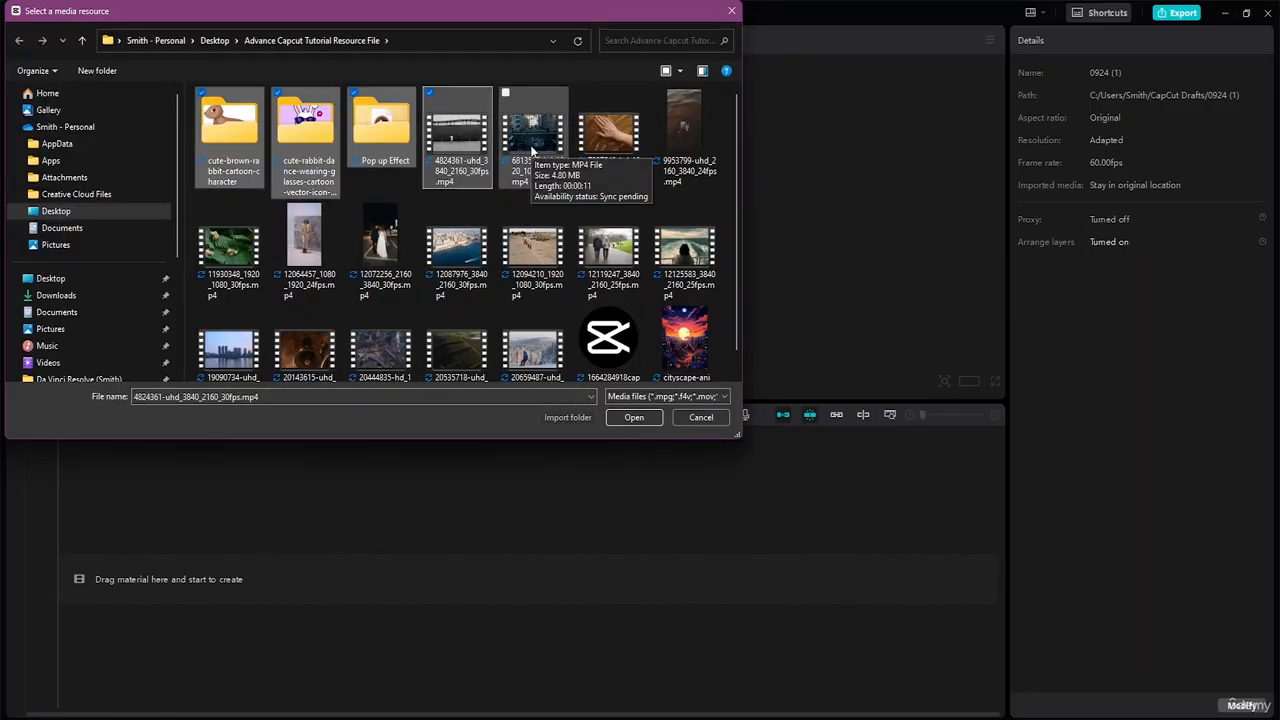
pyautogui.click(532, 150)
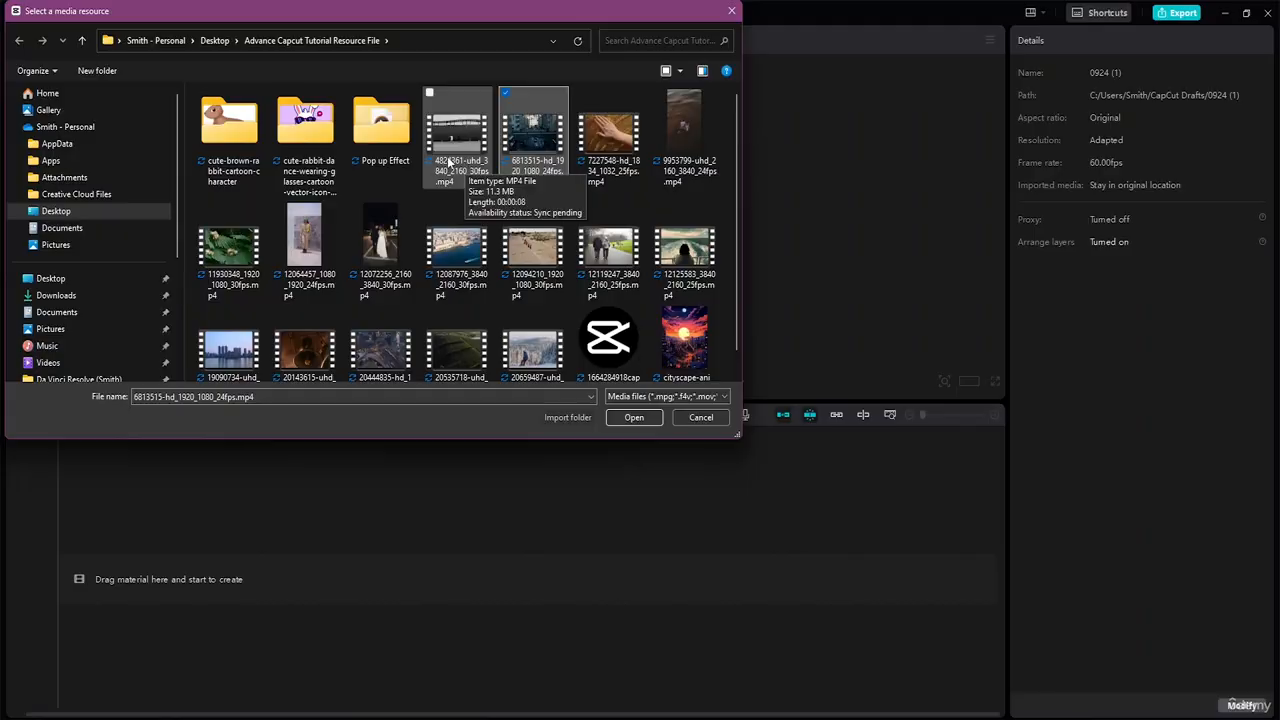
pyautogui.keyDown('ctrl'); pyautogui.click(462, 165); pyautogui.keyUp('ctrl')
pyautogui.scroll(-1, 461, 208)
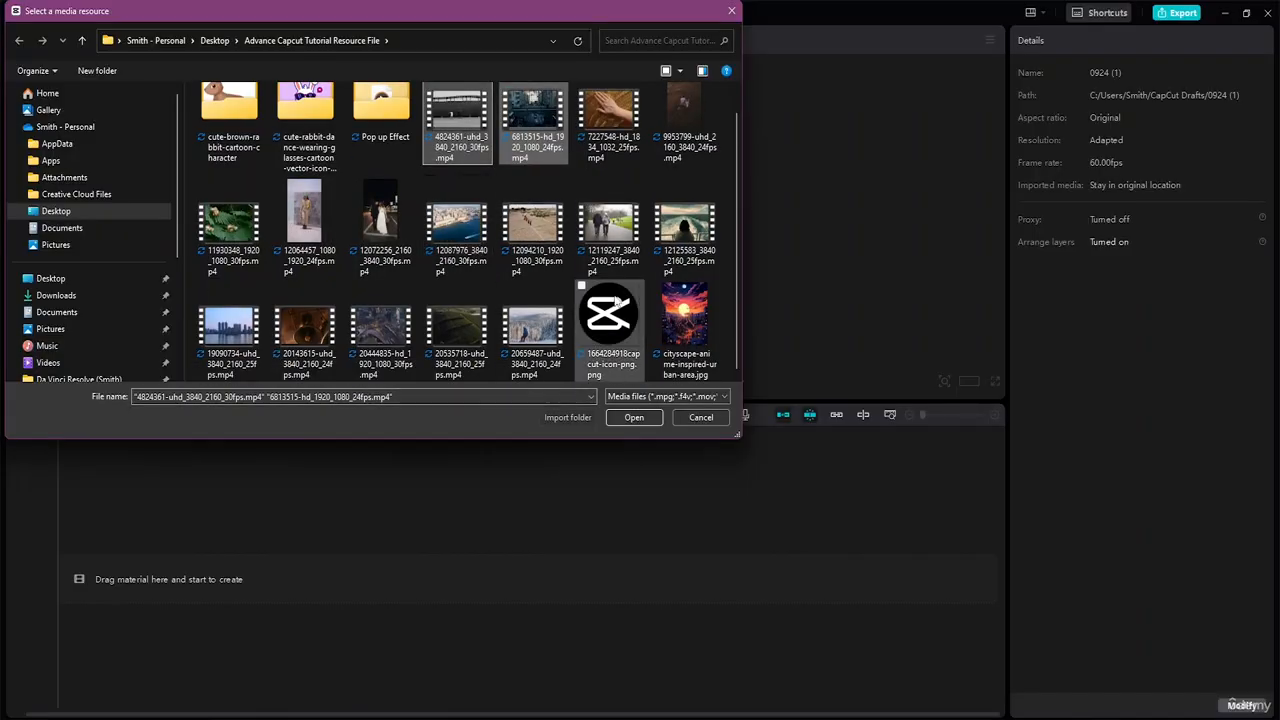
pyautogui.keyDown('shift'); pyautogui.click(612, 255); pyautogui.keyUp('shift')
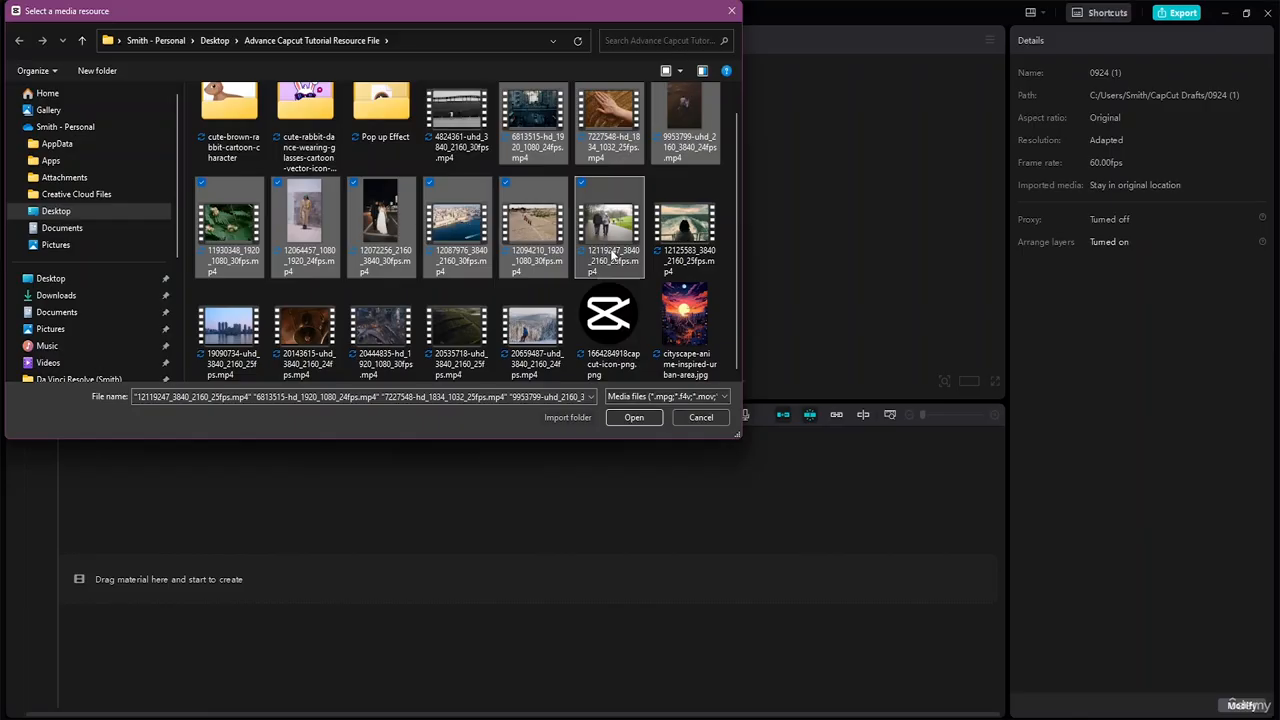
pyautogui.click(632, 419)
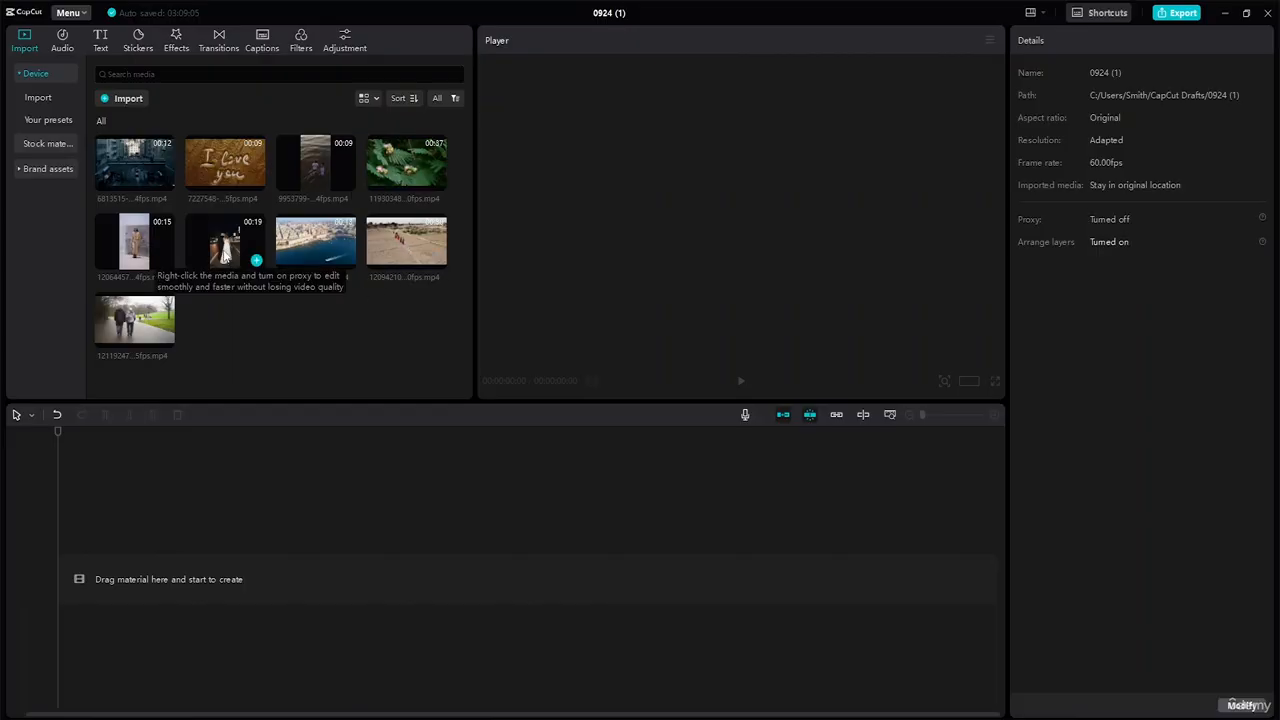
pyautogui.click(42, 144)
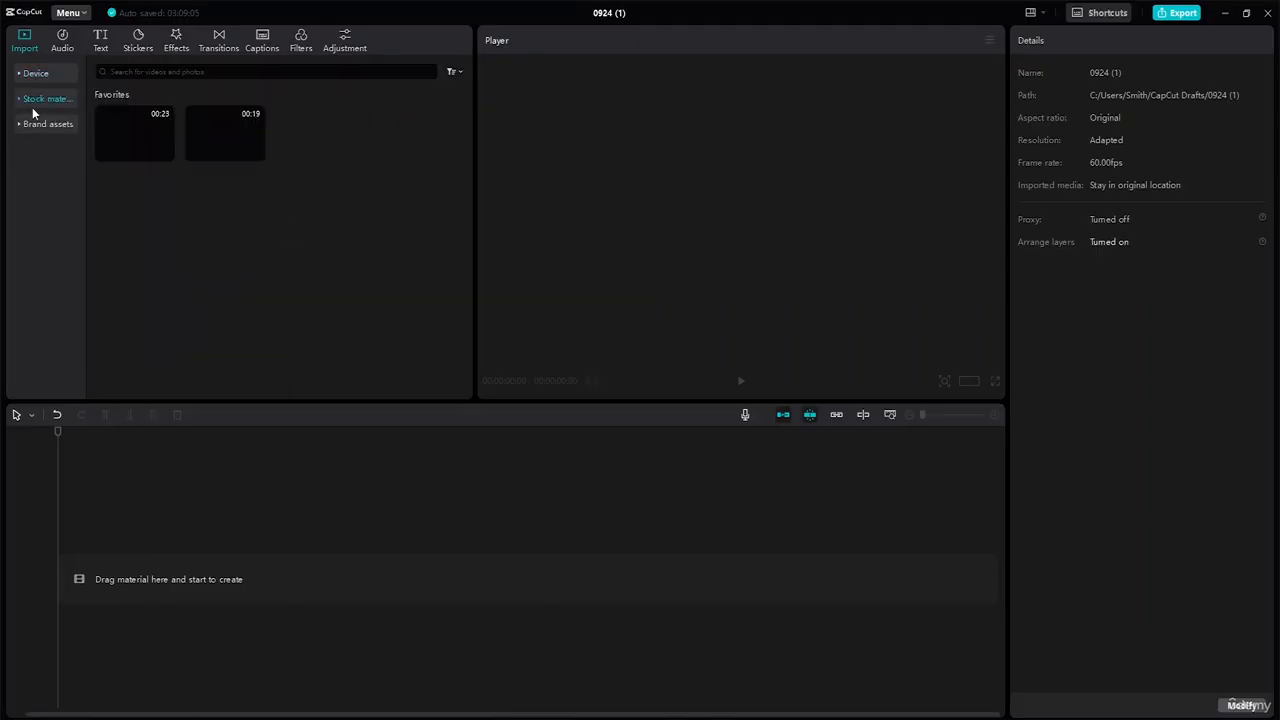
pyautogui.click(24, 98)
pyautogui.click(40, 146)
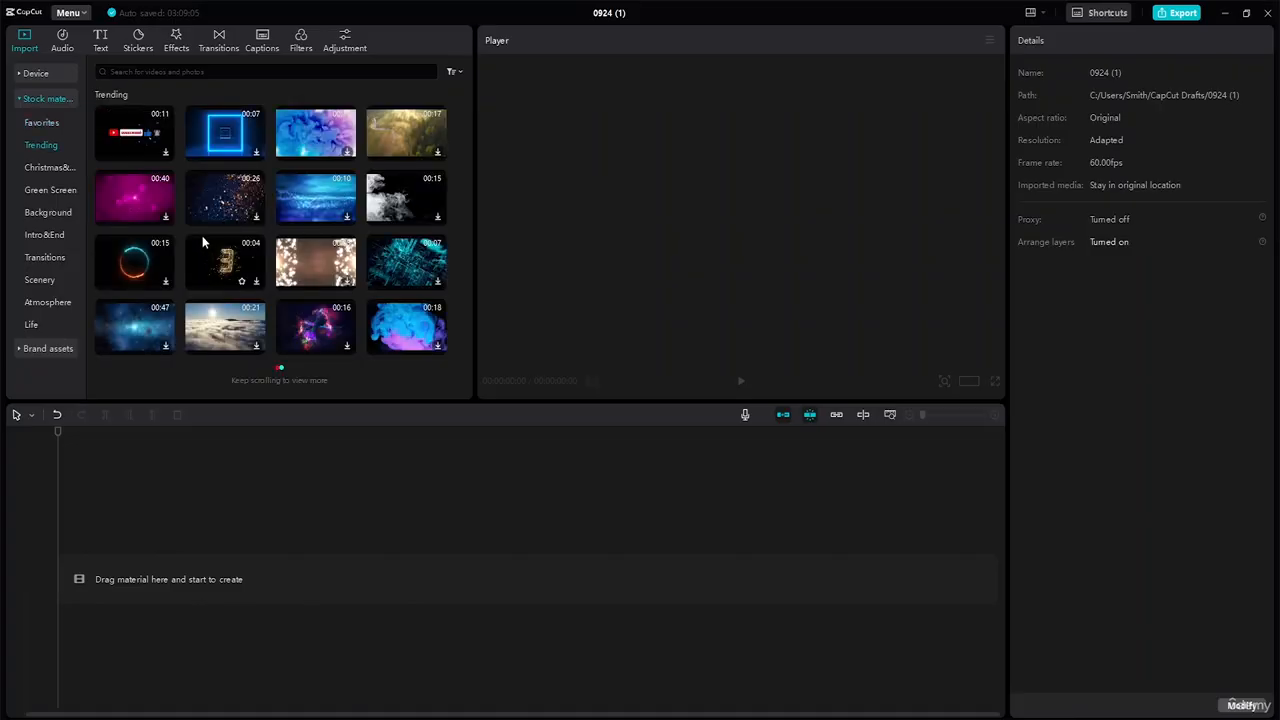
pyautogui.scroll(-3, 215, 222)
pyautogui.scroll(3, 222, 213)
pyautogui.click(151, 141)
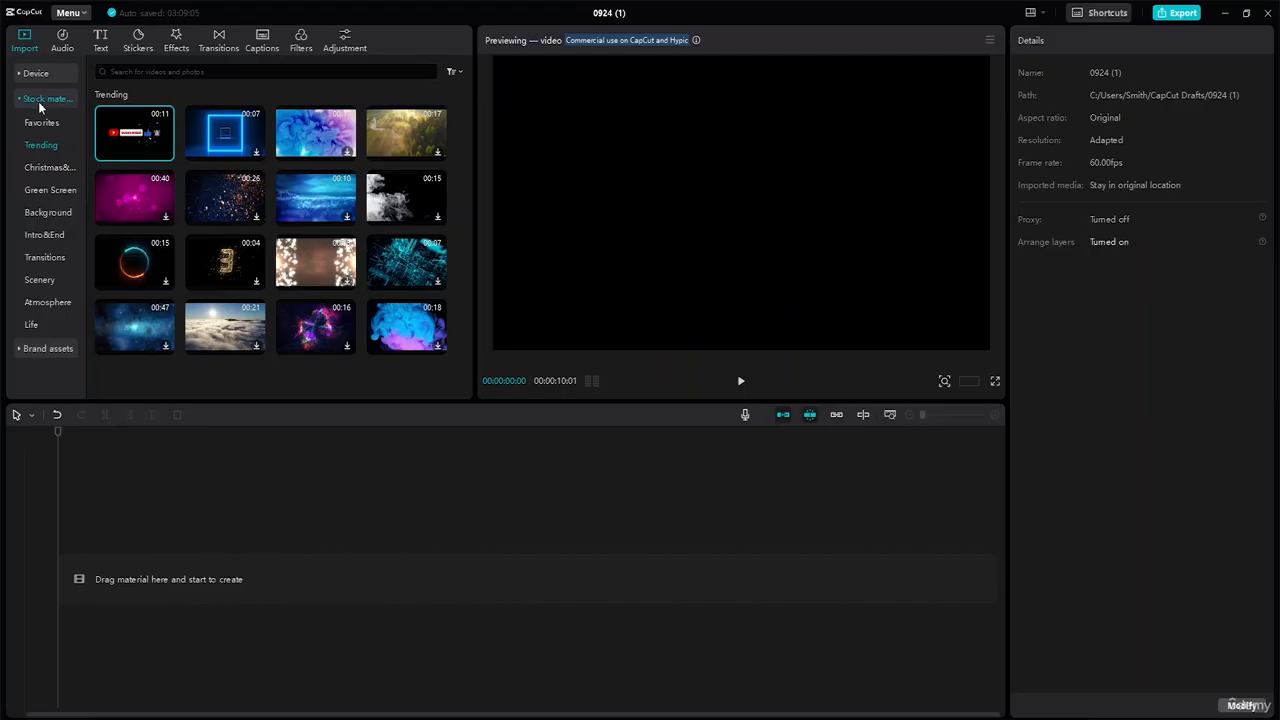
pyautogui.click(28, 74)
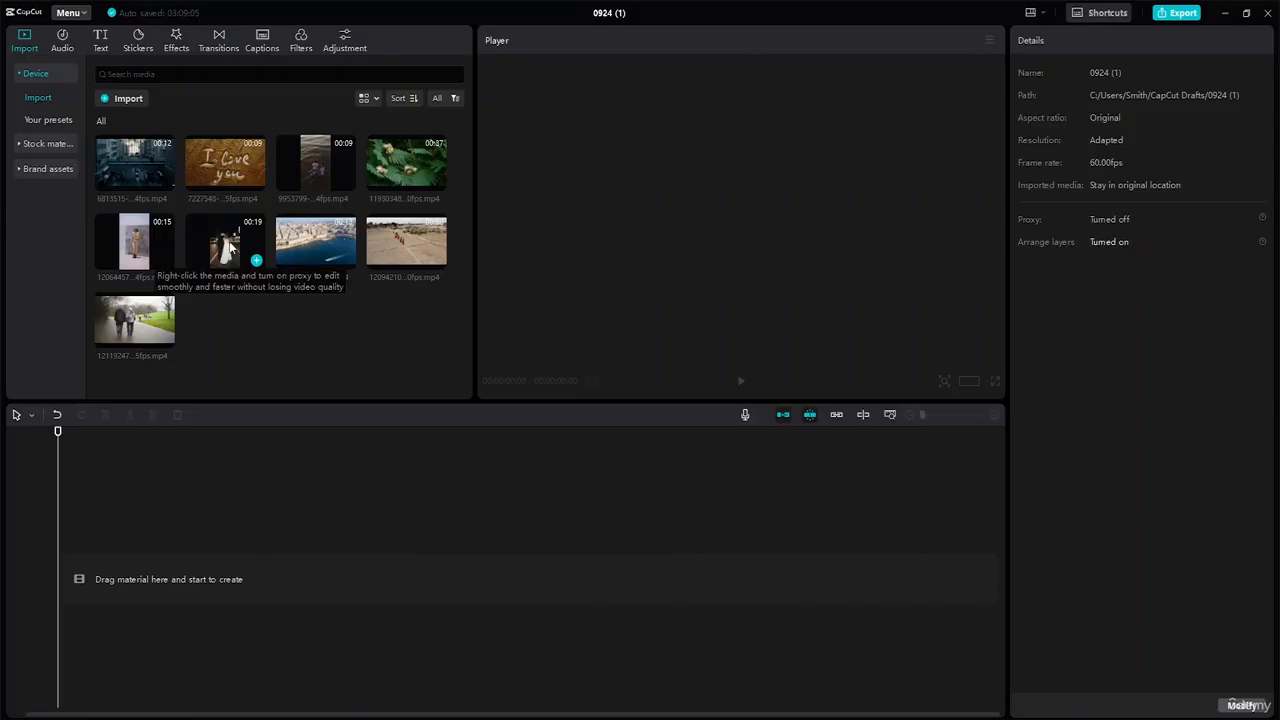
# Place the 12072256 couple clip on the timeline, play it through, and park the playhead at 00:00:00:25.
pyautogui.moveTo(230, 247); pyautogui.dragTo(136, 562)
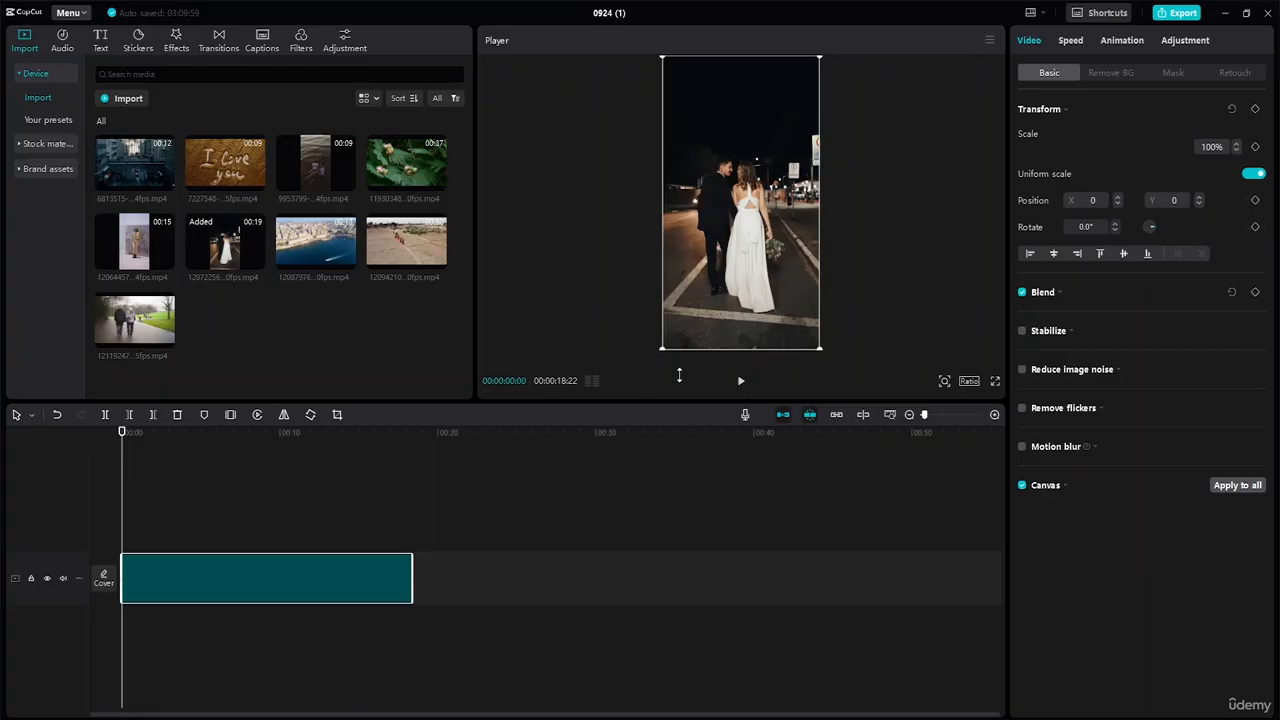
pyautogui.click(740, 381)
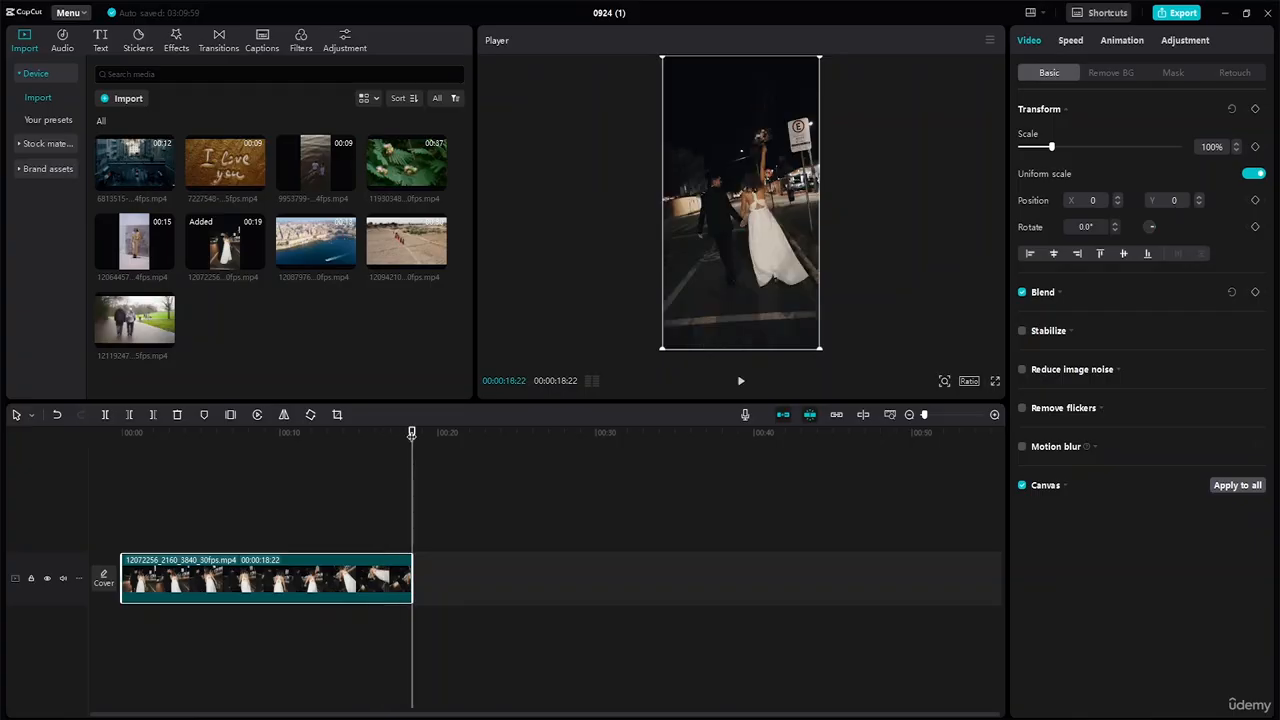
pyautogui.moveTo(412, 432); pyautogui.dragTo(122, 432)
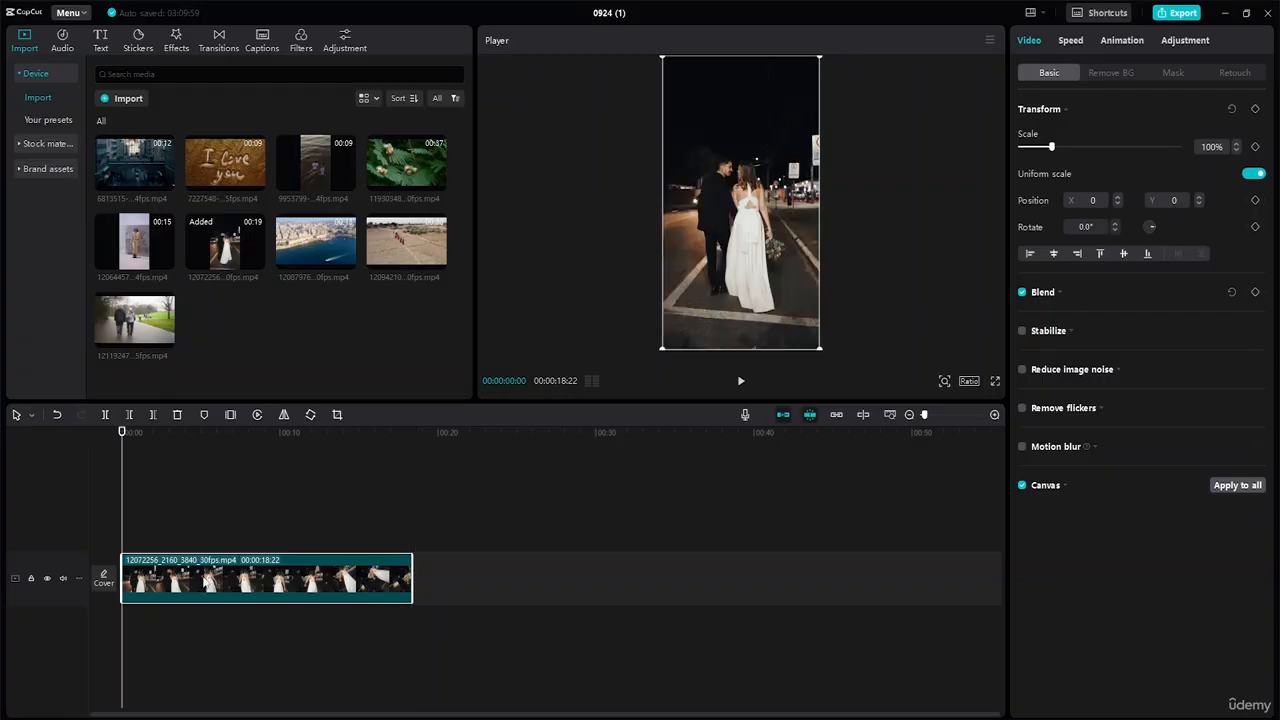
pyautogui.click(127, 427)
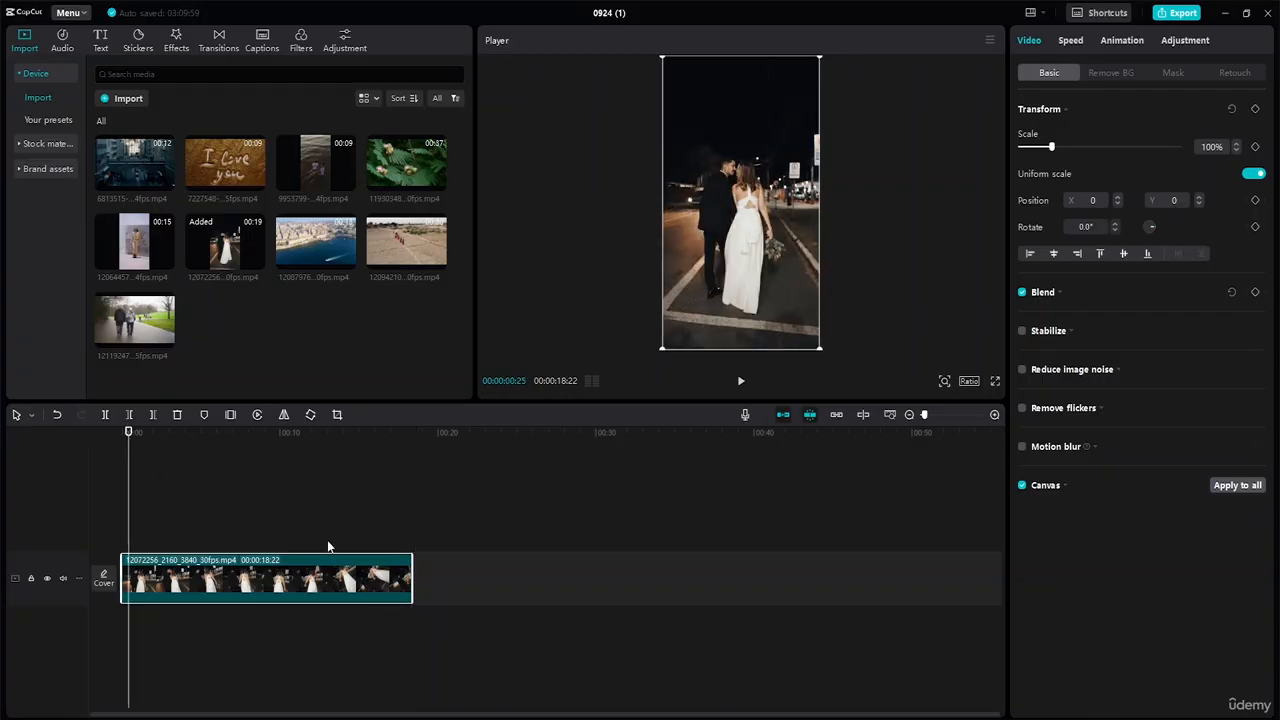
# Fit the timeline and add Scale and Position keyframes at 00:00:00:25 and about 2.5 seconds.
pyautogui.click(890, 414)
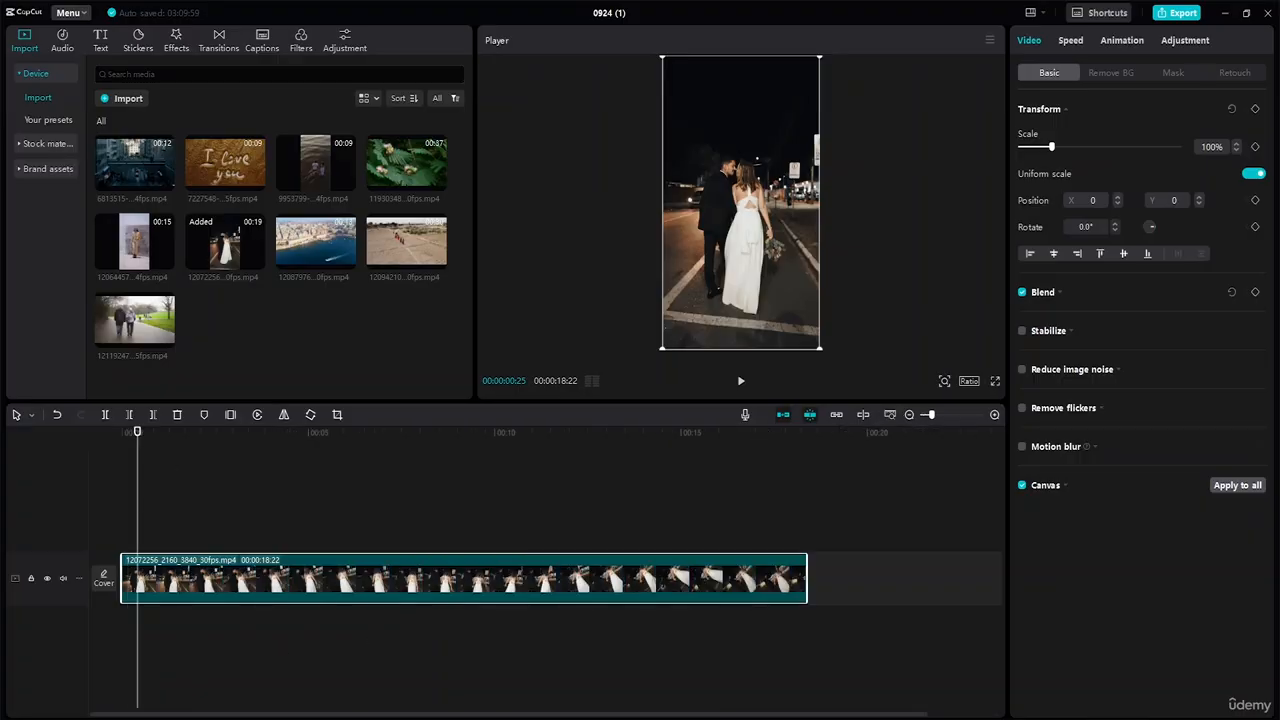
pyautogui.click(1255, 147)
pyautogui.moveTo(138, 432); pyautogui.dragTo(229, 443)
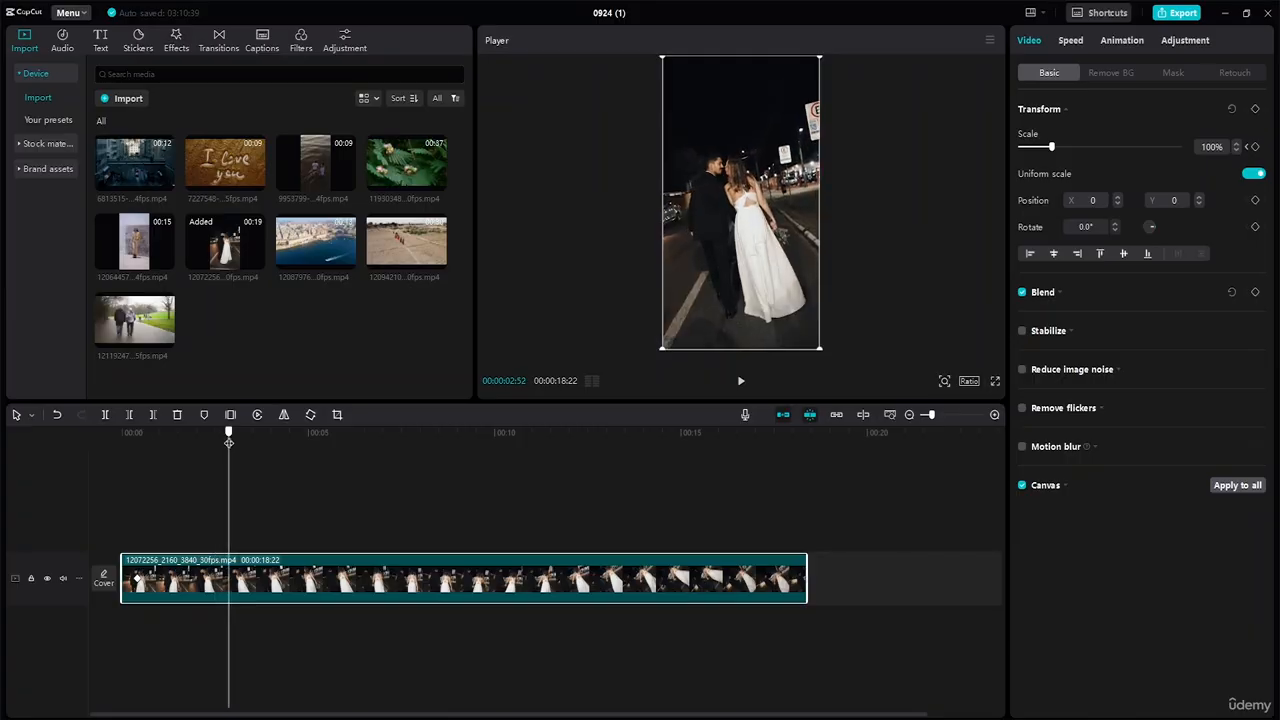
pyautogui.click(1255, 147)
pyautogui.moveTo(228, 431); pyautogui.dragTo(138, 431)
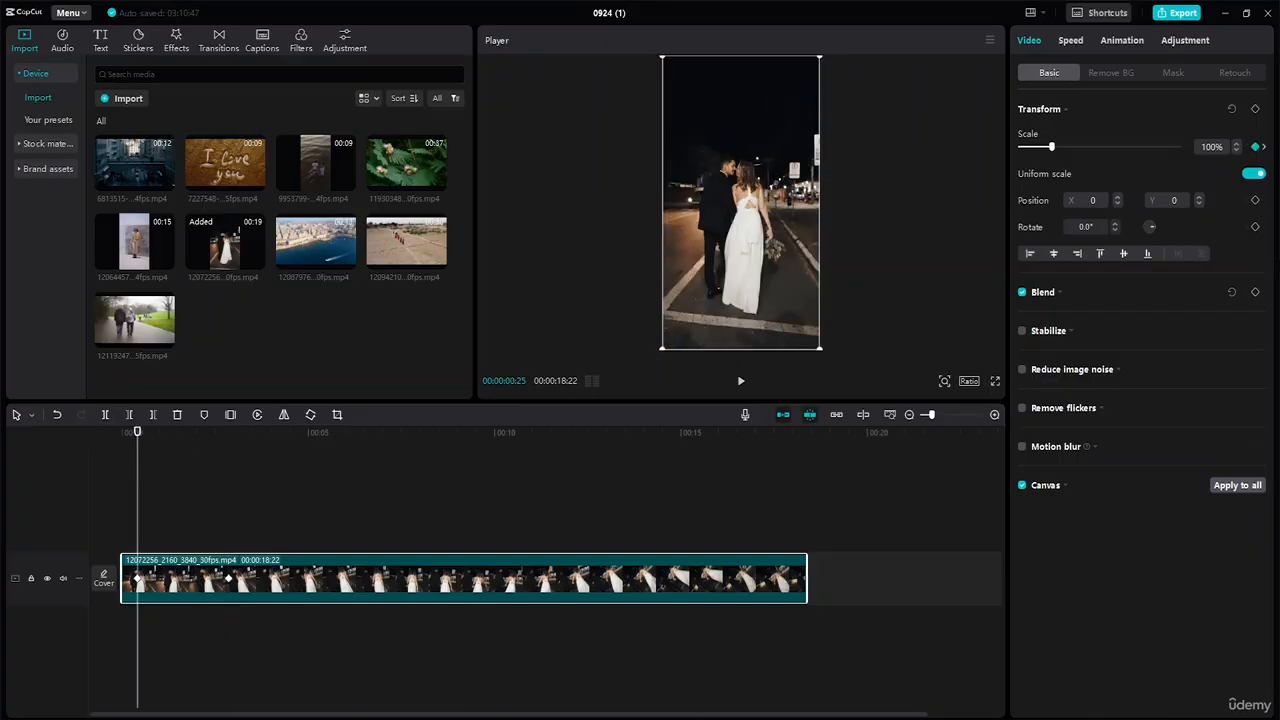
pyautogui.click(1255, 200)
pyautogui.moveTo(137, 436); pyautogui.dragTo(229, 456)
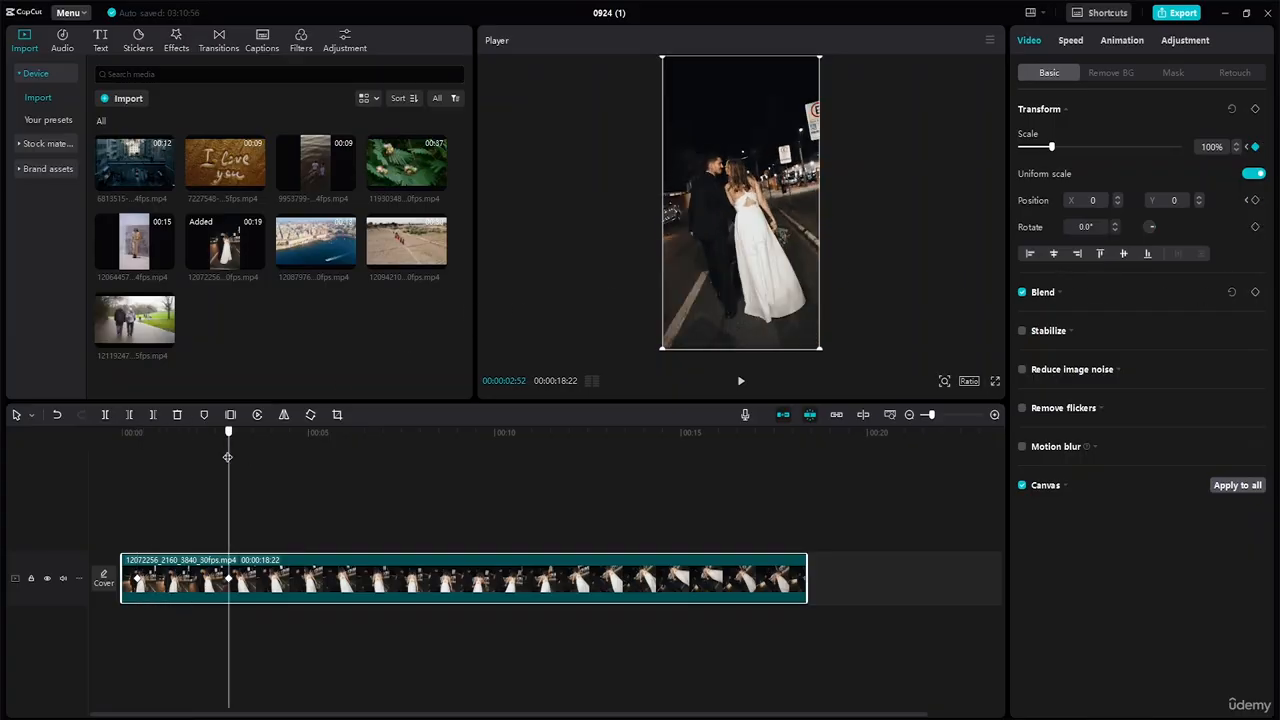
pyautogui.click(1255, 200)
# Add Scale and Position keyframes at 00:00:16:27 and 00:00:18:10, then return to the start.
pyautogui.moveTo(231, 437); pyautogui.dragTo(735, 469)
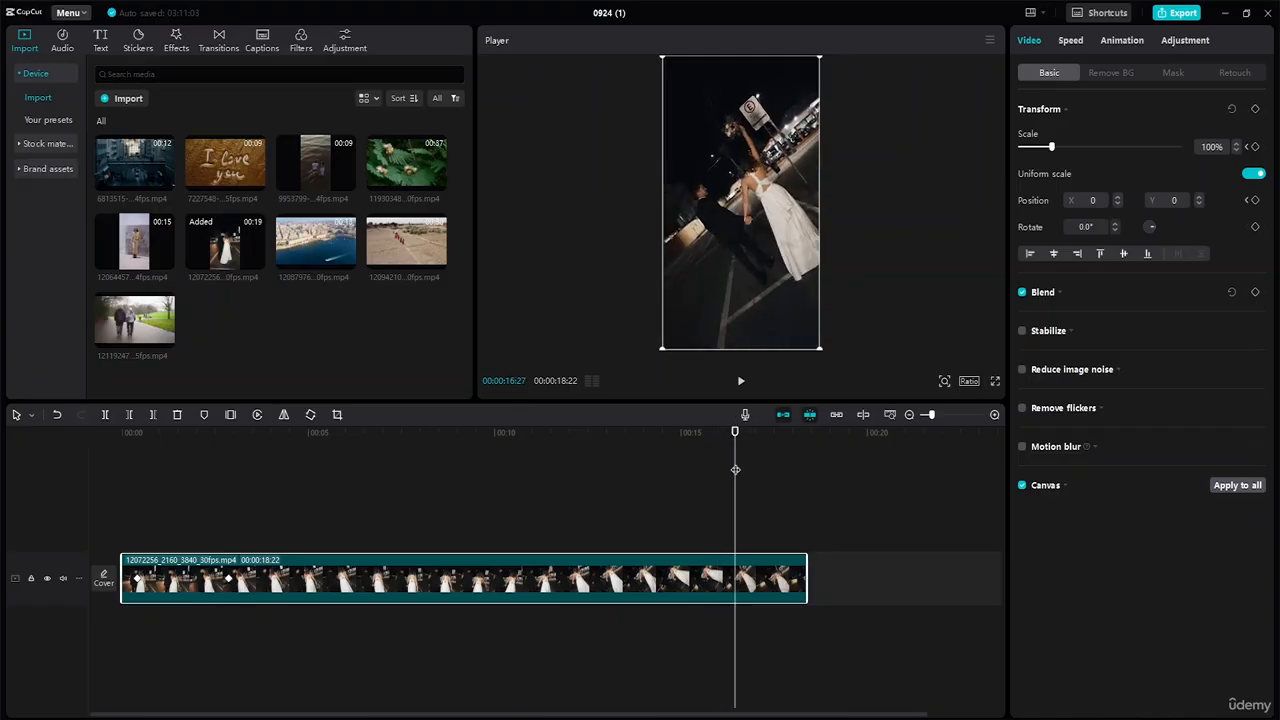
pyautogui.click(1255, 147)
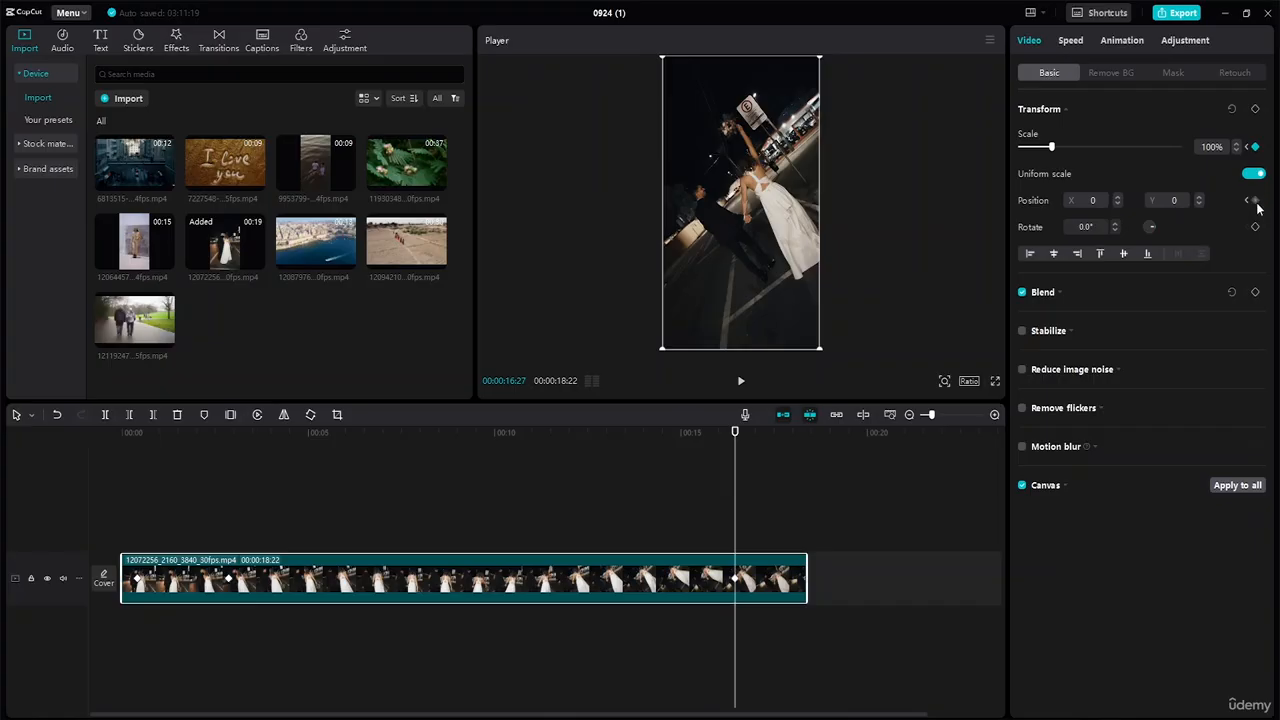
pyautogui.click(1255, 200)
pyautogui.moveTo(737, 437); pyautogui.dragTo(799, 437)
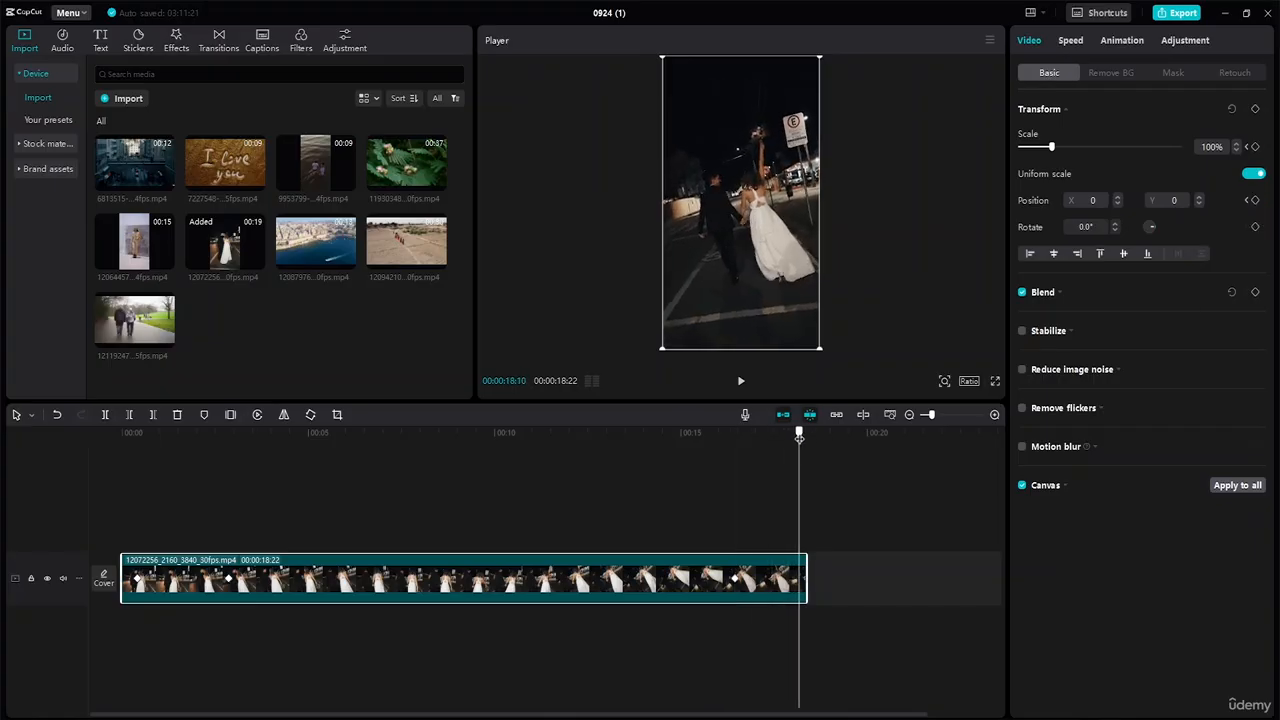
pyautogui.click(1256, 147)
pyautogui.click(1255, 200)
pyautogui.moveTo(798, 432); pyautogui.dragTo(4, 471)
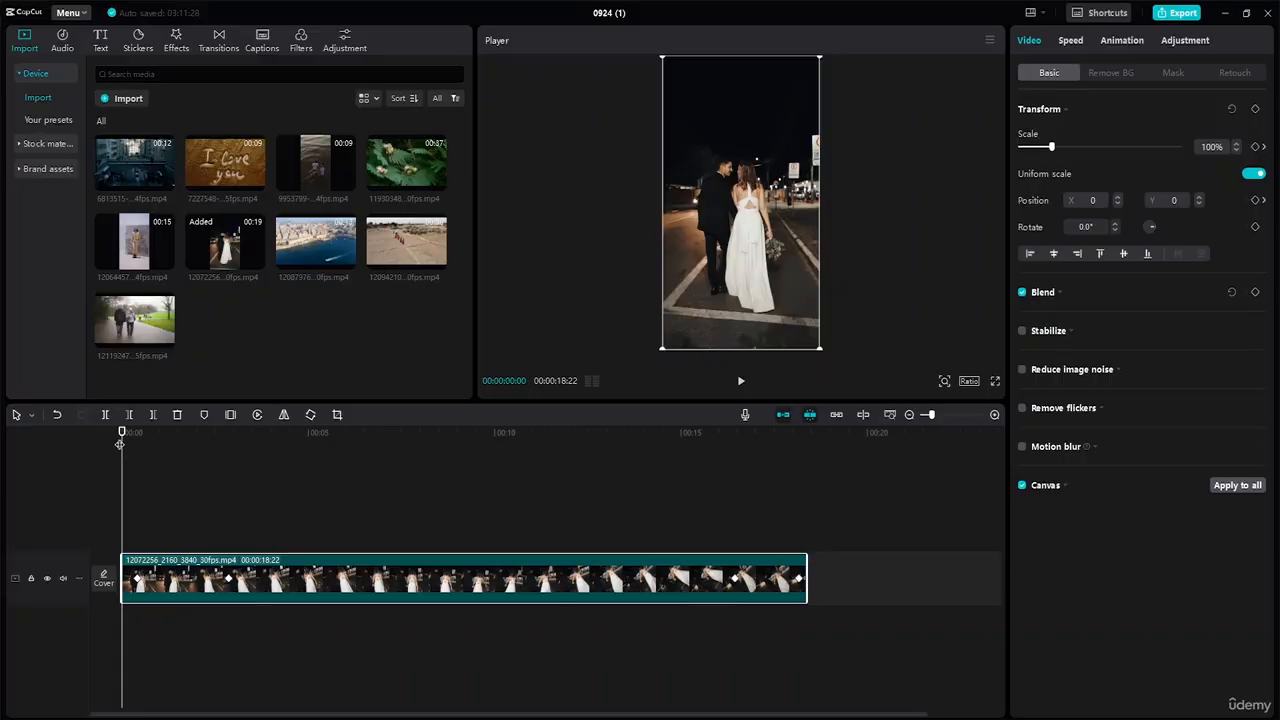
# At 00:00:02:52, scale the couple clip up to 243% and position it at 590, -448.
pyautogui.moveTo(122, 432); pyautogui.dragTo(228, 446)
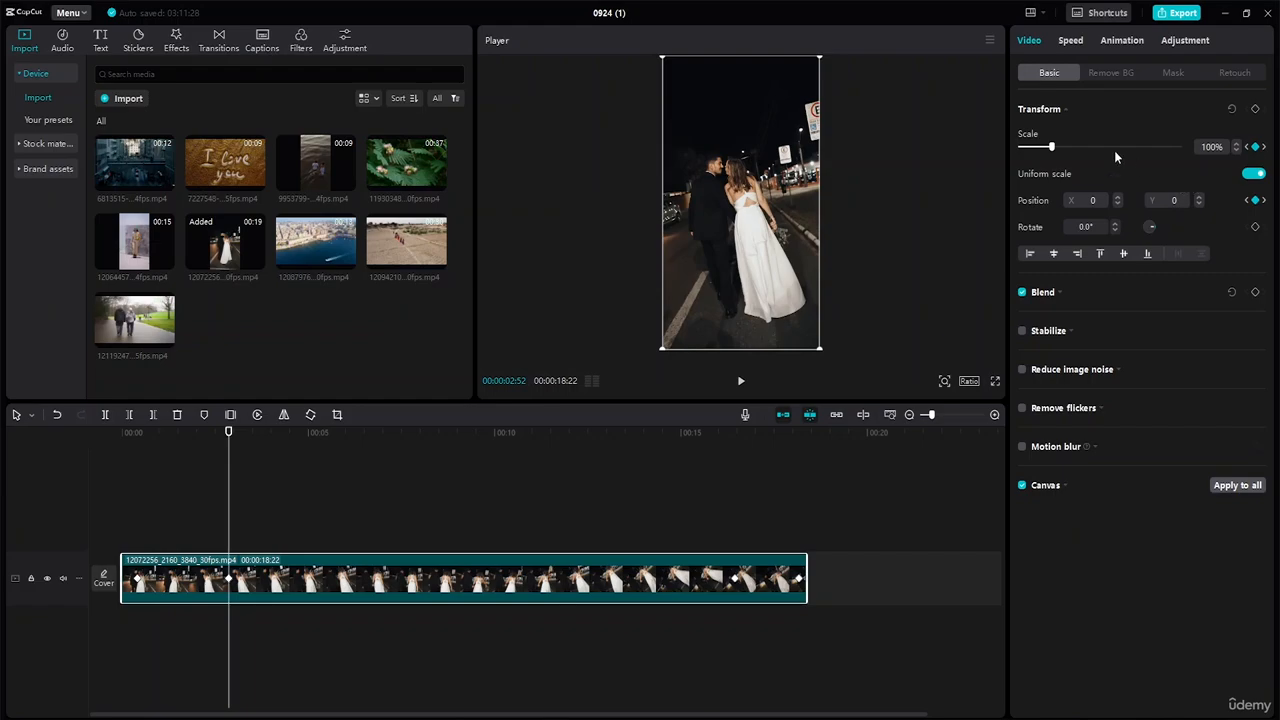
pyautogui.moveTo(1051, 148); pyautogui.dragTo(1070, 150)
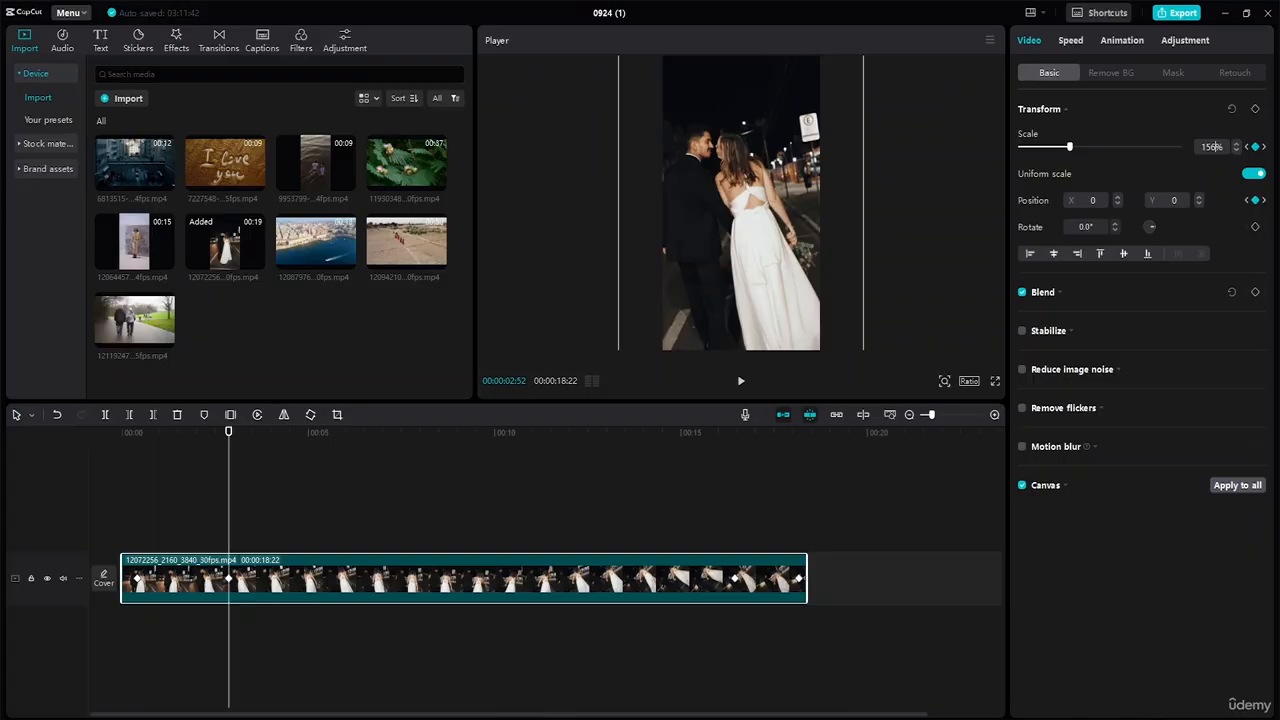
pyautogui.press('BackSpace')
pyautogui.write('0')
pyautogui.press('Return')
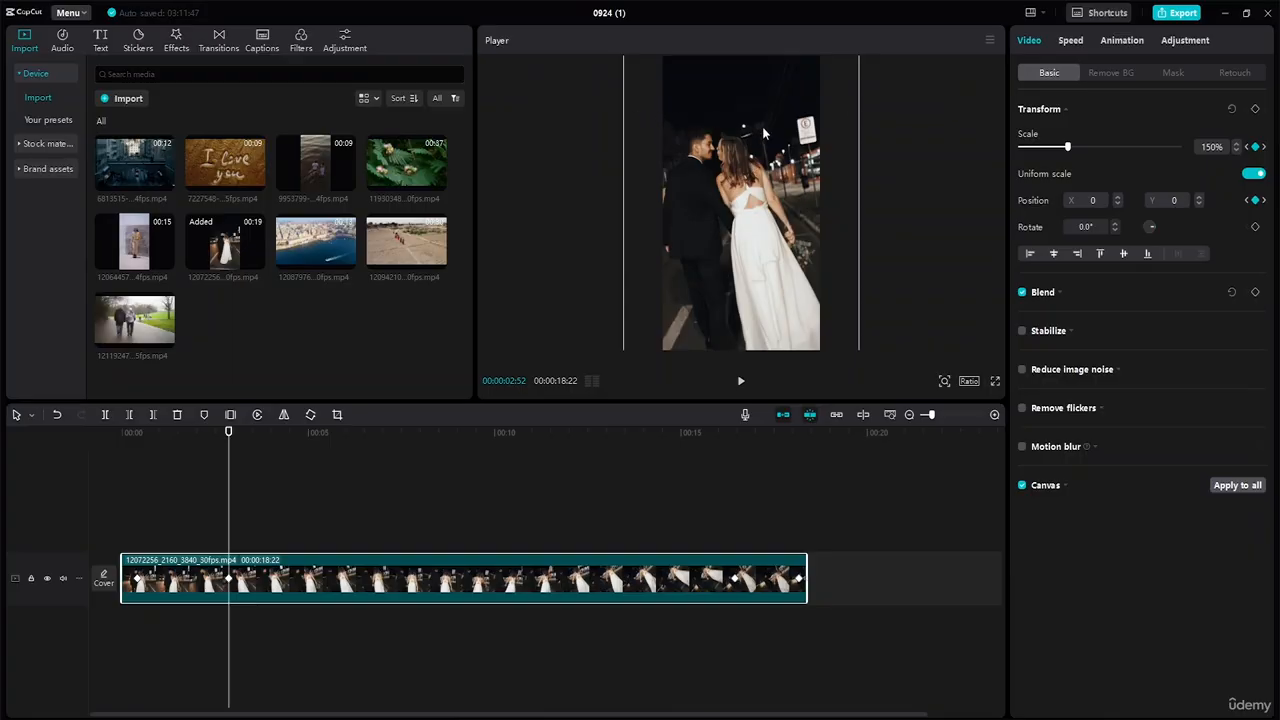
pyautogui.moveTo(712, 160); pyautogui.dragTo(724, 170)
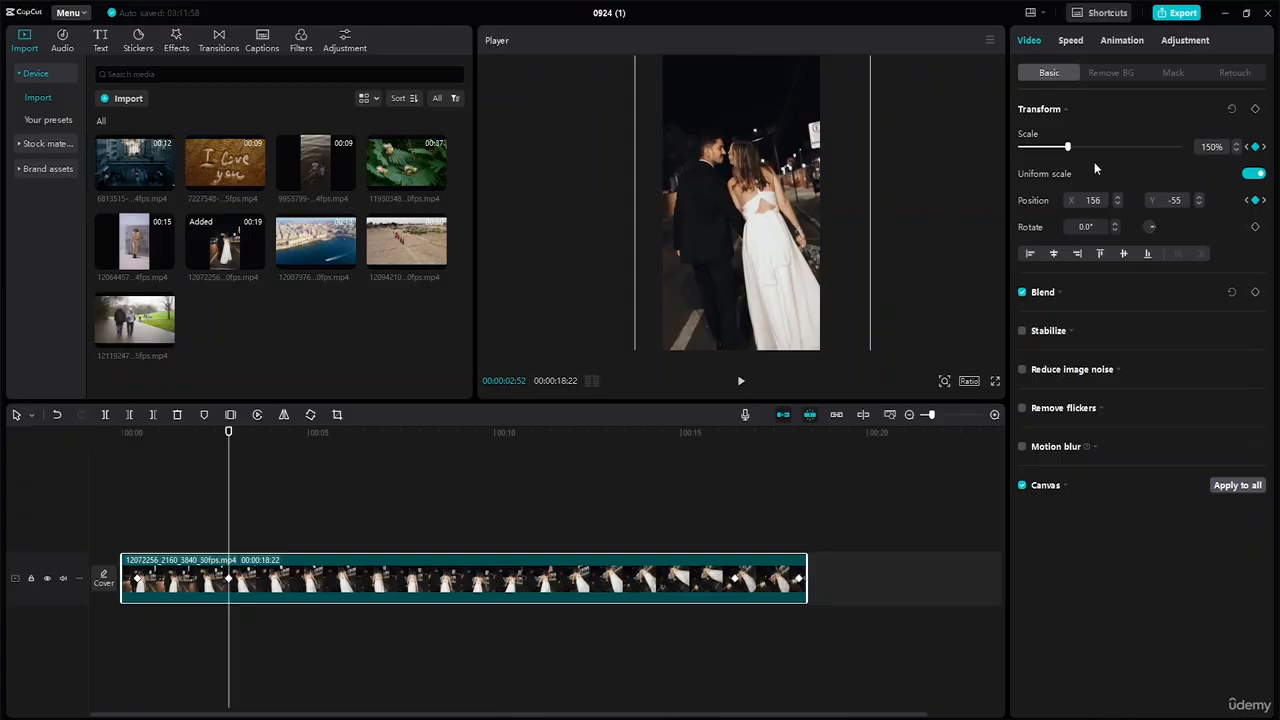
pyautogui.moveTo(1067, 147); pyautogui.dragTo(1075, 150)
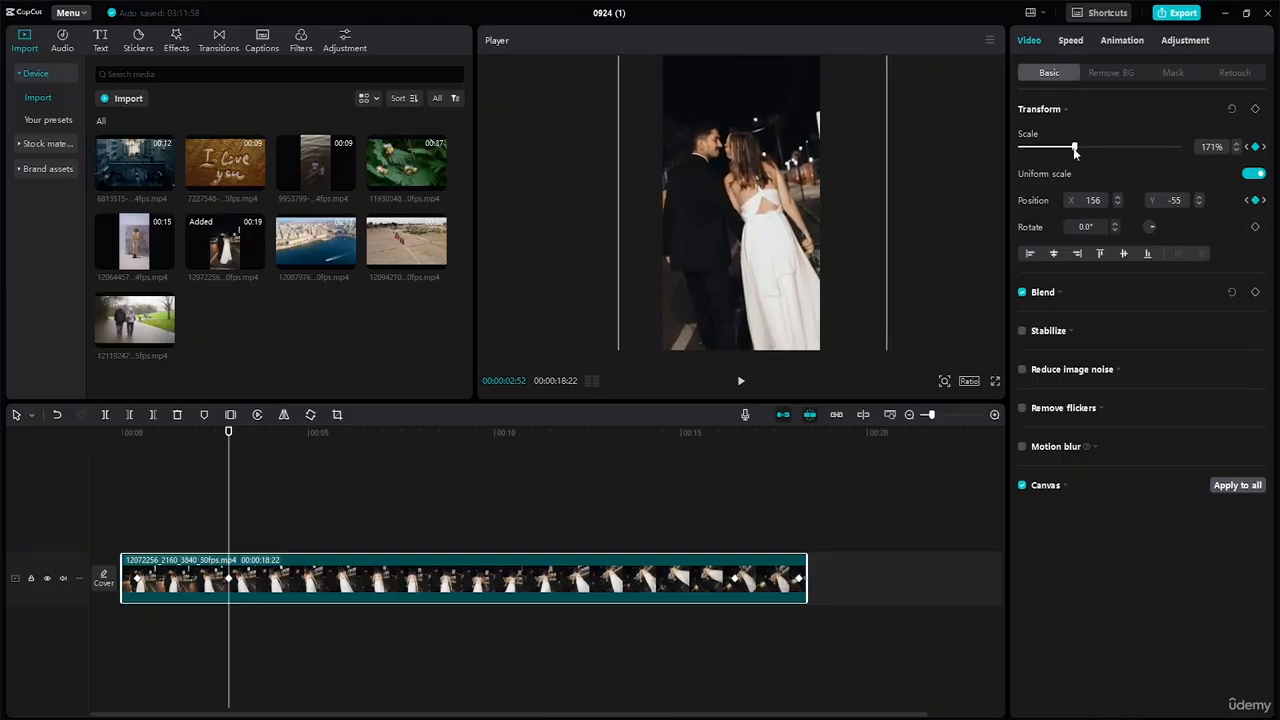
pyautogui.moveTo(755, 192); pyautogui.dragTo(768, 192)
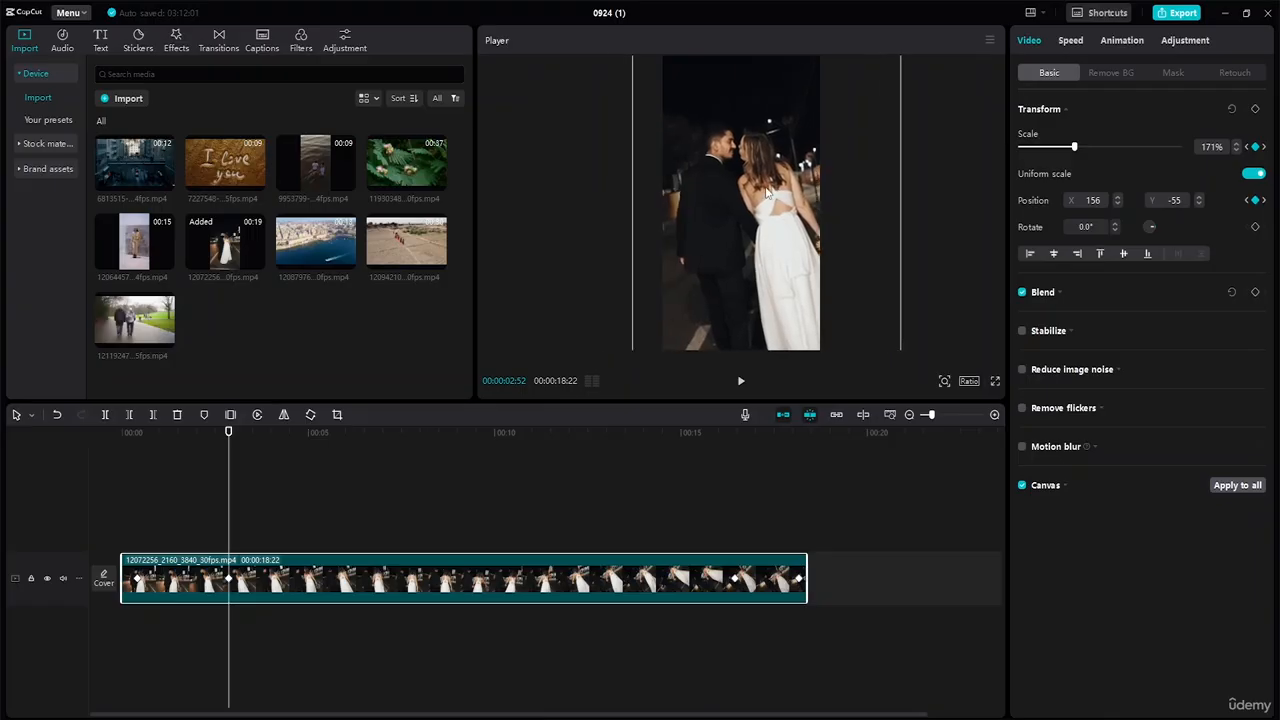
pyautogui.moveTo(1075, 148); pyautogui.dragTo(1092, 151)
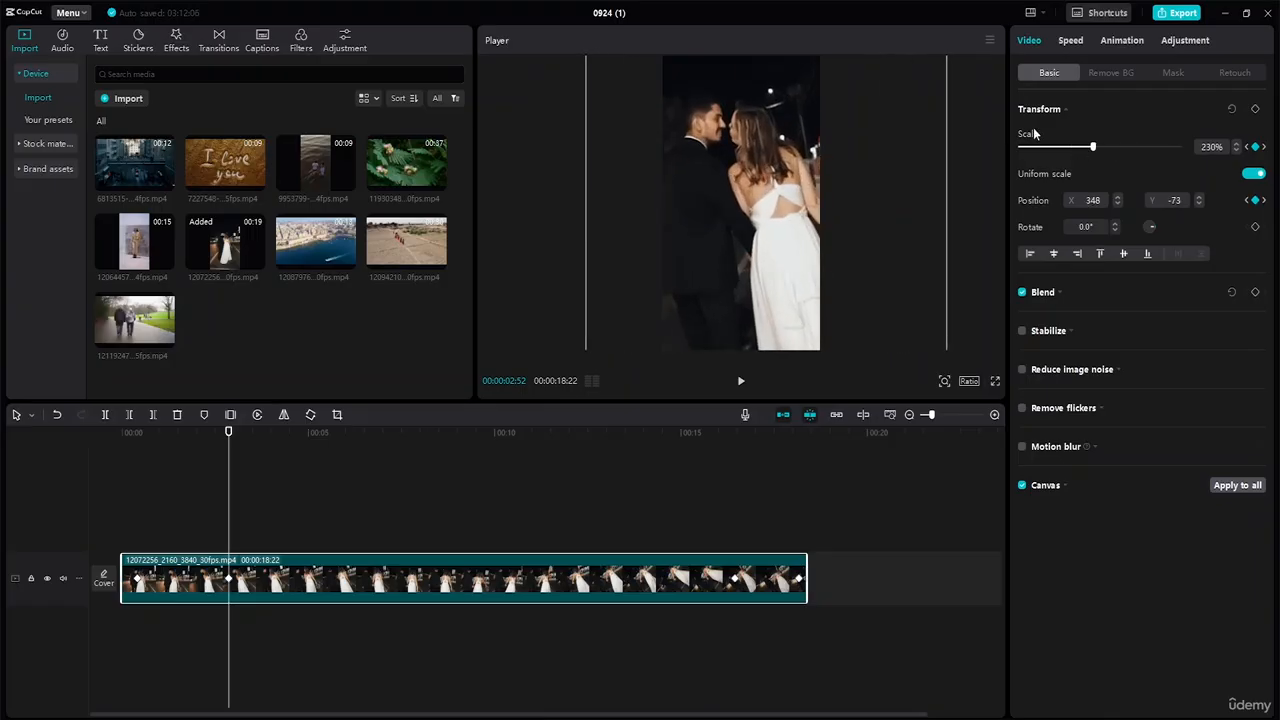
pyautogui.moveTo(728, 189); pyautogui.dragTo(746, 218)
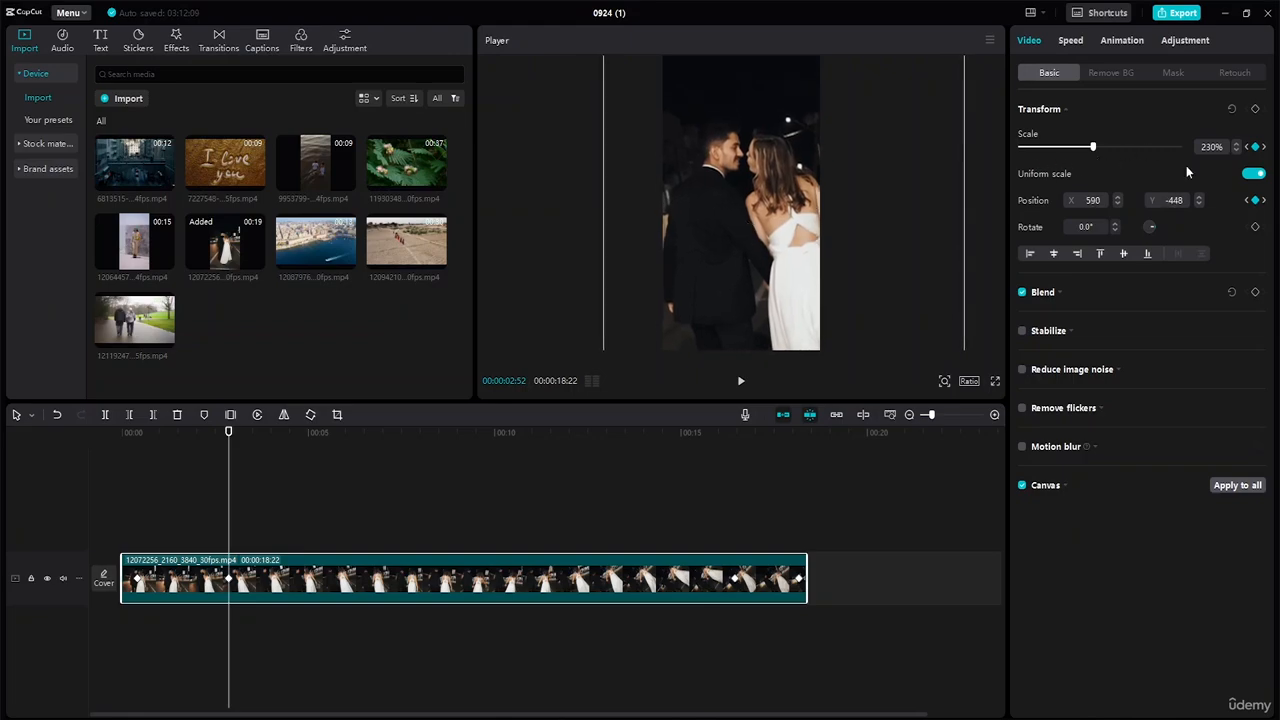
pyautogui.click(1238, 146)
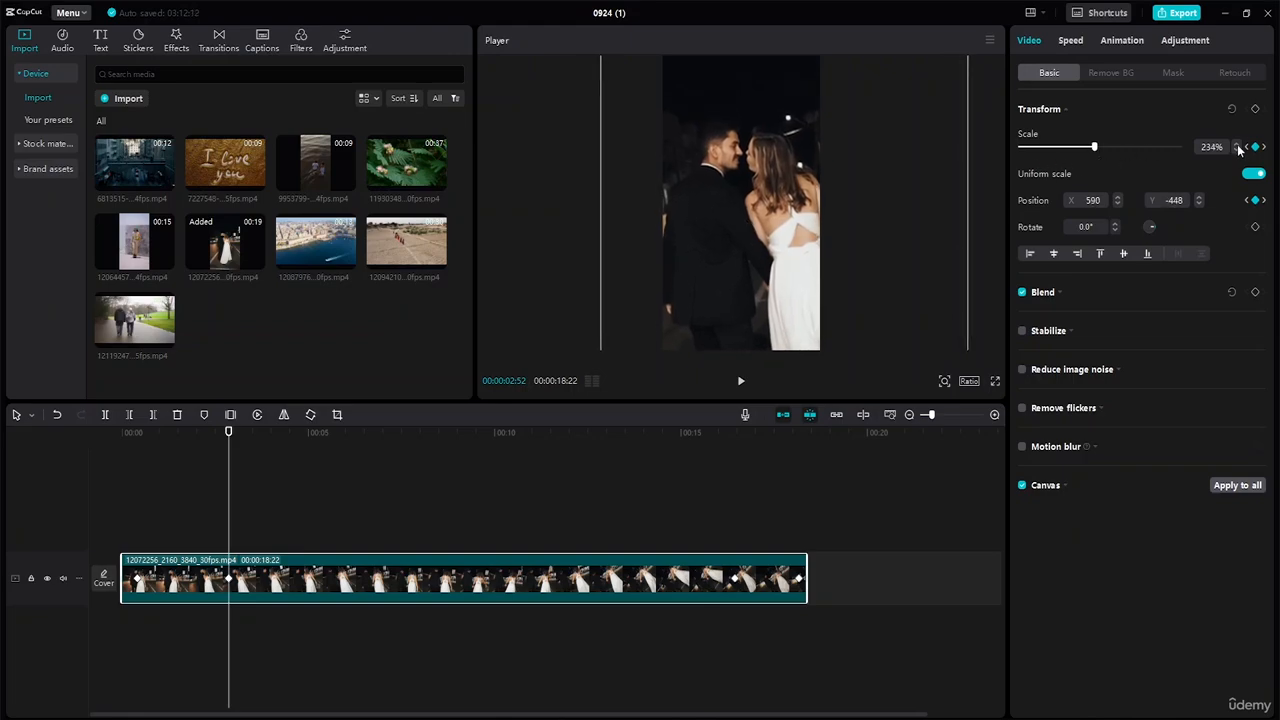
pyautogui.click(1238, 146)
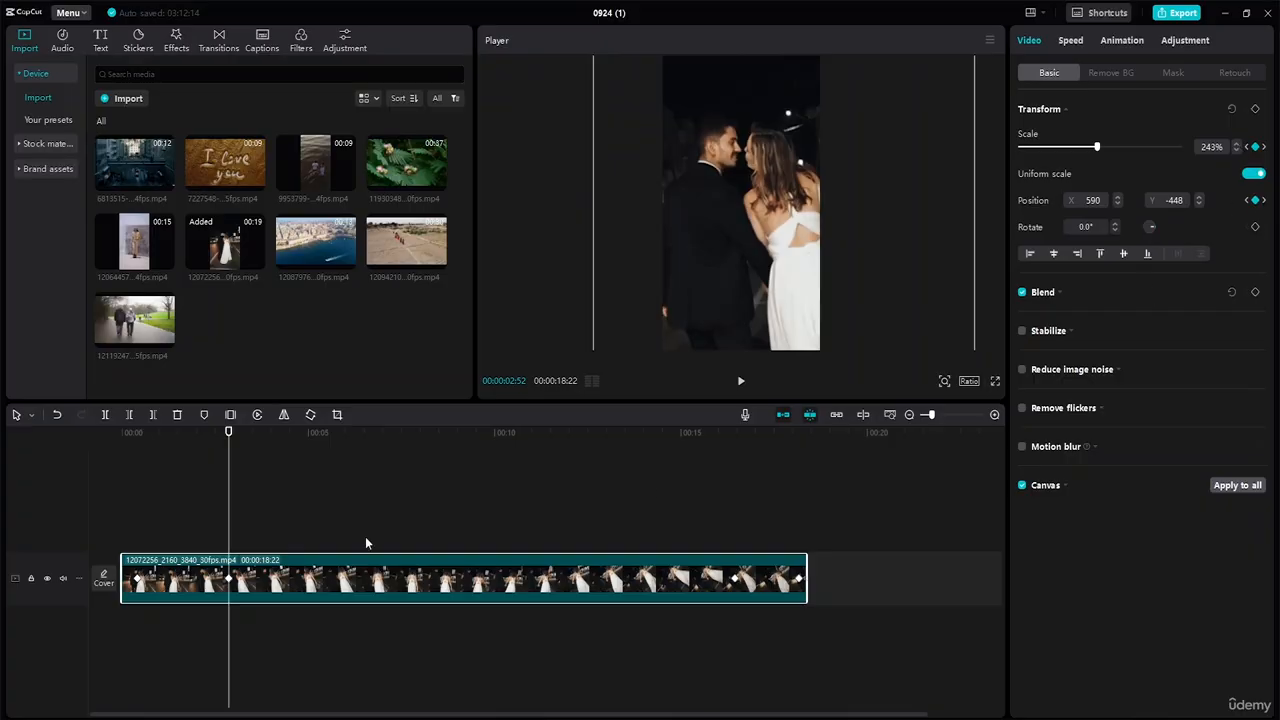
# Replay the zoom, then add a Scale keyframe at 00:00:04:14.
pyautogui.moveTo(228, 435); pyautogui.dragTo(124, 435)
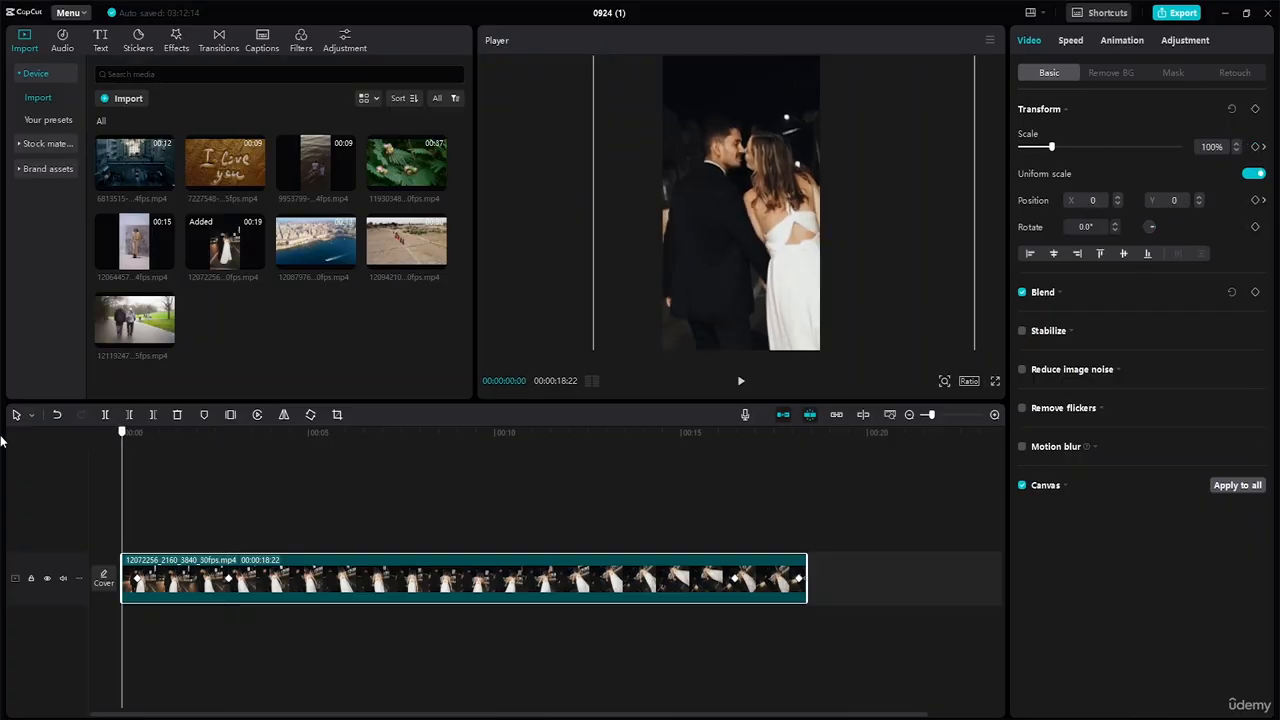
pyautogui.press('space')
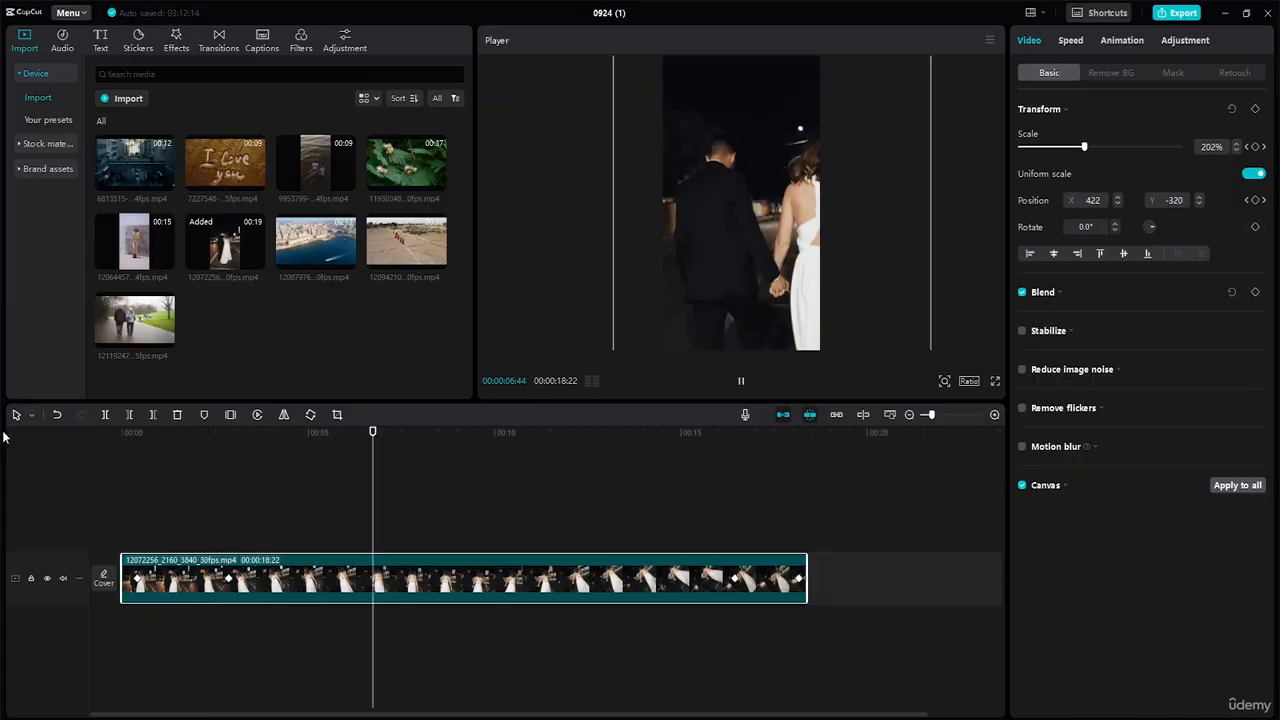
pyautogui.press('space')
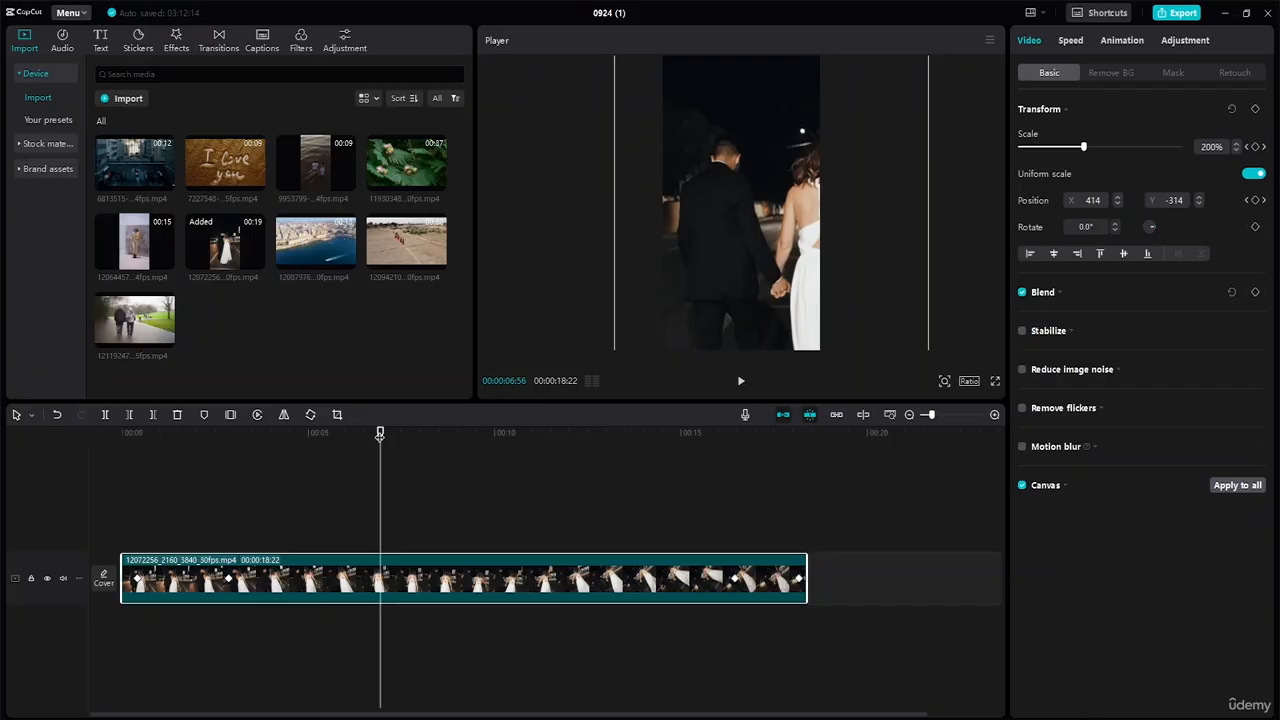
pyautogui.moveTo(380, 432); pyautogui.dragTo(279, 432)
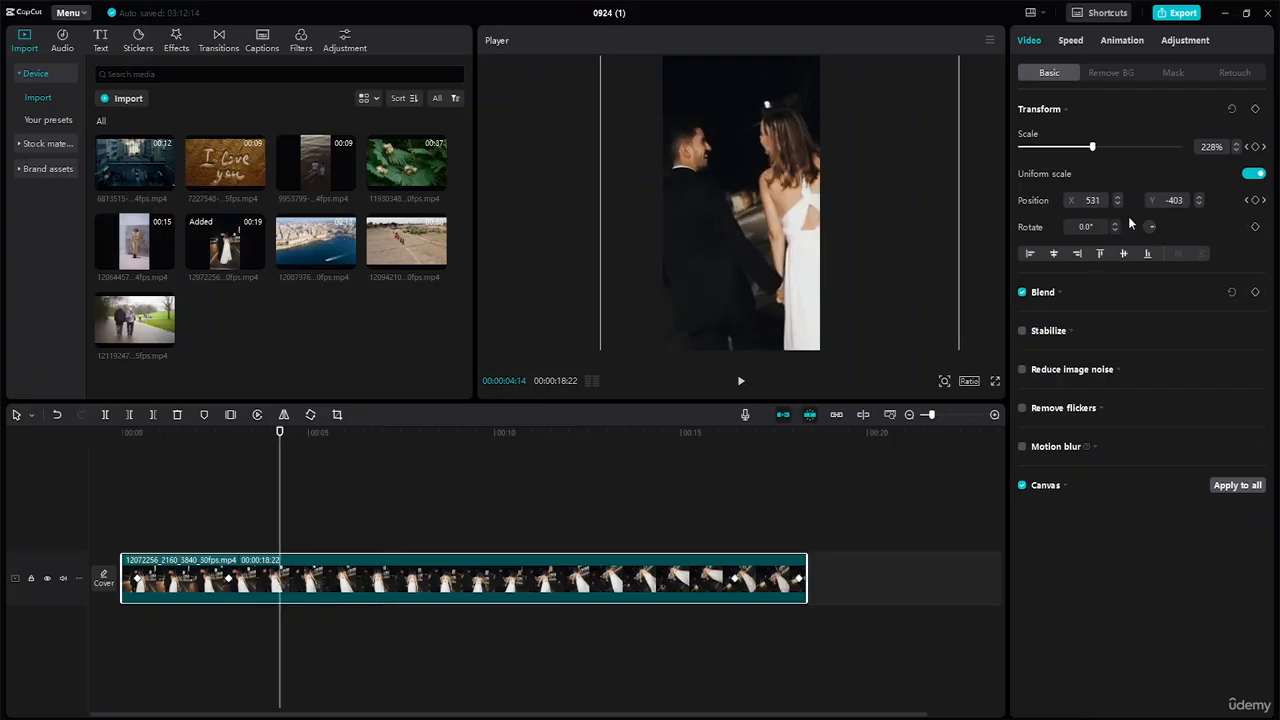
pyautogui.click(1255, 146)
# At 00:00:04:14, set Scale to 100% and Position to 0, 0, then replay from the start.
pyautogui.click(1212, 147)
pyautogui.write('100')
pyautogui.press('Return')
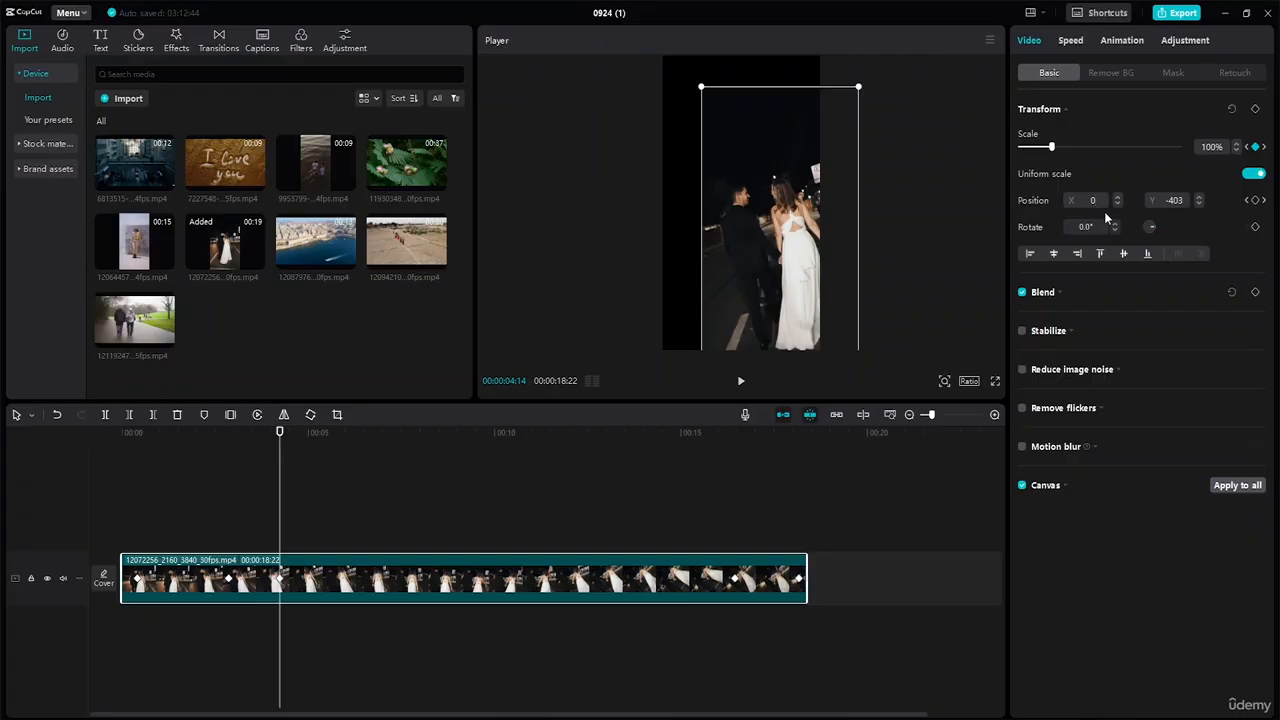
pyautogui.press('Return')
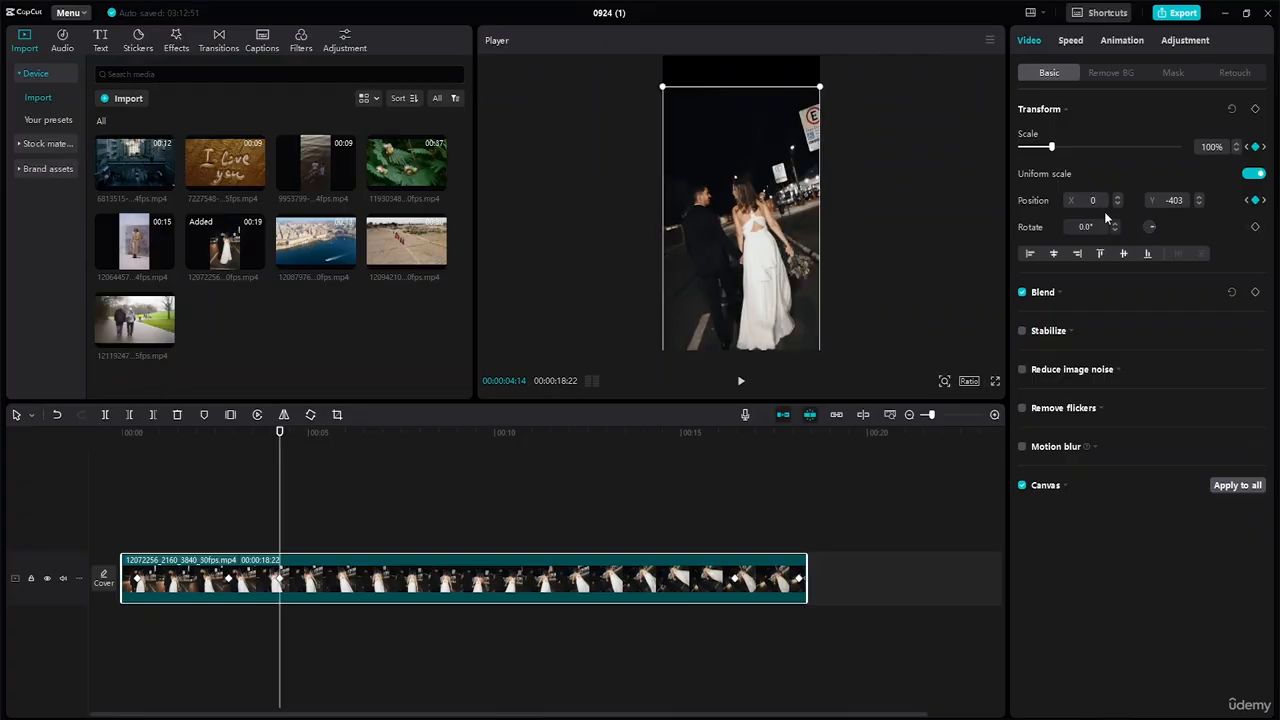
pyautogui.click(1162, 200)
pyautogui.write('0')
pyautogui.press('Return')
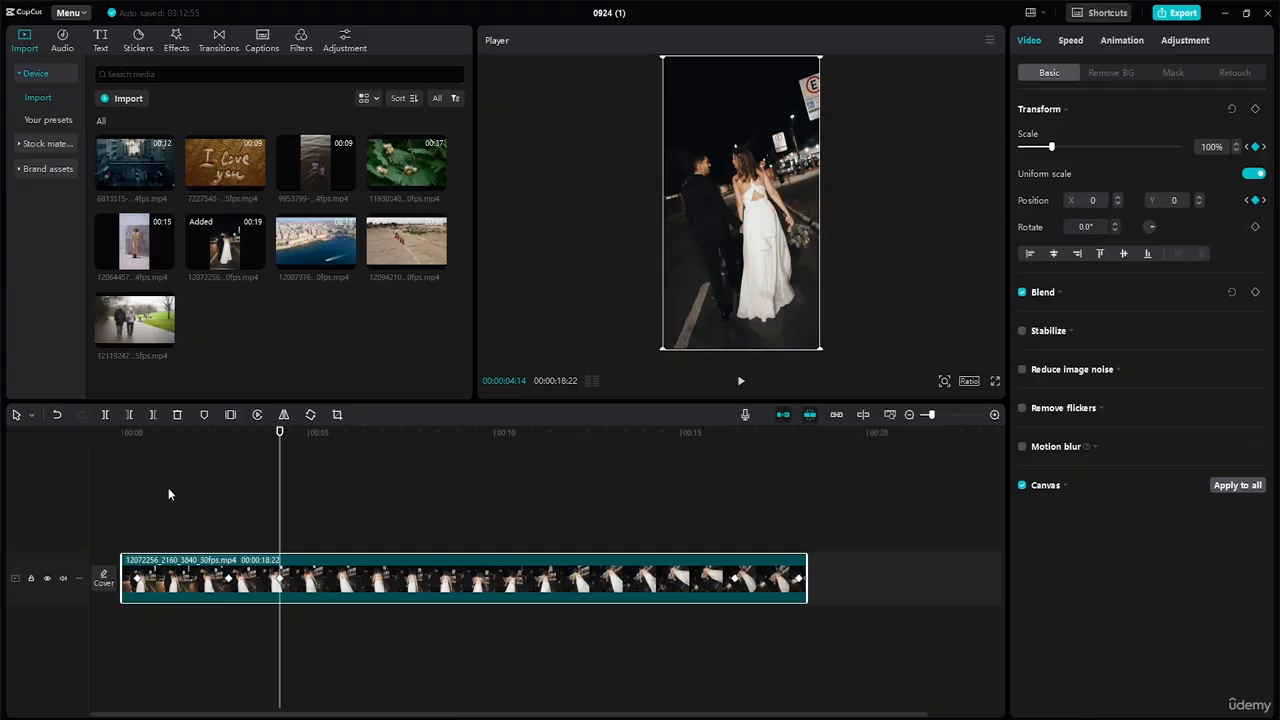
pyautogui.moveTo(280, 437); pyautogui.dragTo(28, 435)
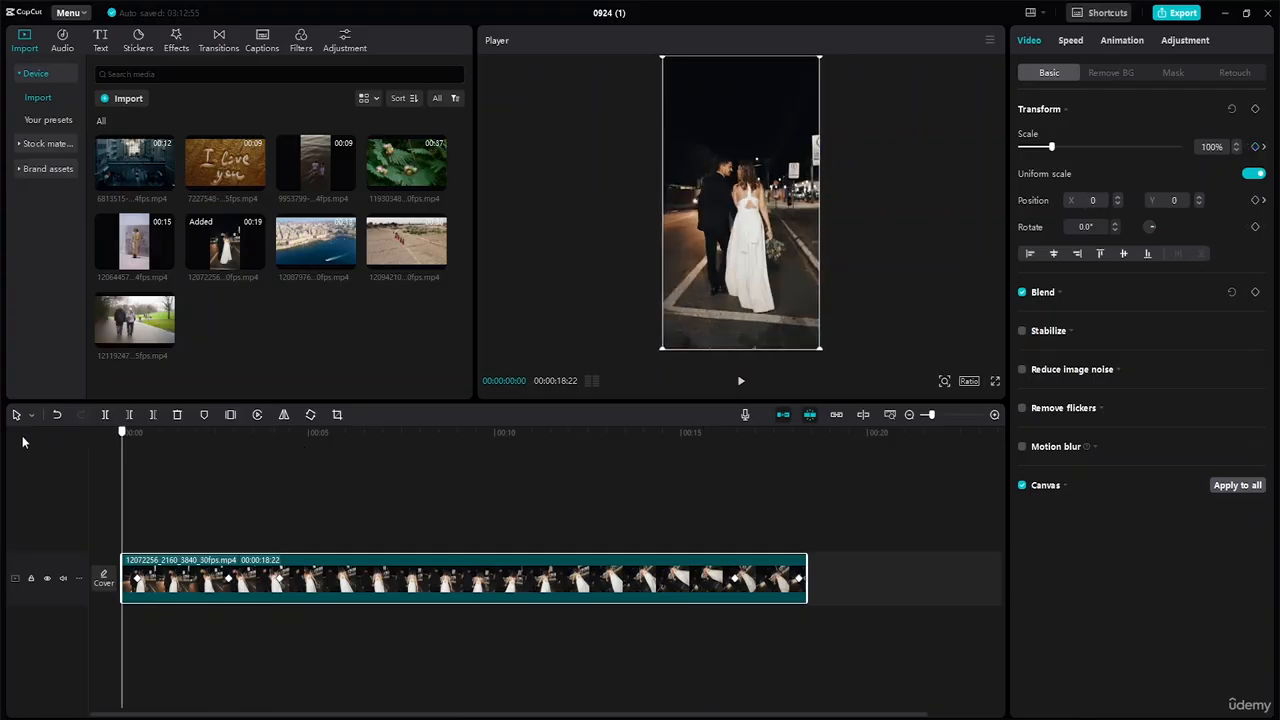
pyautogui.press('space')
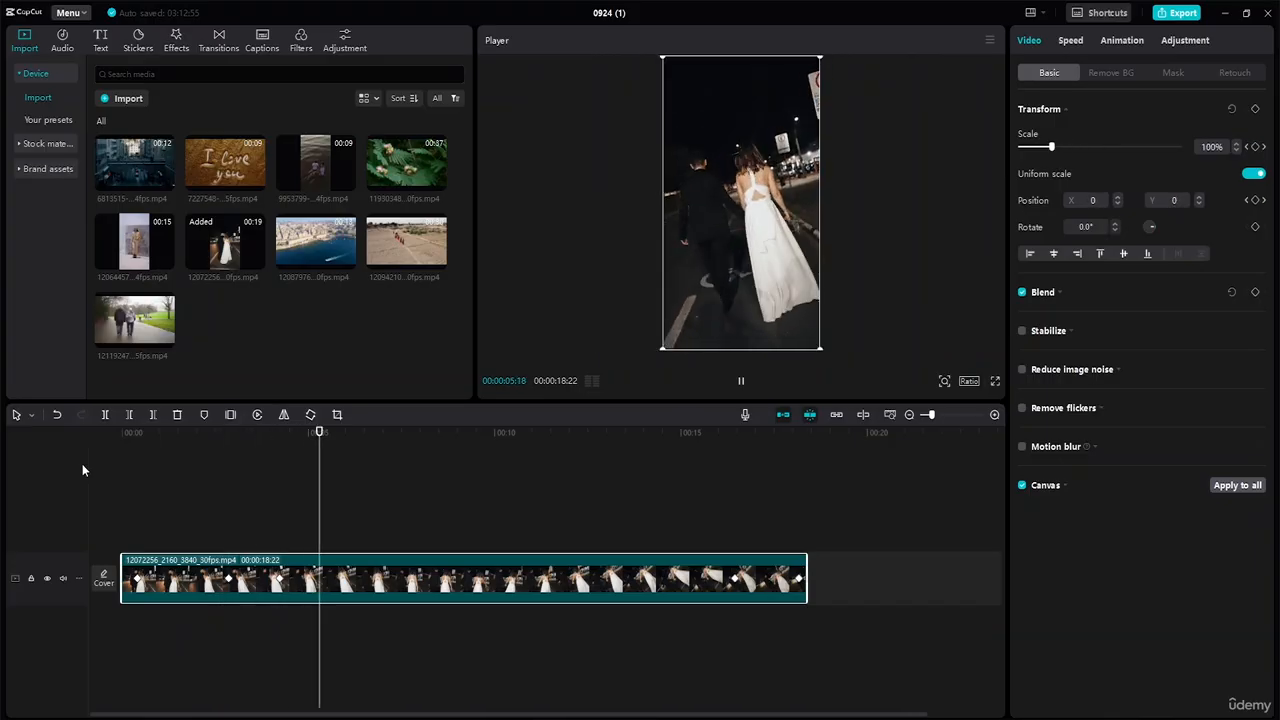
pyautogui.press('space')
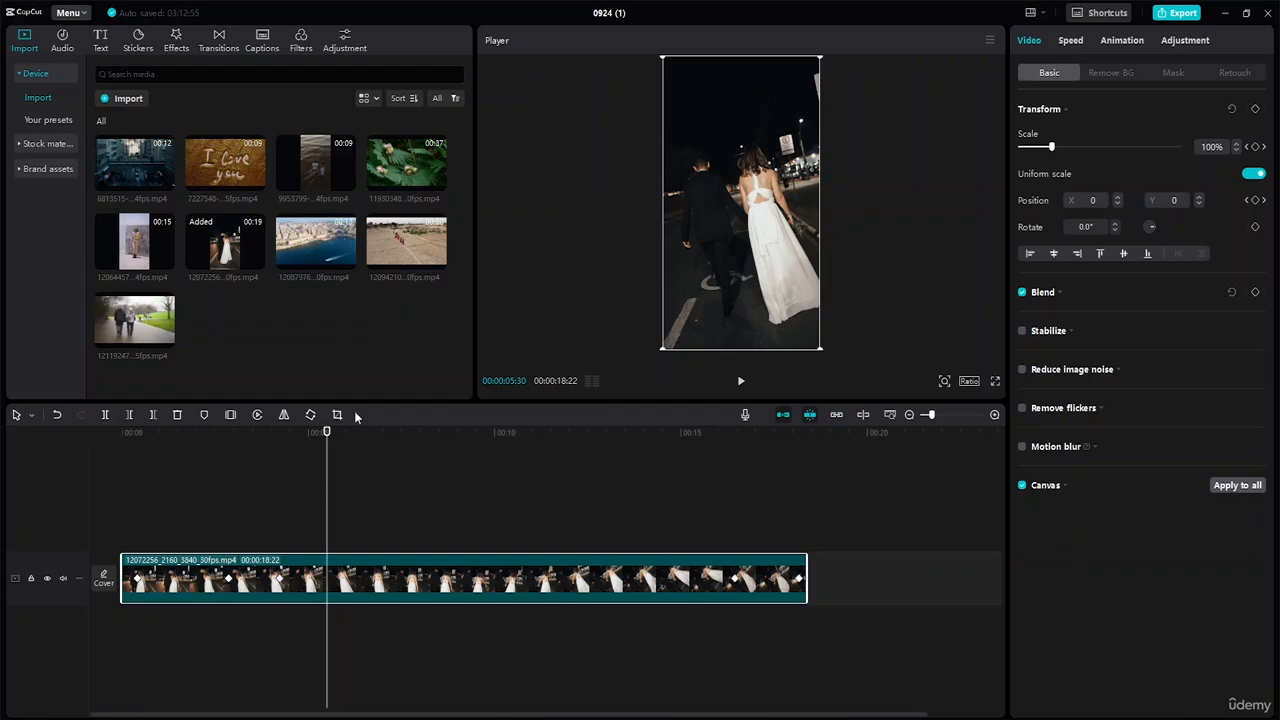
# Split the clip at 00:00:08:27 and again further along, then select the 00:00:06:10 middle piece.
pyautogui.moveTo(326, 434); pyautogui.dragTo(435, 449)
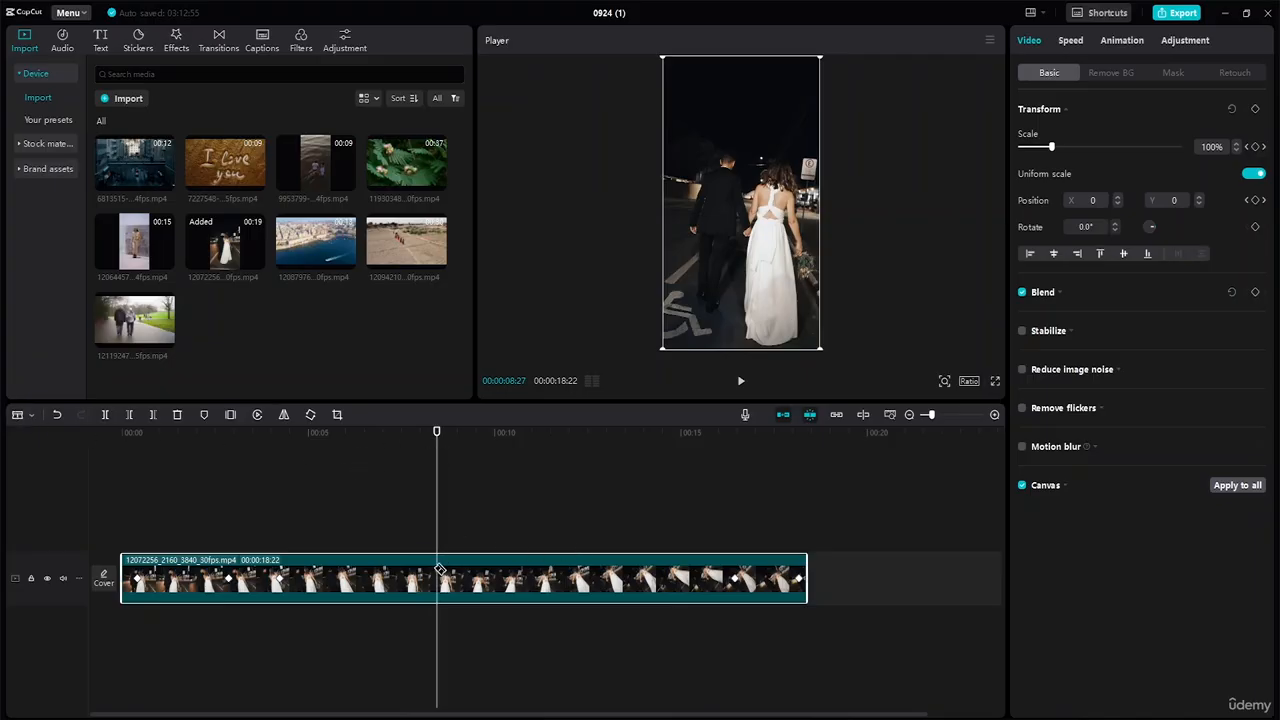
pyautogui.hotkey('ctrl', 'b')
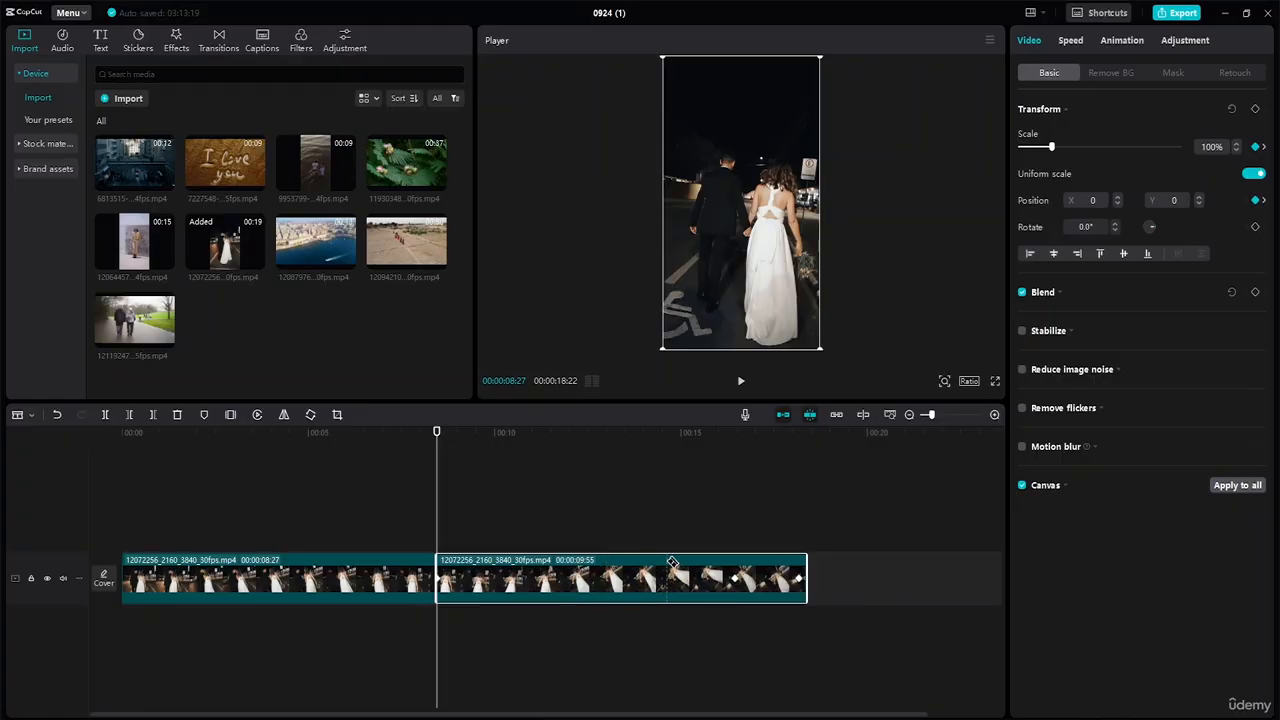
pyautogui.hotkey('ctrl', 'b')
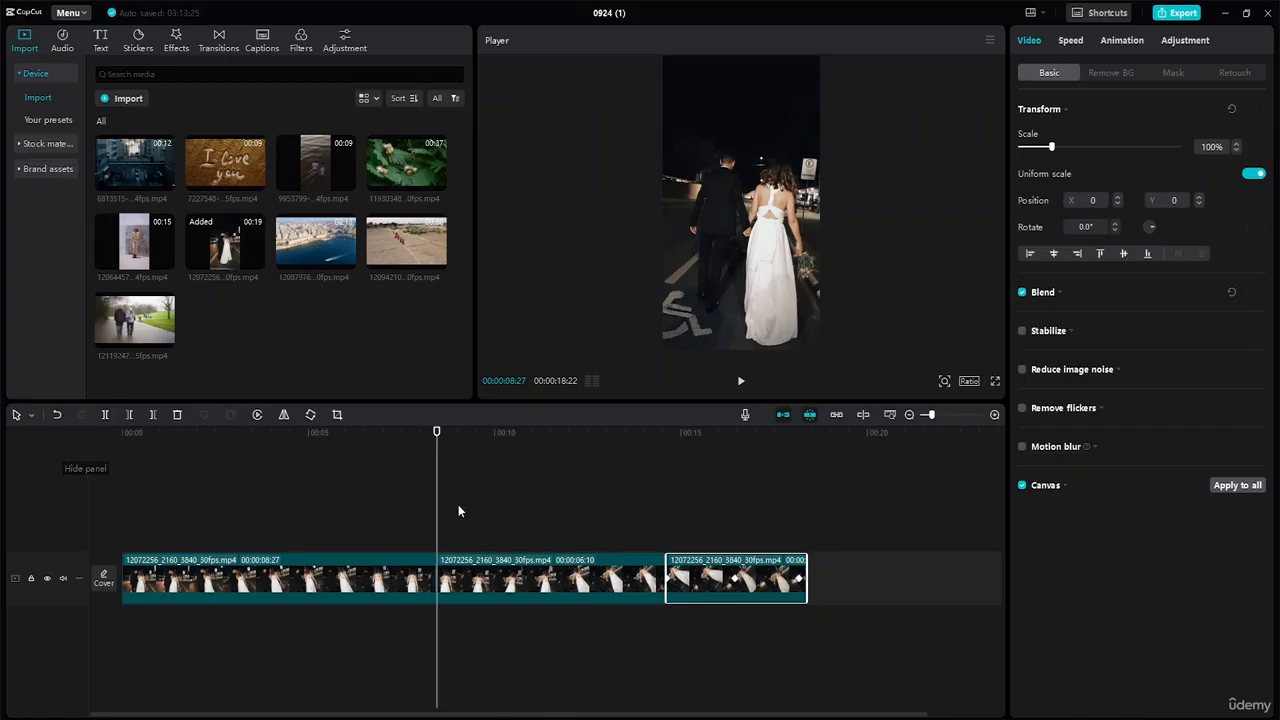
pyautogui.click(578, 582)
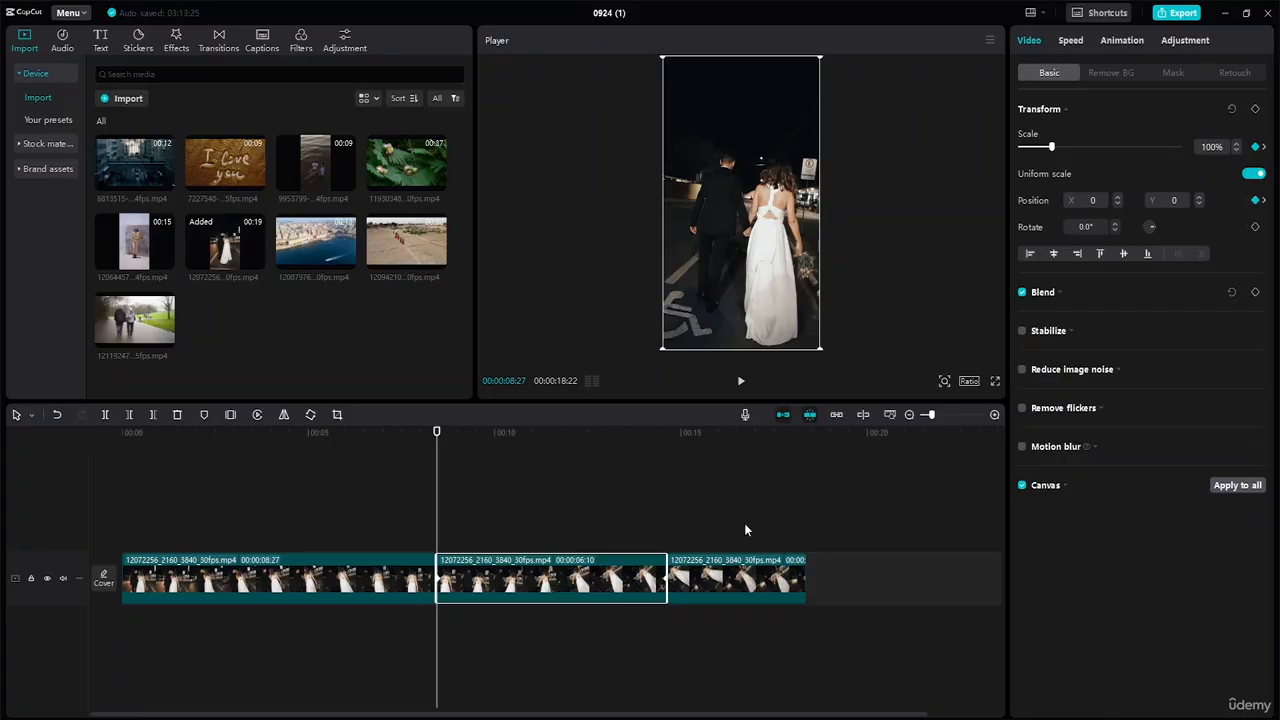
# Delete the middle 00:00:06:10 piece and play across the join to check it.
pyautogui.rightClick(493, 579)
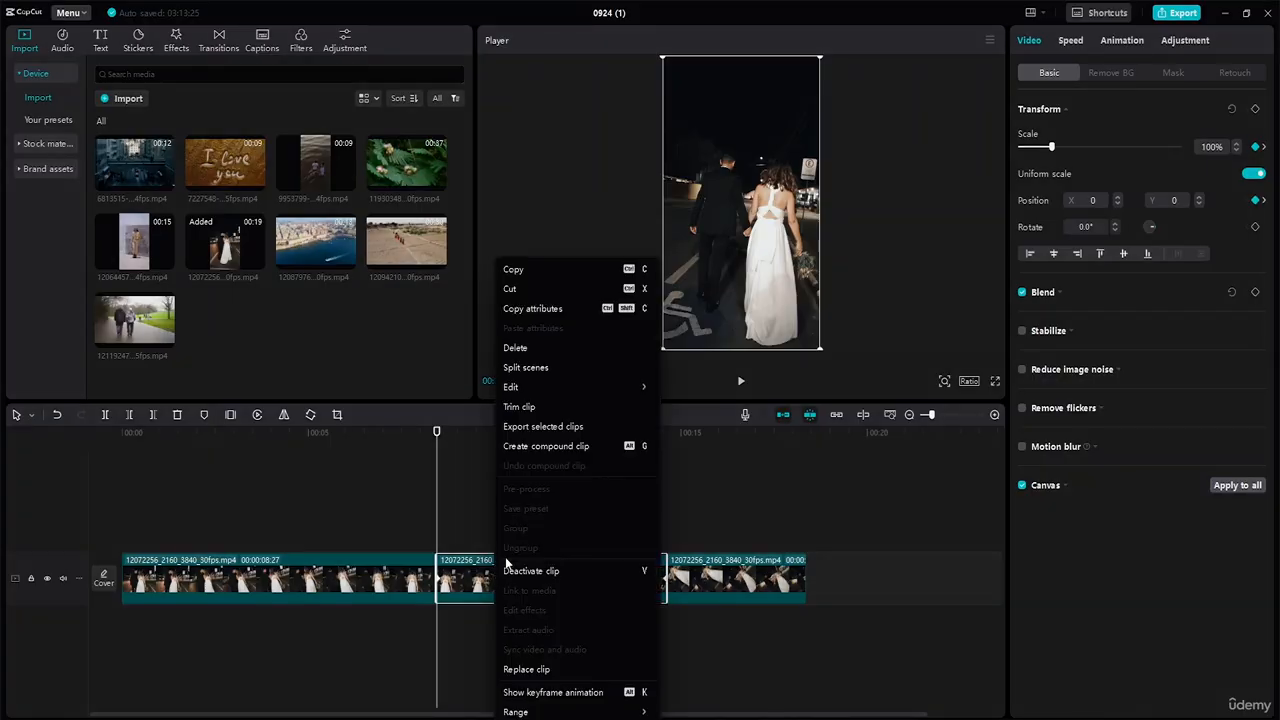
pyautogui.click(535, 348)
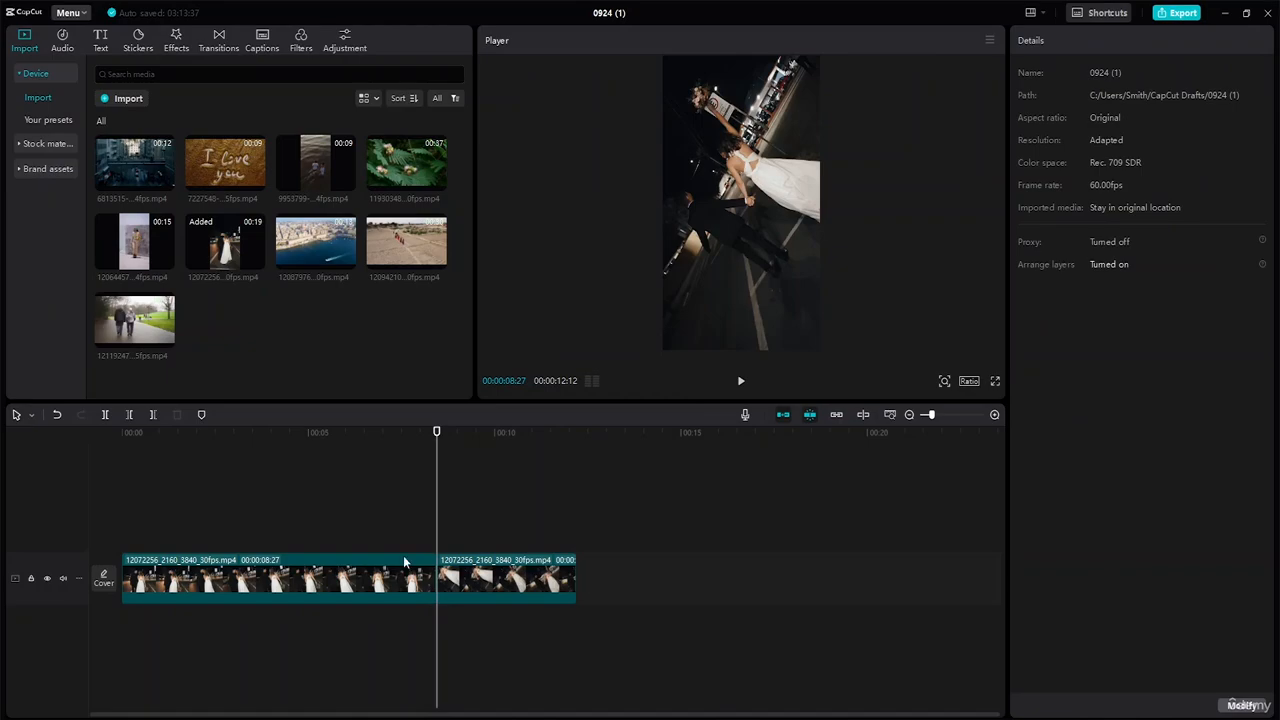
pyautogui.moveTo(440, 432); pyautogui.dragTo(419, 448)
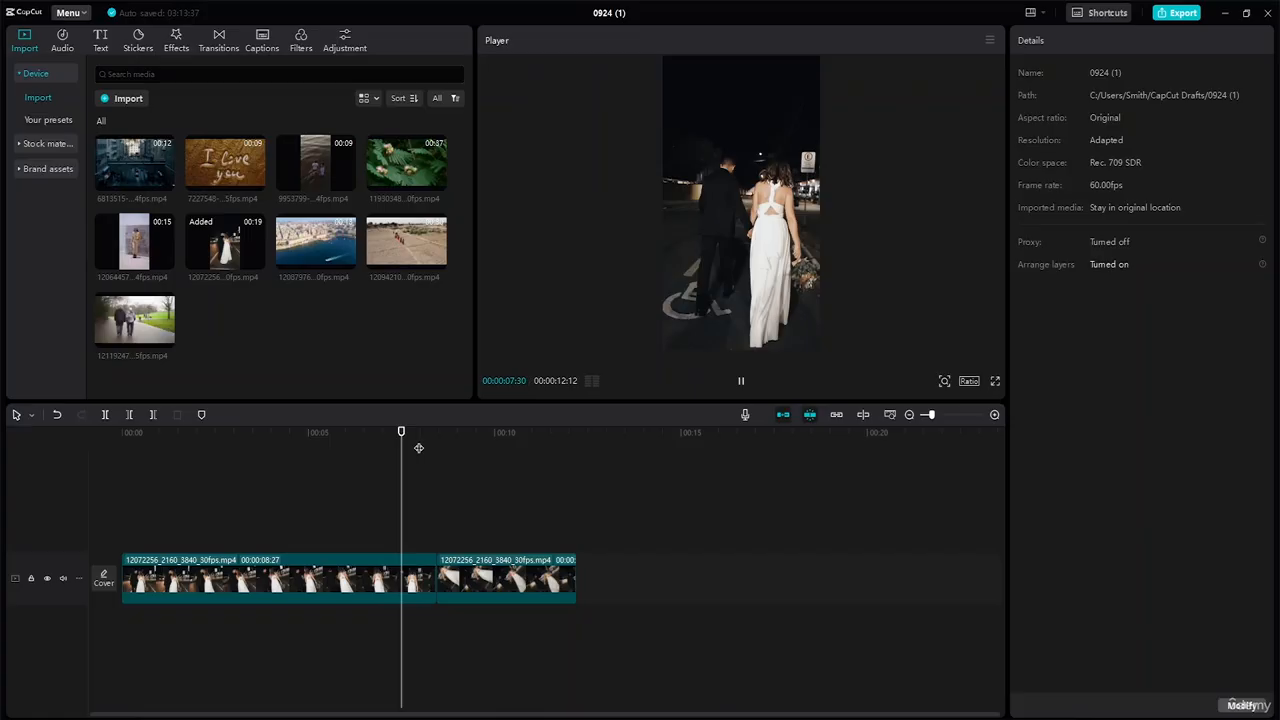
pyautogui.press('space')
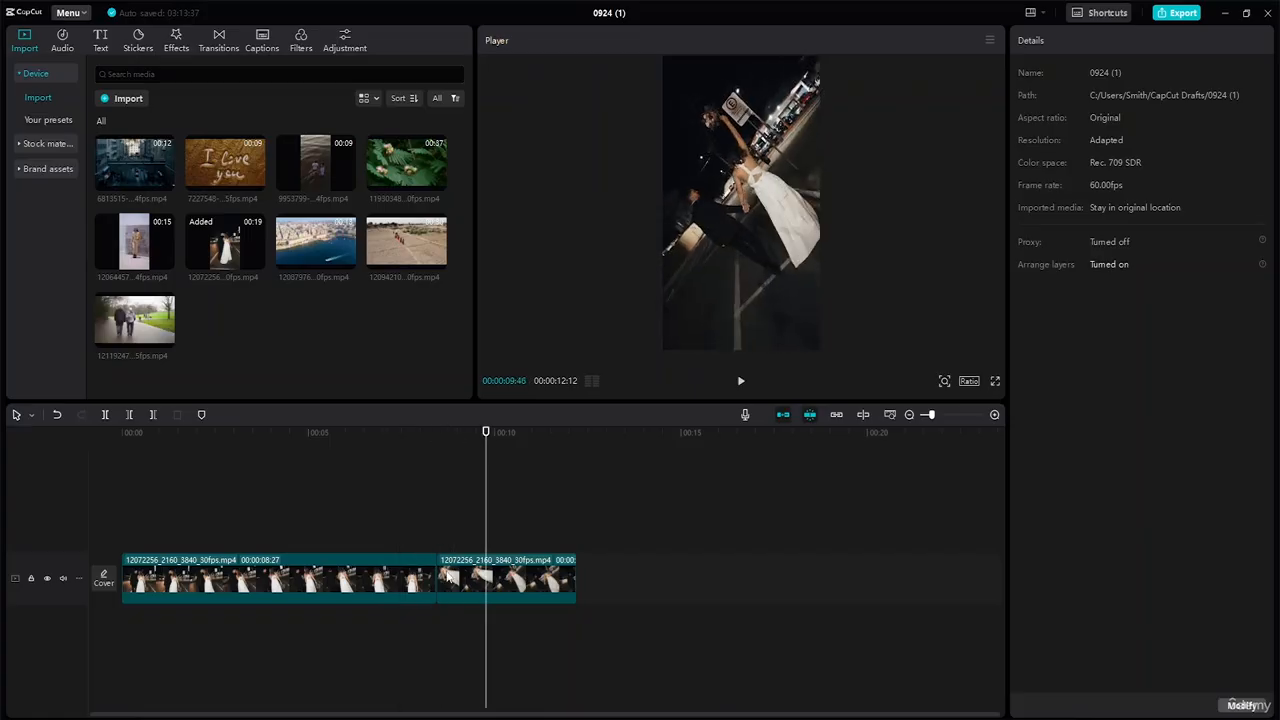
# Download the Blue Lines, Light Sweep II, Cloud and Then and Now transitions.
pyautogui.click(221, 44)
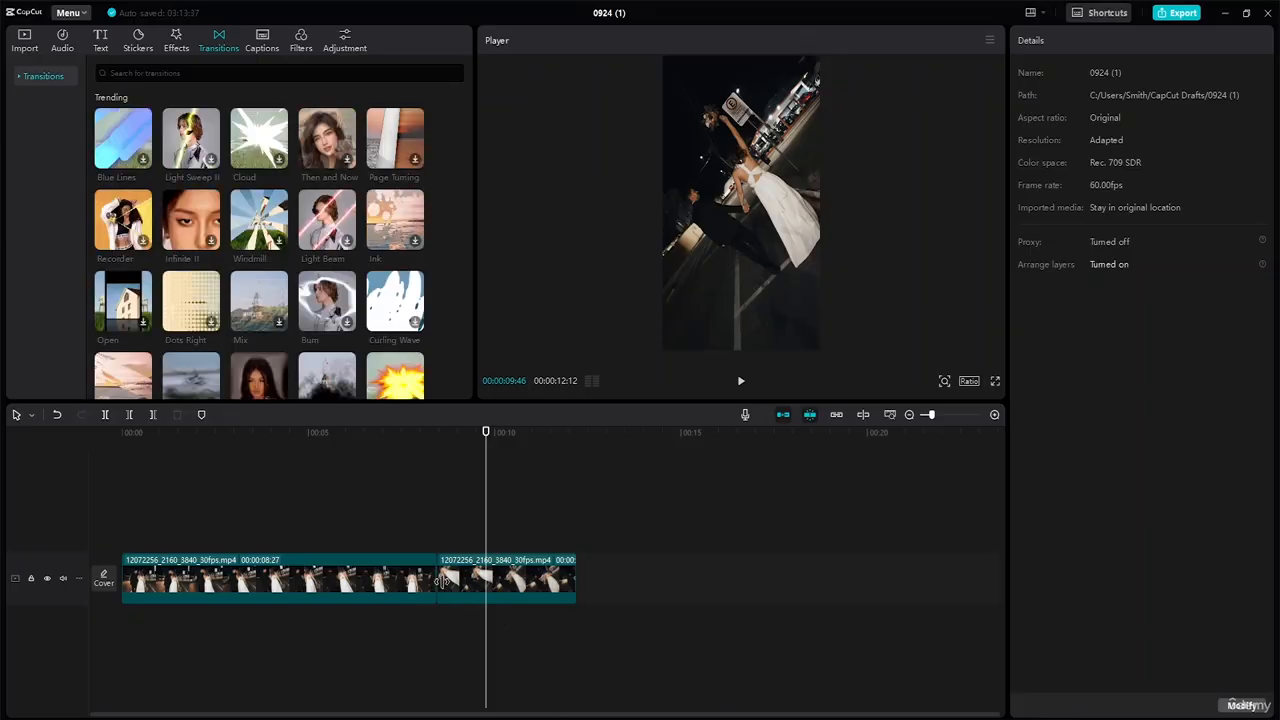
pyautogui.click(143, 159)
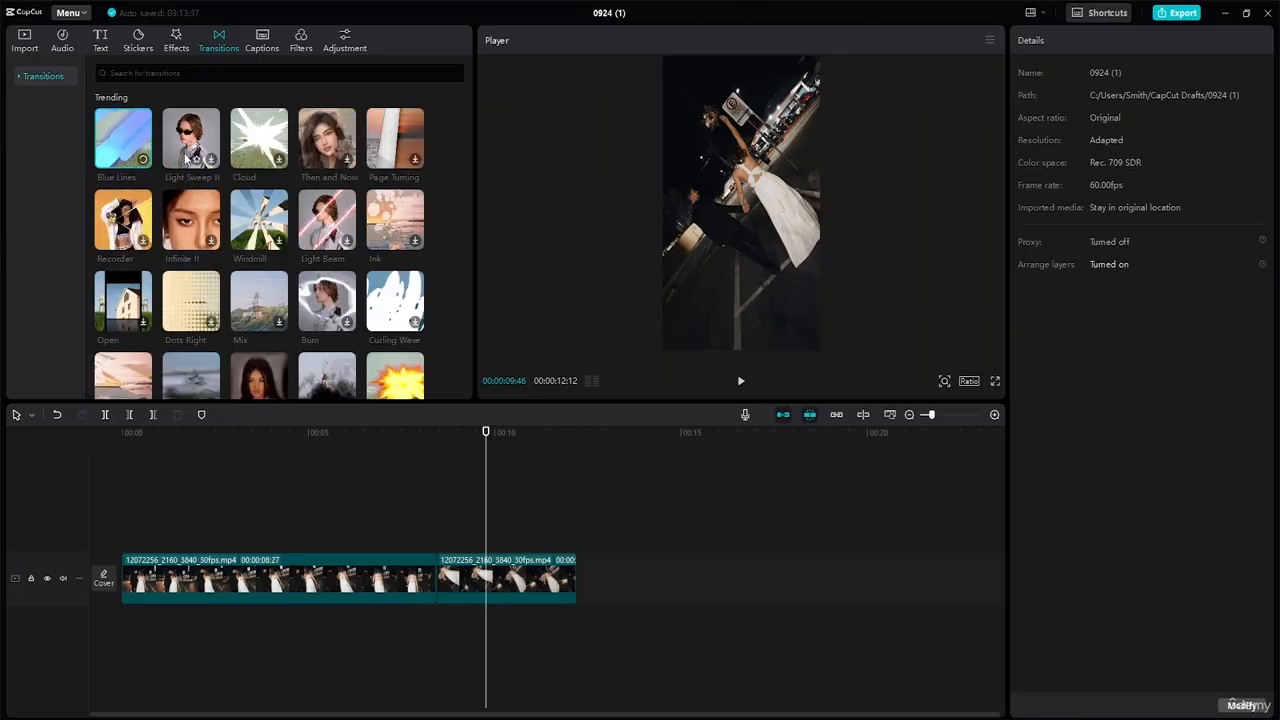
pyautogui.click(186, 157)
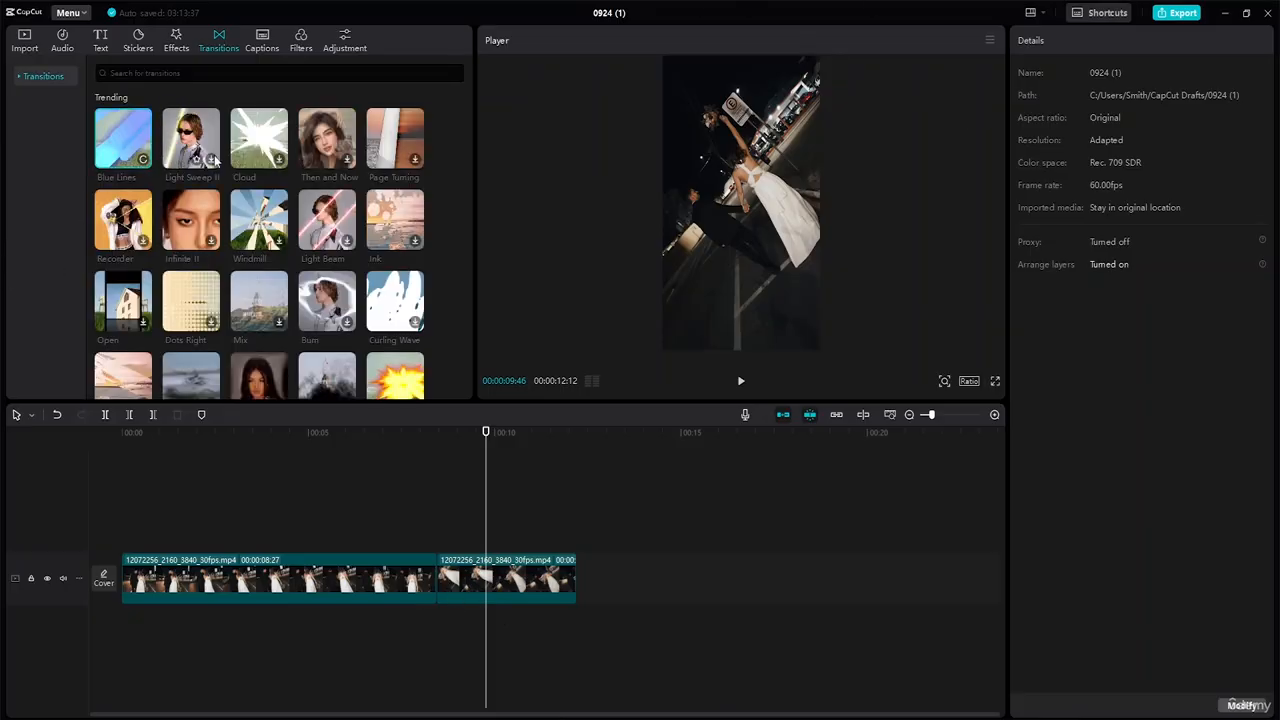
pyautogui.click(280, 161)
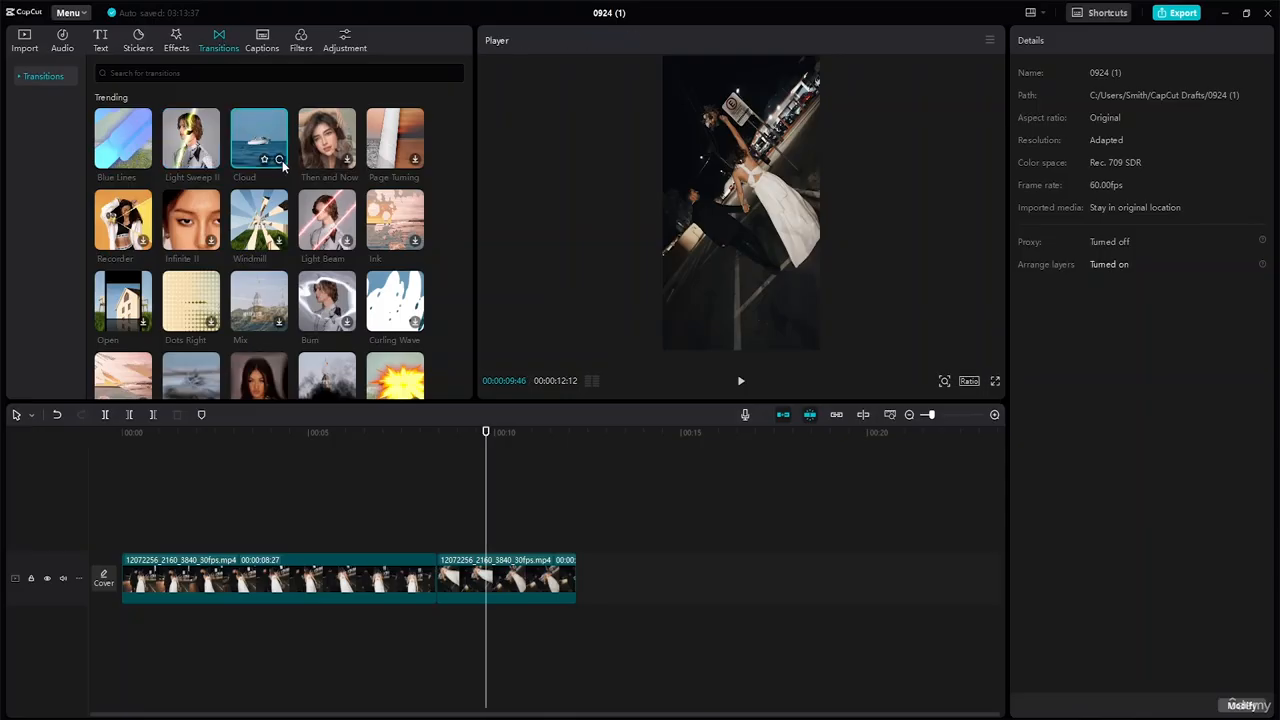
pyautogui.click(347, 159)
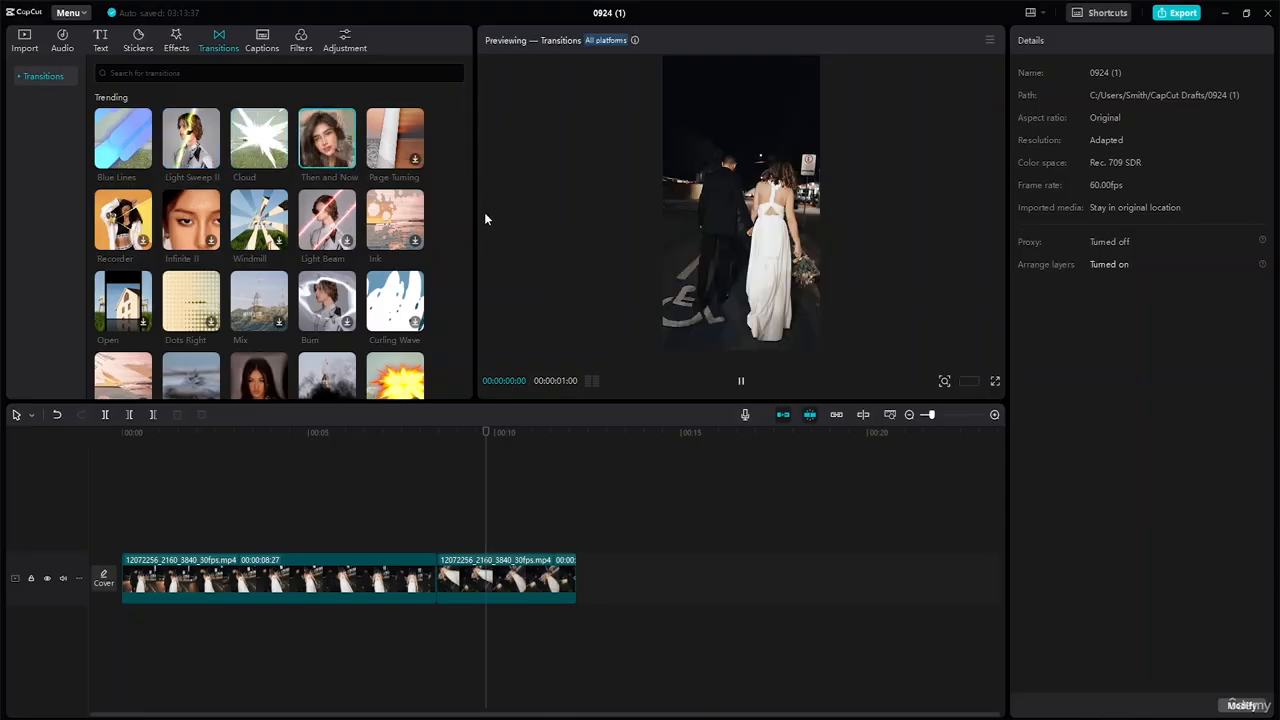
# Preview Cloud and place it on the cut between the two clips.
pyautogui.moveTo(347, 163)
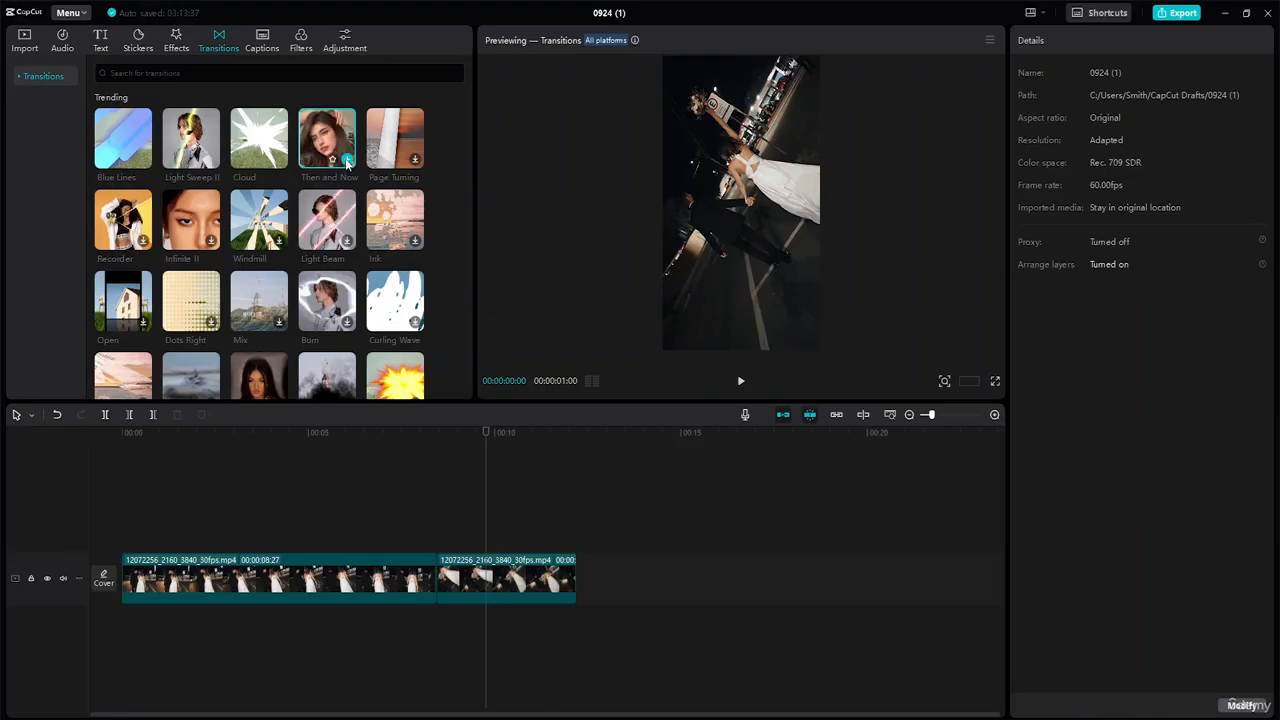
pyautogui.click(240, 147)
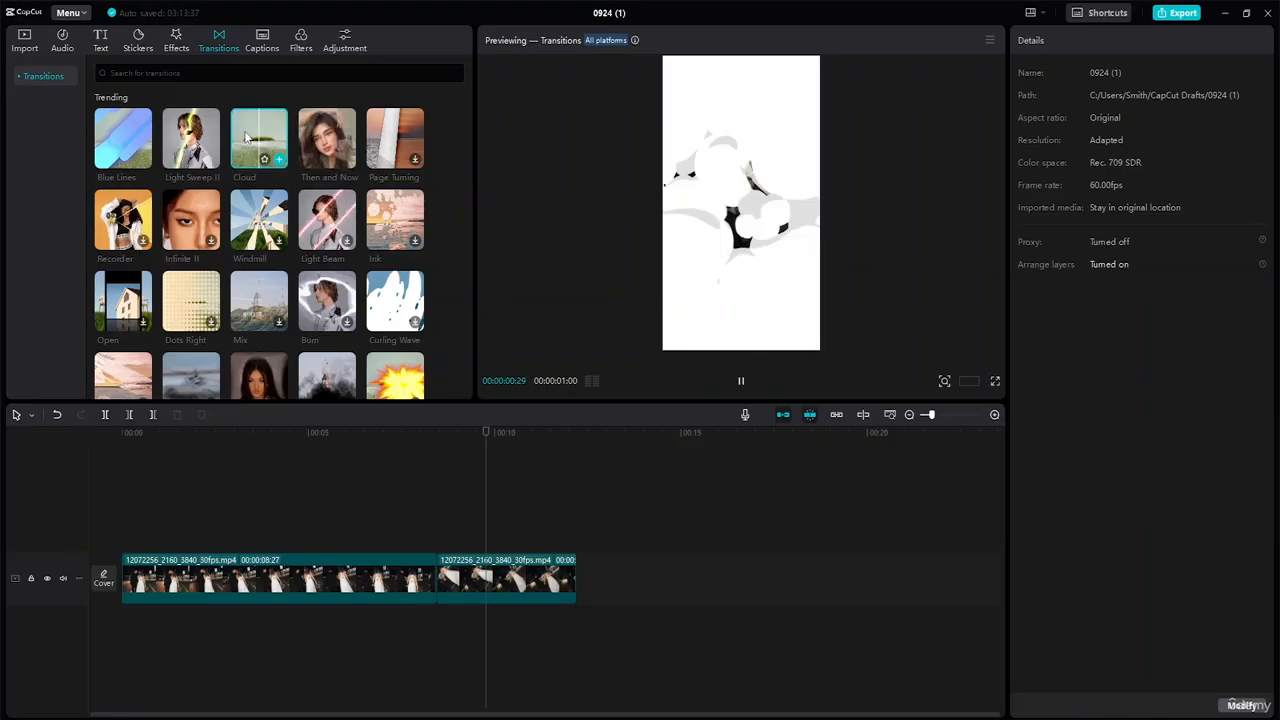
pyautogui.moveTo(245, 137); pyautogui.dragTo(427, 574)
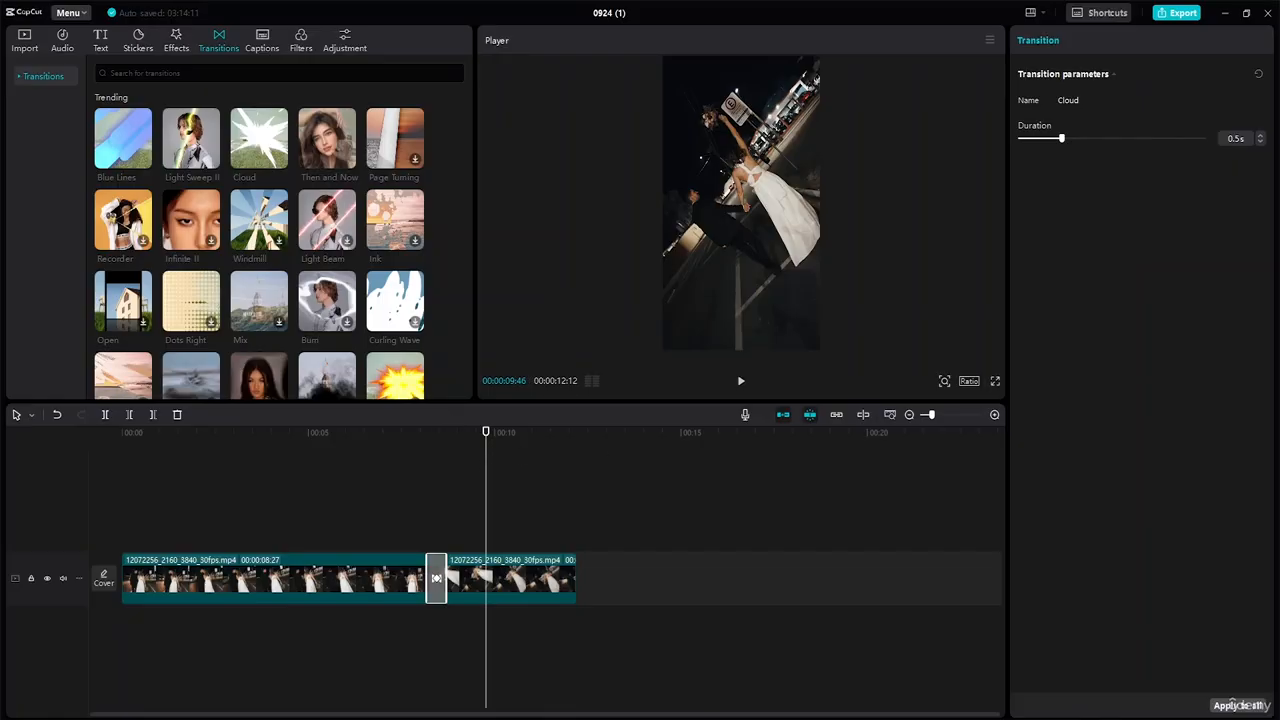
pyautogui.click(702, 591)
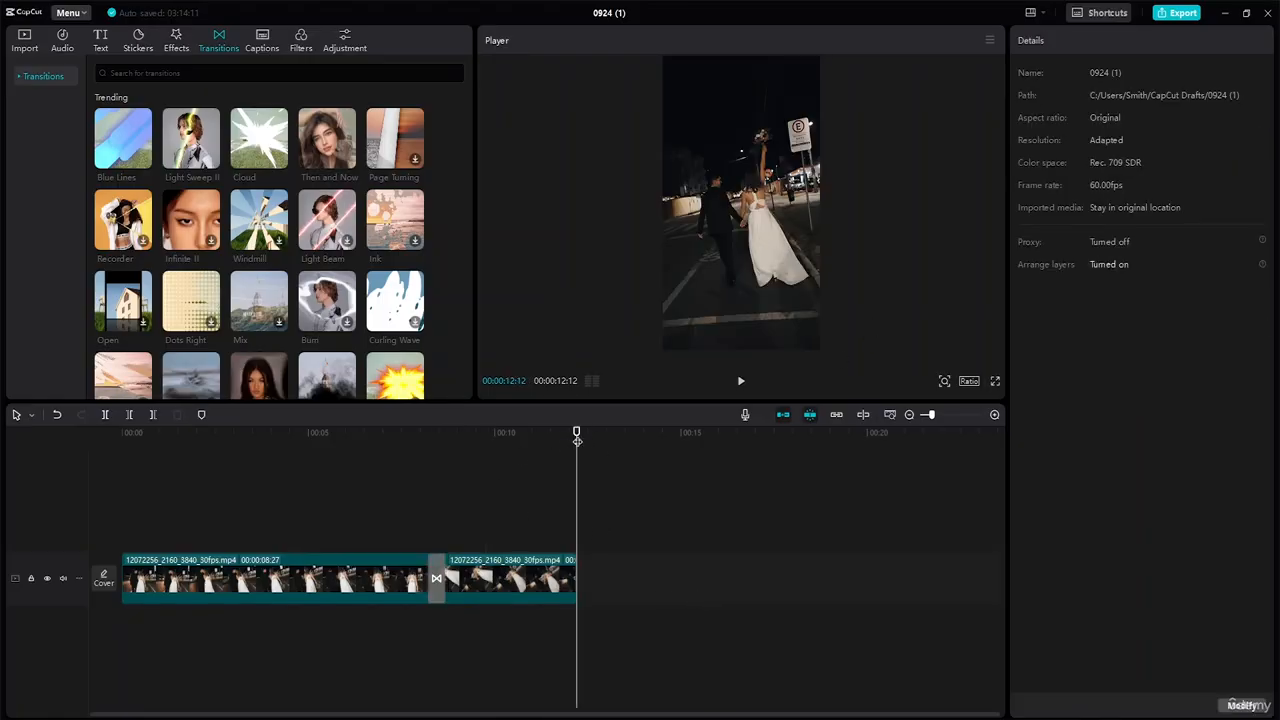
pyautogui.moveTo(575, 438); pyautogui.dragTo(411, 447)
# Move the zoom keyframe to 00:00:11:15 and zoom the second clip to 379% on the joined hands.
pyautogui.click(505, 580)
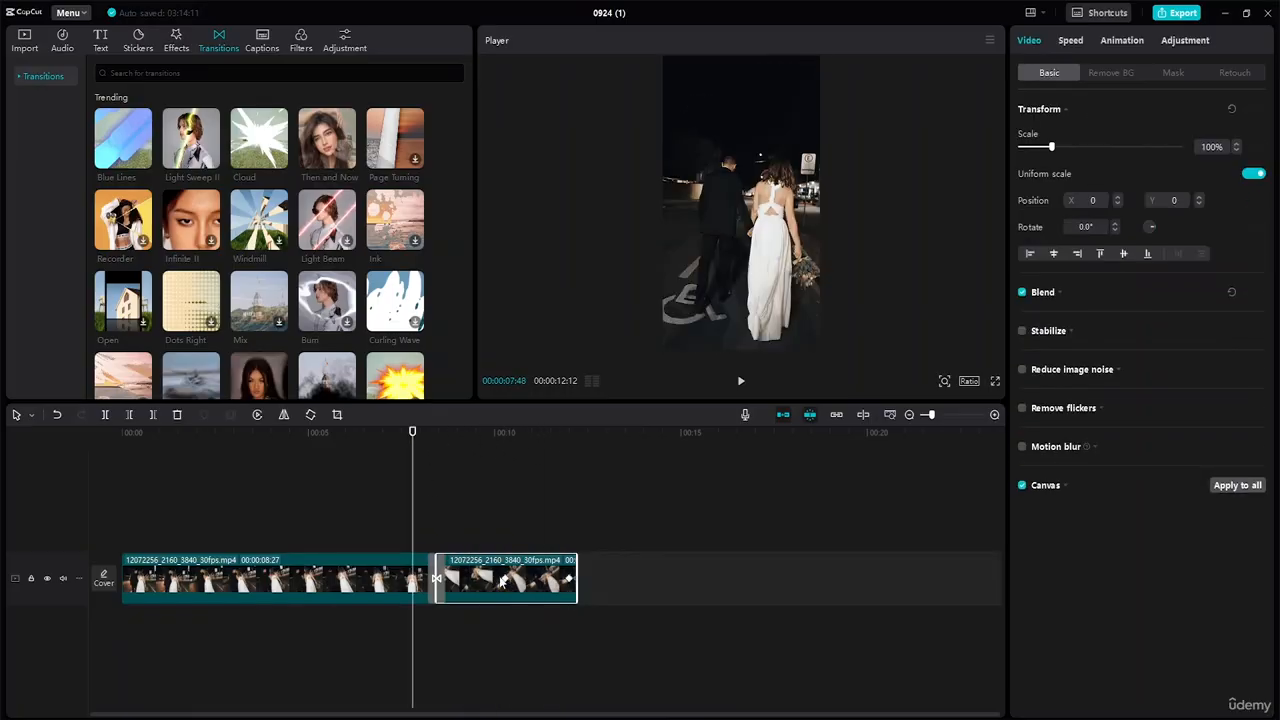
pyautogui.click(506, 580)
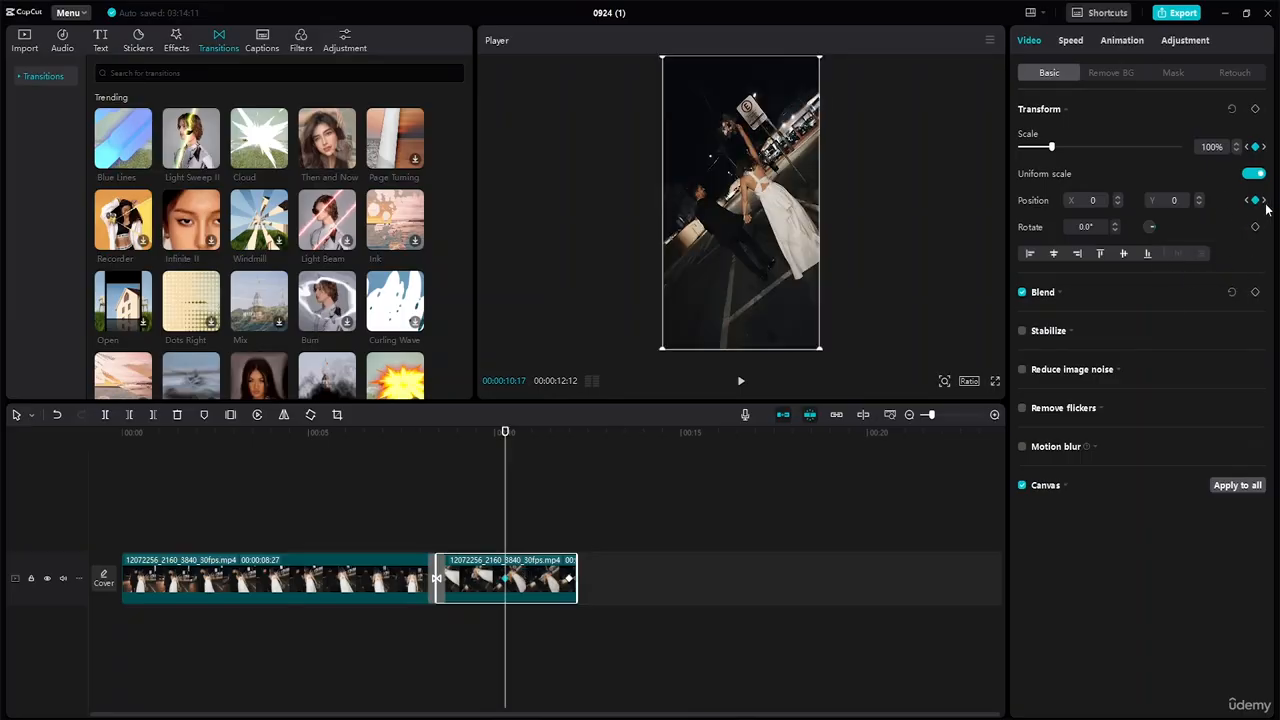
pyautogui.click(569, 582)
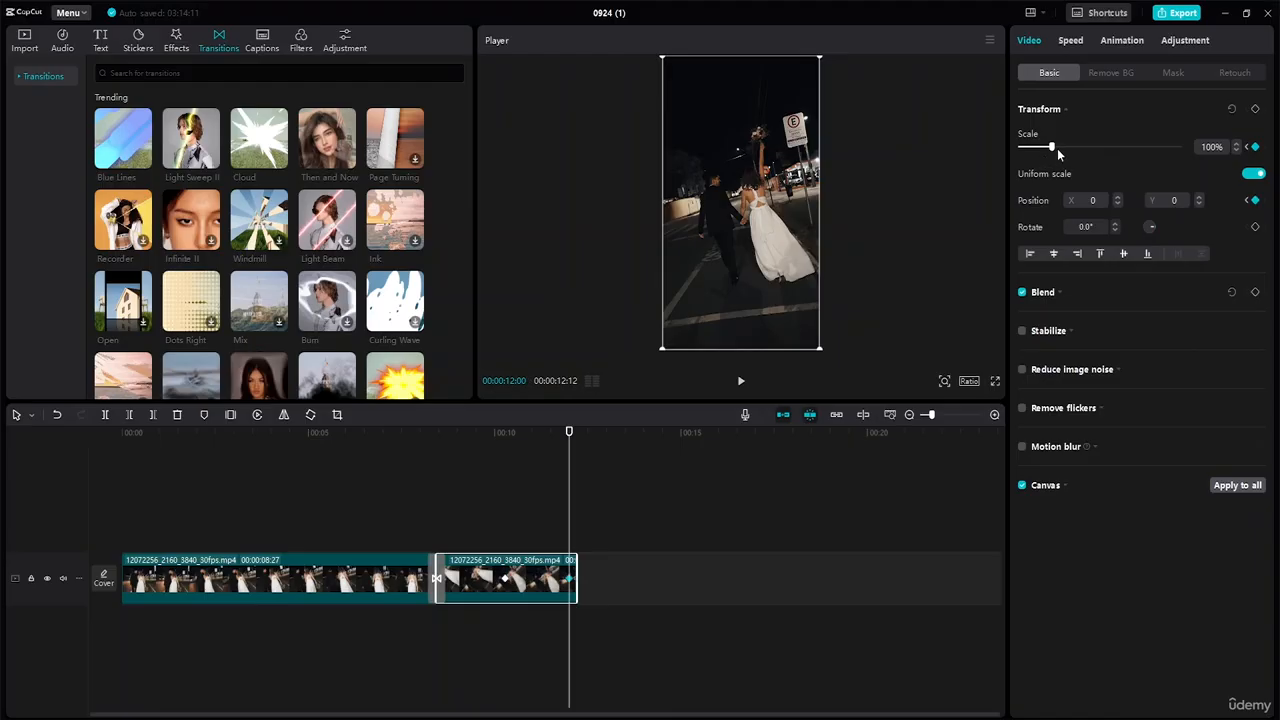
pyautogui.moveTo(1056, 147); pyautogui.dragTo(1076, 149)
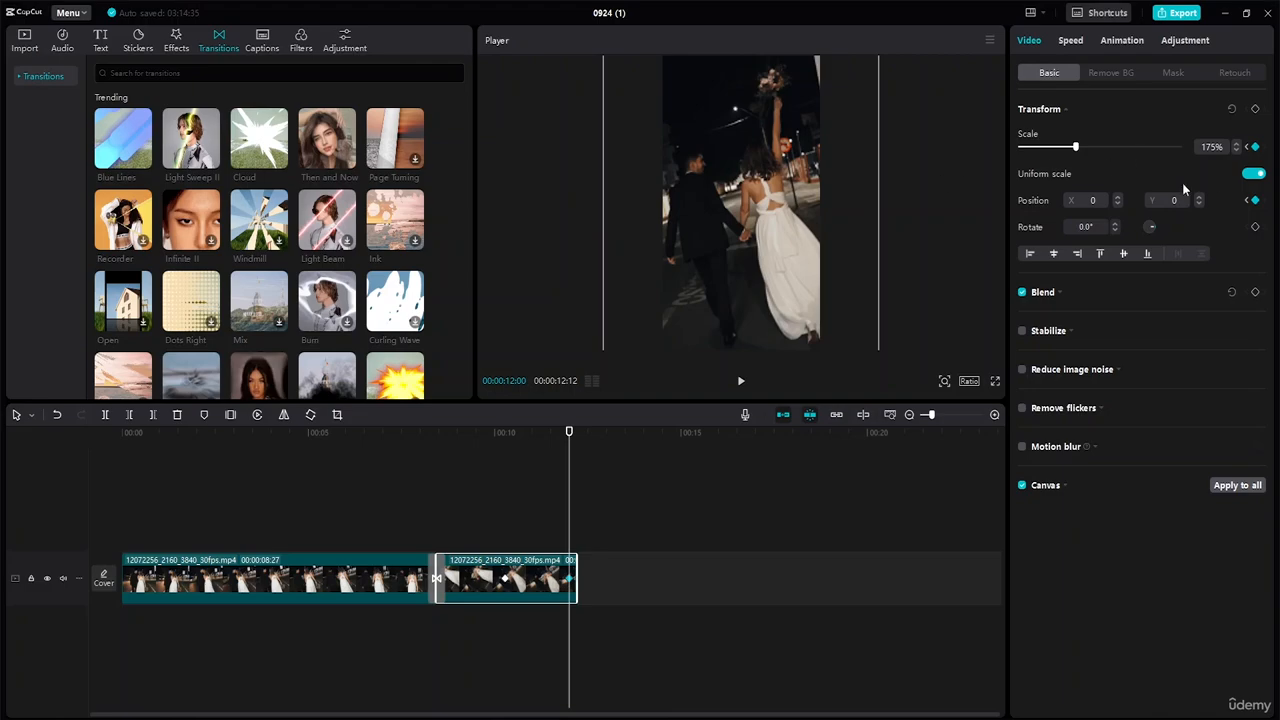
pyautogui.click(1118, 199)
pyautogui.click(1118, 199)
pyautogui.moveTo(568, 579); pyautogui.dragTo(538, 582)
pyautogui.moveTo(568, 432); pyautogui.dragTo(540, 432)
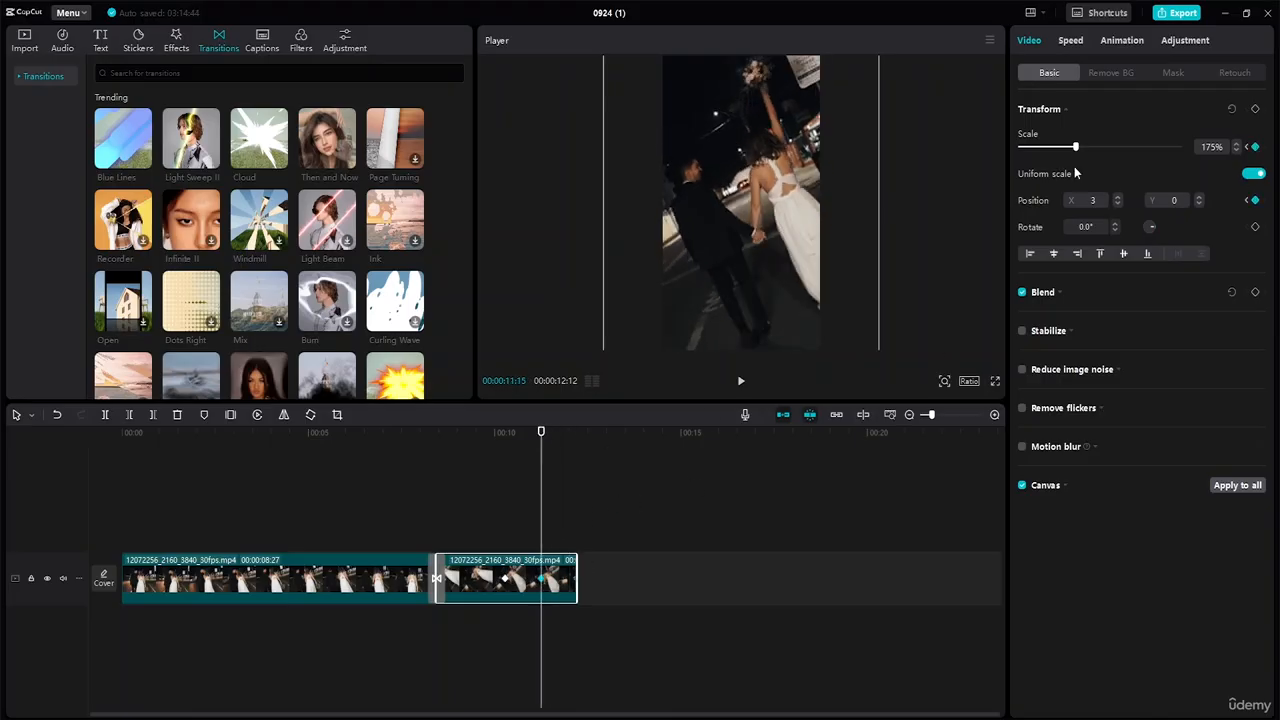
pyautogui.moveTo(1079, 146); pyautogui.dragTo(1140, 147)
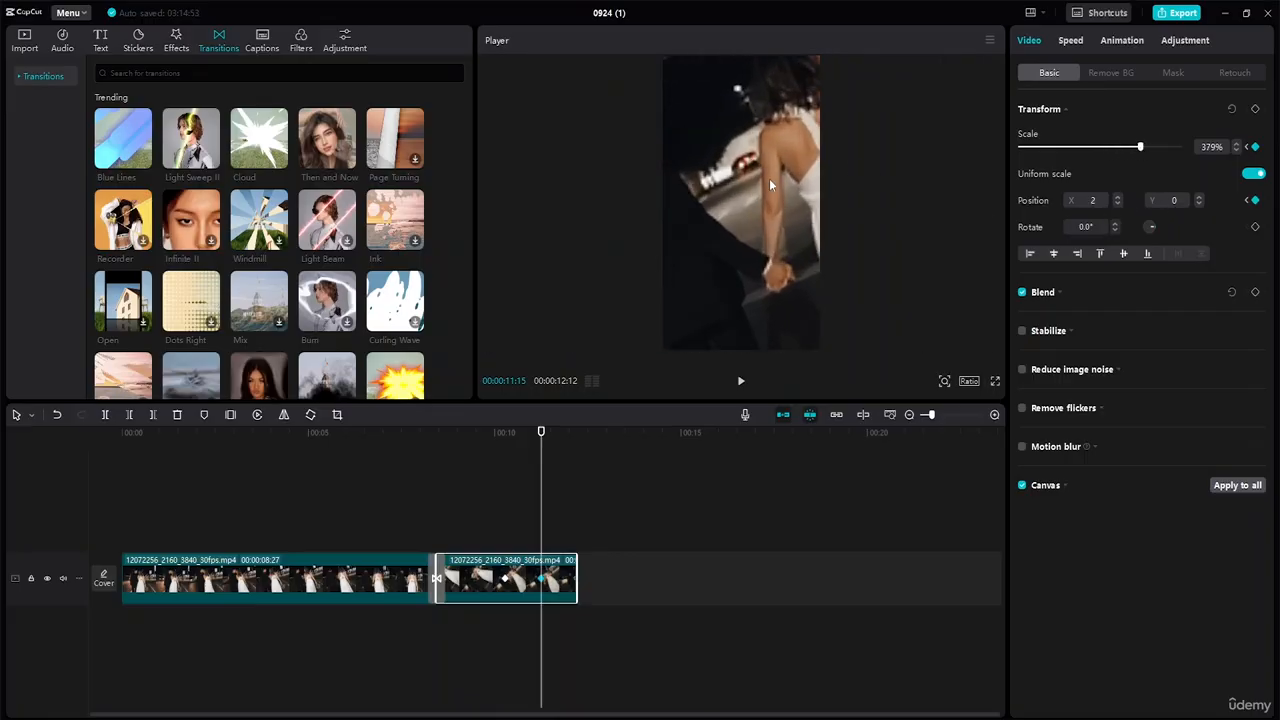
pyautogui.moveTo(742, 216); pyautogui.dragTo(718, 185)
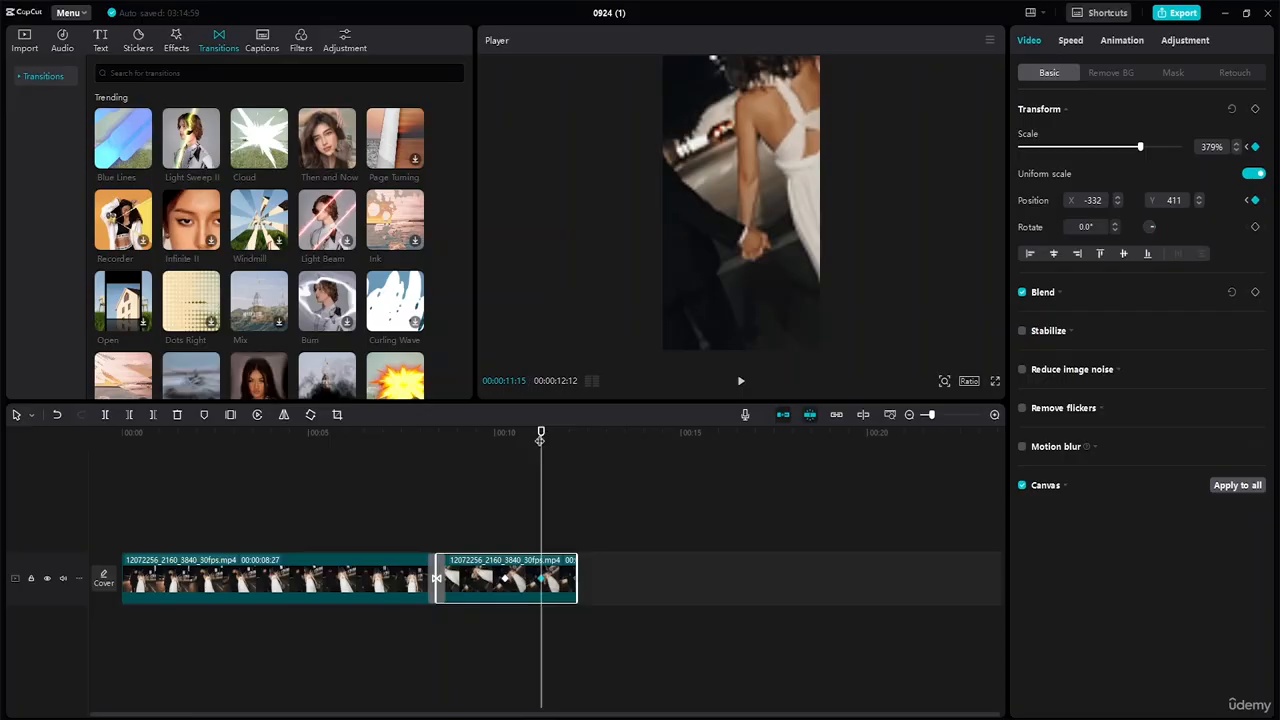
# At 00:00:12:00, set Scale to 100% and Position X and Y to 0.
pyautogui.moveTo(540, 432); pyautogui.dragTo(569, 433)
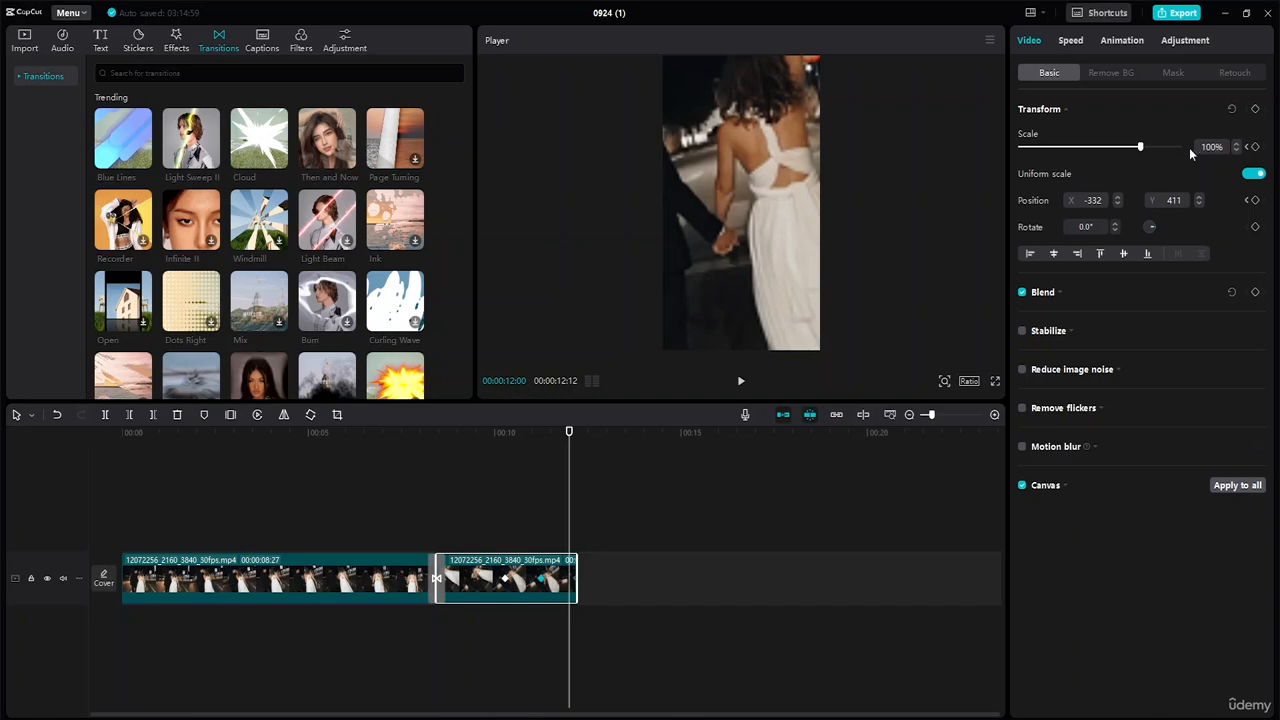
pyautogui.press('Return')
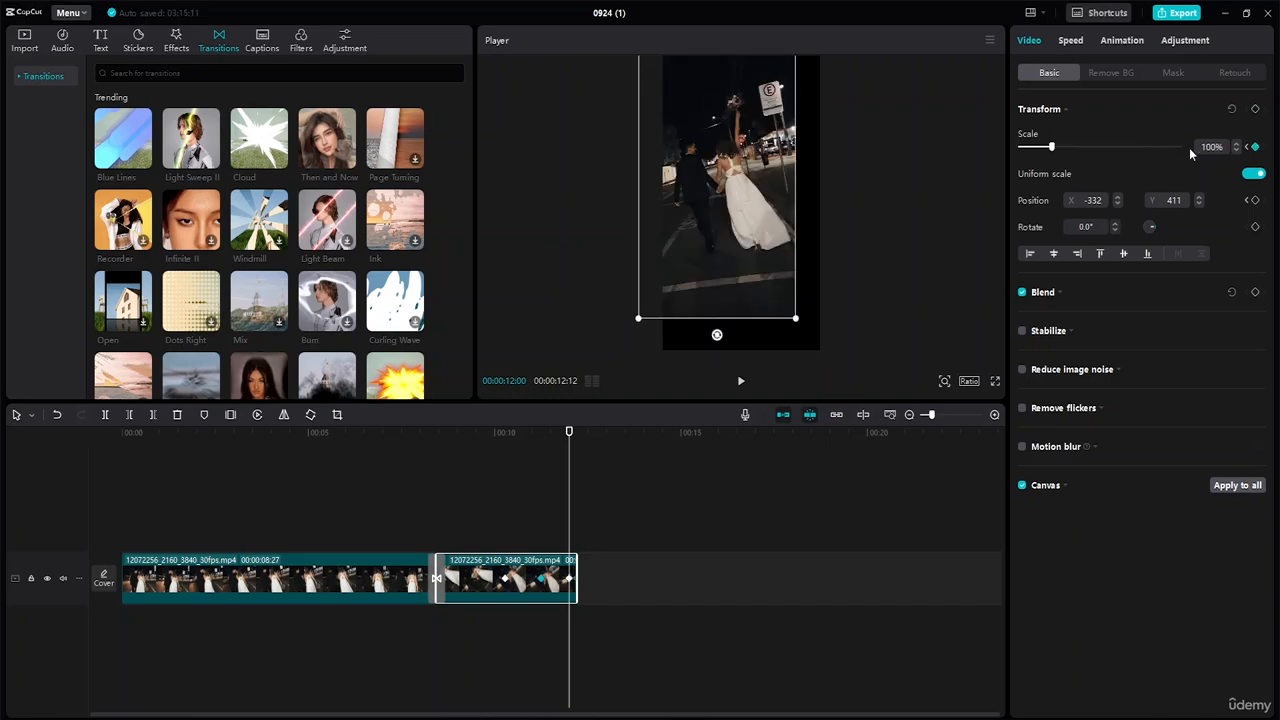
pyautogui.click(1096, 200)
pyautogui.write('0')
pyautogui.click(1180, 201)
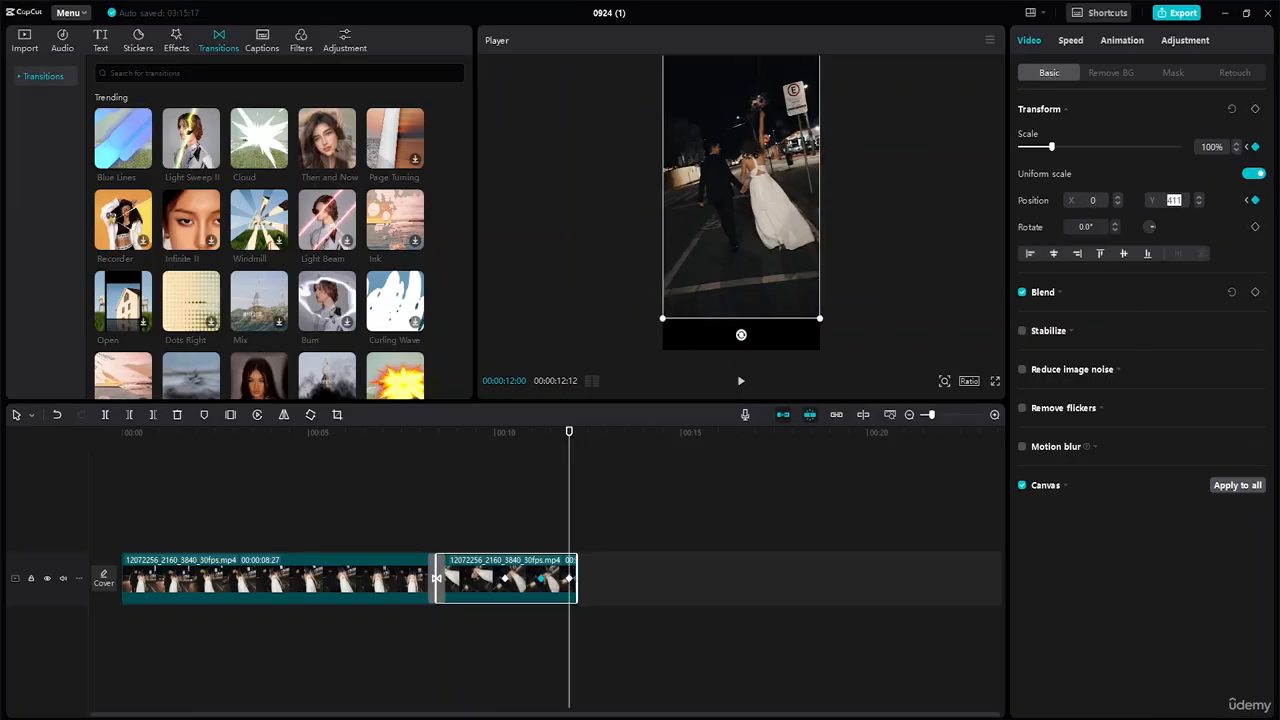
pyautogui.write('0')
pyautogui.press('Return')
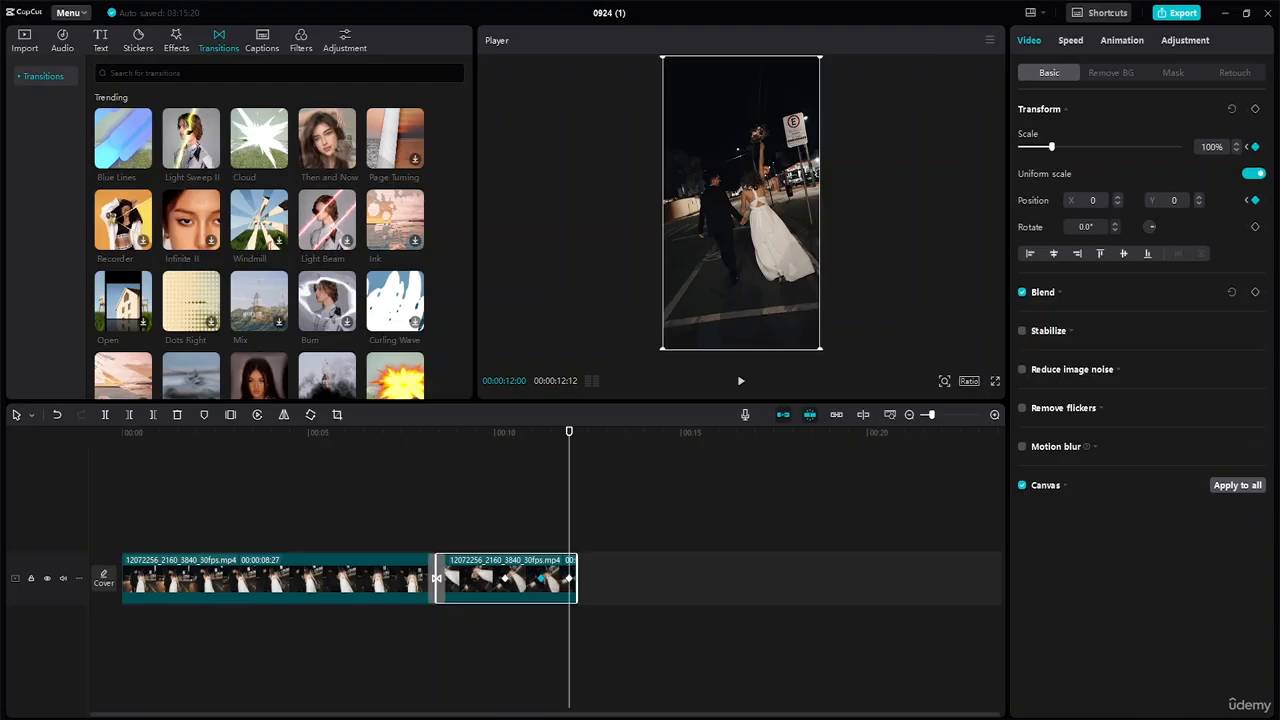
pyautogui.click(843, 367)
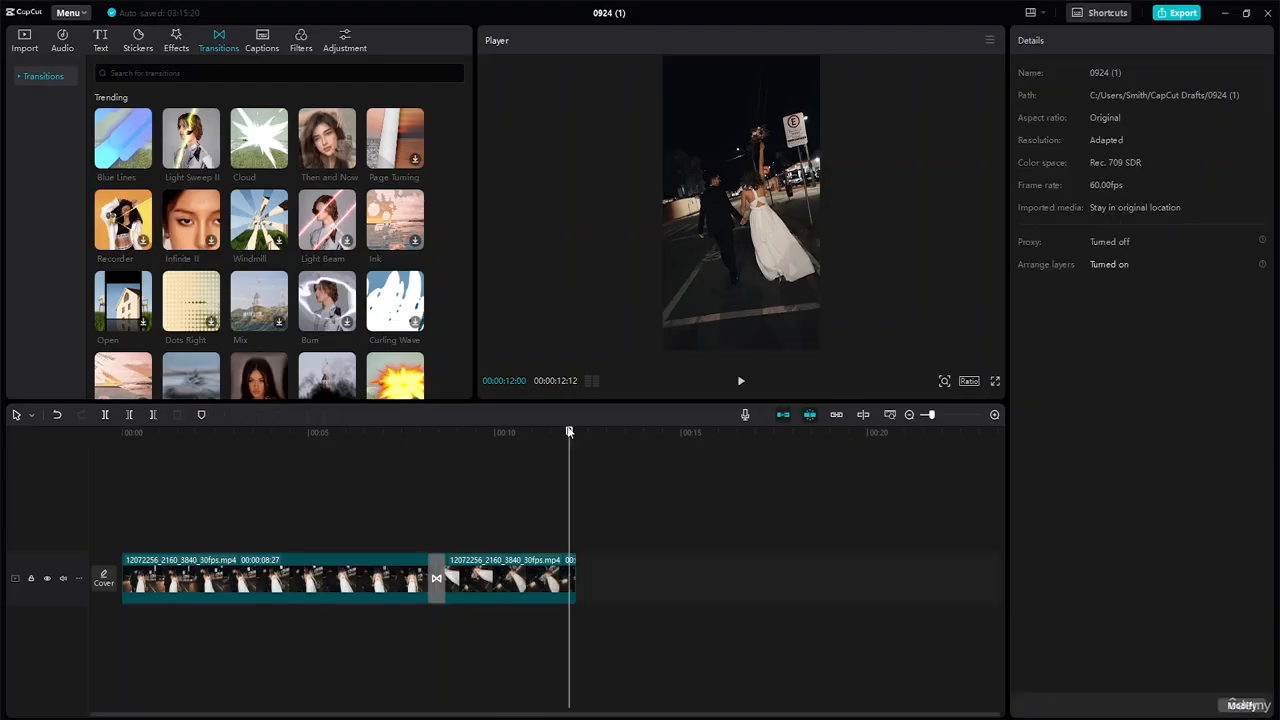
pyautogui.moveTo(569, 432); pyautogui.dragTo(9, 380)
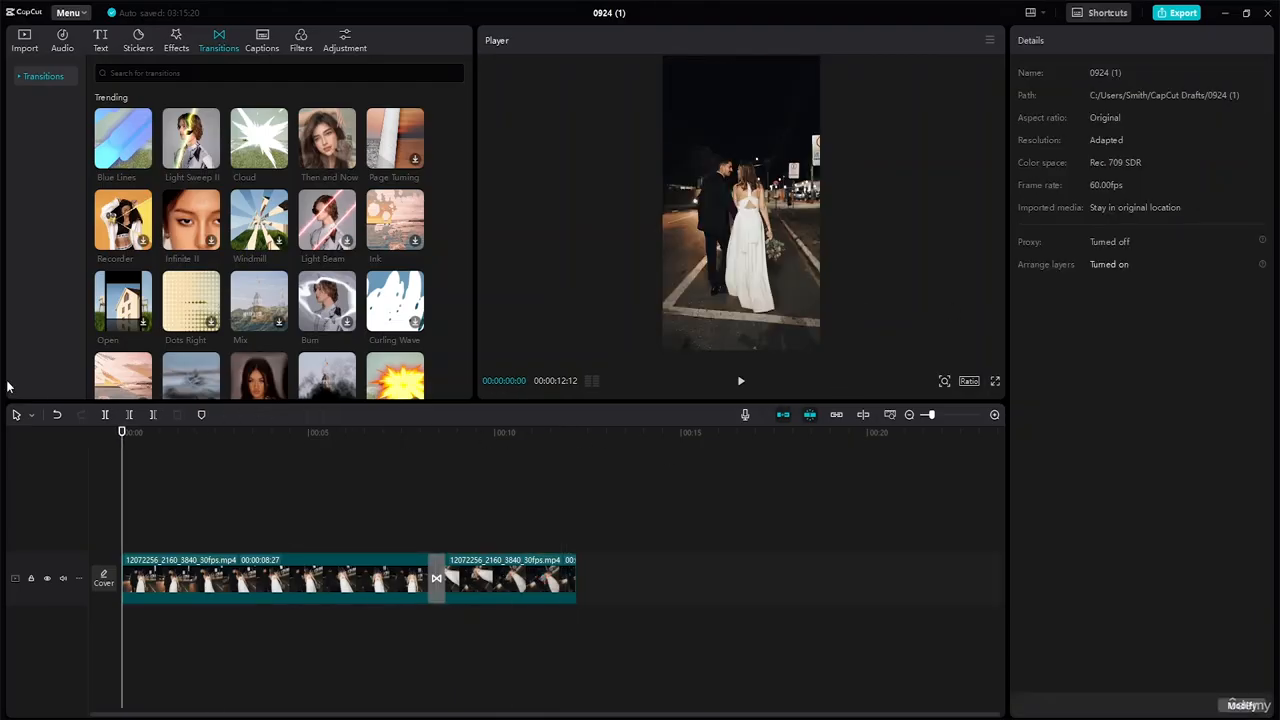
pyautogui.press('space')
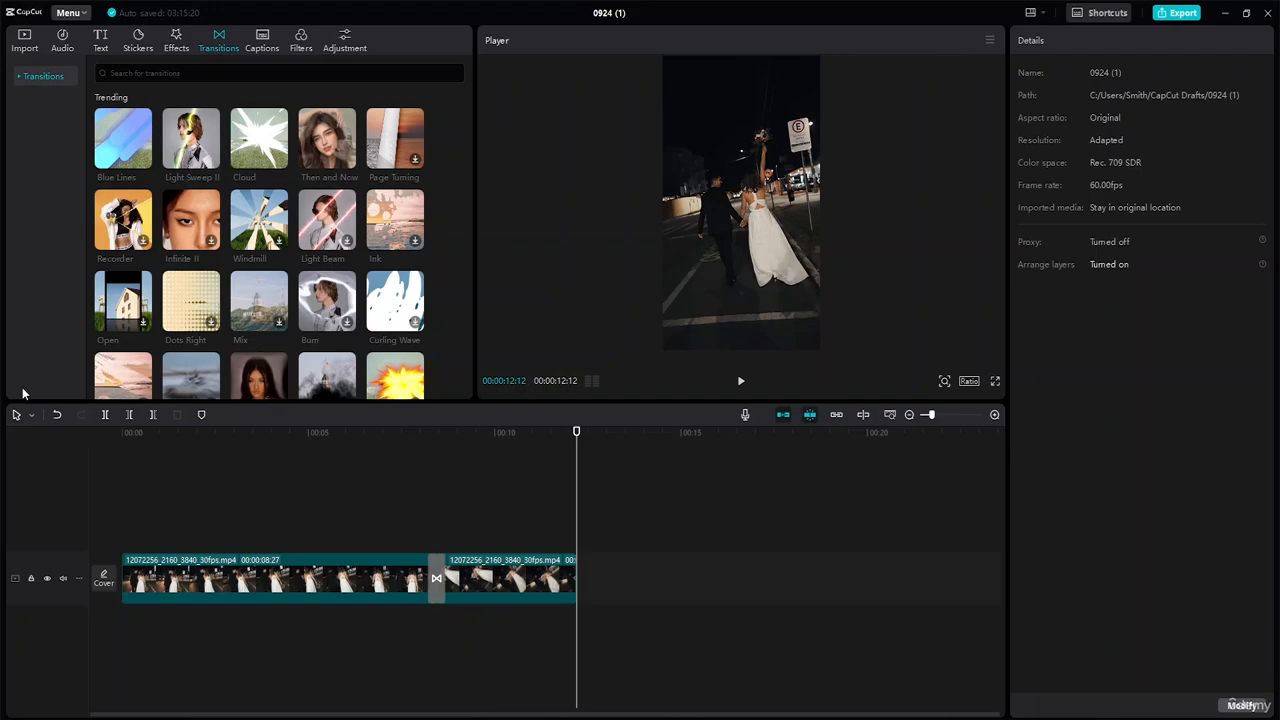
# Step through the second clip's zoom keyframes at 10:17 and 11:15, then play it from its start.
pyautogui.click(540, 582)
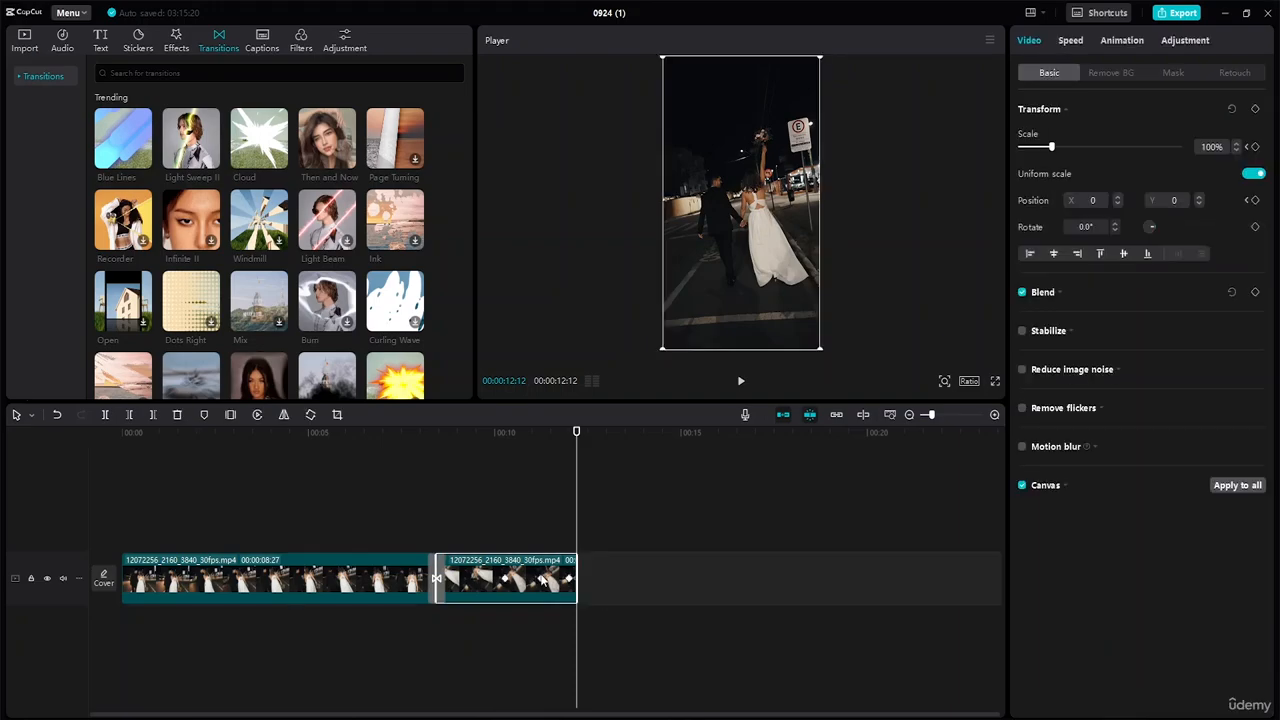
pyautogui.click(505, 584)
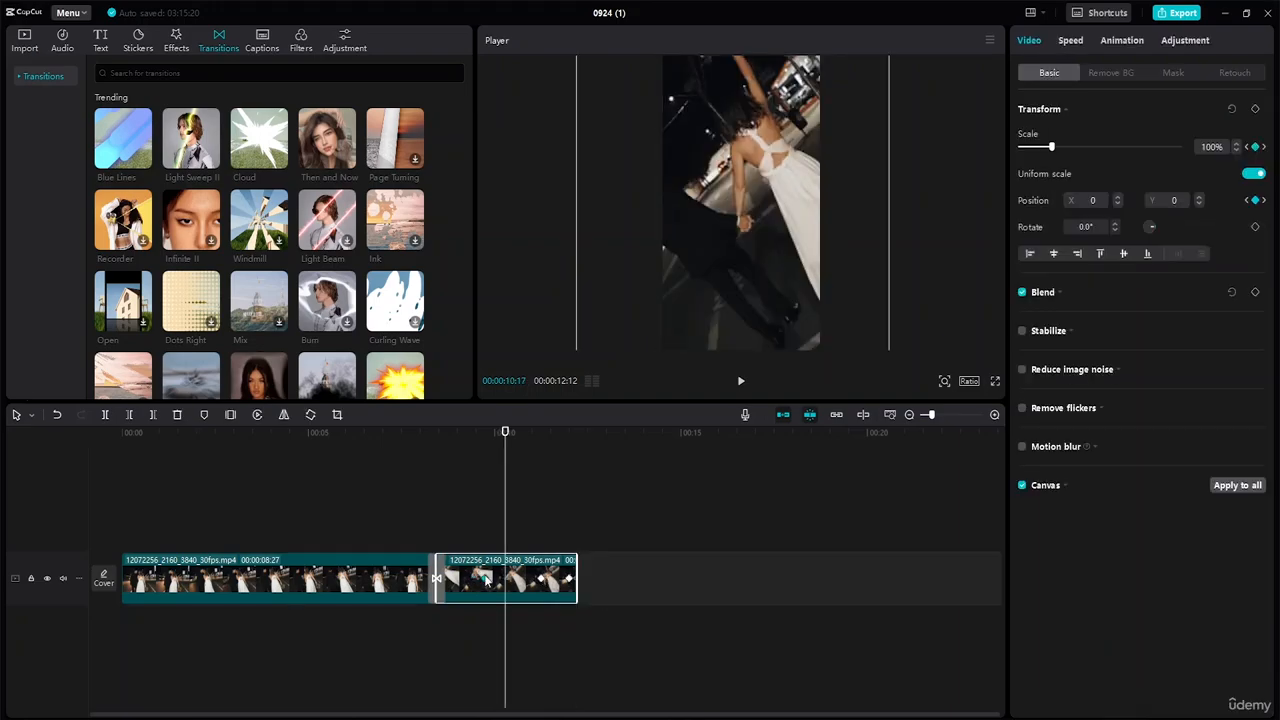
pyautogui.click(541, 584)
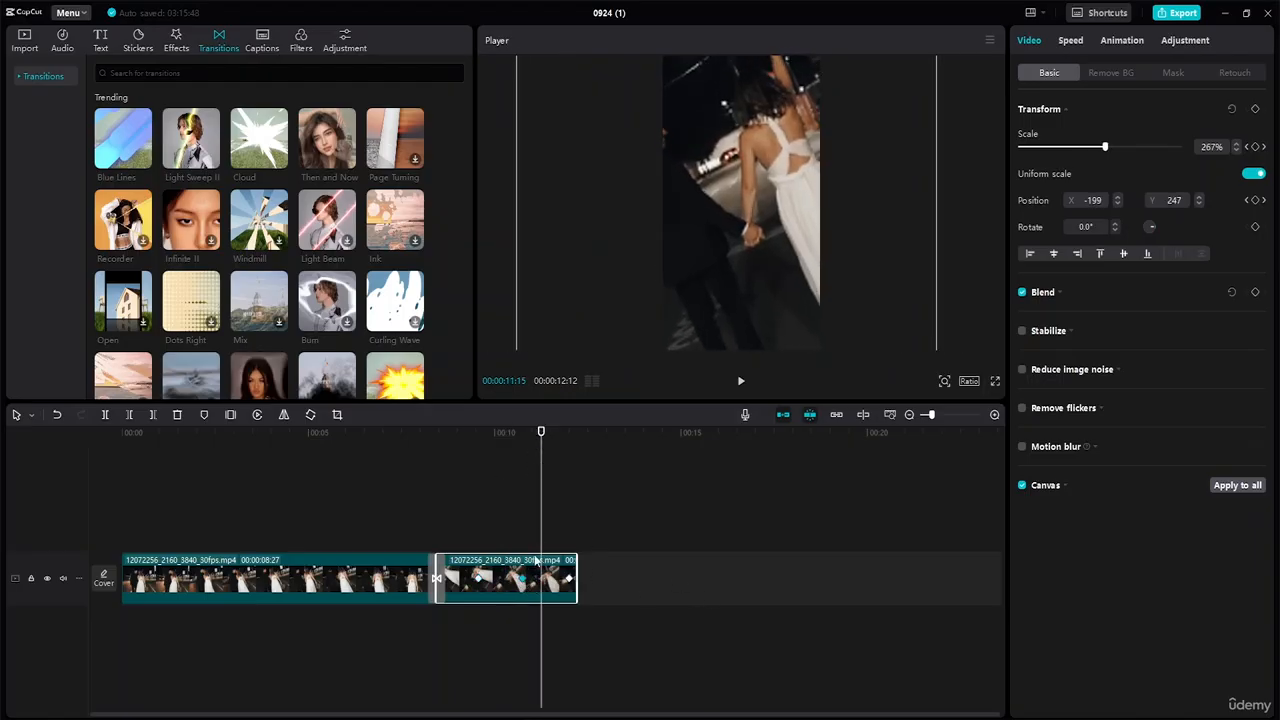
pyautogui.moveTo(541, 438); pyautogui.dragTo(424, 447)
pyautogui.press('space')
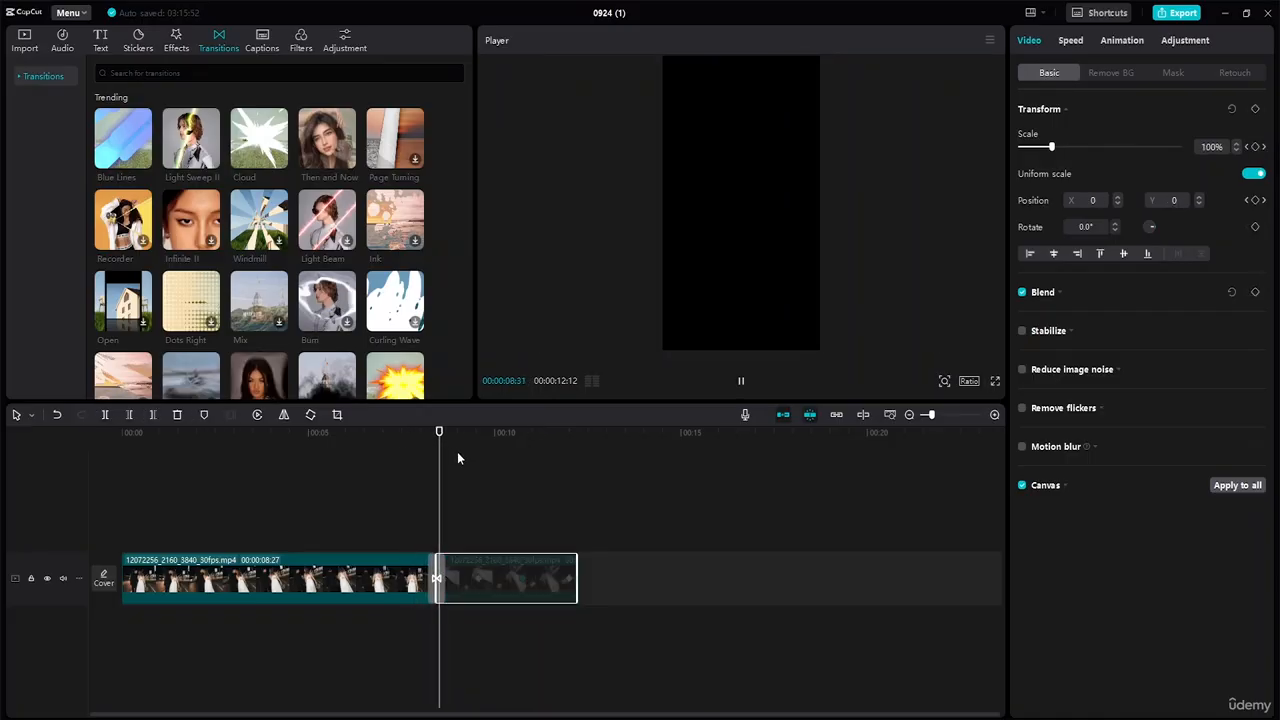
pyautogui.press('space')
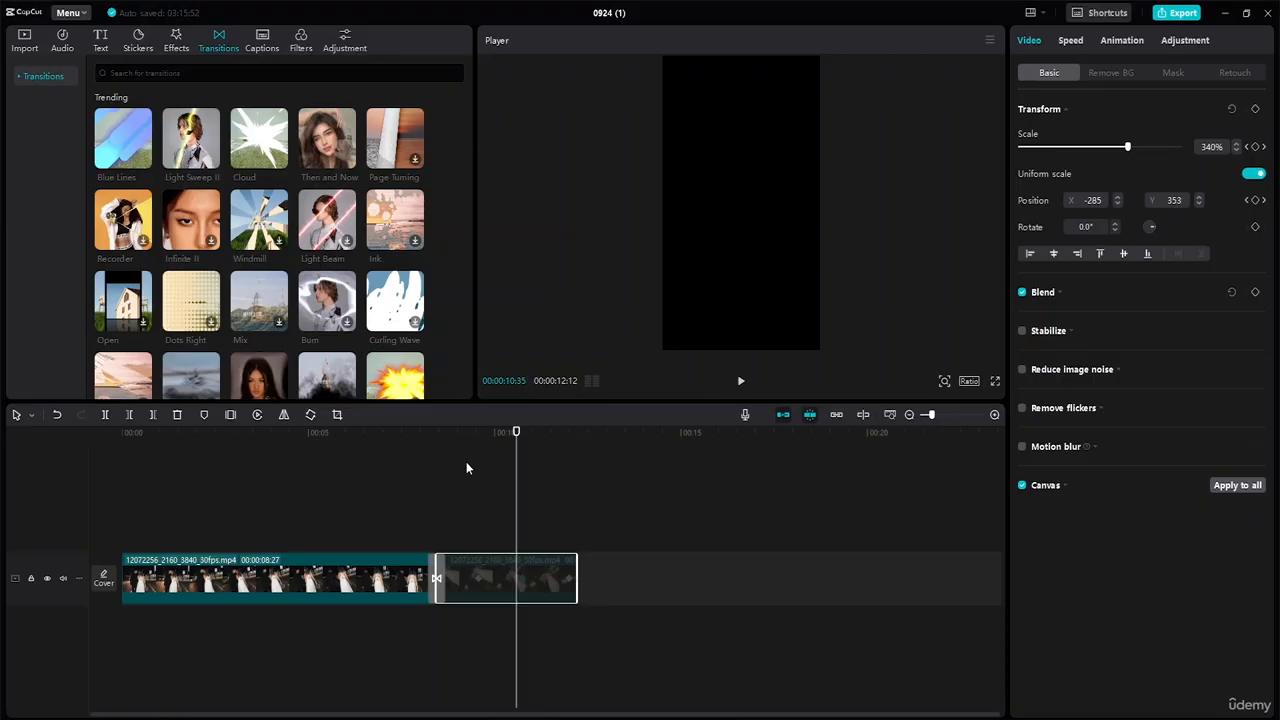
# Activate the disabled second clip from its context menu and reselect it.
pyautogui.rightClick(536, 580)
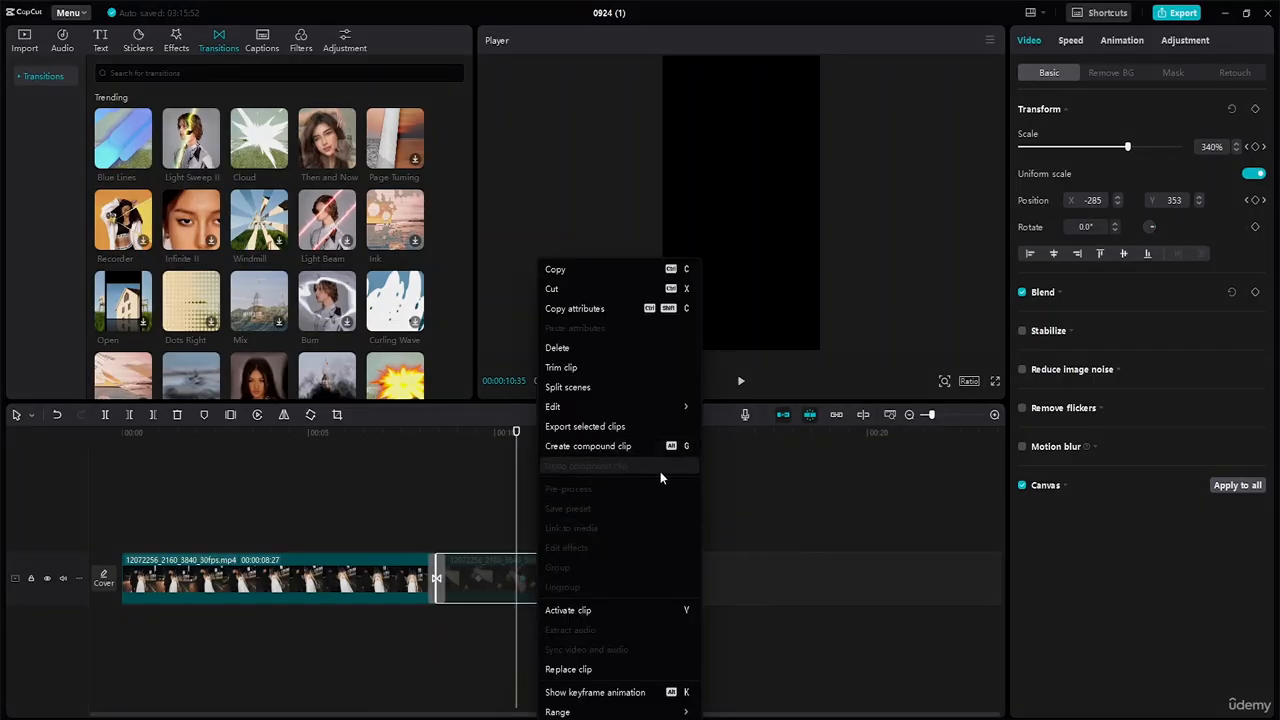
pyautogui.click(595, 610)
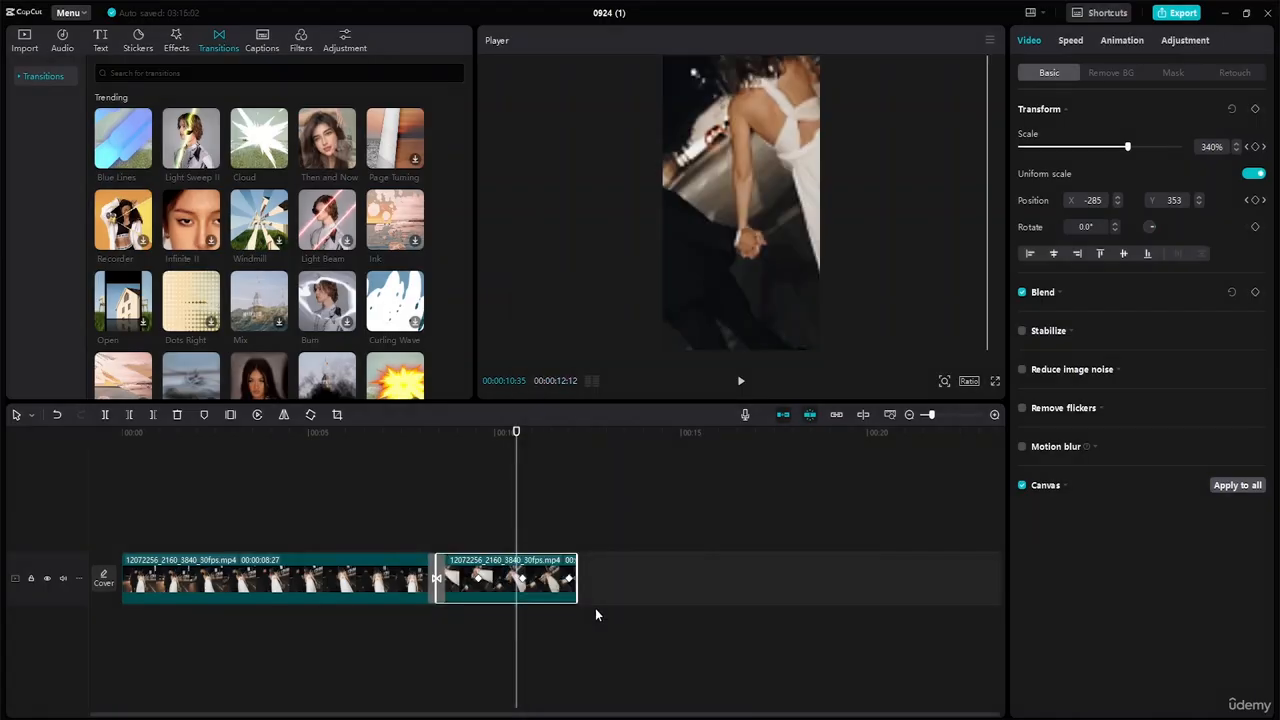
pyautogui.click(628, 567)
pyautogui.click(547, 587)
# Play the video from the beginning to review the zoom.
pyautogui.moveTo(516, 436); pyautogui.dragTo(411, 438)
pyautogui.press('space')
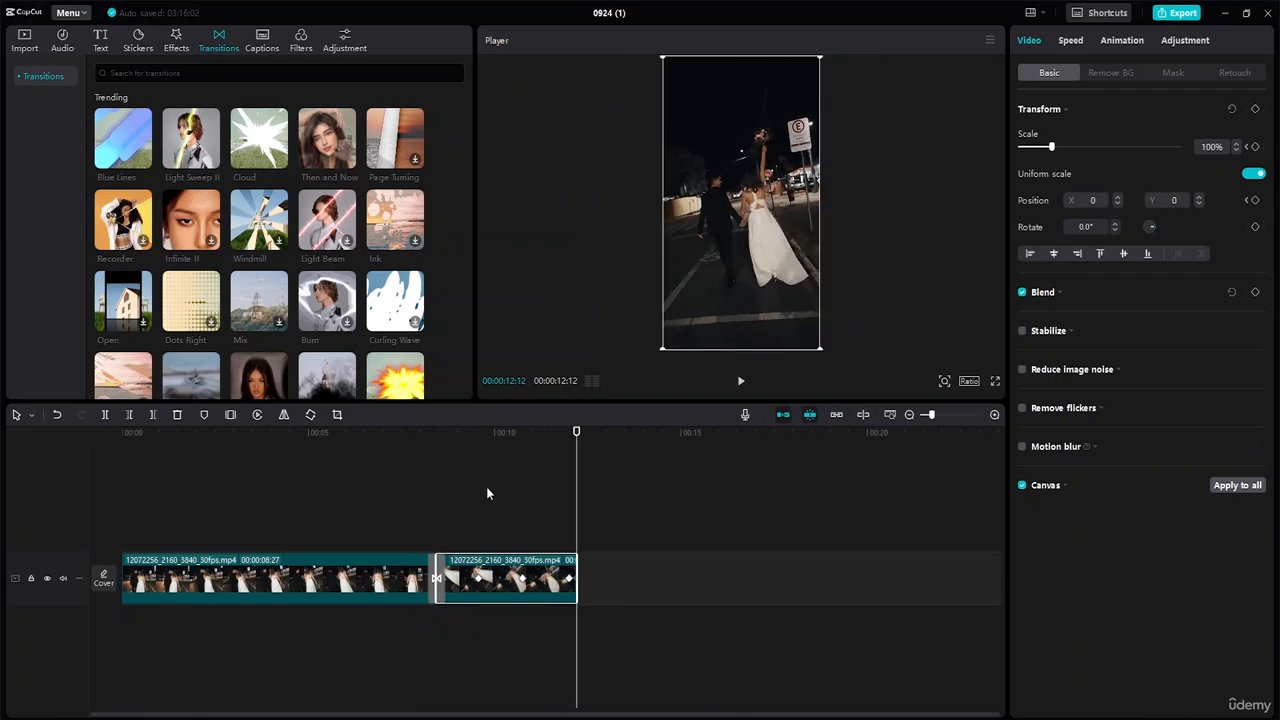
pyautogui.press('space')
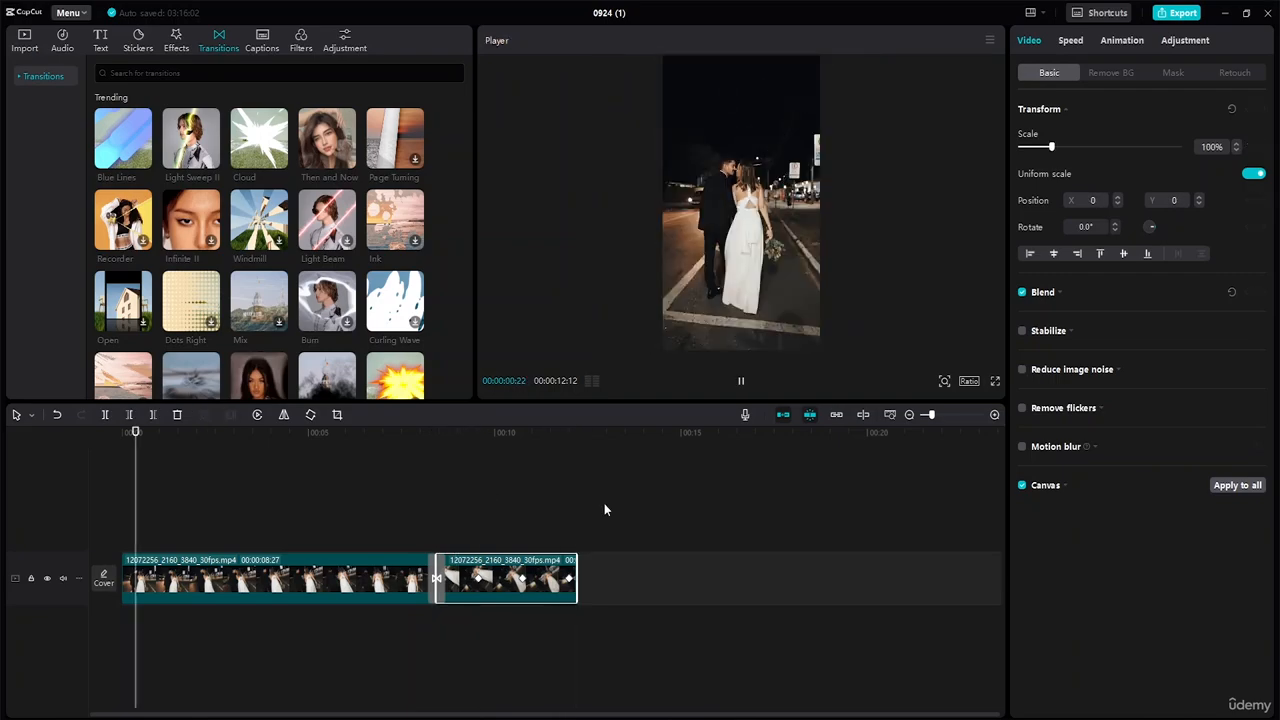
pyautogui.press('space')
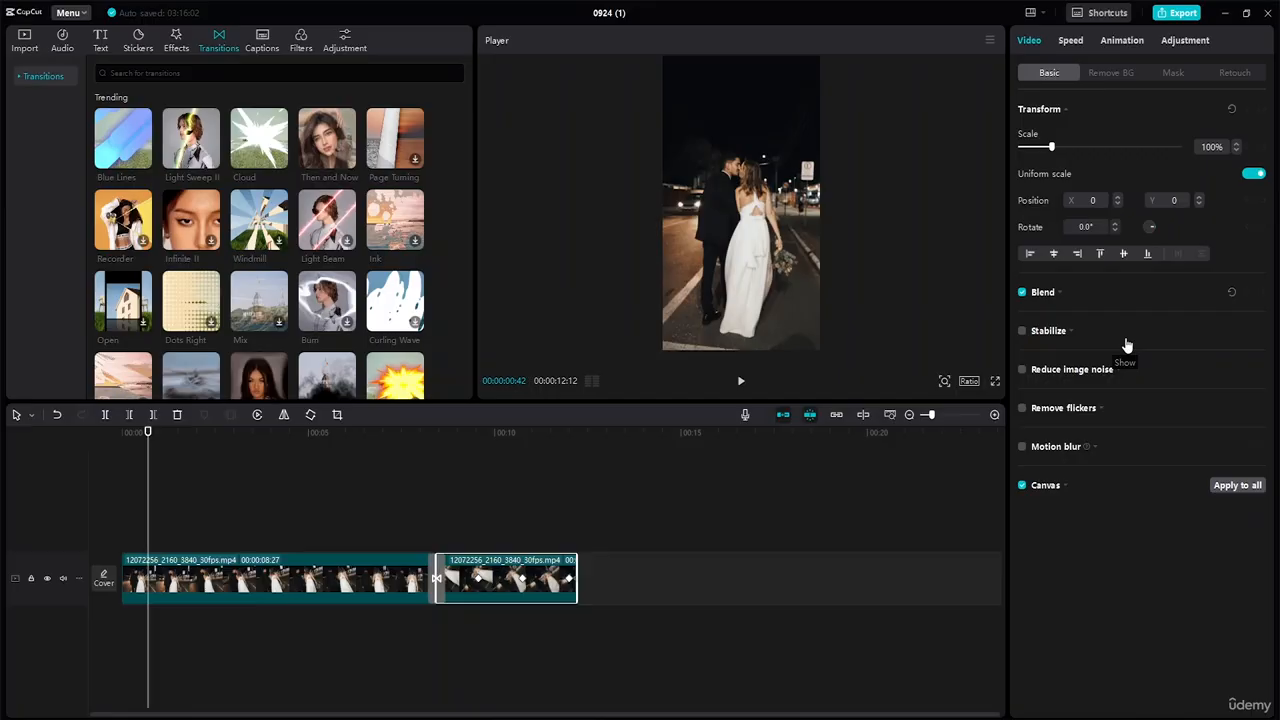
# Enable Stabilize on the second clip at the Most stable level and play to check it.
pyautogui.click(1021, 333)
pyautogui.click(1175, 355)
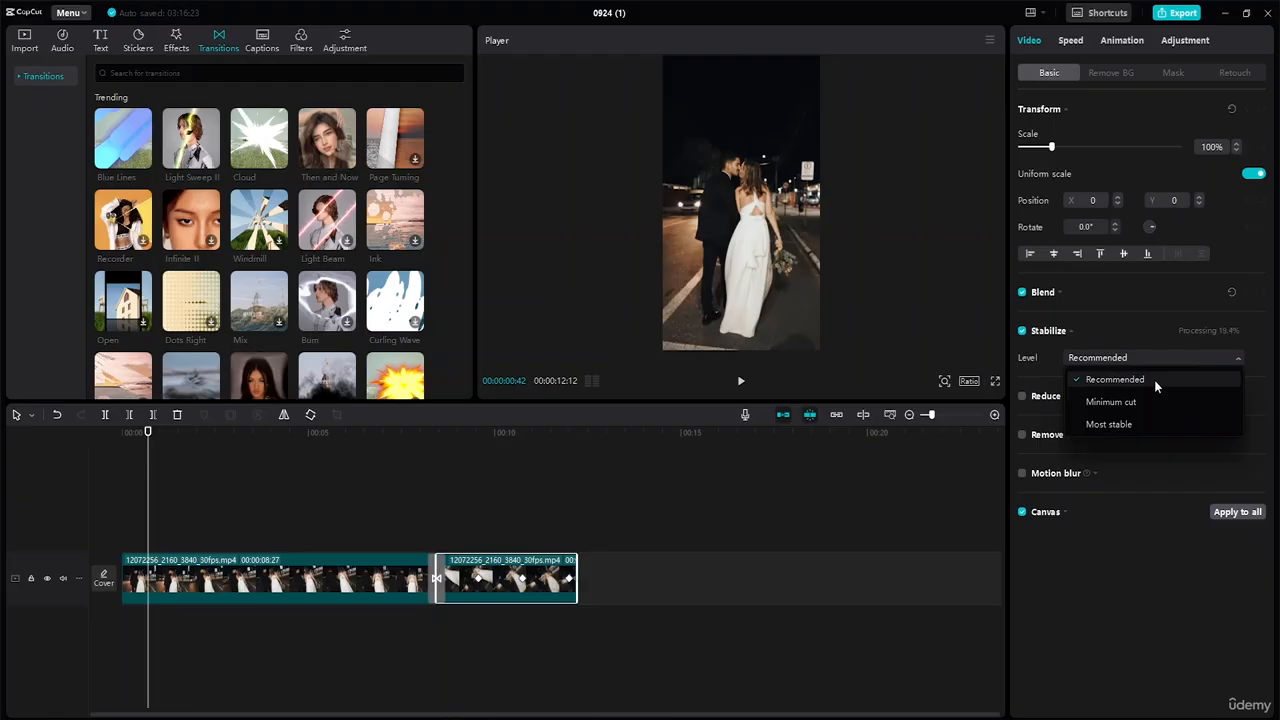
pyautogui.click(1121, 424)
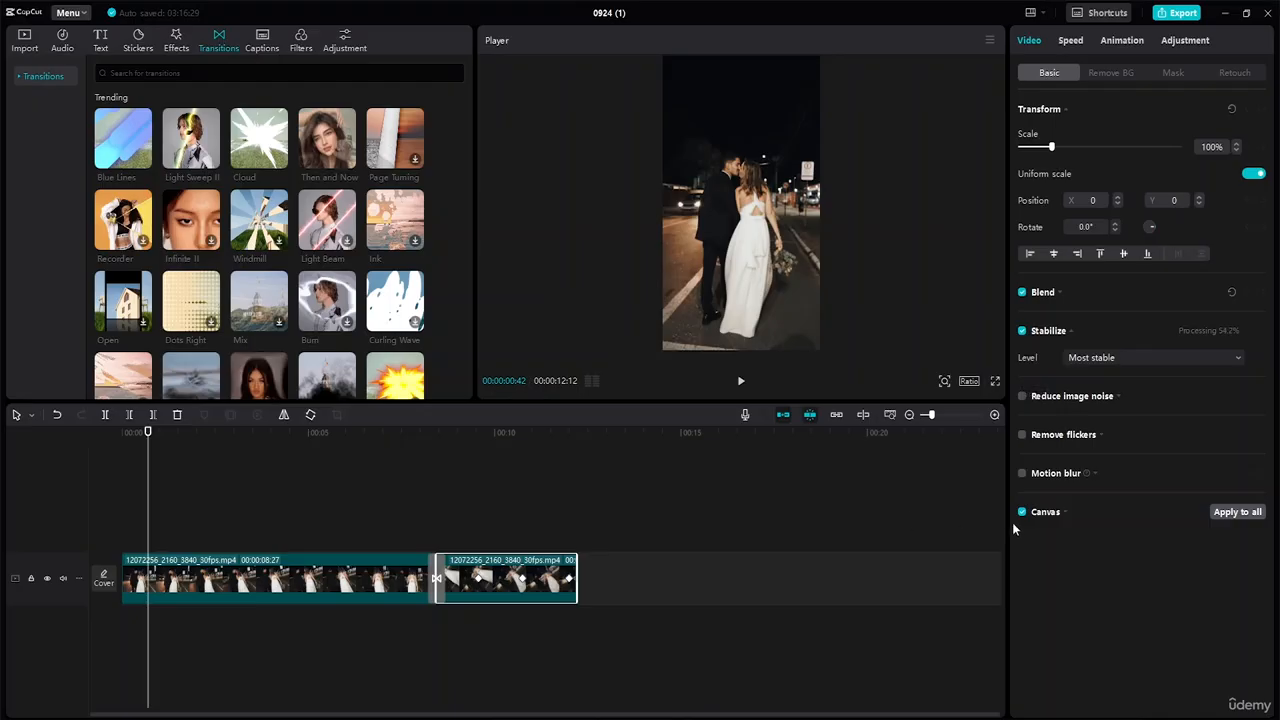
pyautogui.press('space')
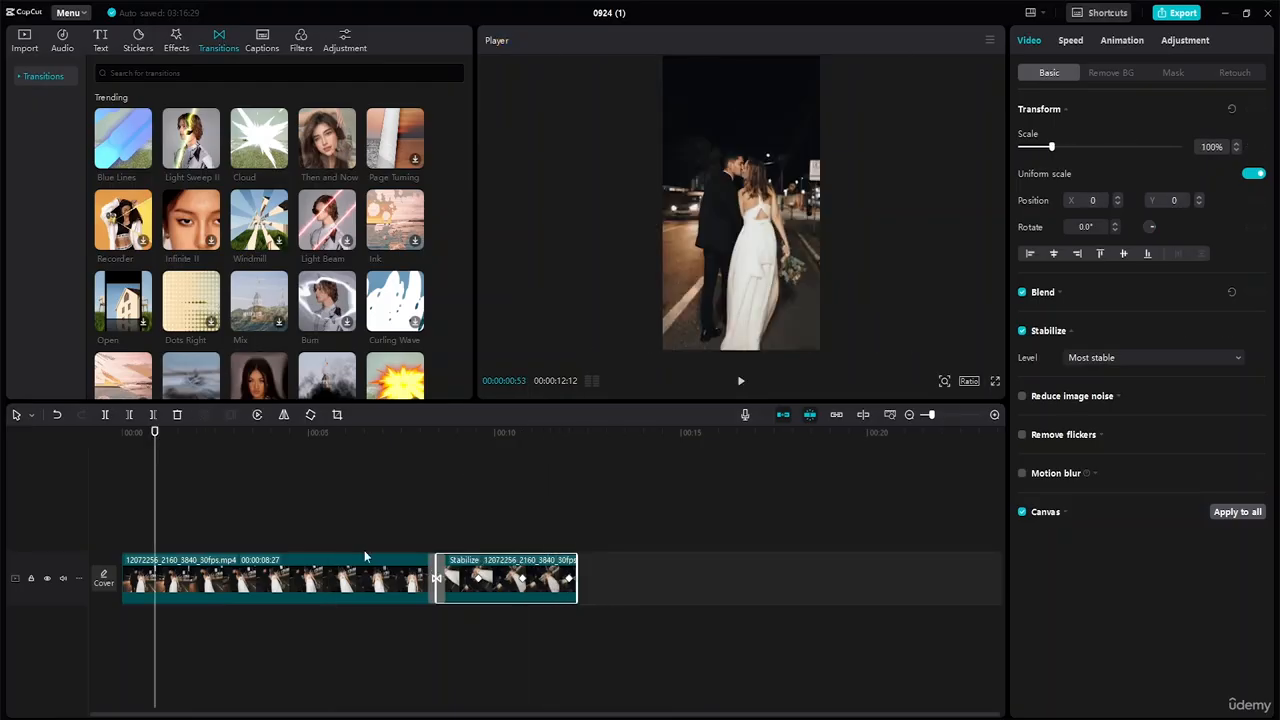
# Give the first clip Stabilize at Most stable, then play the edit from 0.
pyautogui.click(364, 556)
pyautogui.click(1023, 332)
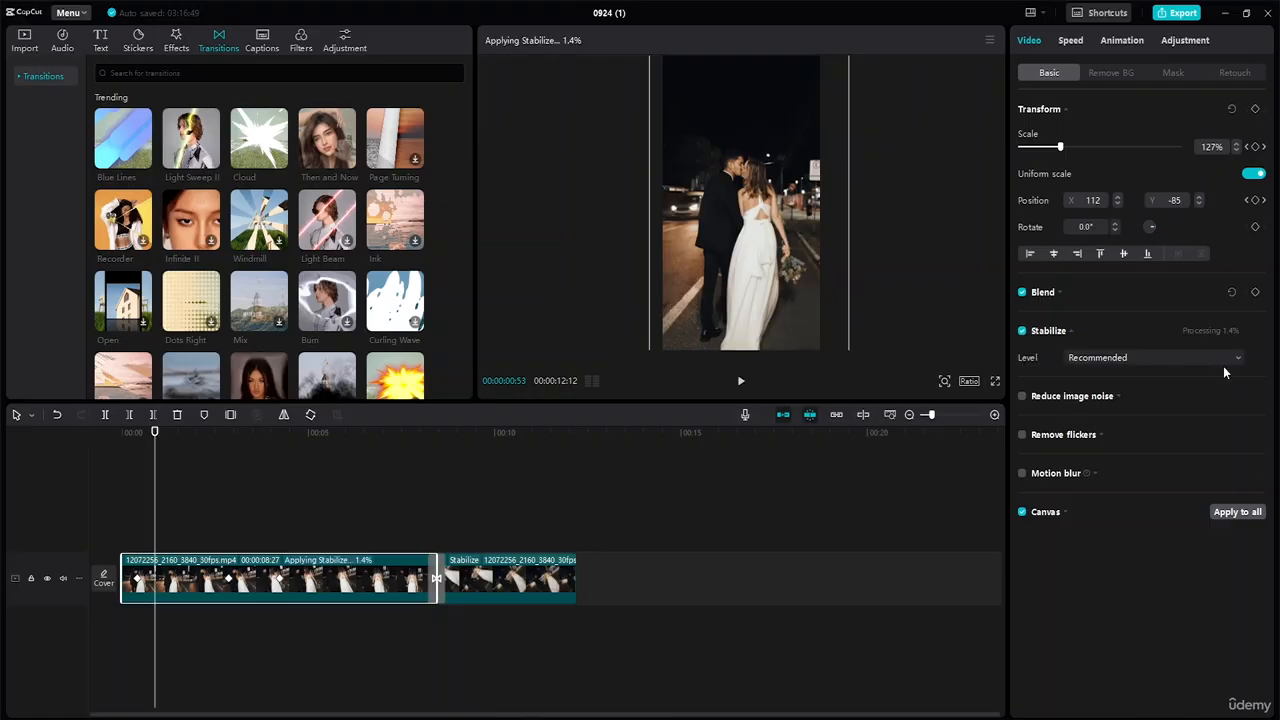
pyautogui.click(1223, 362)
pyautogui.click(1176, 423)
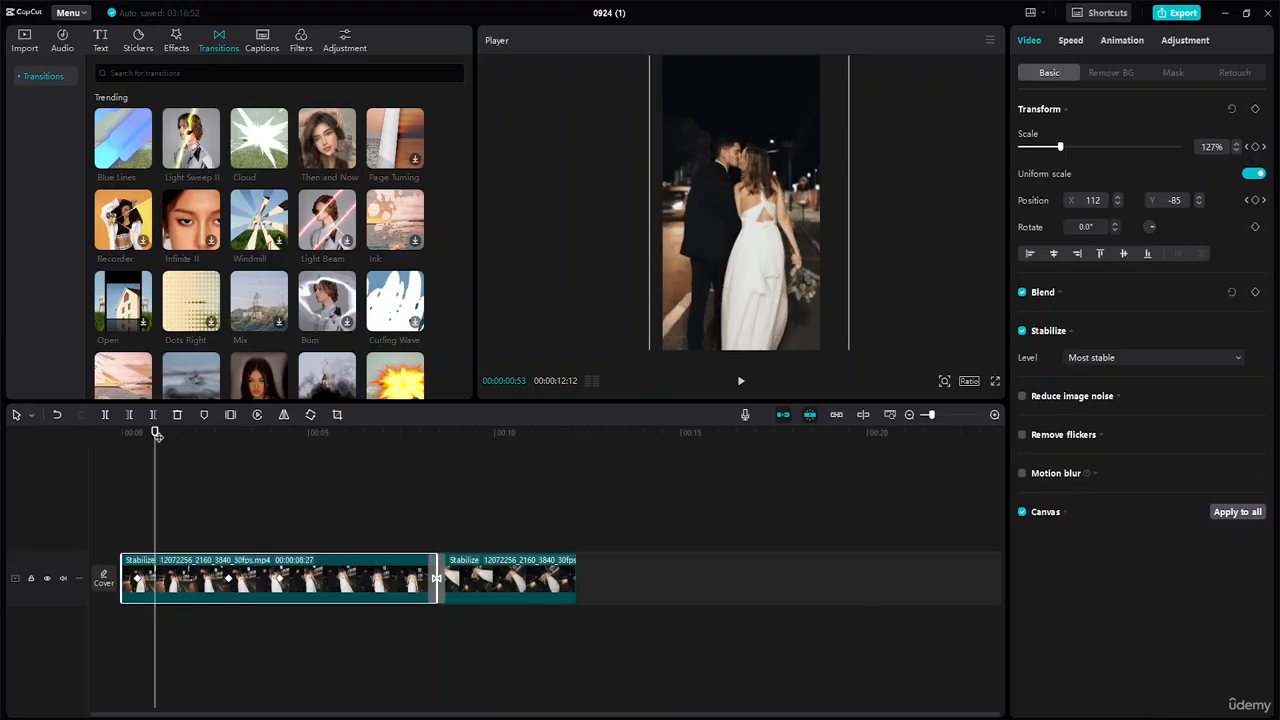
pyautogui.moveTo(157, 435); pyautogui.dragTo(68, 437)
pyautogui.press('space')
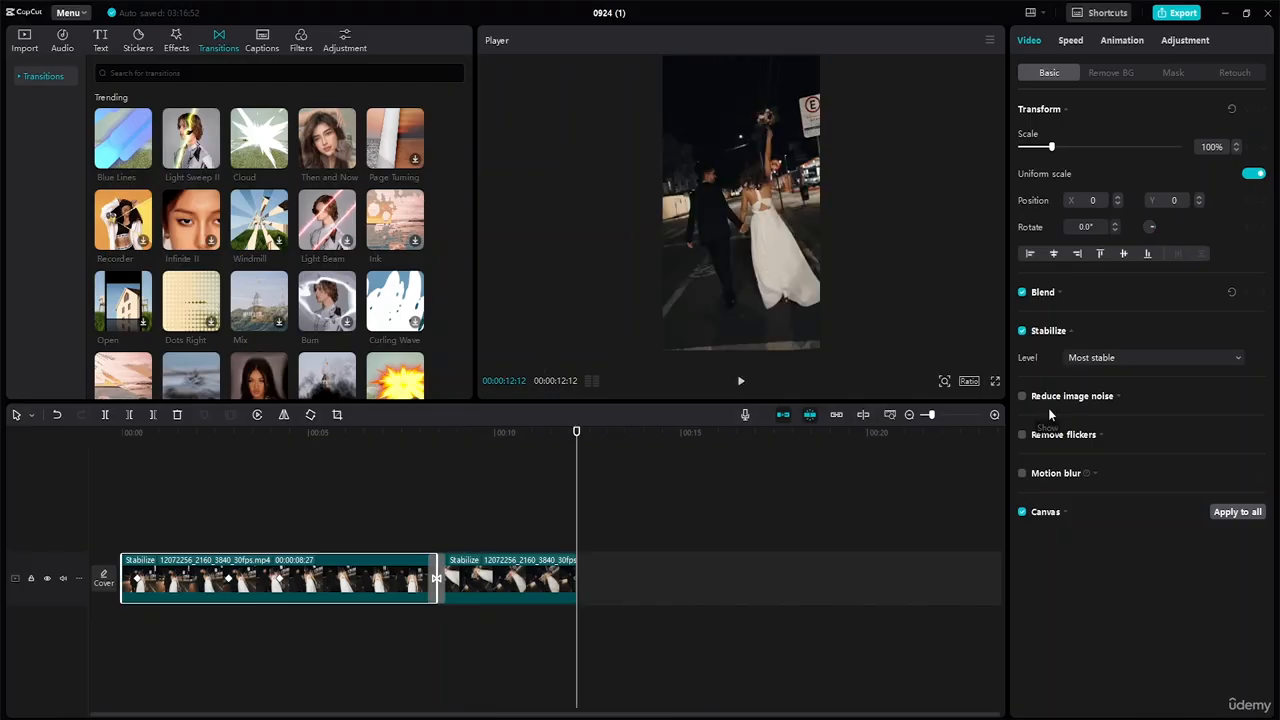
pyautogui.click(1022, 396)
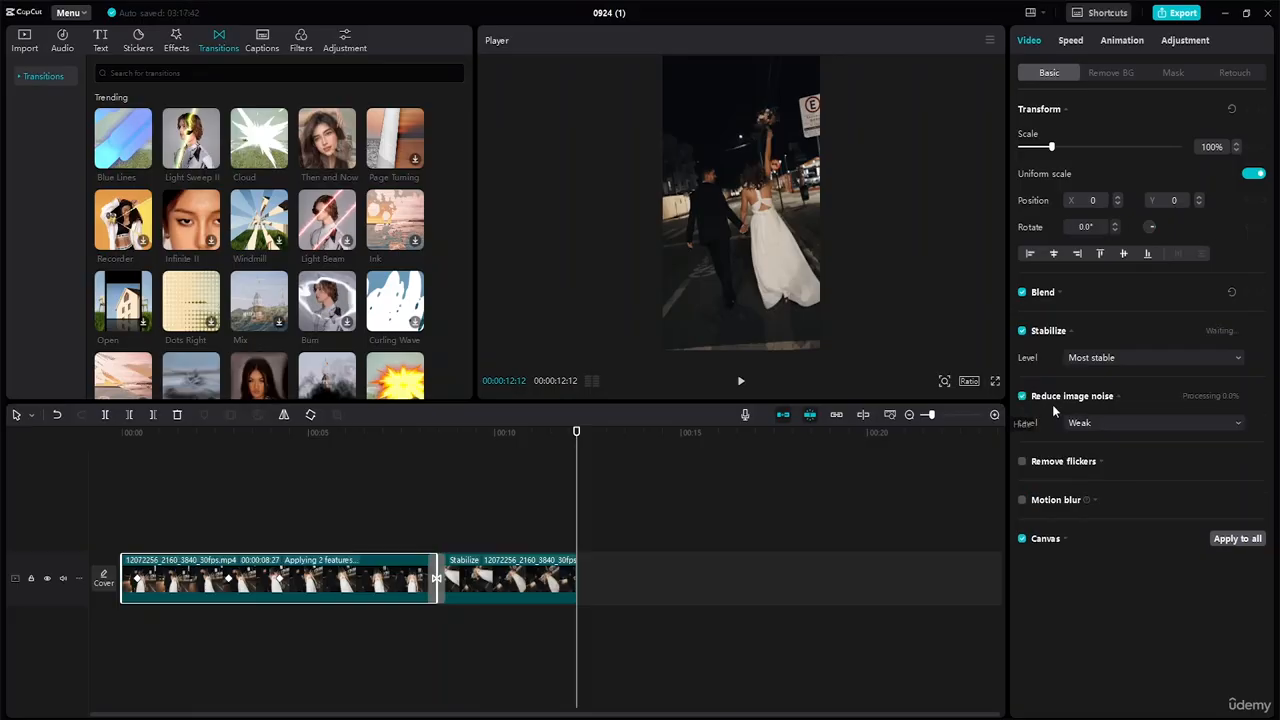
pyautogui.click(1099, 423)
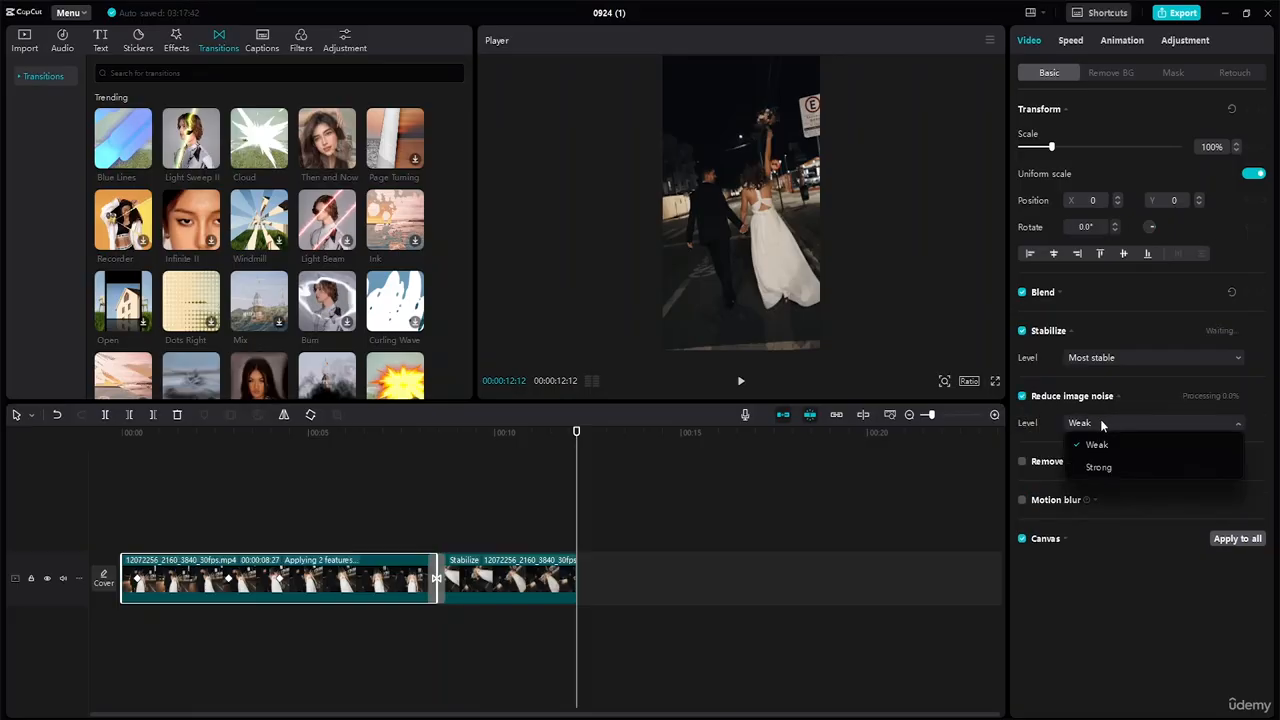
pyautogui.click(1077, 398)
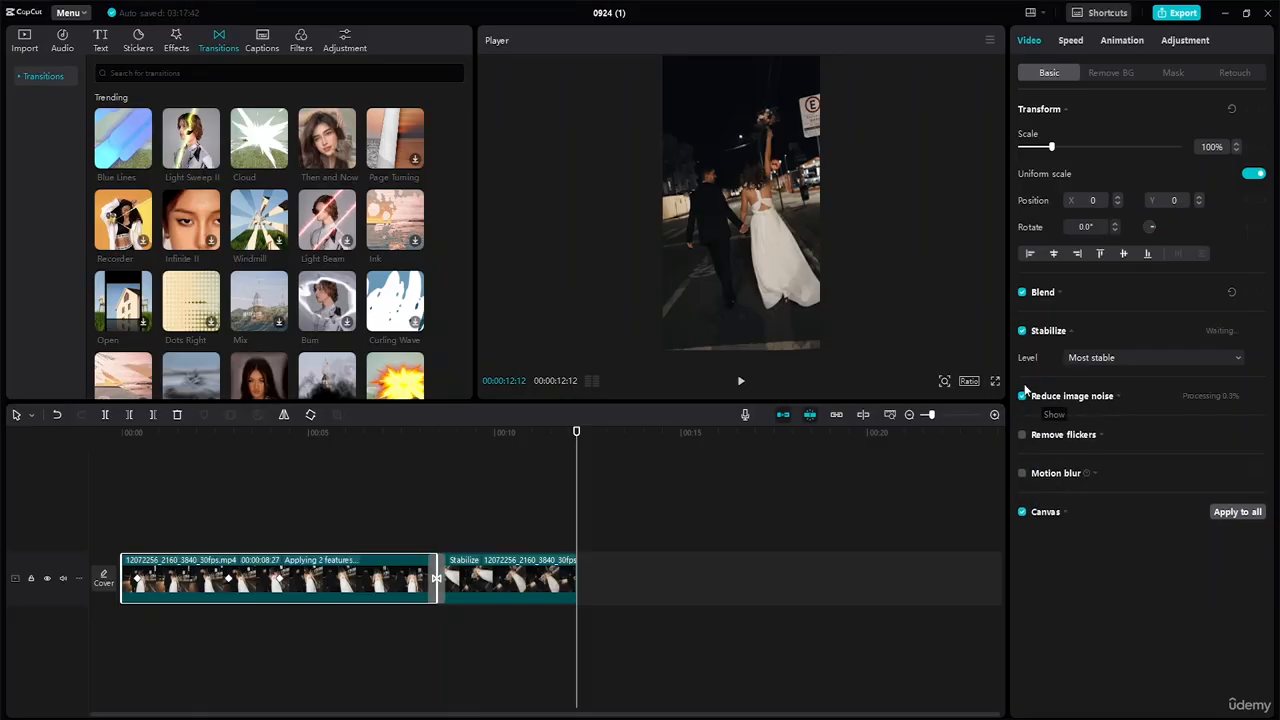
pyautogui.click(1022, 396)
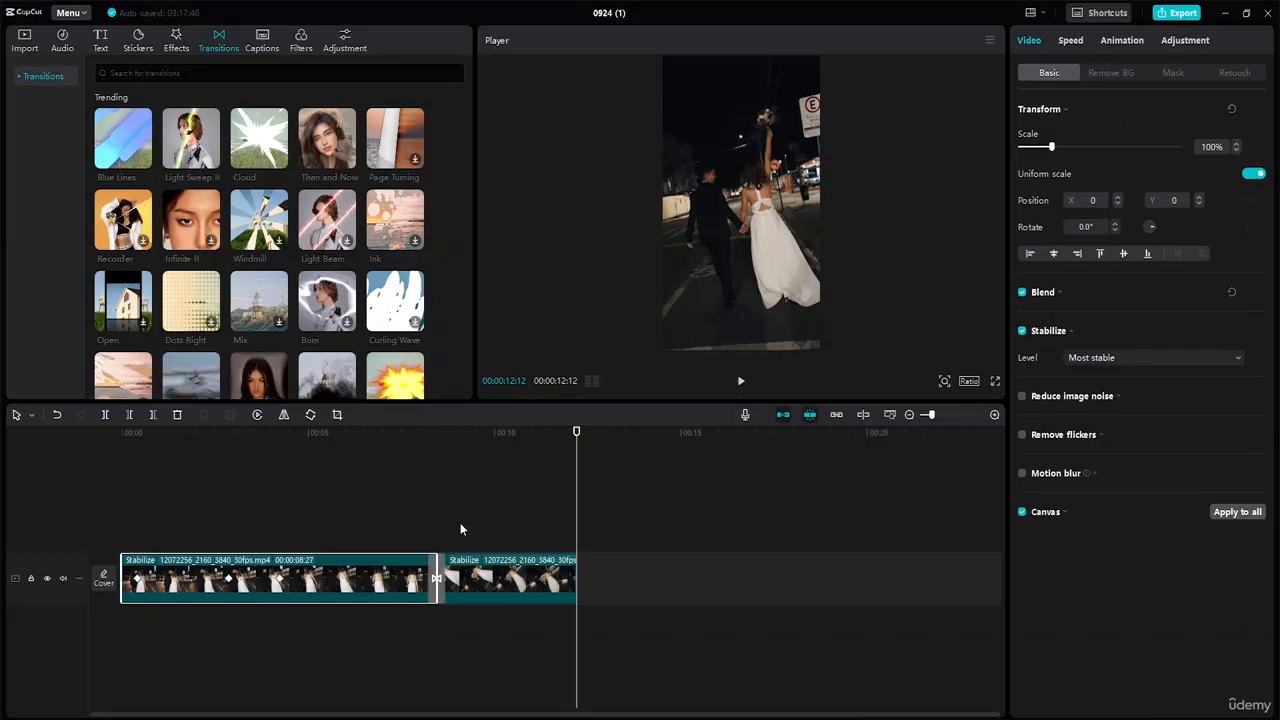
pyautogui.click(505, 578)
pyautogui.click(230, 588)
pyautogui.moveTo(578, 437); pyautogui.dragTo(80, 418)
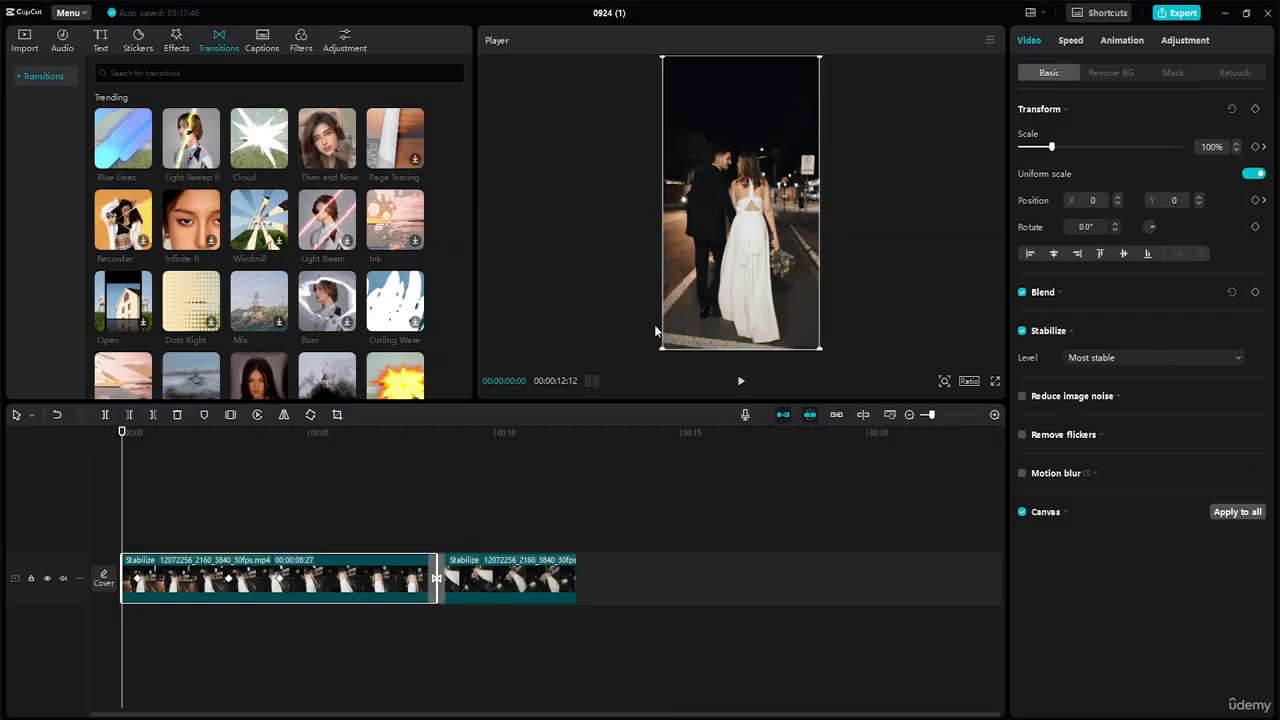
# Name the export 'Zoom In and Zoom Out'.
pyautogui.click(1180, 13)
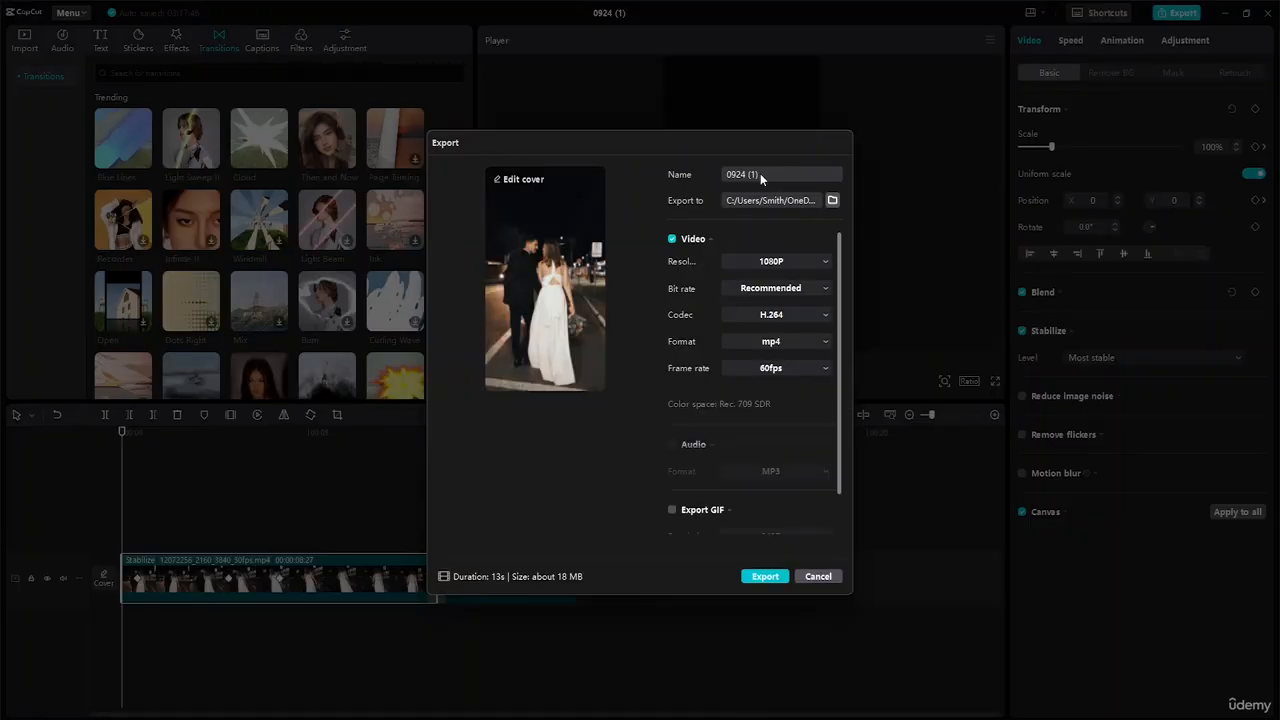
pyautogui.doubleClick(760, 173)
pyautogui.moveTo(722, 174); pyautogui.dragTo(759, 174)
pyautogui.click(761, 174)
pyautogui.write('Zoom In and Zoom Out')
# Set the export location to the Desktop's Advance Capcut Tutorial Resource File folder.
pyautogui.click(832, 200)
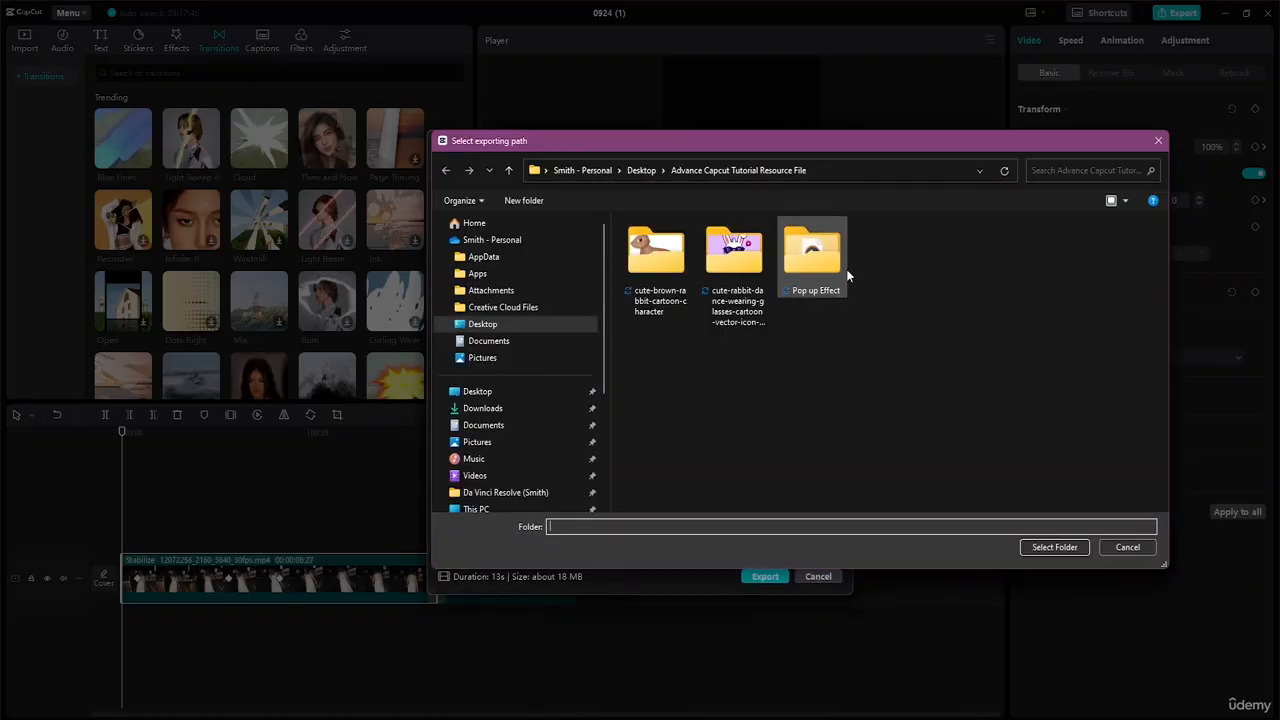
pyautogui.click(507, 393)
pyautogui.doubleClick(767, 322)
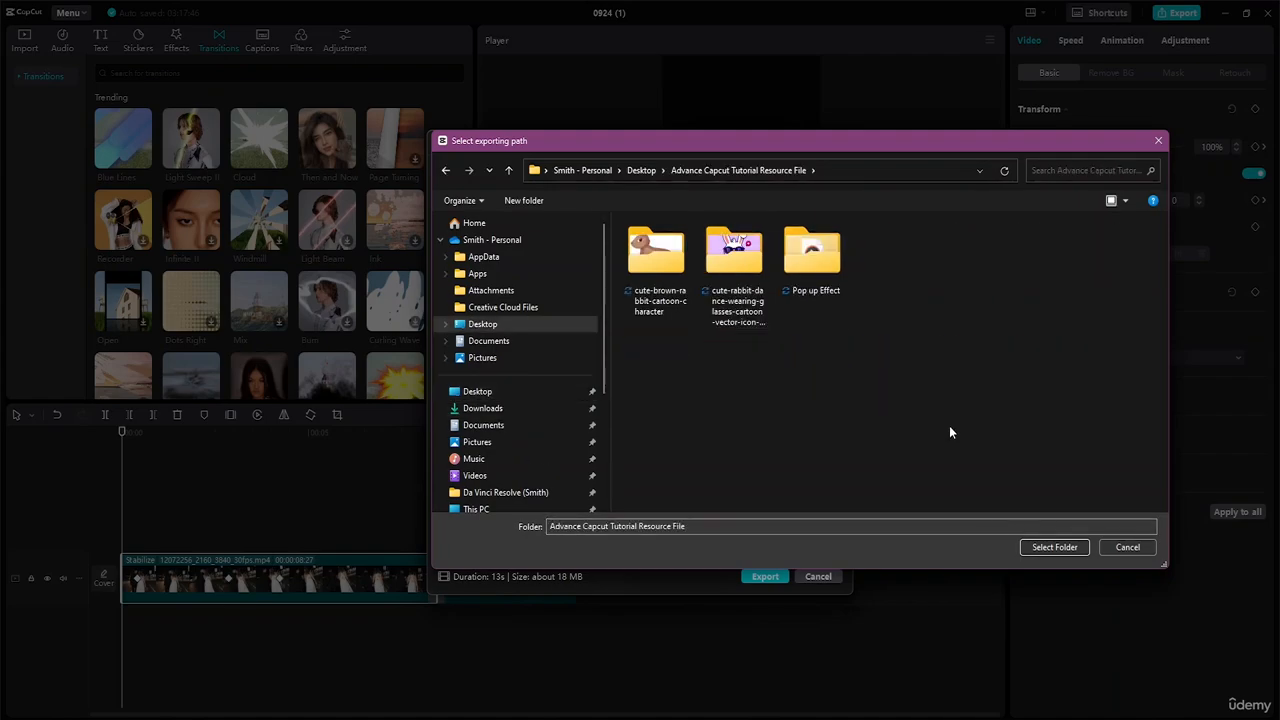
pyautogui.click(1057, 547)
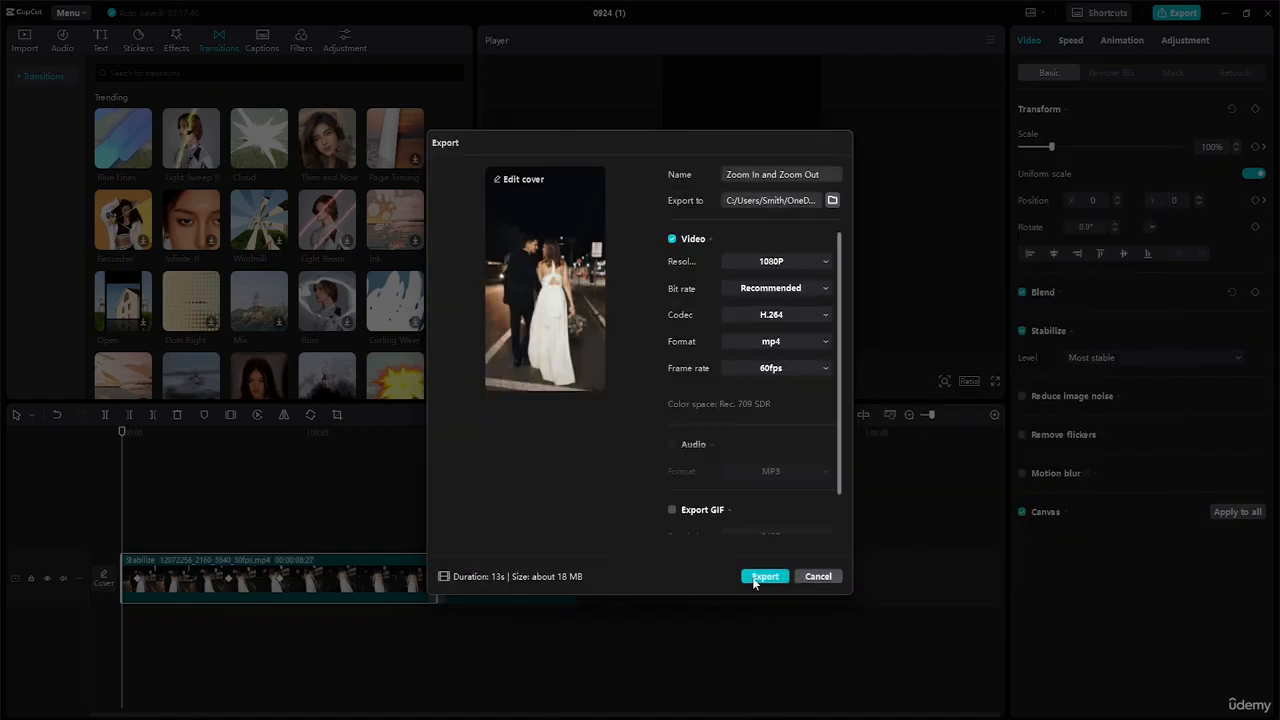
# Export the 1080P mp4 and dismiss the sharing panel once finished.
pyautogui.scroll(-1, 788, 303)
pyautogui.scroll(1, 795, 292)
pyautogui.scroll(-1, 784, 268)
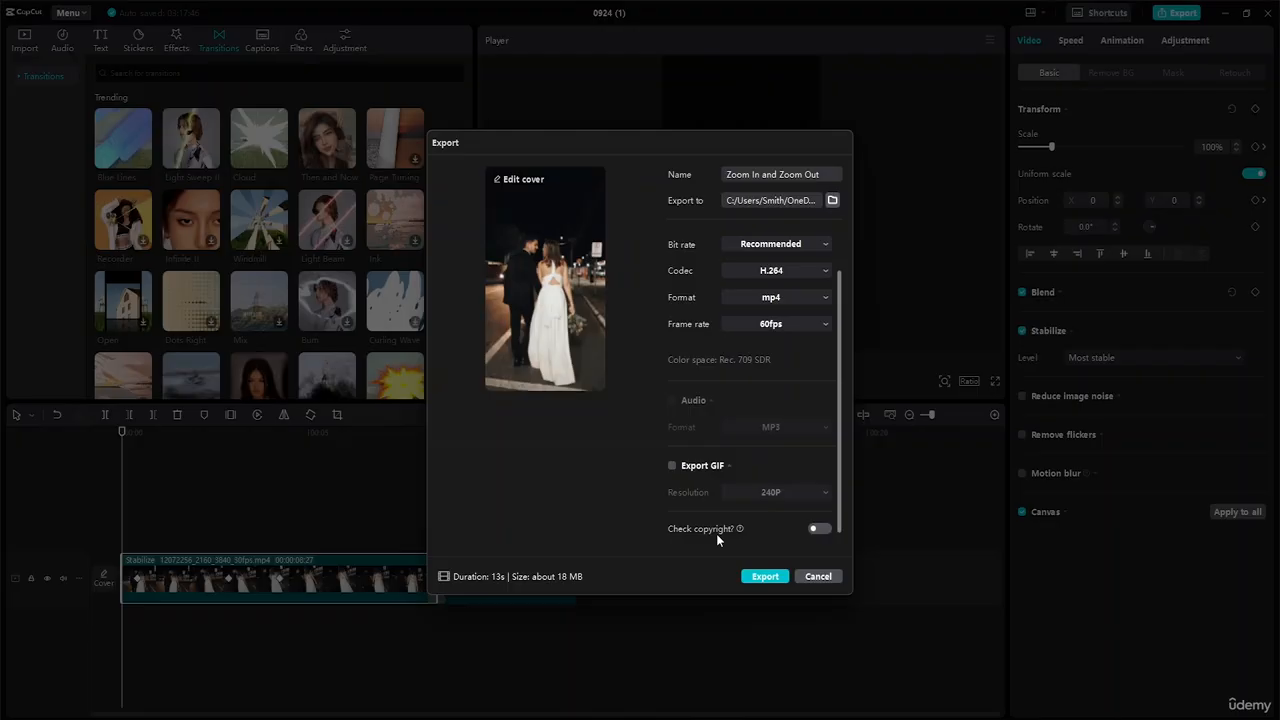
pyautogui.click(822, 529)
pyautogui.click(766, 576)
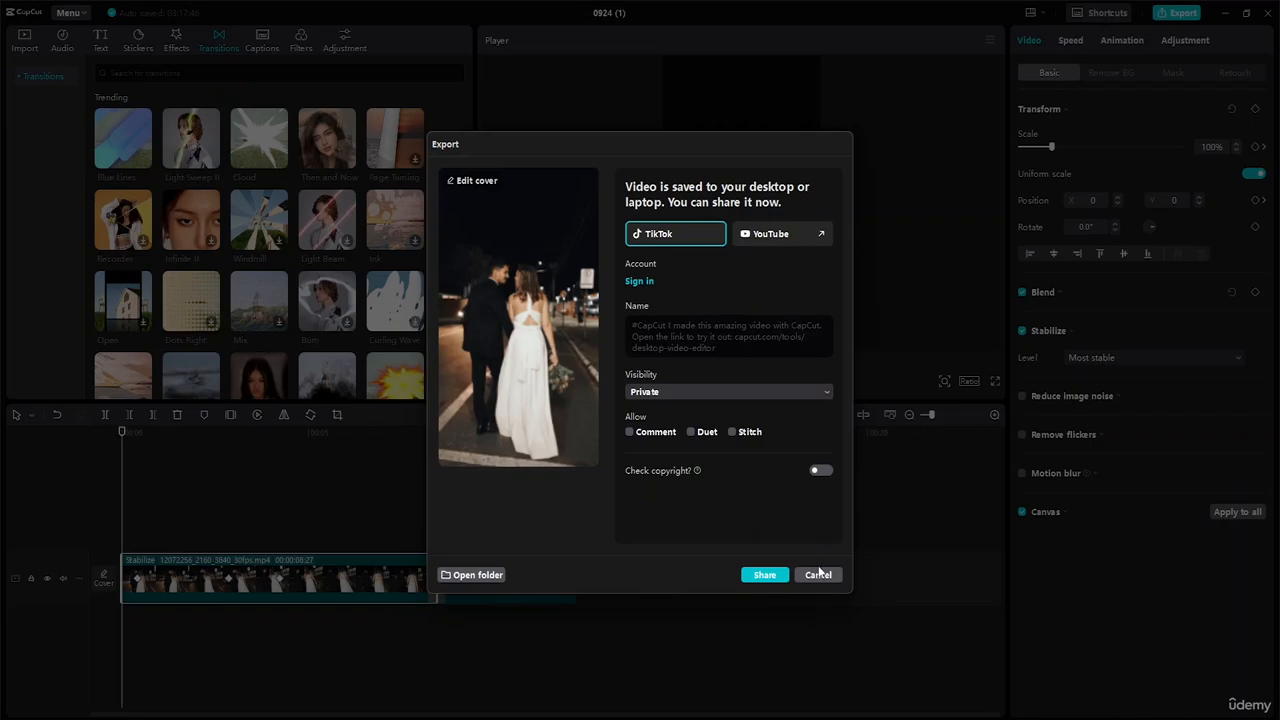
pyautogui.click(824, 578)
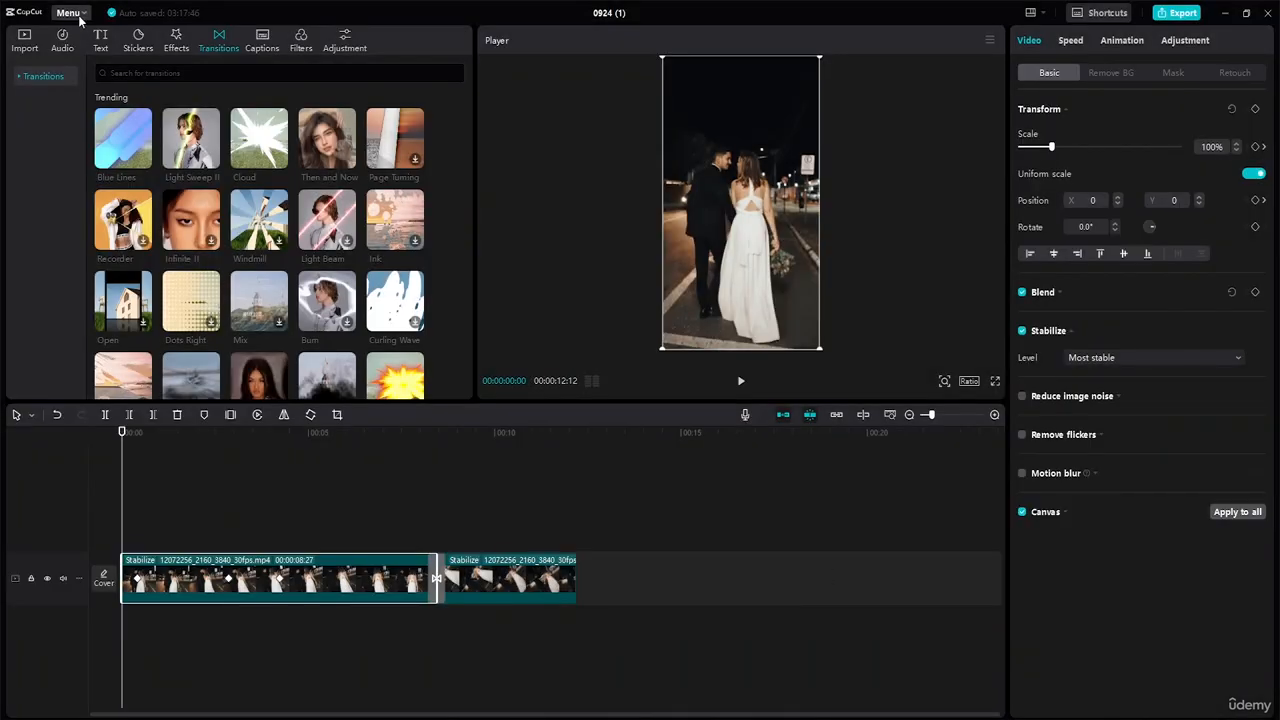
# Create a new empty project from the File menu and confirm.
pyautogui.click(104, 36)
pyautogui.click(68, 12)
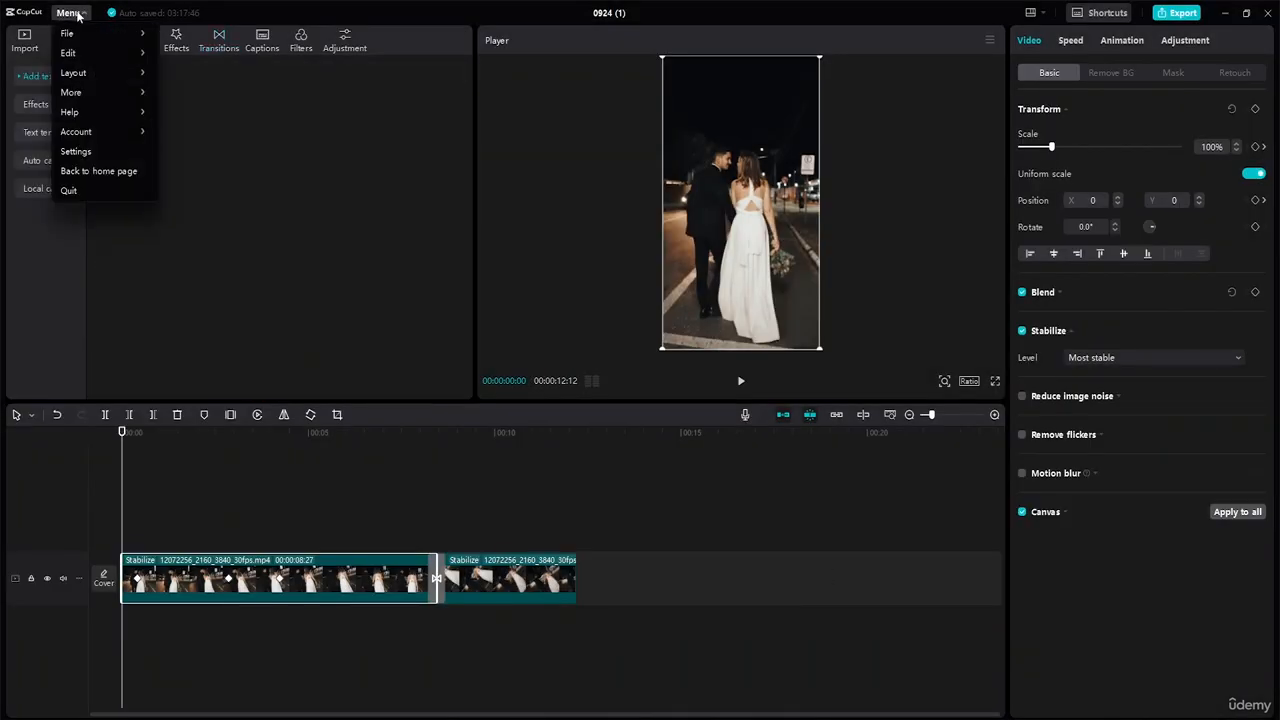
pyautogui.moveTo(83, 34)
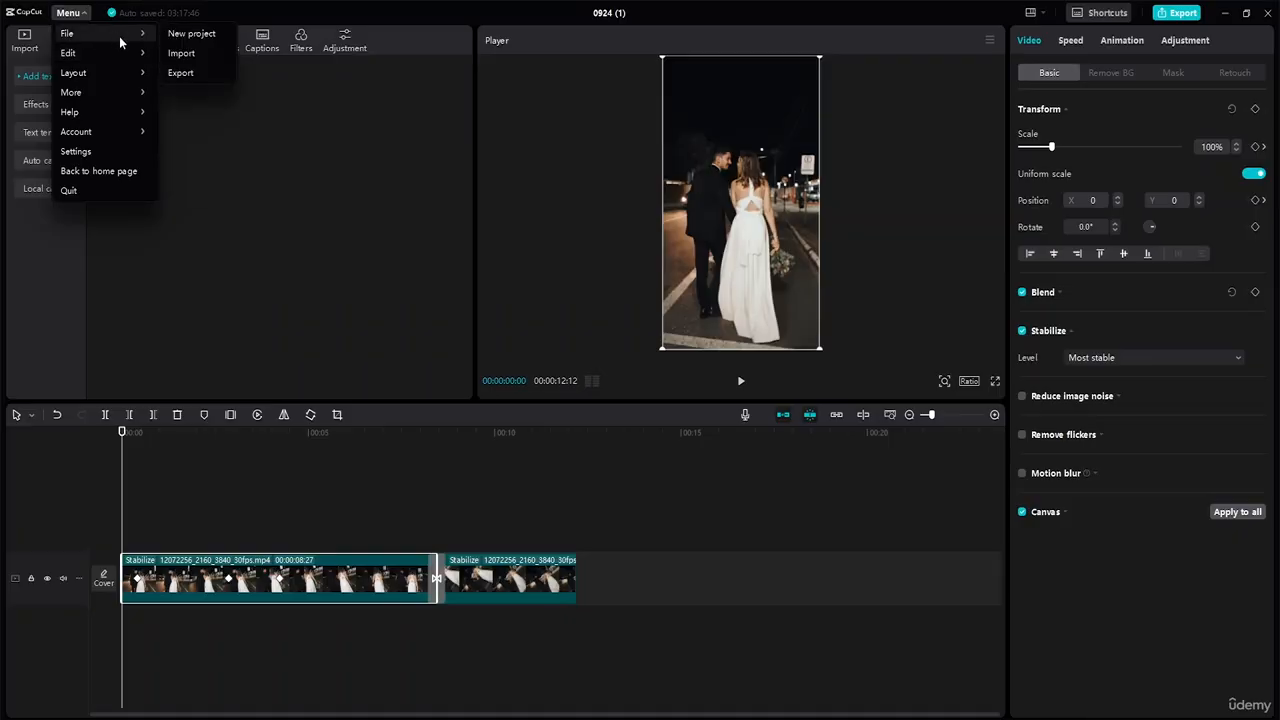
pyautogui.click(188, 35)
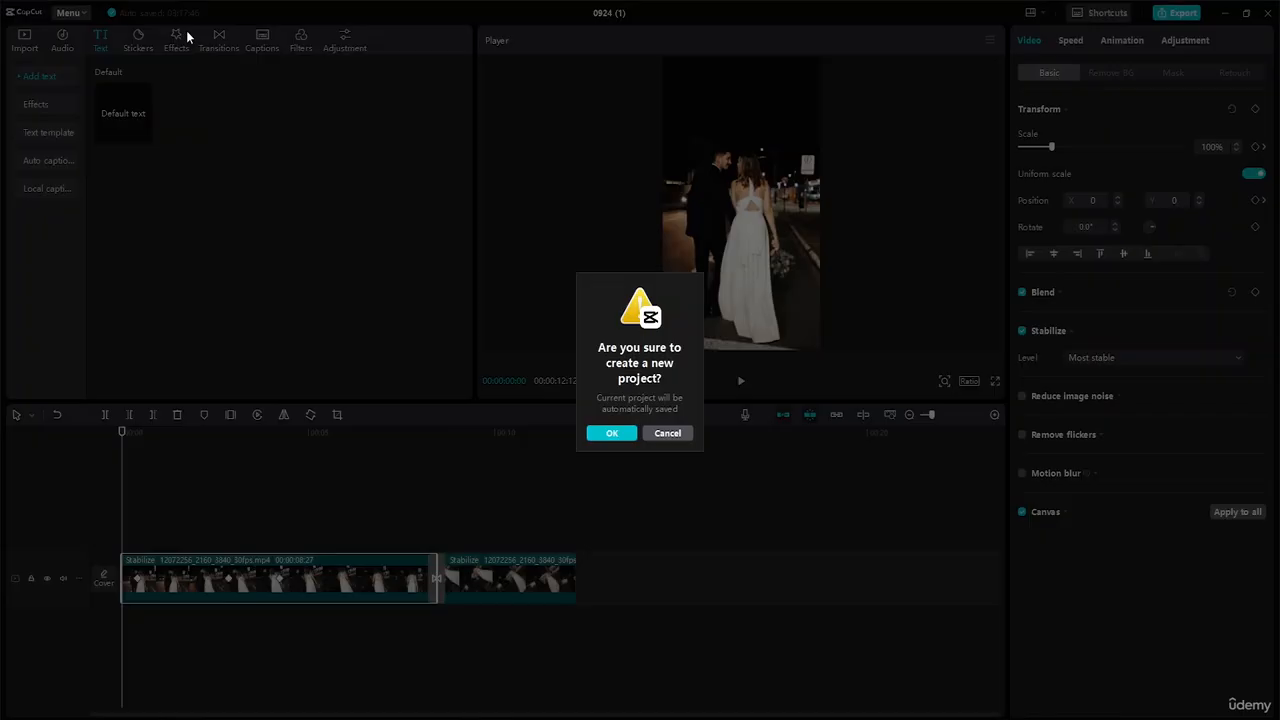
pyautogui.click(626, 433)
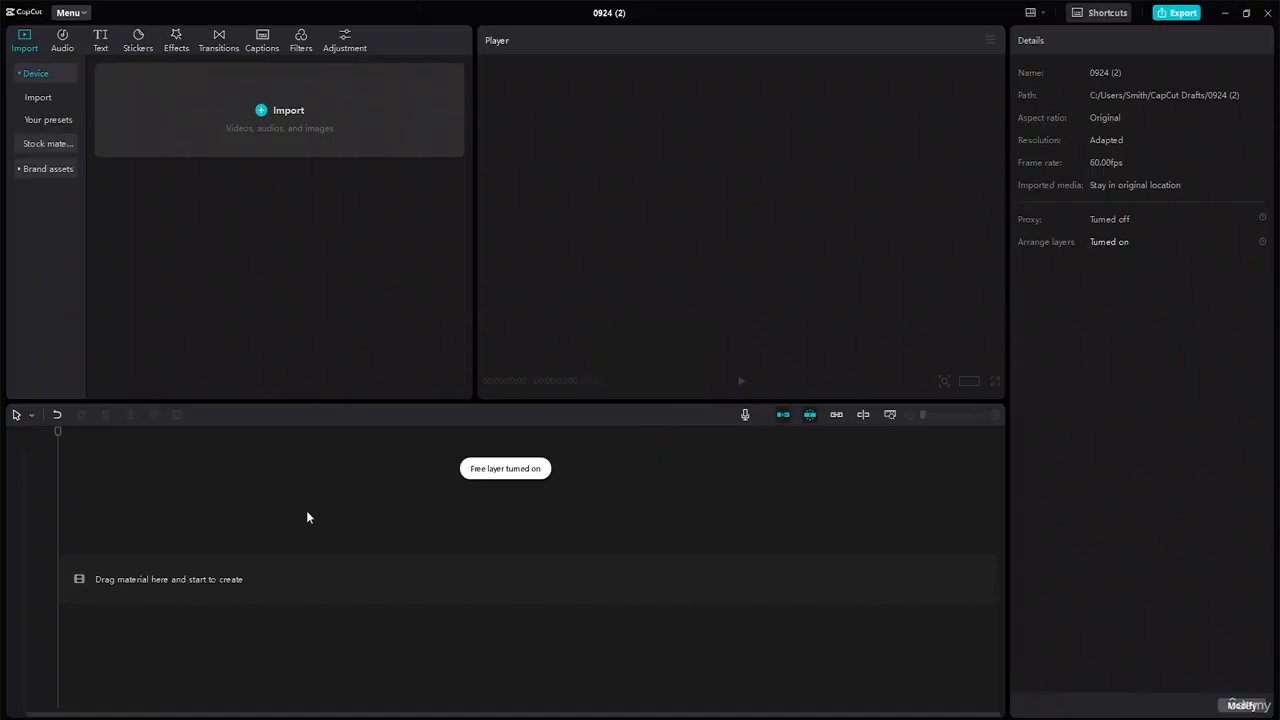
# Import clips 4824361, 6813515, 12087976, 12094210, 12119247 and 12064457 into the media library.
pyautogui.click(284, 129)
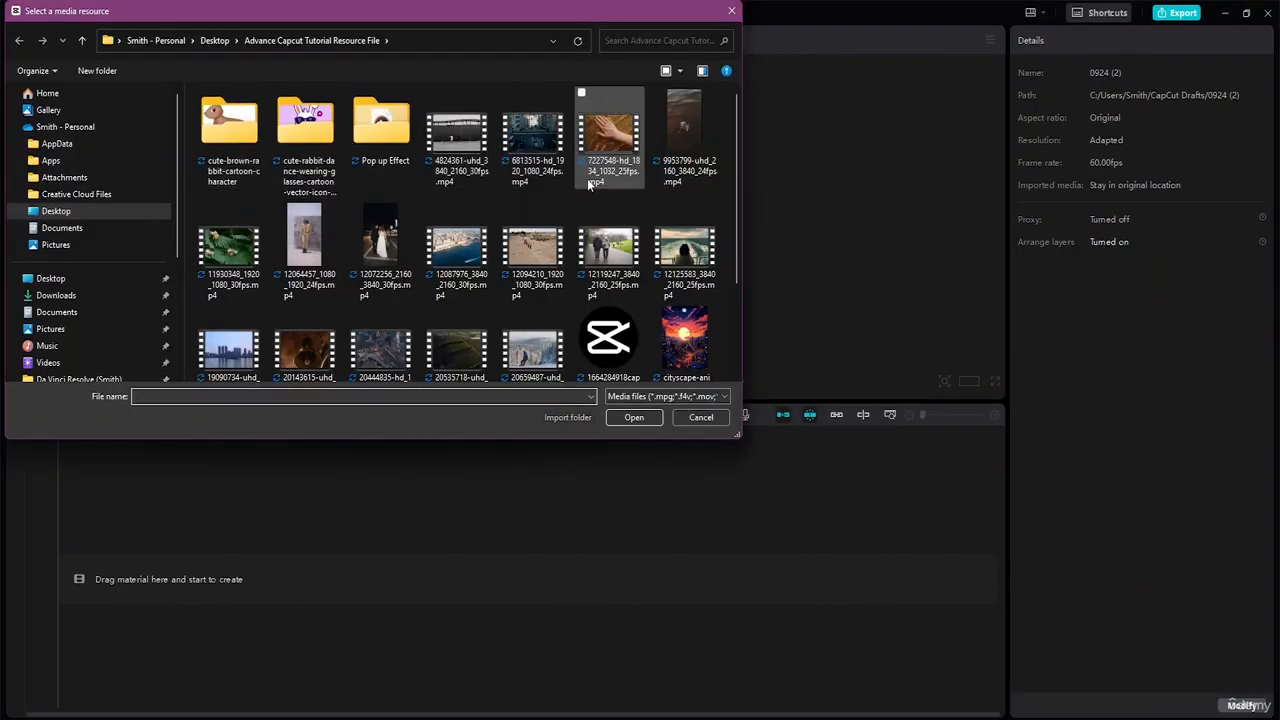
pyautogui.click(456, 170)
pyautogui.keyDown('ctrl'); pyautogui.click(537, 163); pyautogui.keyUp('ctrl')
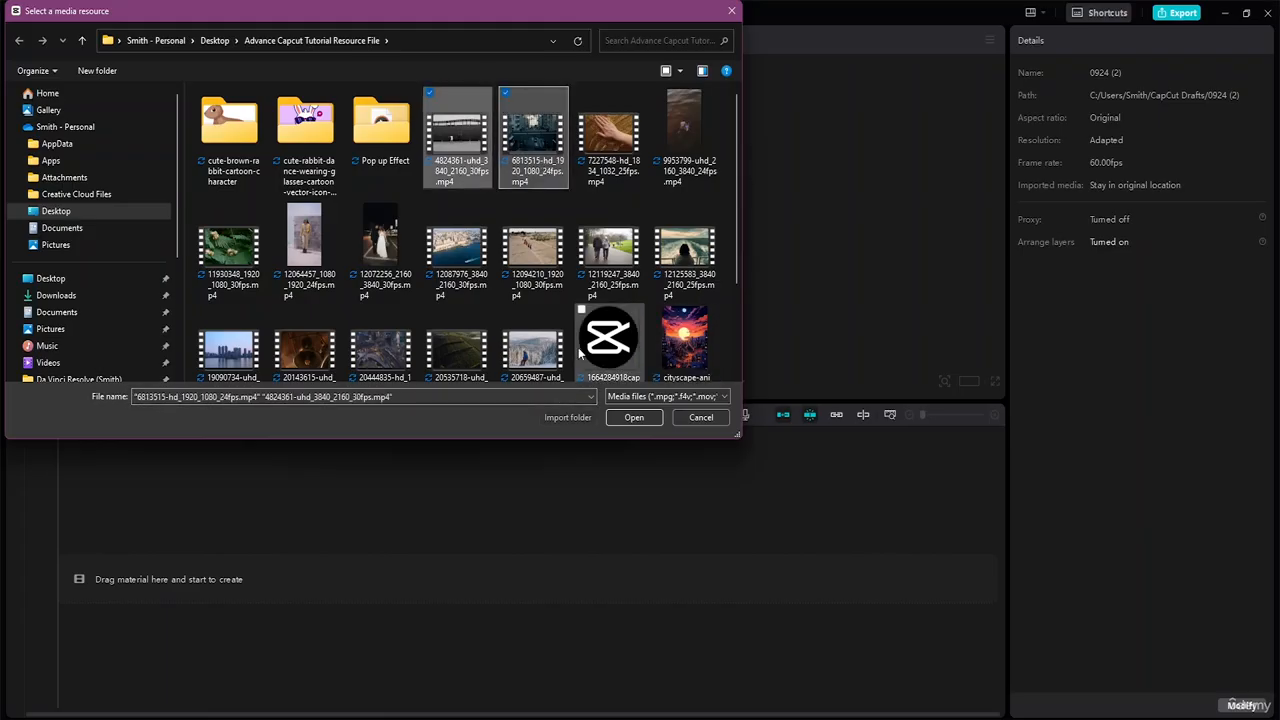
pyautogui.keyDown('ctrl'); pyautogui.click(458, 248); pyautogui.keyUp('ctrl')
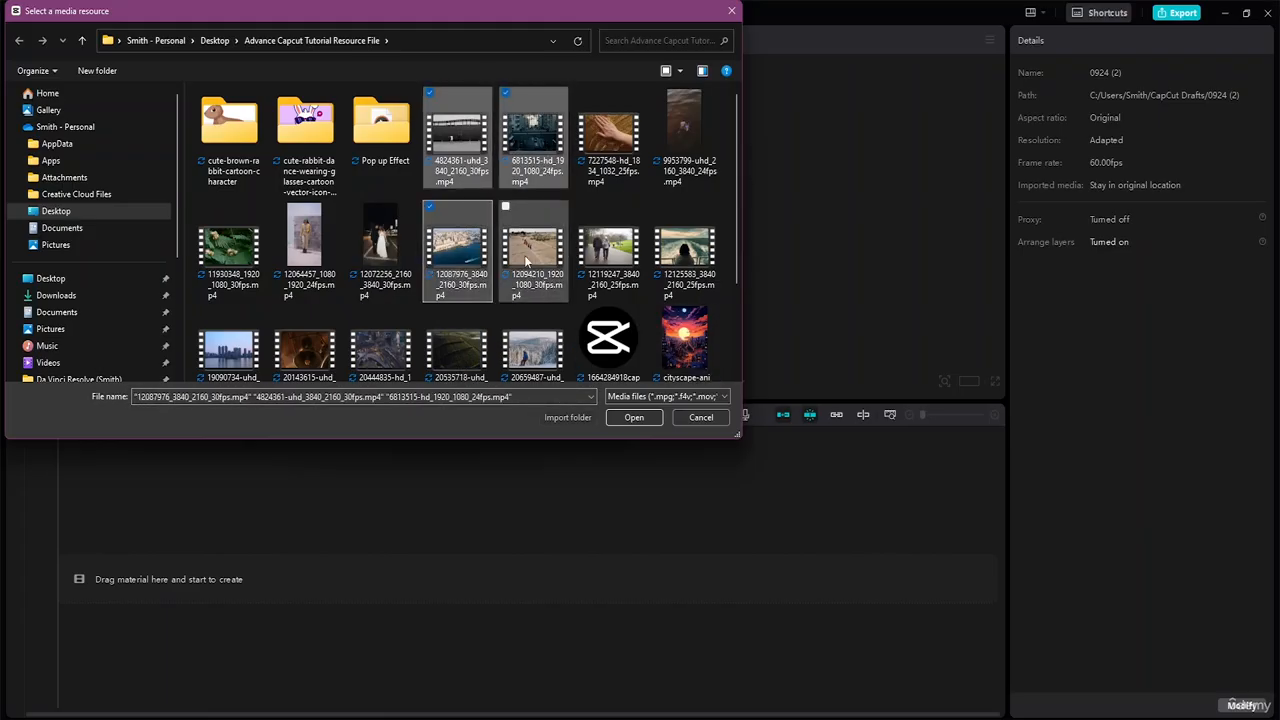
pyautogui.keyDown('ctrl'); pyautogui.click(528, 261); pyautogui.keyUp('ctrl')
pyautogui.keyDown('ctrl'); pyautogui.click(604, 270); pyautogui.keyUp('ctrl')
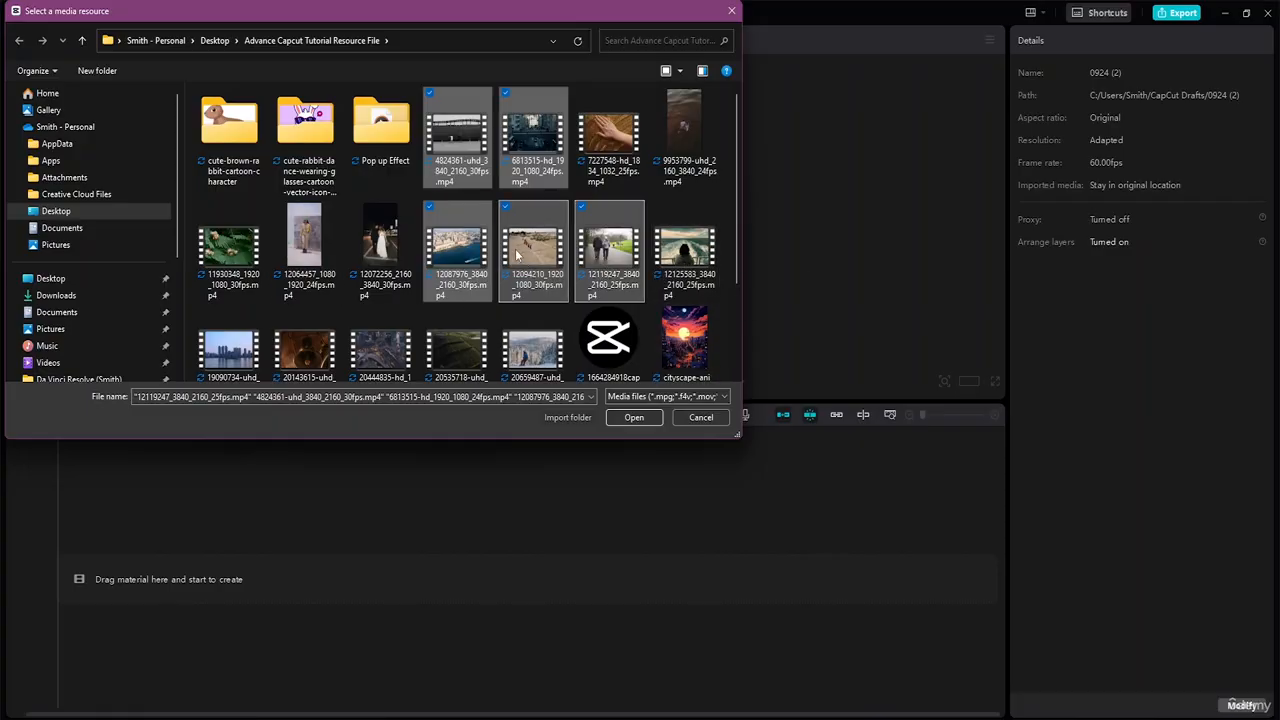
pyautogui.keyDown('ctrl'); pyautogui.scroll(-1, 718, 288); pyautogui.keyUp('ctrl')
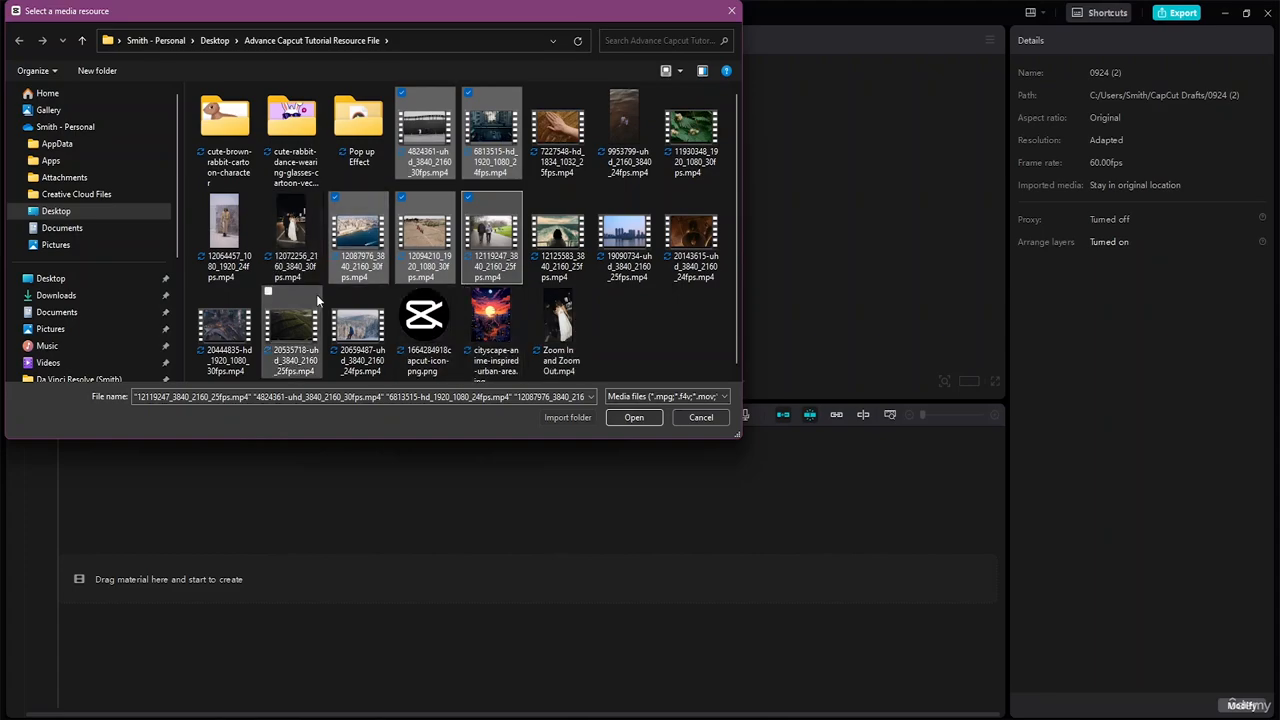
pyautogui.keyDown('ctrl'); pyautogui.click(237, 232); pyautogui.keyUp('ctrl')
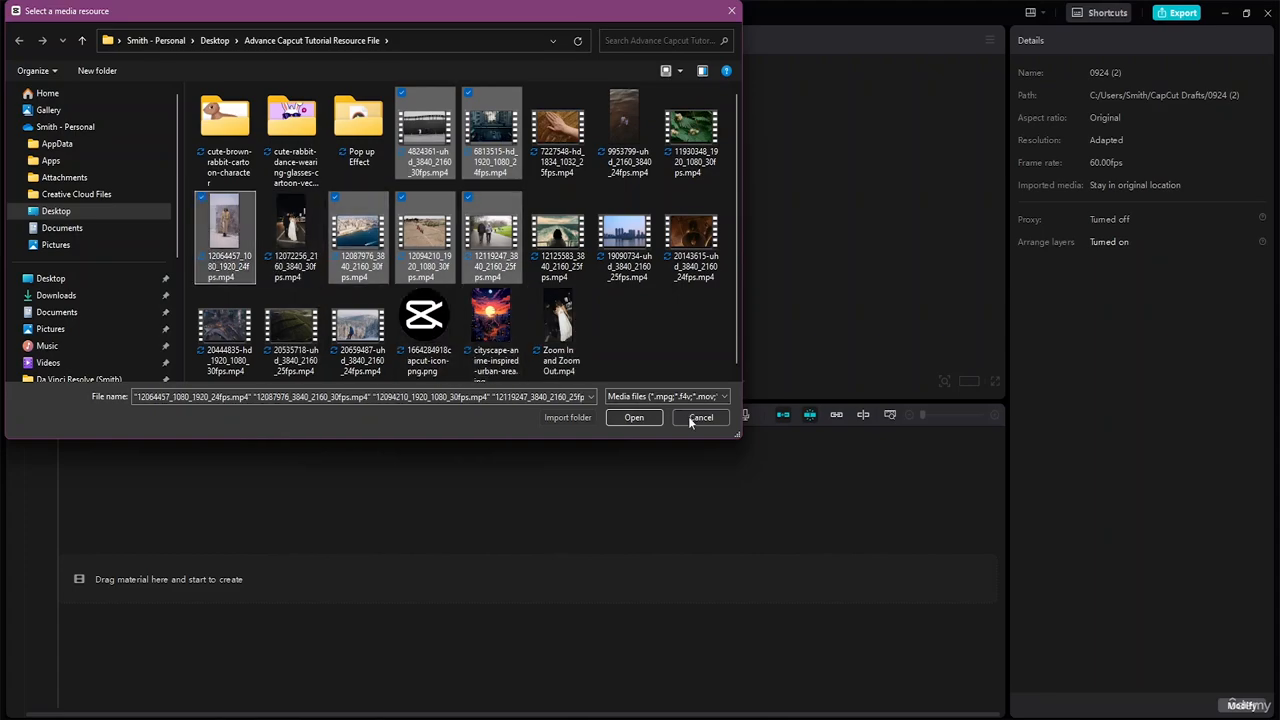
pyautogui.click(633, 418)
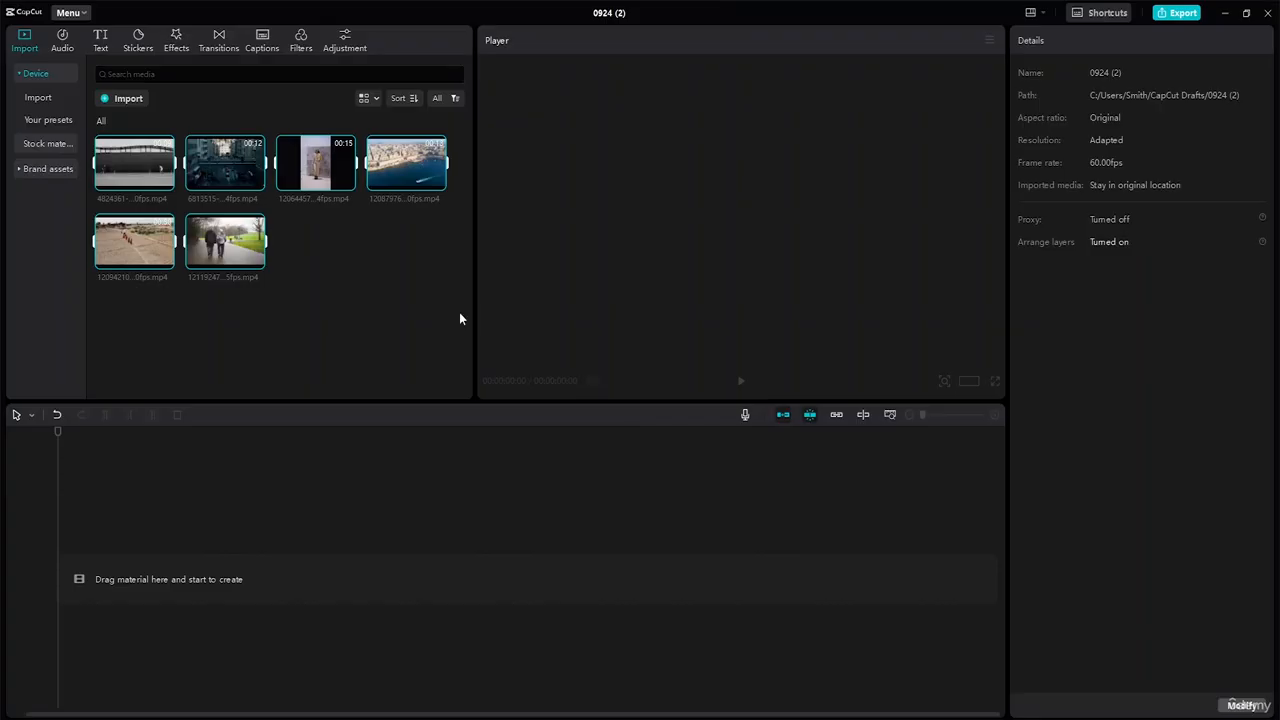
# Add the 4824361 skateboarding clip to the timeline, zoom to fit, and play to about three seconds.
pyautogui.click(326, 288)
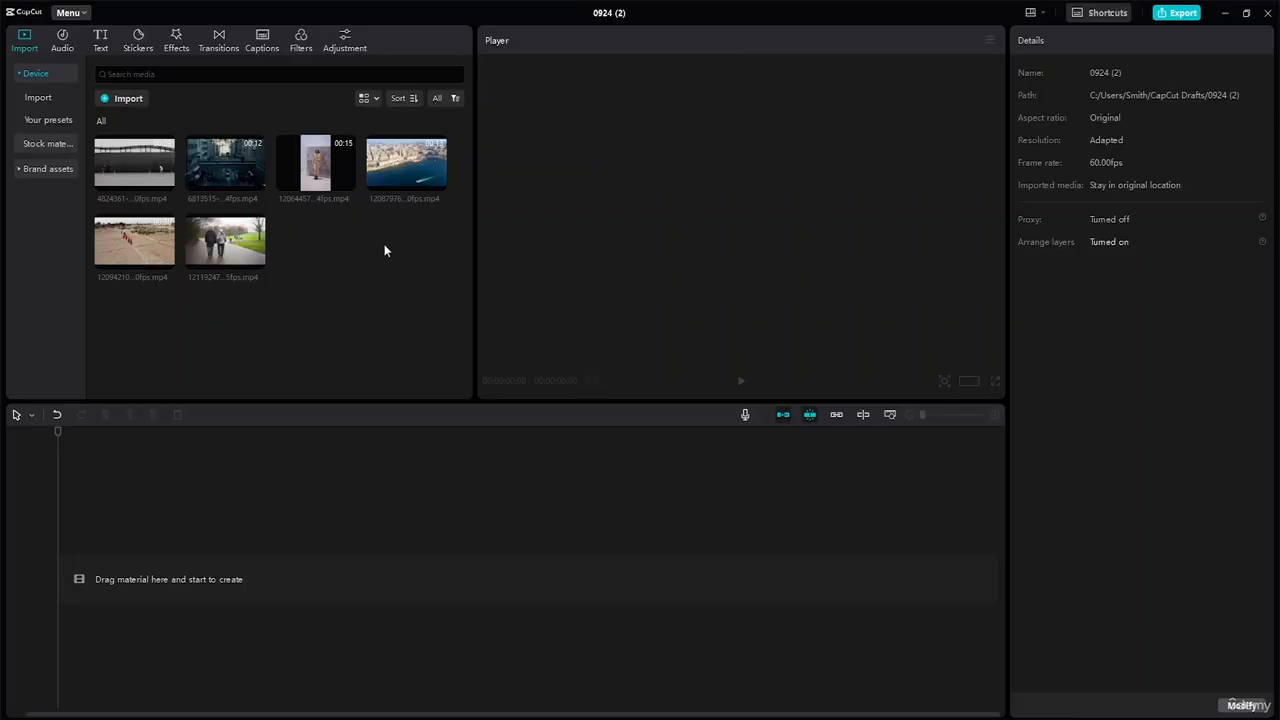
pyautogui.click(140, 156)
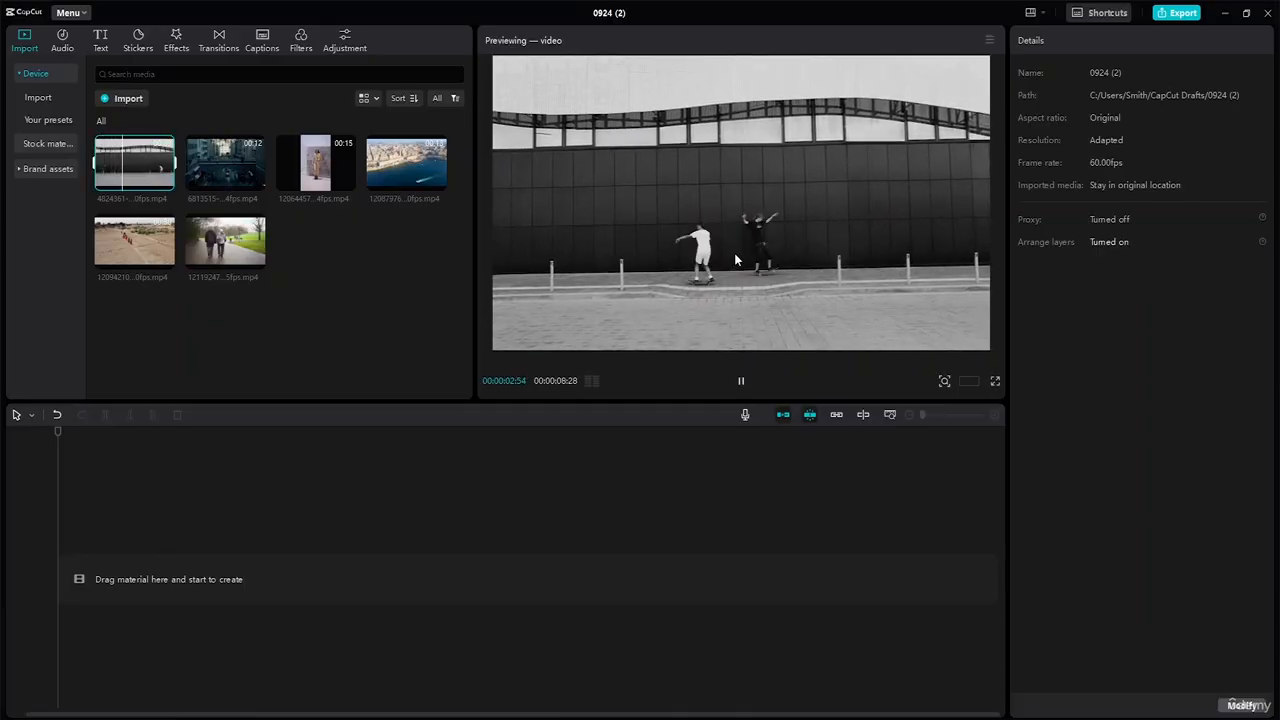
pyautogui.click(167, 186)
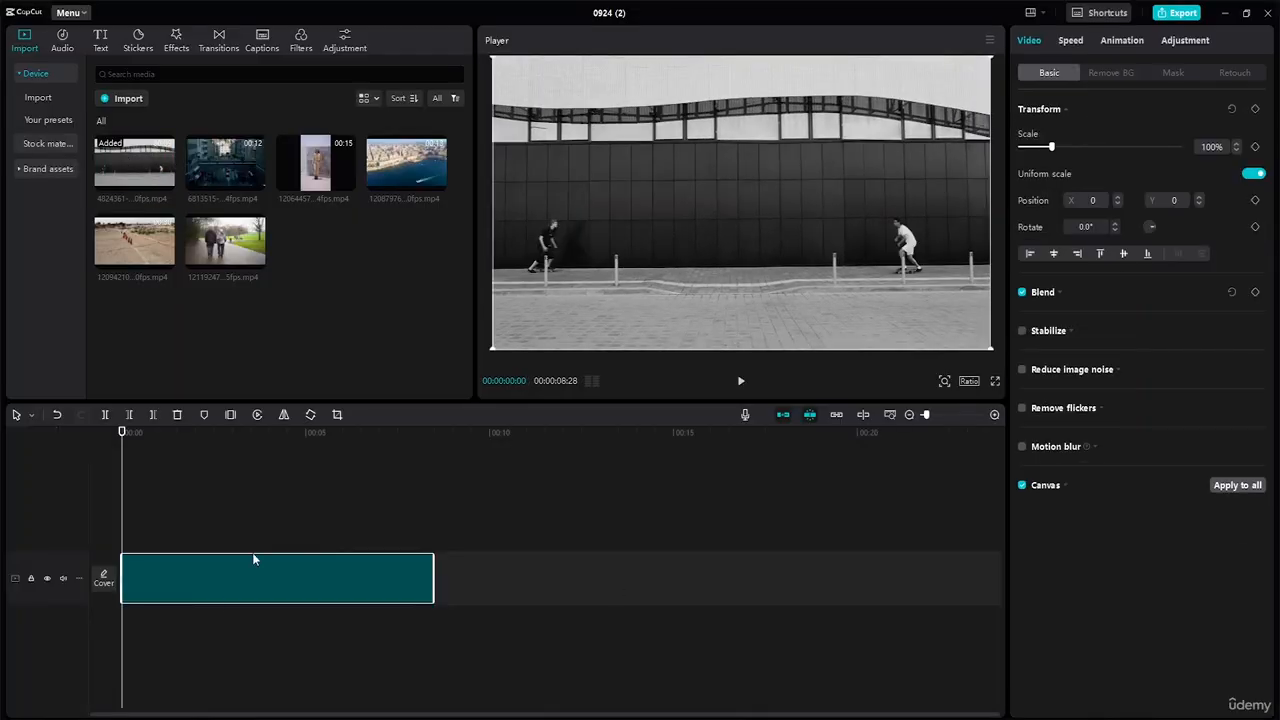
pyautogui.click(890, 415)
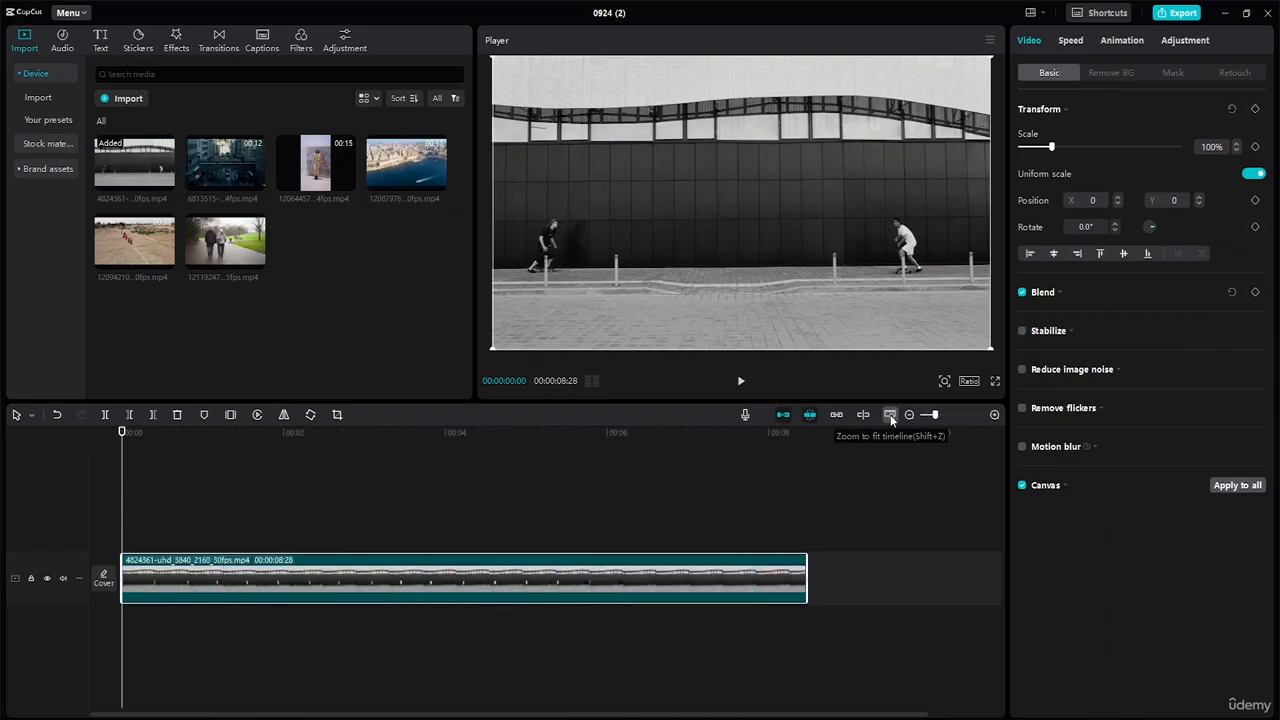
pyautogui.click(741, 384)
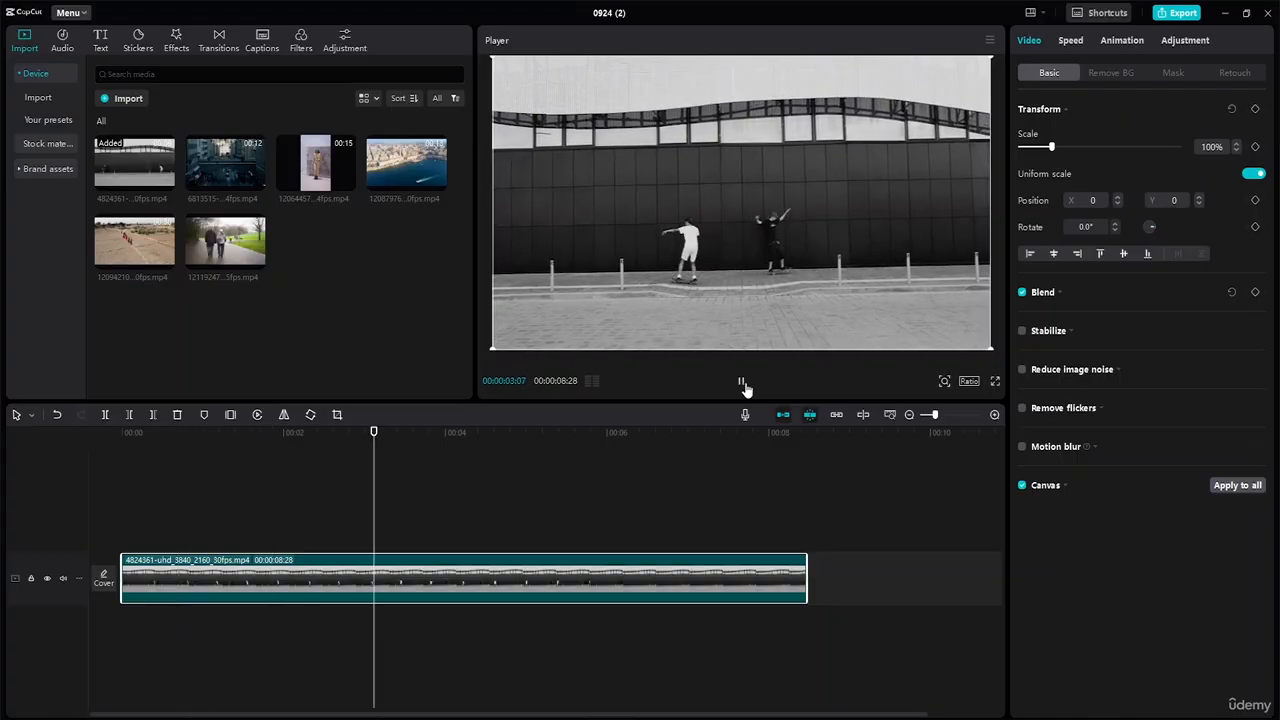
pyautogui.click(742, 384)
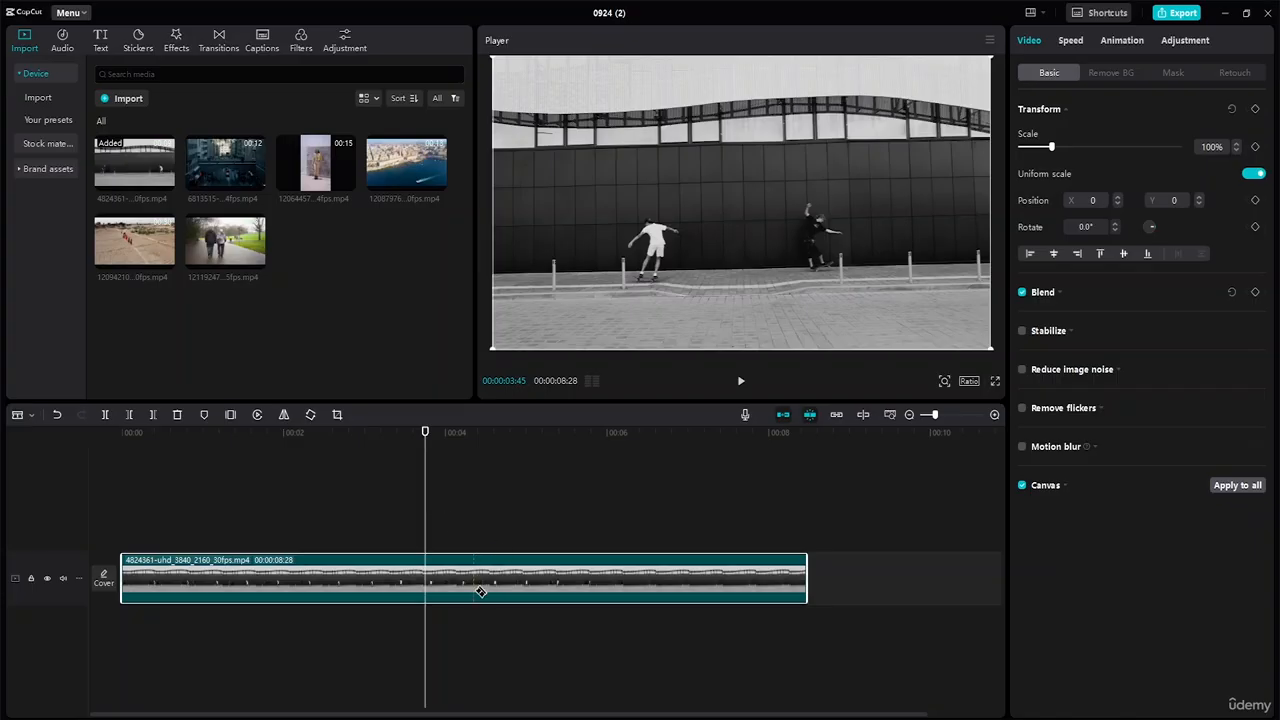
# Duplicate the skateboarding clip onto a track above, aligned with the original's start.
pyautogui.press('a')
pyautogui.hotkey('ctrl', 'v')
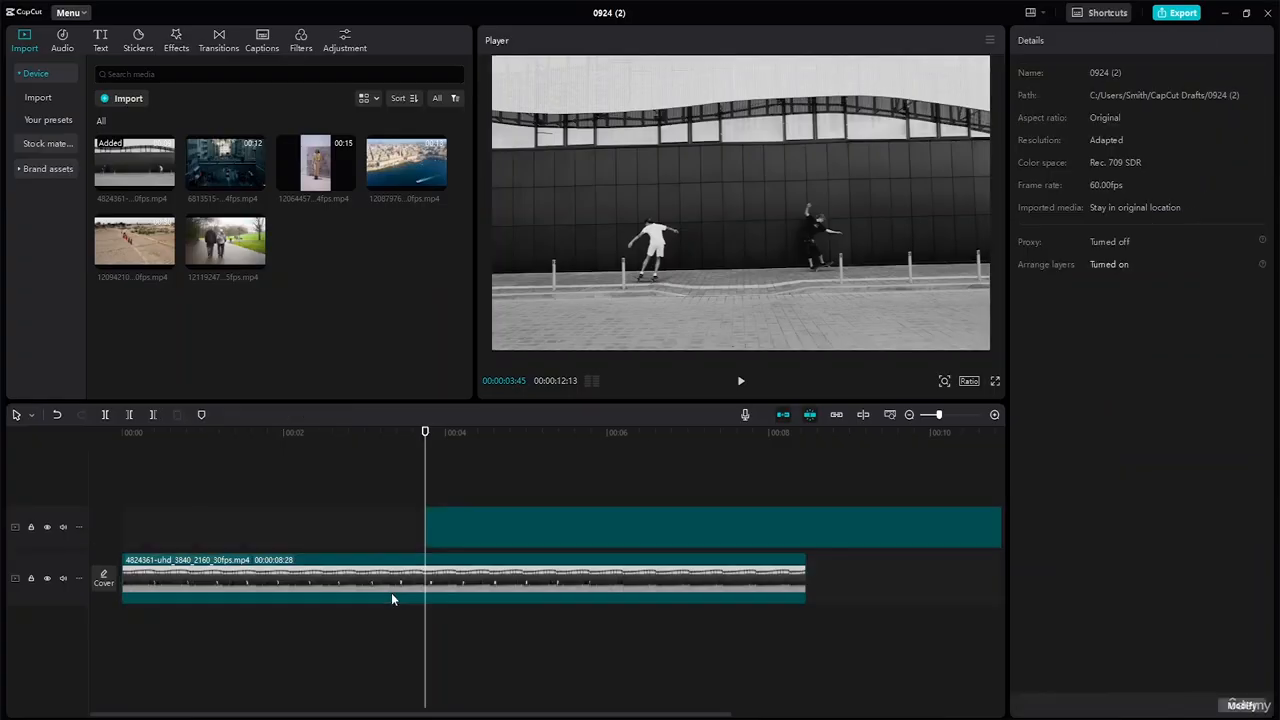
pyautogui.moveTo(543, 526); pyautogui.dragTo(237, 526)
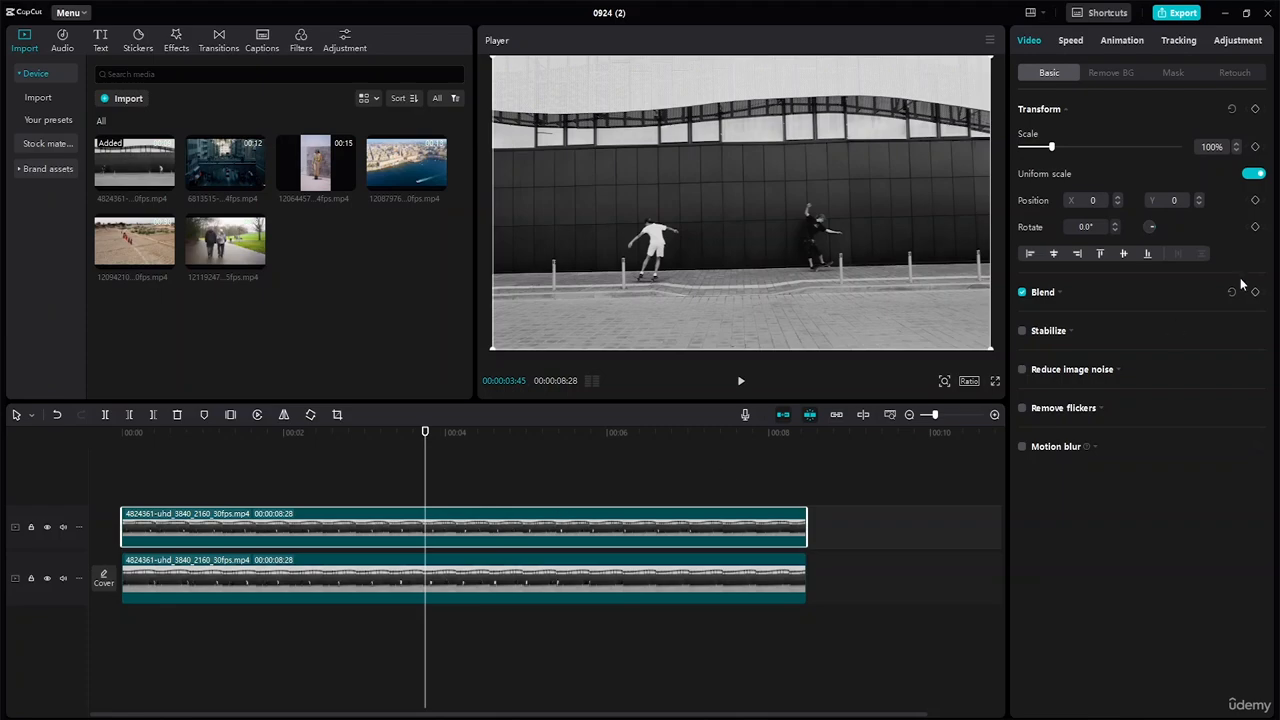
# Mask the top clip with a Rectangle around the left skater, feather 8, corner round 35.
pyautogui.click(1172, 73)
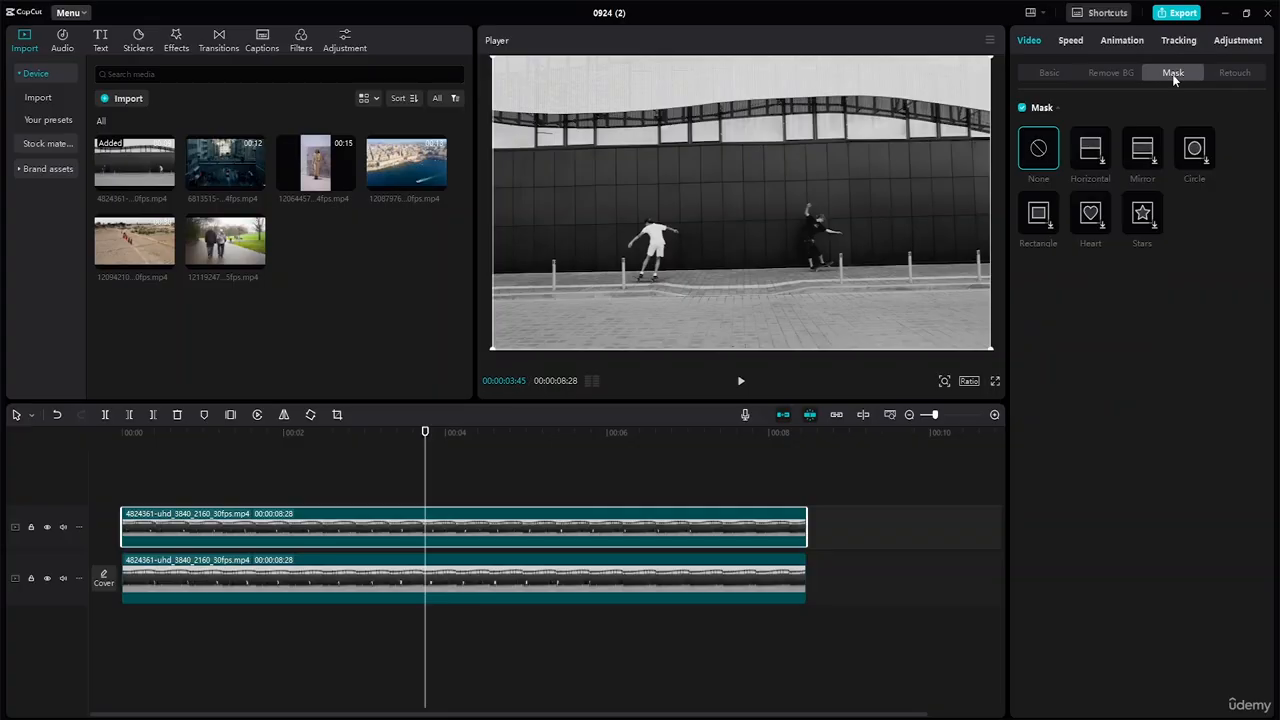
pyautogui.click(1040, 227)
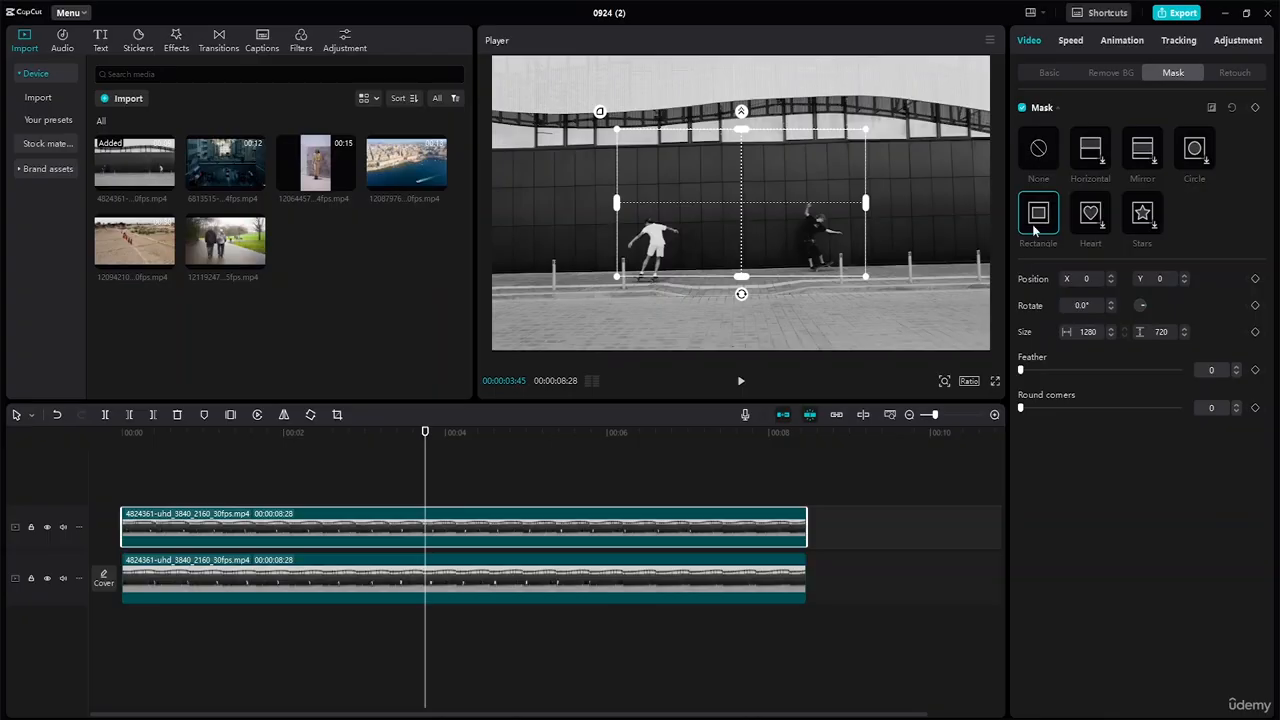
pyautogui.moveTo(767, 185); pyautogui.dragTo(680, 228)
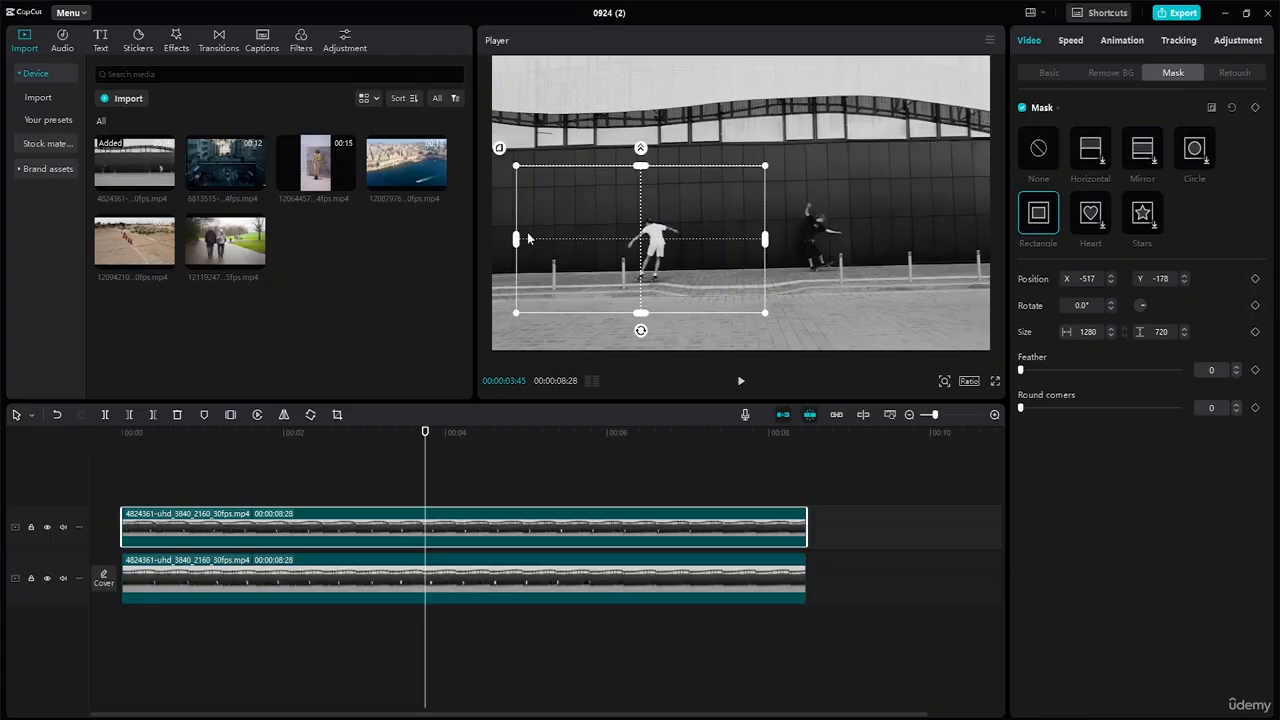
pyautogui.moveTo(528, 238); pyautogui.dragTo(662, 220)
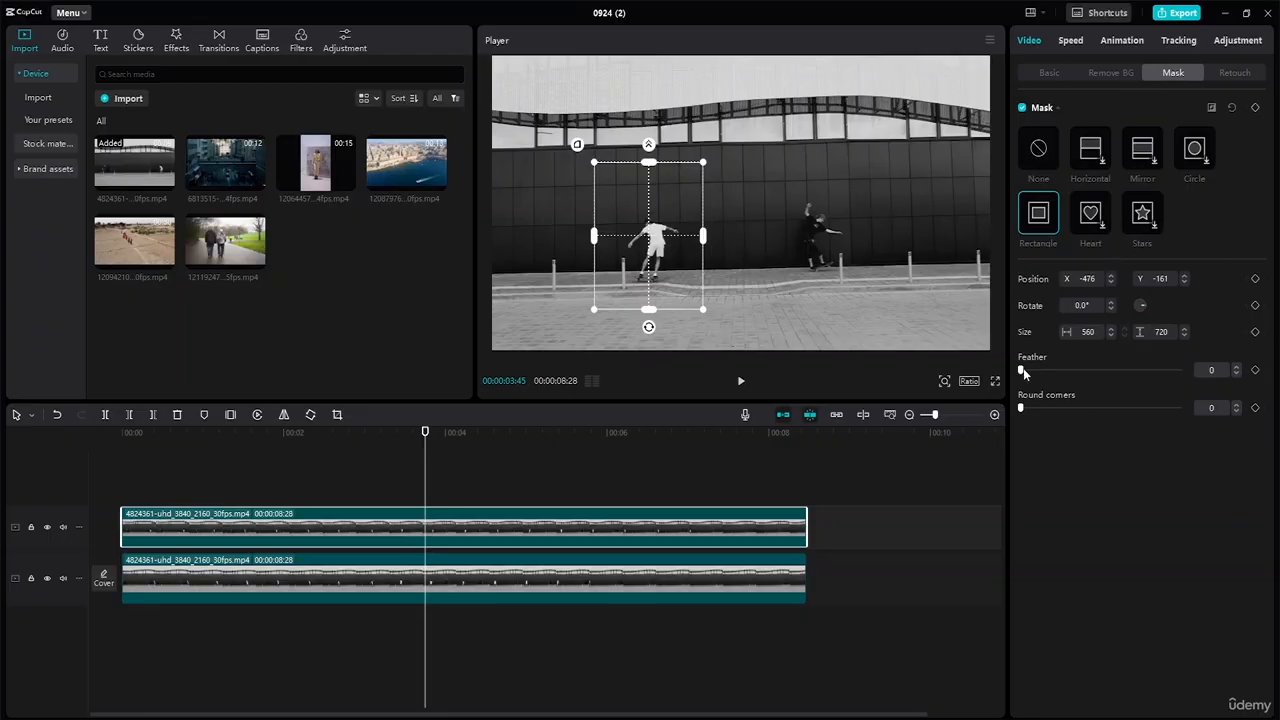
pyautogui.moveTo(1023, 369)
pyautogui.mouseDown()
pyautogui.moveTo(1063, 372)
pyautogui.moveTo(1022, 383)
pyautogui.mouseUp()
pyautogui.moveTo(1021, 408)
pyautogui.mouseDown()
pyautogui.moveTo(1079, 412)
pyautogui.moveTo(1020, 408)
pyautogui.mouseUp()
pyautogui.moveTo(665, 231); pyautogui.dragTo(631, 233)
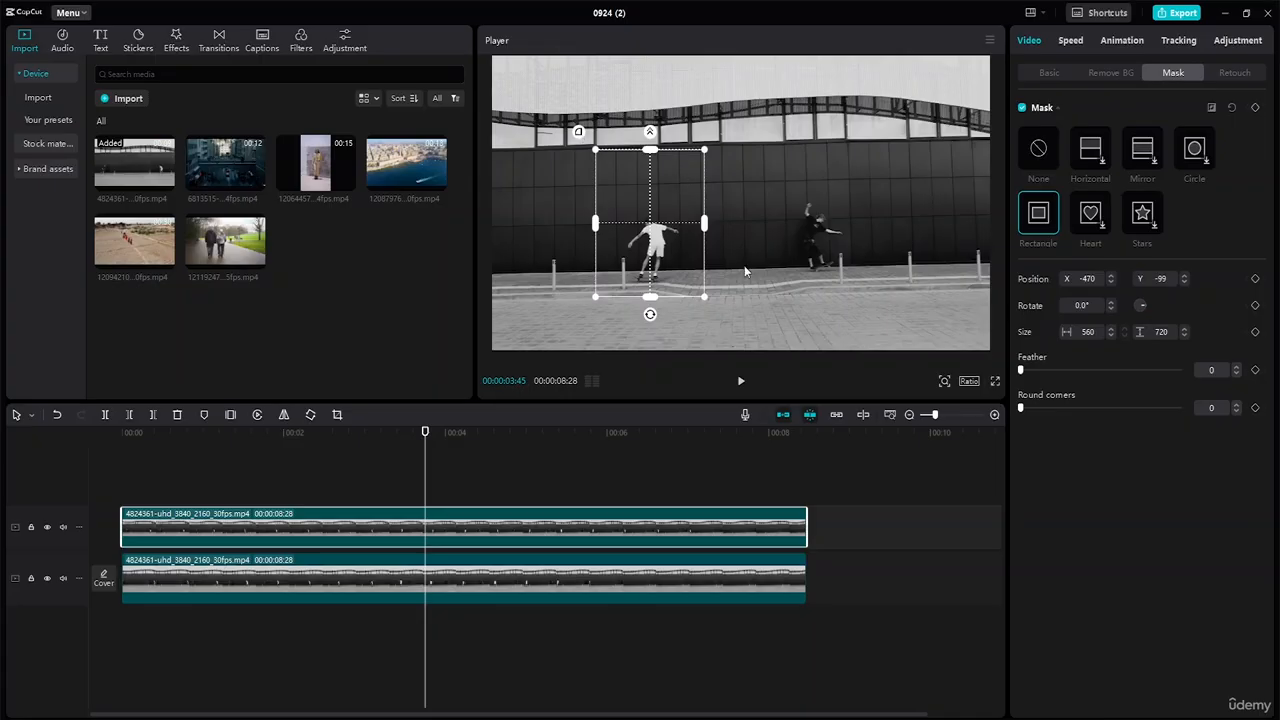
# Shift the mask further left to X -665, Y -82 and return to about 4 seconds.
pyautogui.click(742, 383)
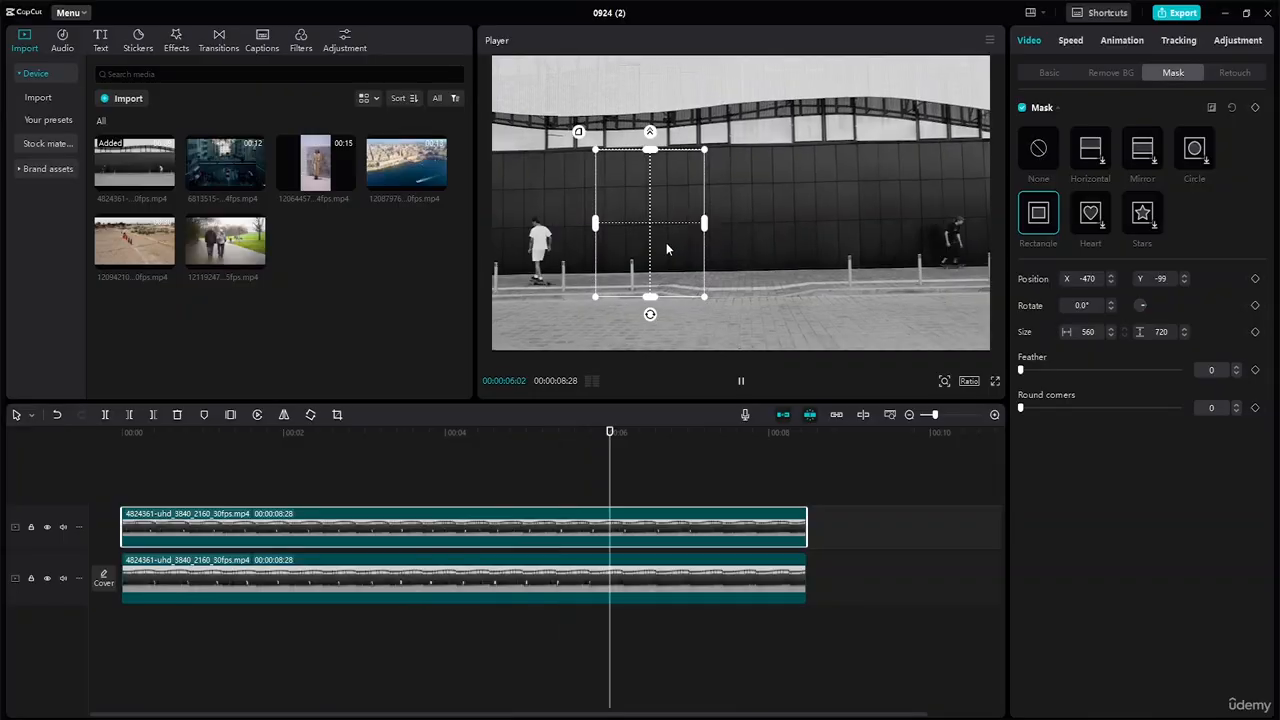
pyautogui.press('space')
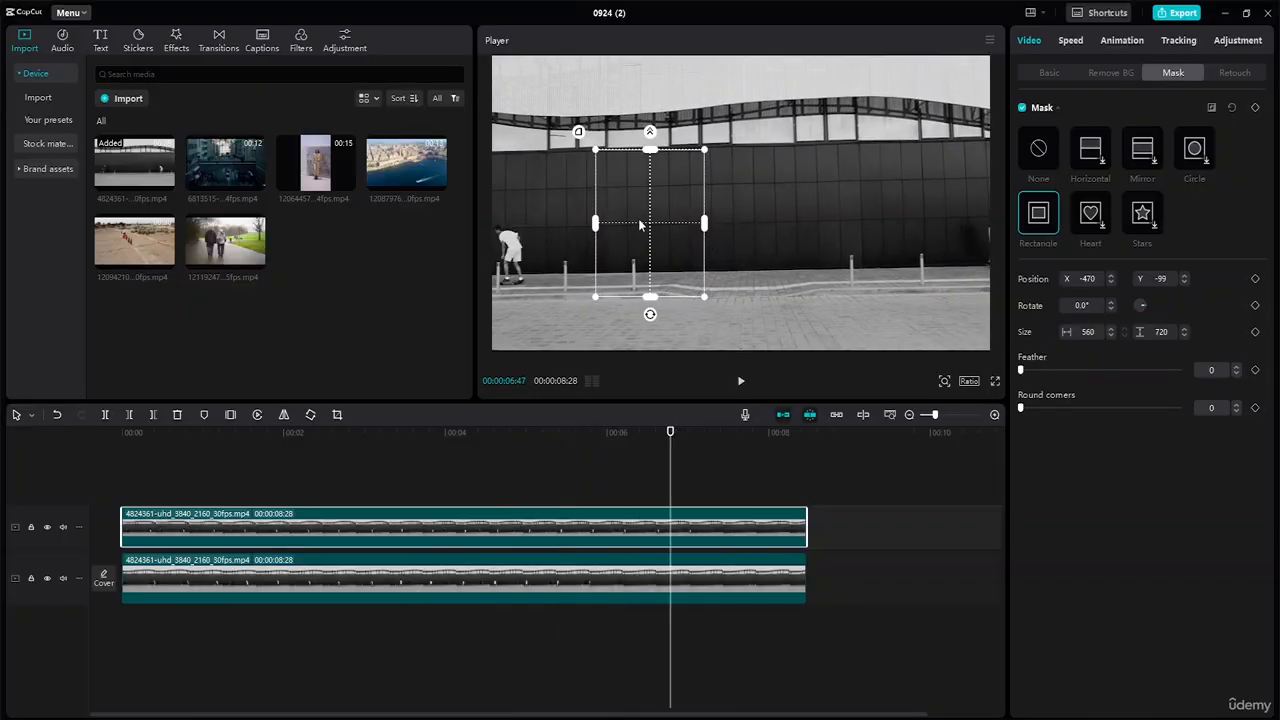
pyautogui.moveTo(648, 233); pyautogui.dragTo(616, 230)
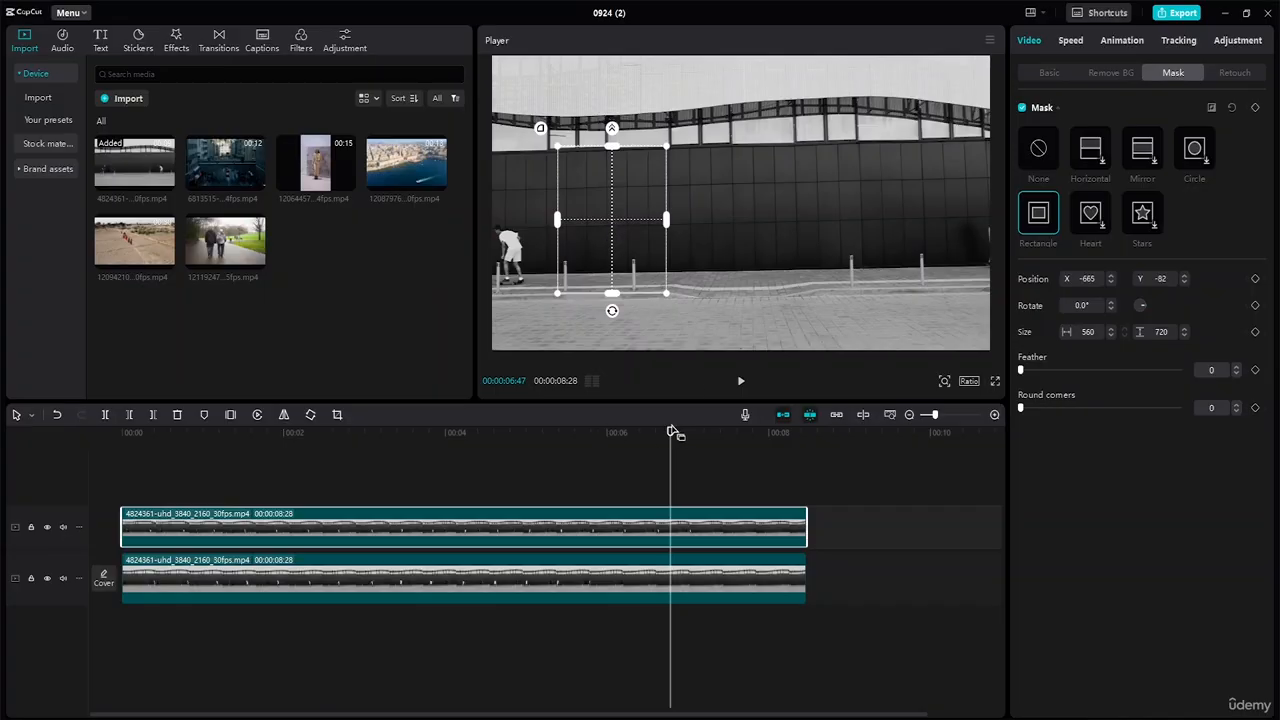
pyautogui.moveTo(670, 433); pyautogui.dragTo(453, 431)
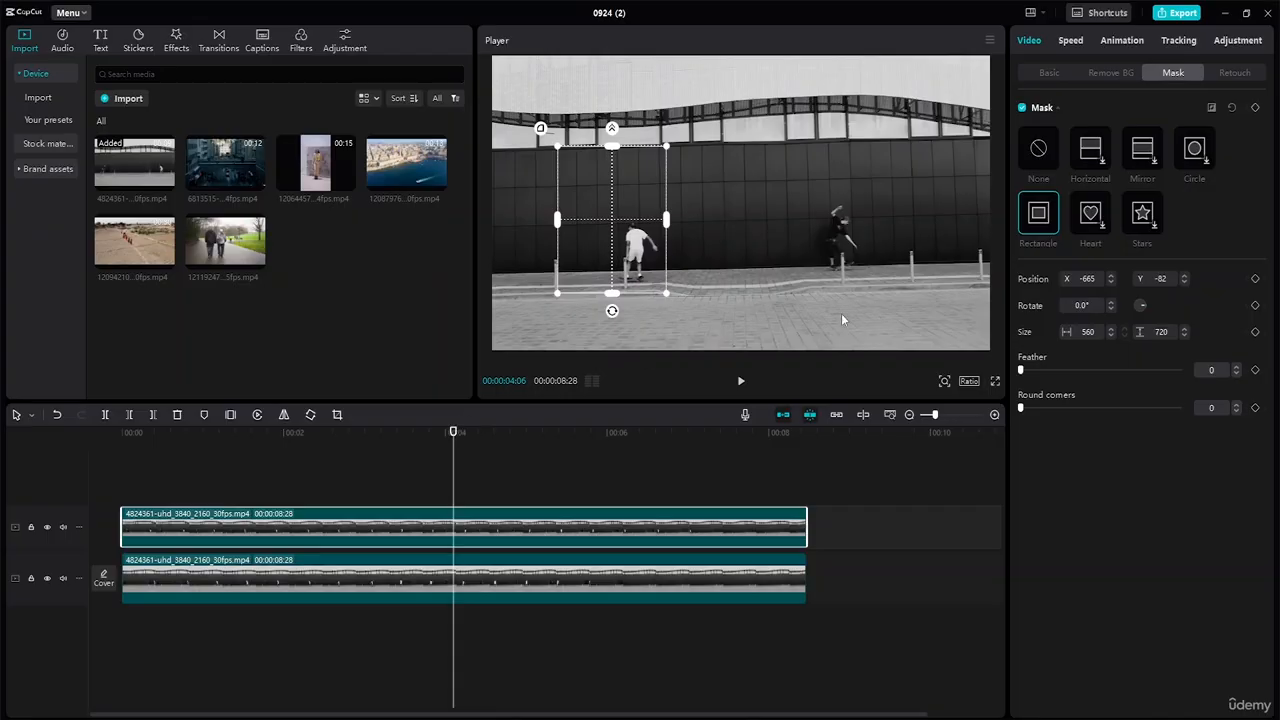
# Run Motion tracking on the left skater with Direction set to Both.
pyautogui.click(1180, 41)
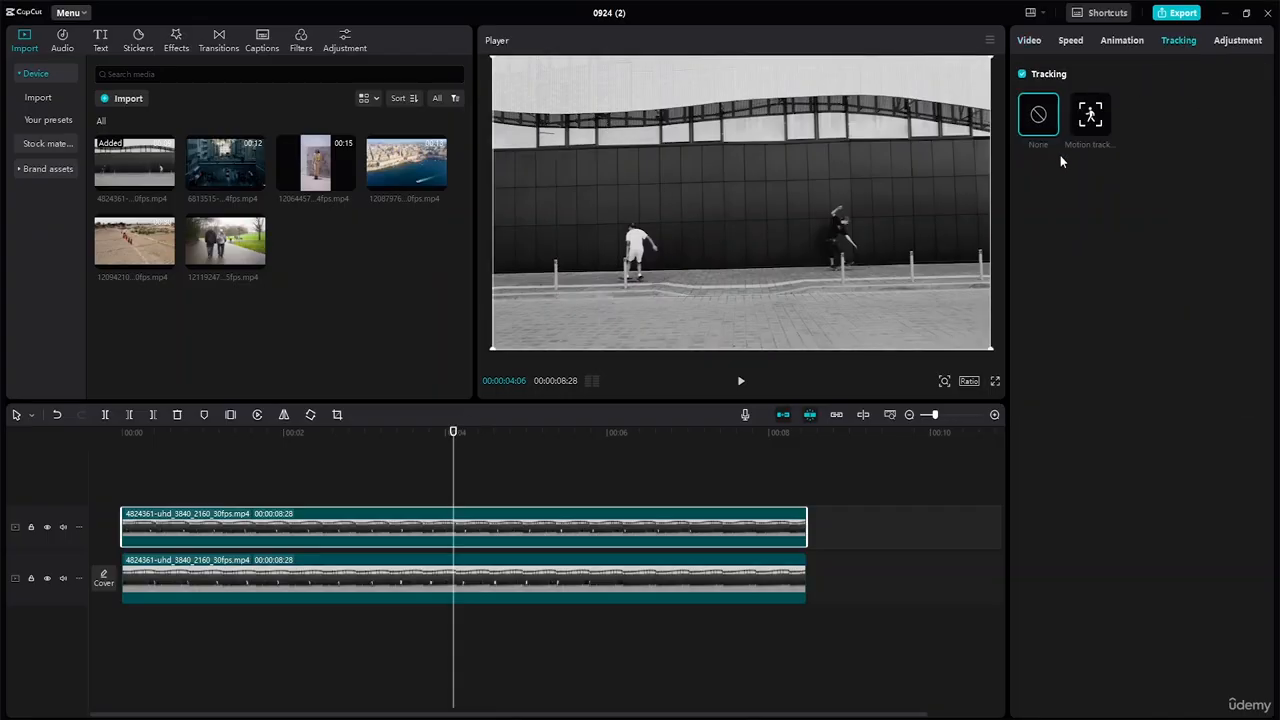
pyautogui.click(1091, 118)
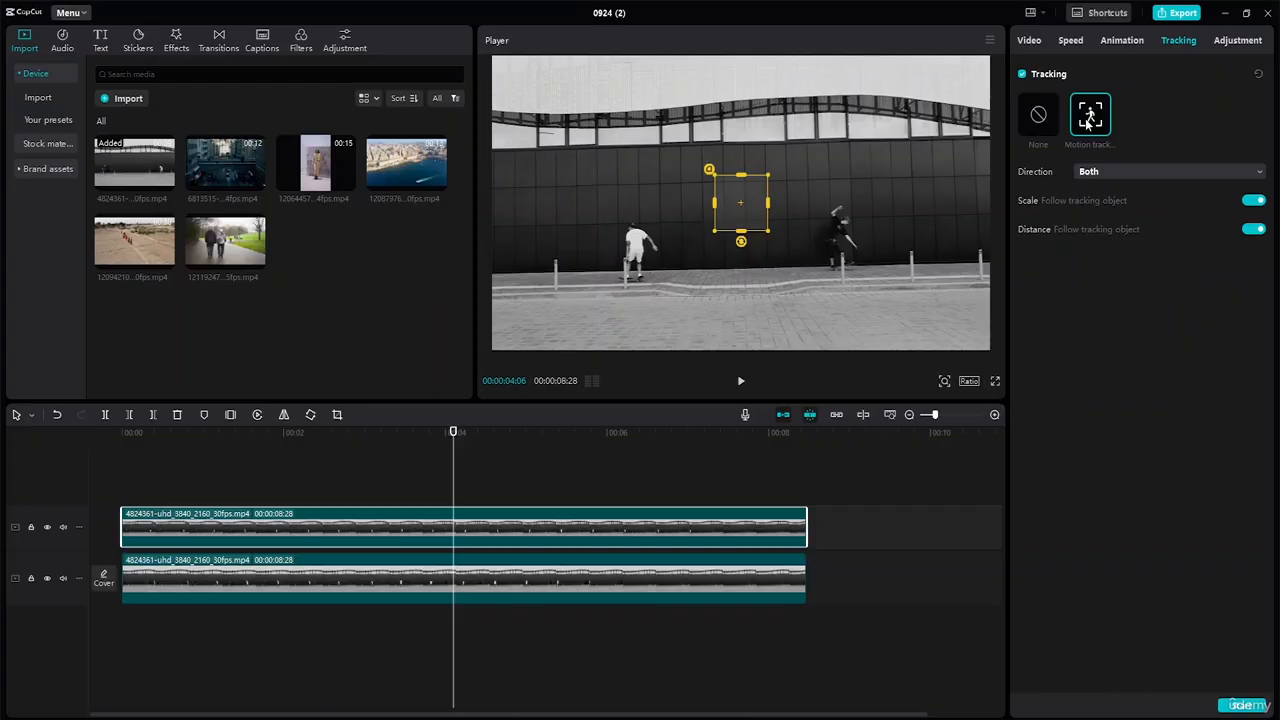
pyautogui.moveTo(748, 233); pyautogui.dragTo(634, 286)
pyautogui.moveTo(638, 232); pyautogui.dragTo(632, 252)
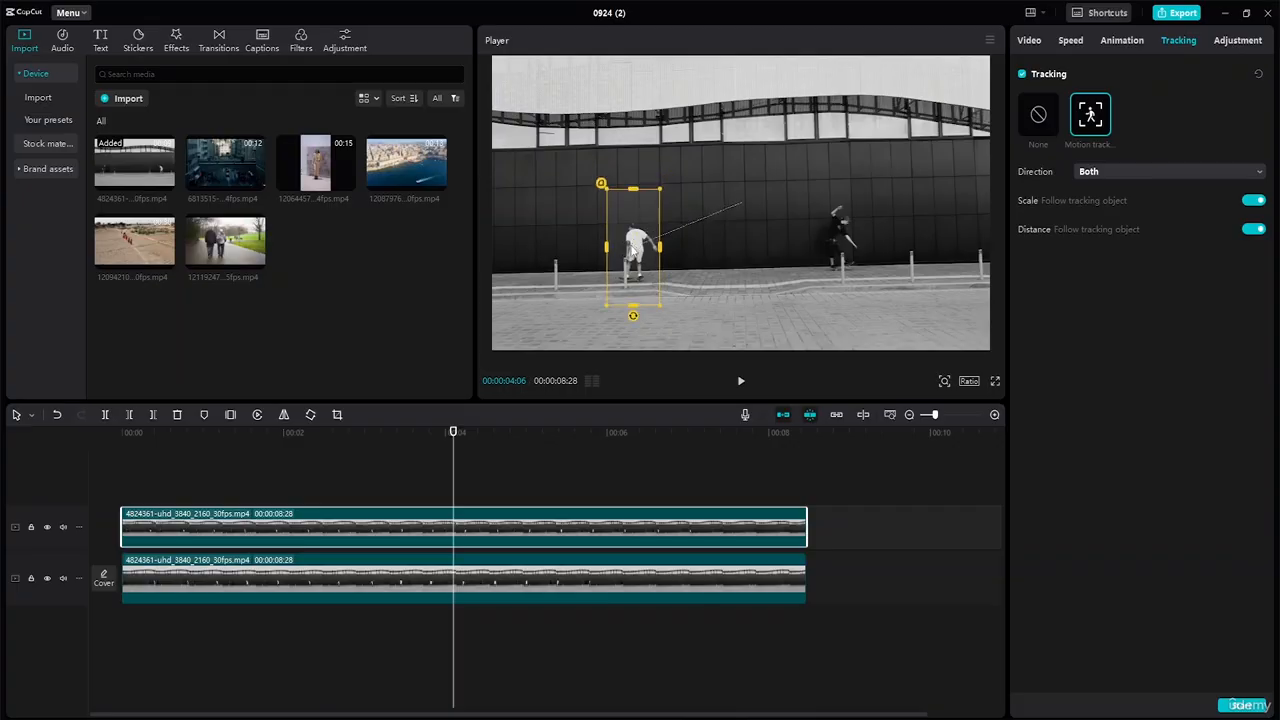
pyautogui.click(1237, 173)
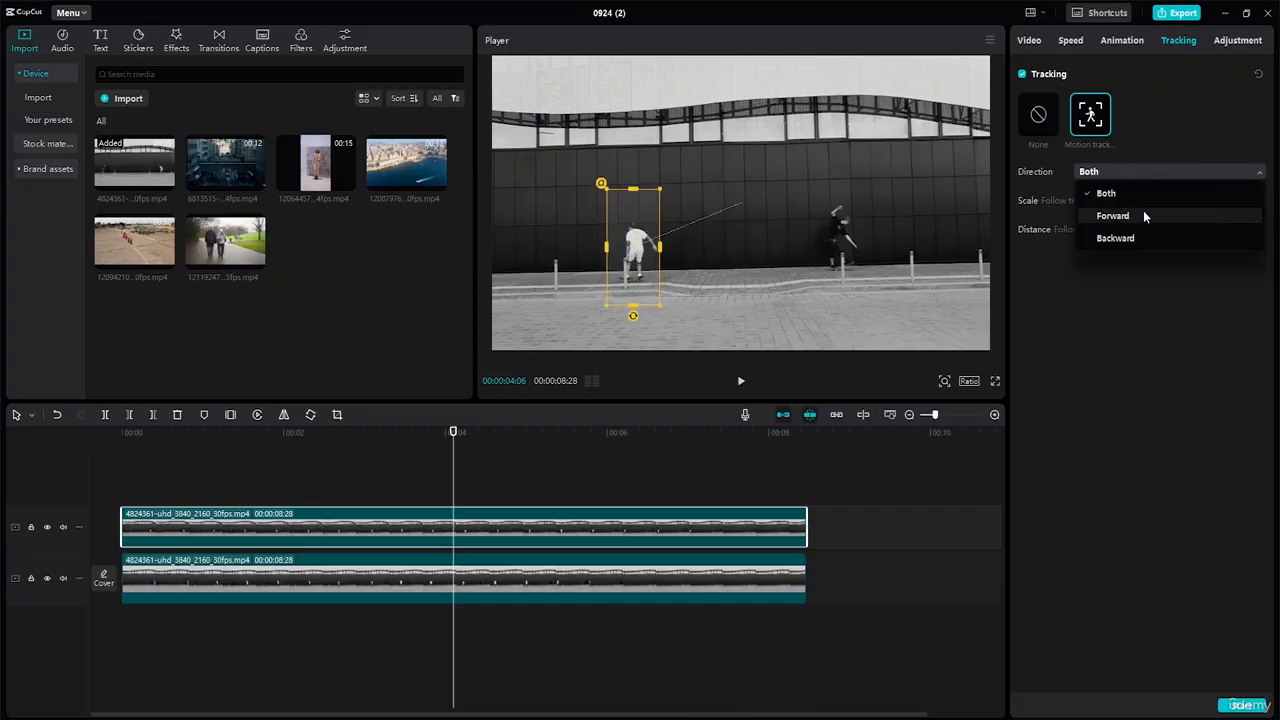
pyautogui.click(1143, 172)
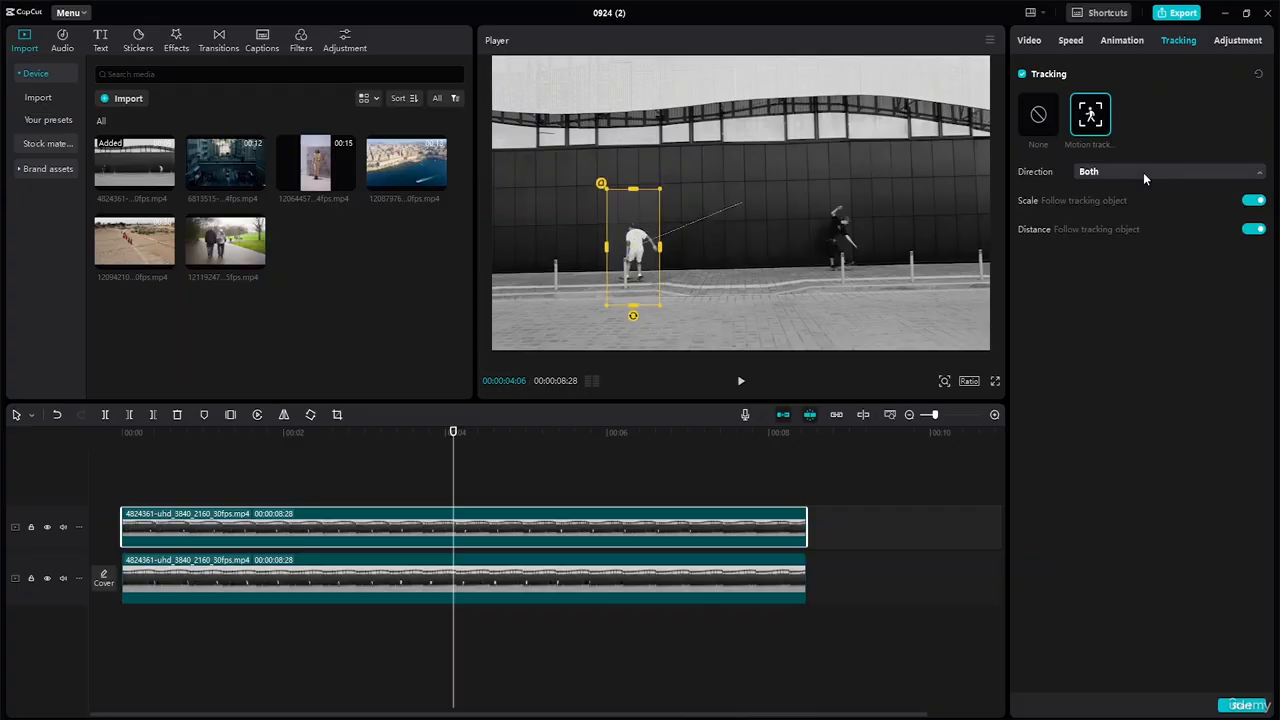
pyautogui.click(1240, 706)
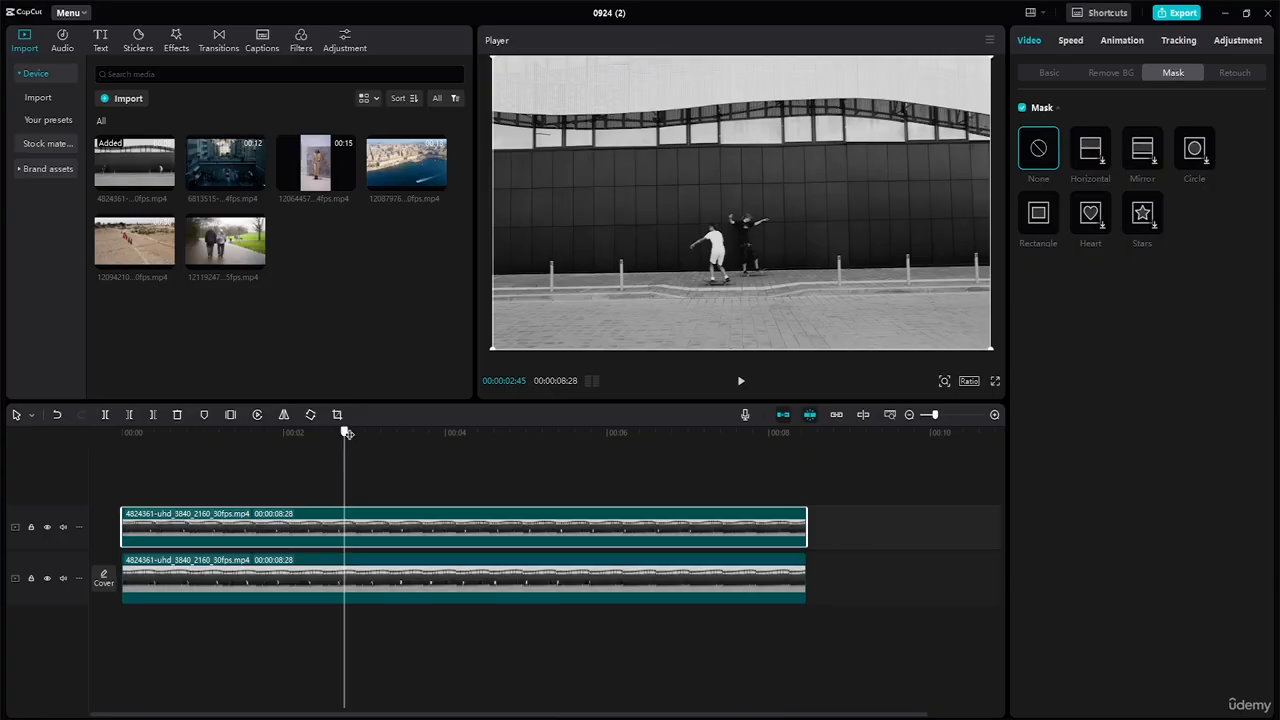
# Trim the ends of the top and bottom skateboarding clips so both run 00:00:07:32.
pyautogui.moveTo(343, 432); pyautogui.dragTo(595, 505)
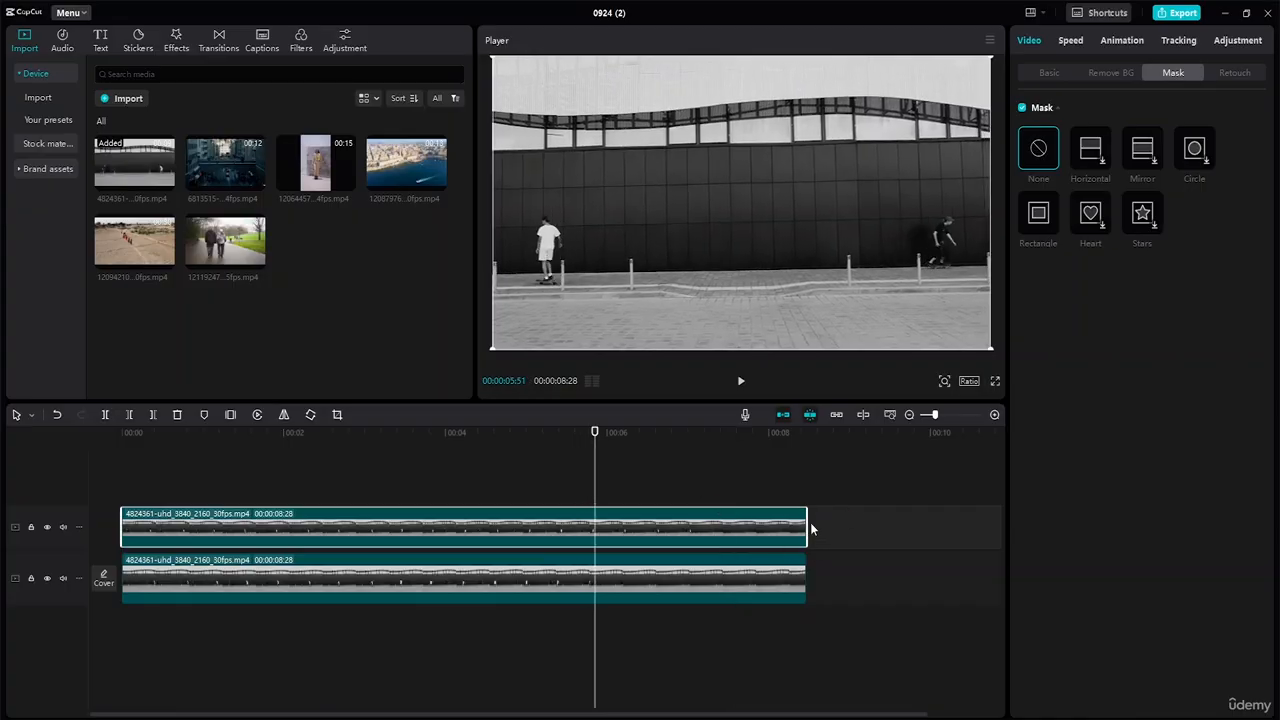
pyautogui.moveTo(807, 522); pyautogui.dragTo(727, 521)
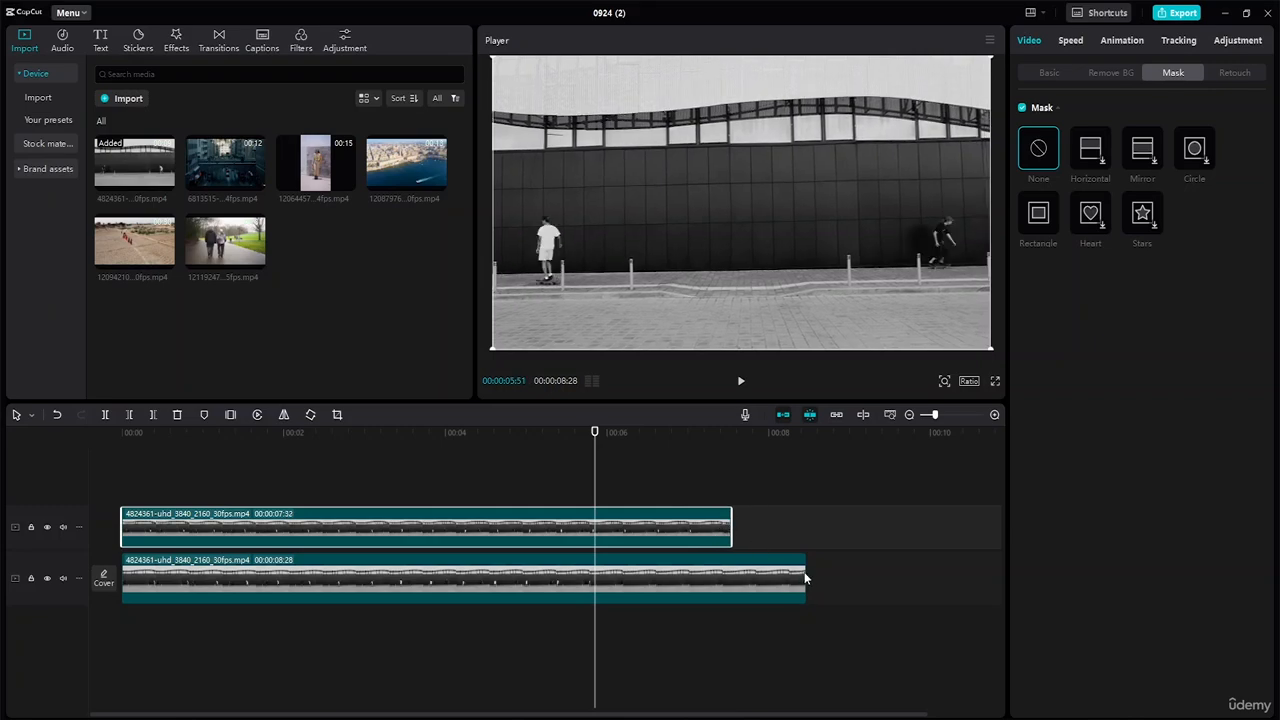
pyautogui.moveTo(805, 578); pyautogui.dragTo(735, 568)
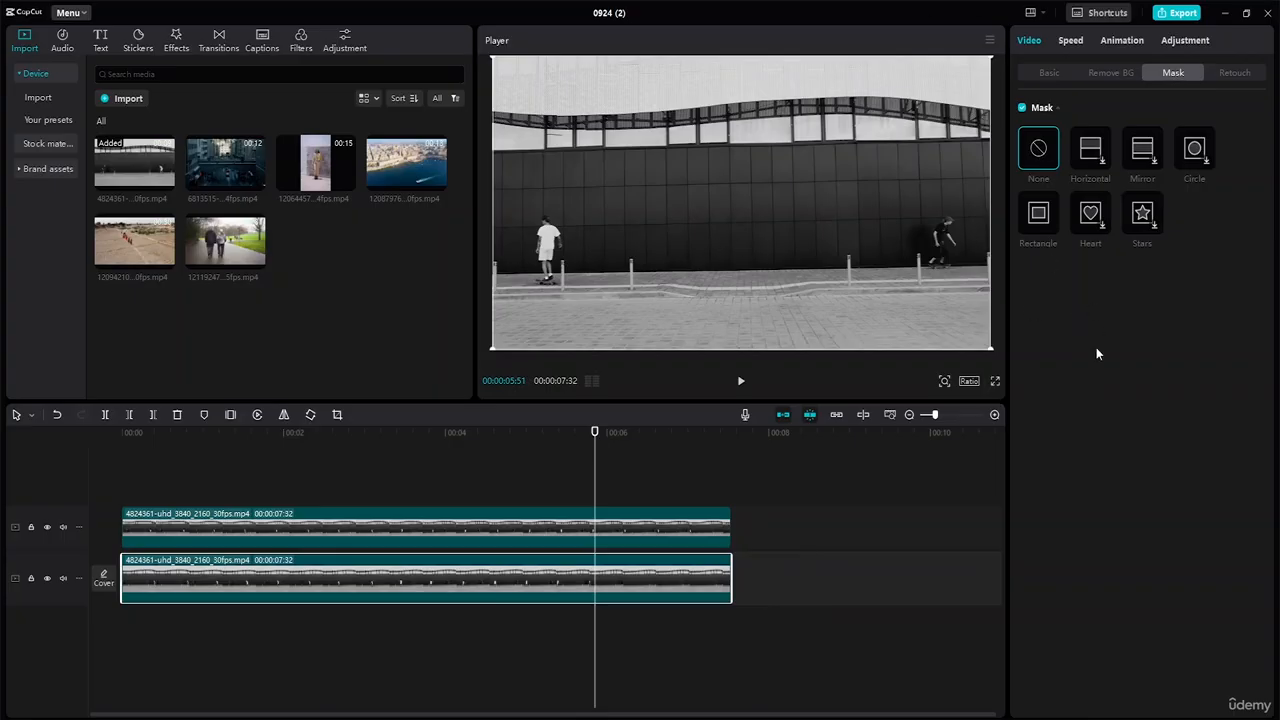
# Add a rectangle mask to the lower clip and size it to 615 × 665 over the left skater.
pyautogui.click(1035, 234)
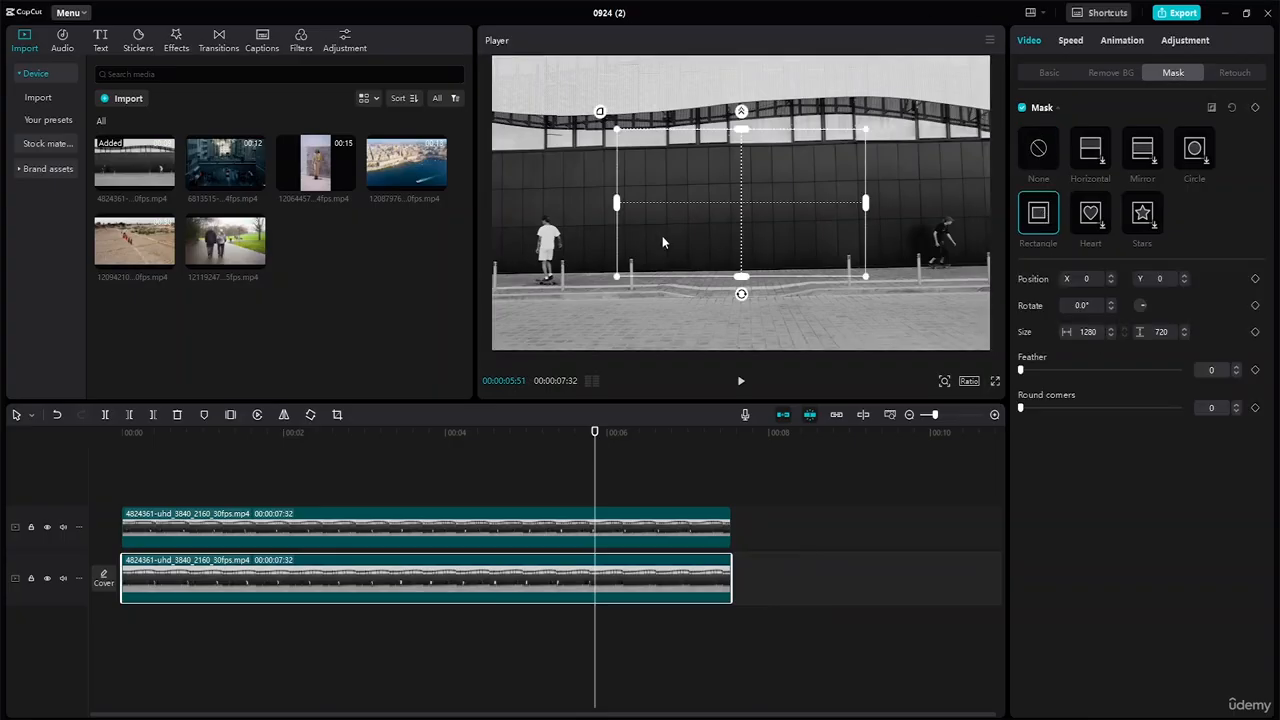
pyautogui.moveTo(662, 243); pyautogui.dragTo(566, 218)
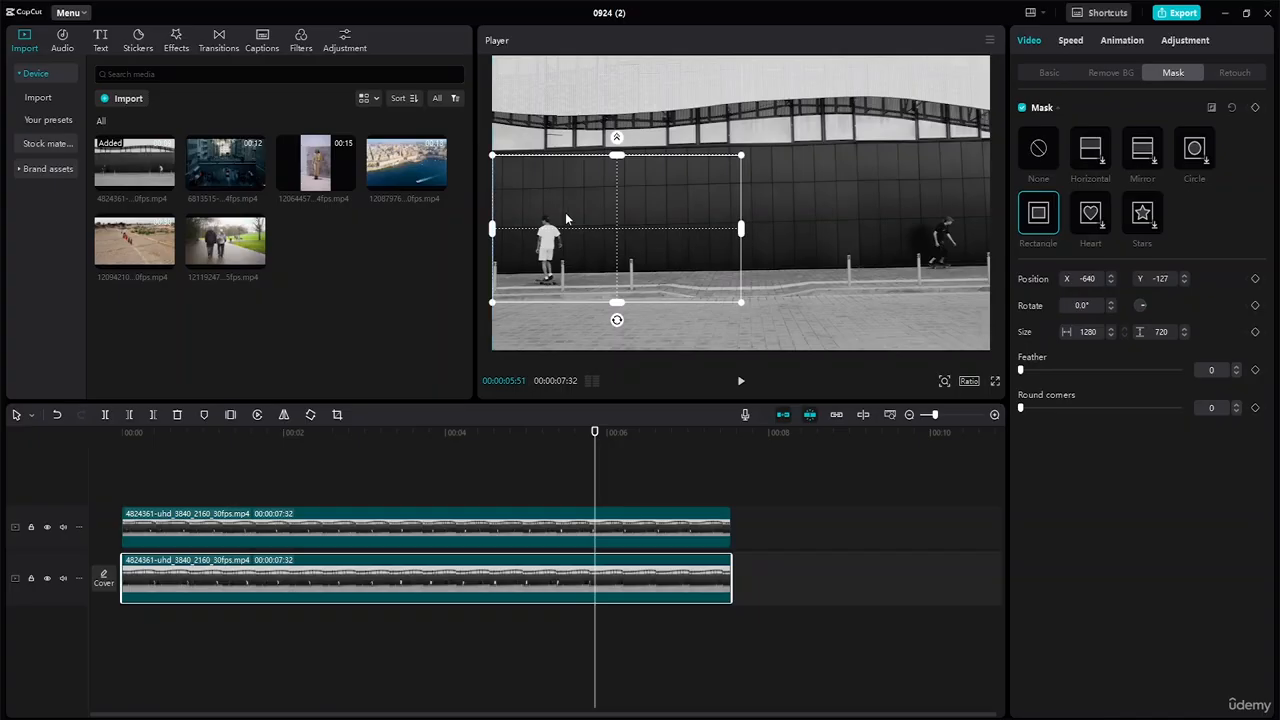
pyautogui.moveTo(743, 230); pyautogui.dragTo(612, 224)
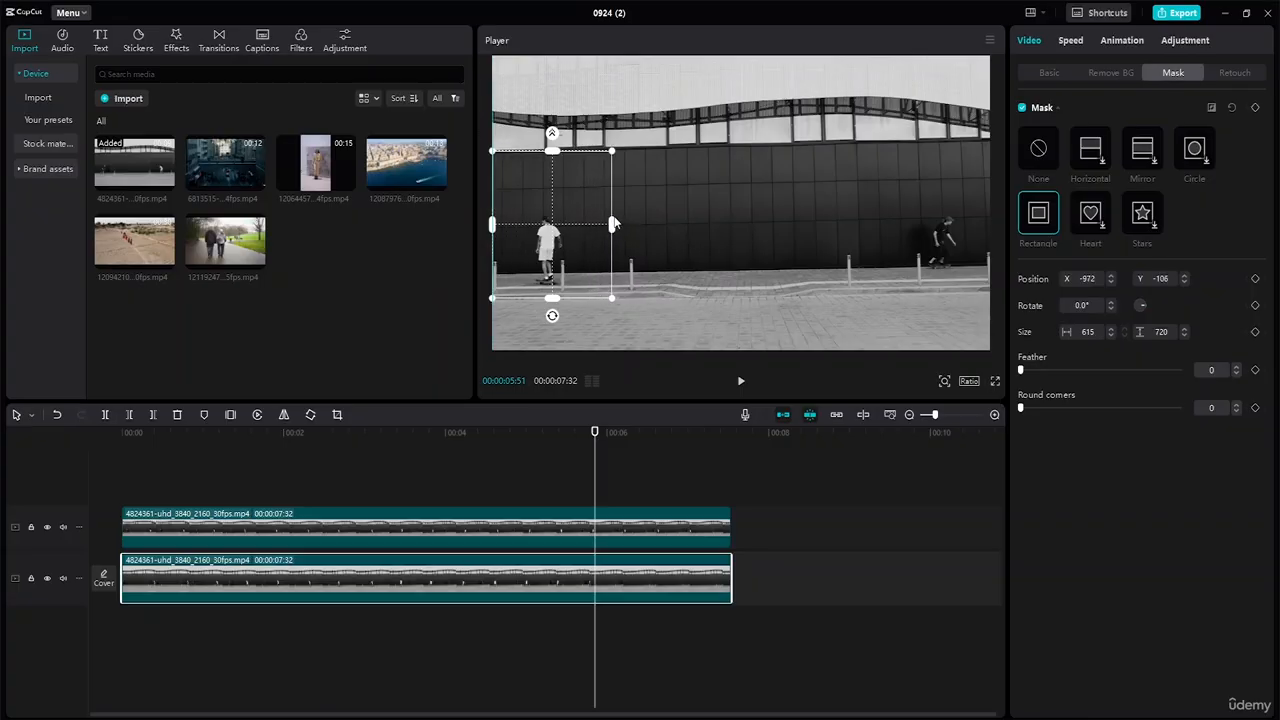
pyautogui.moveTo(552, 151); pyautogui.dragTo(558, 162)
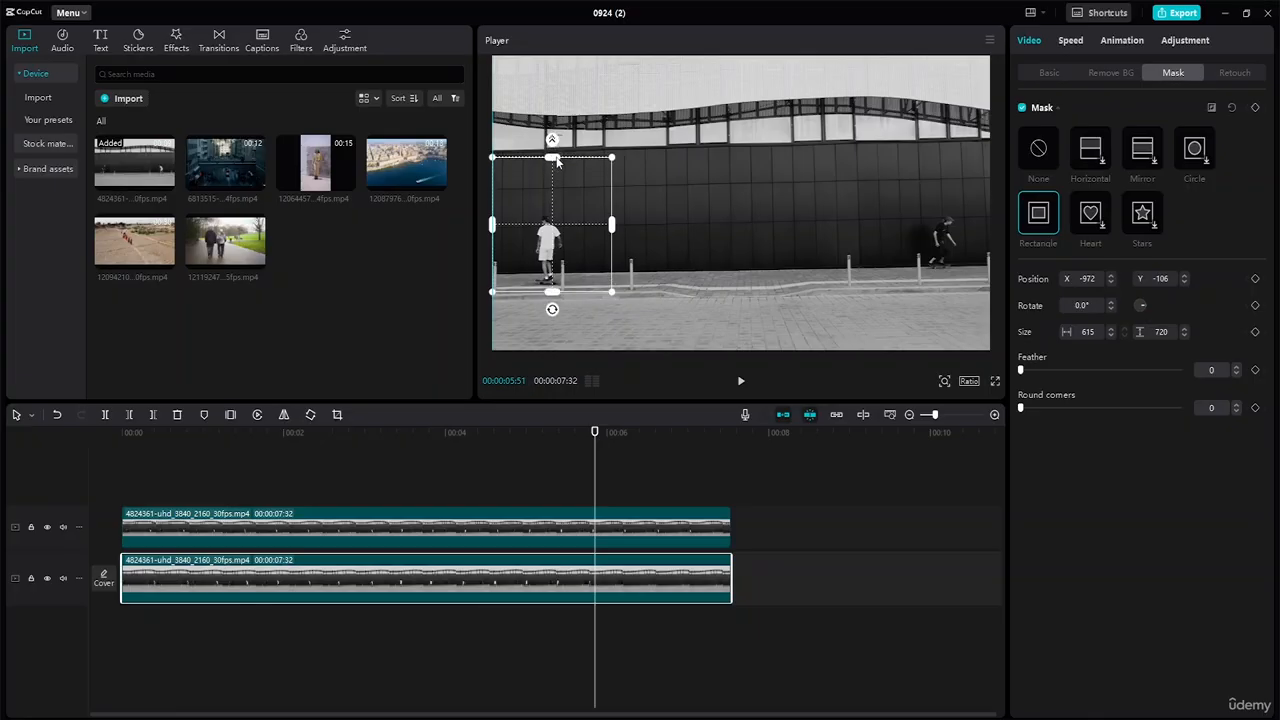
pyautogui.moveTo(561, 229); pyautogui.dragTo(561, 229)
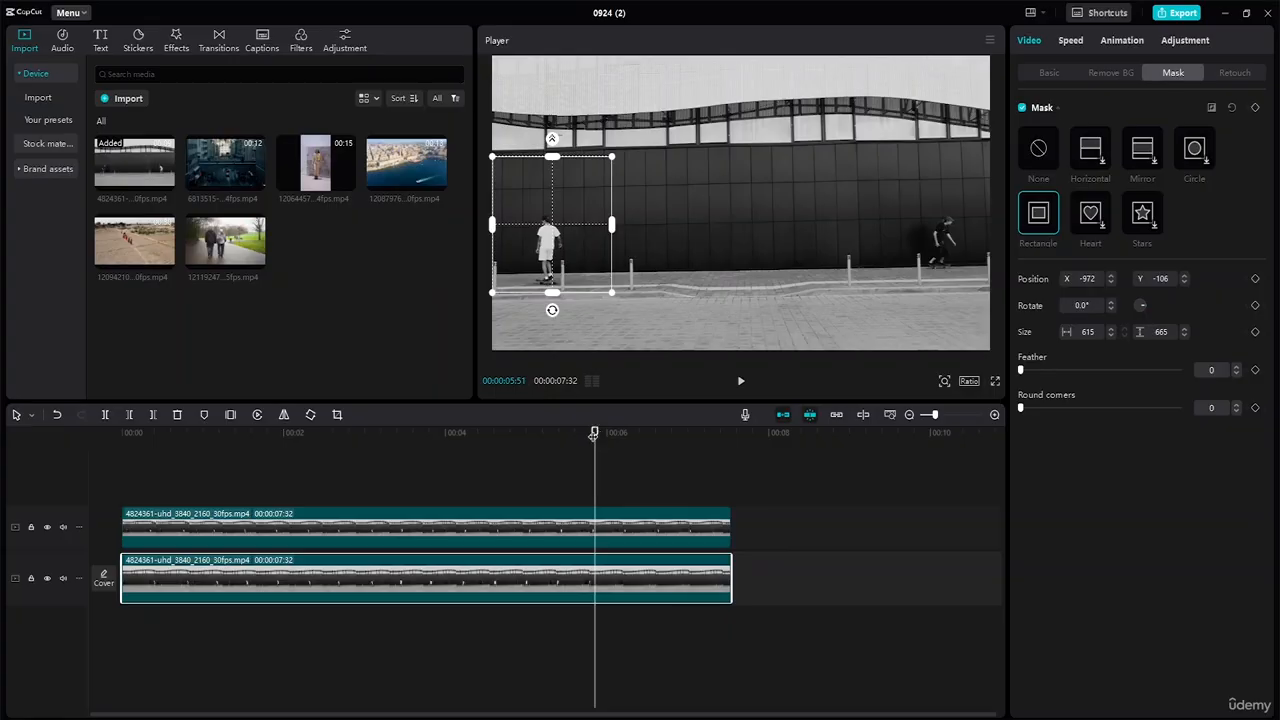
# Play the video from the start to check the mask, stopping just before five seconds.
pyautogui.moveTo(596, 432); pyautogui.dragTo(13, 395)
pyautogui.press('space')
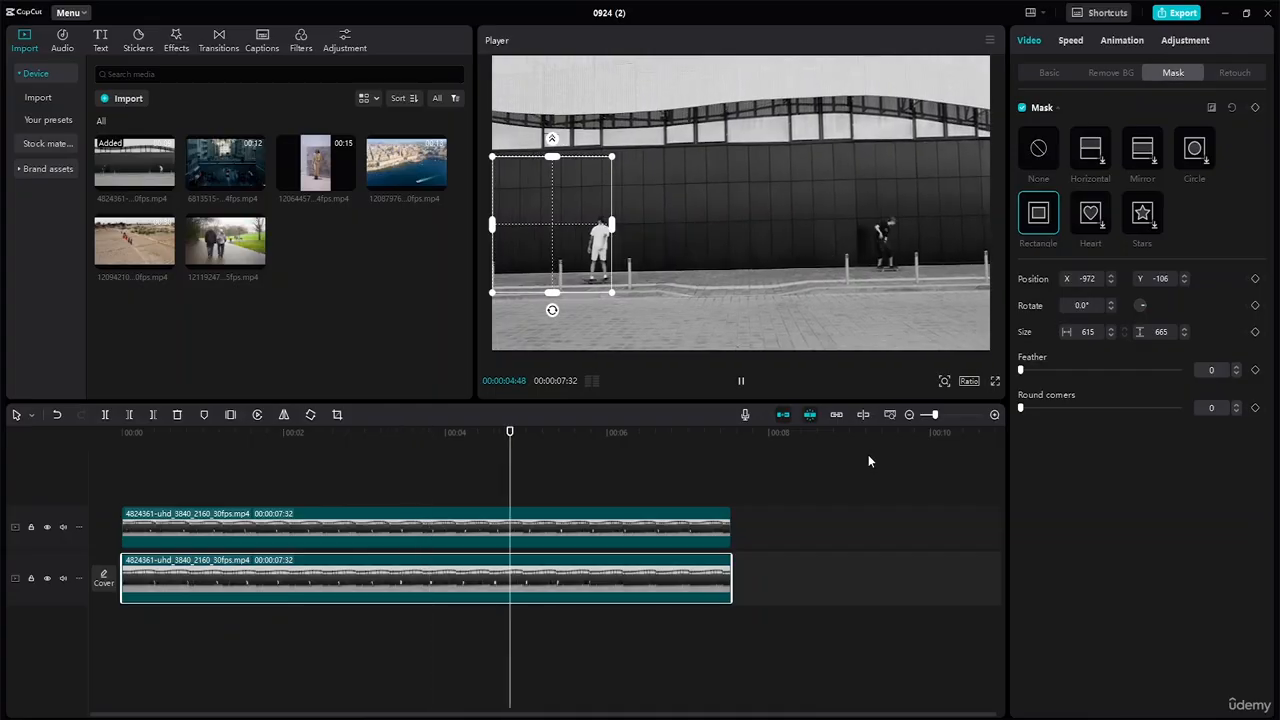
pyautogui.press('space')
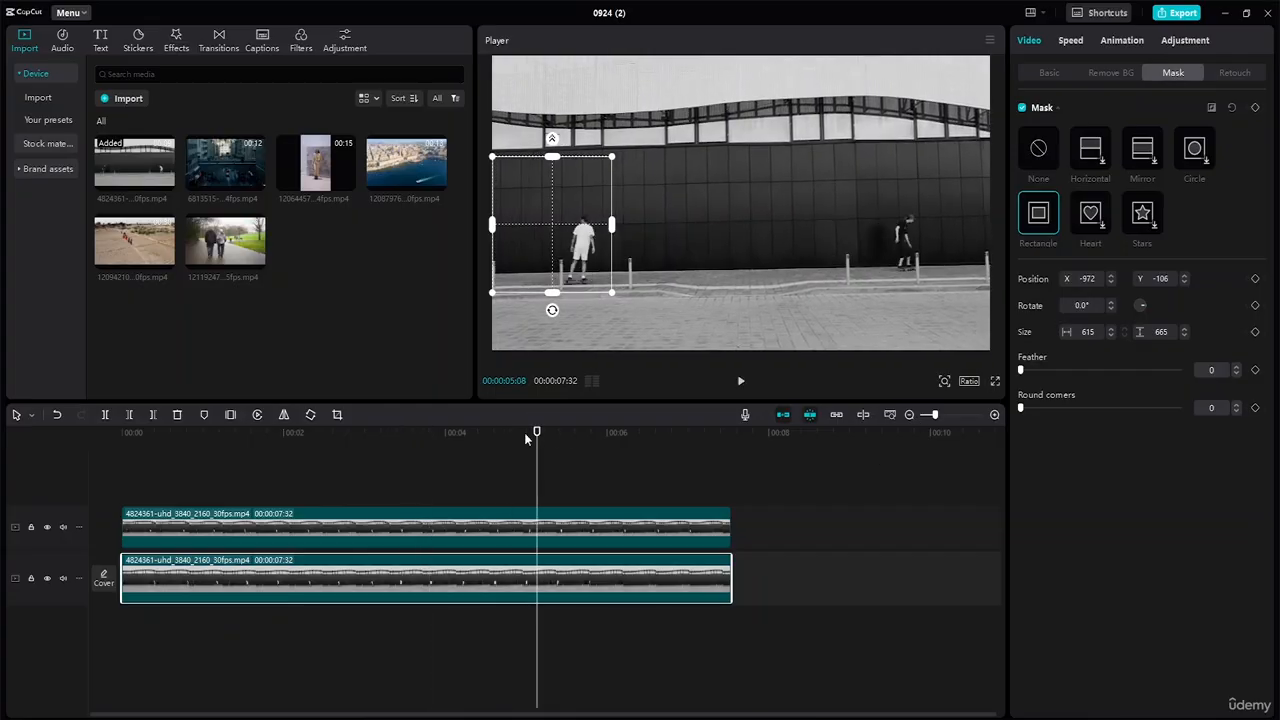
pyautogui.moveTo(535, 434)
pyautogui.mouseDown()
pyautogui.moveTo(500, 434)
pyautogui.moveTo(522, 436)
pyautogui.mouseUp()
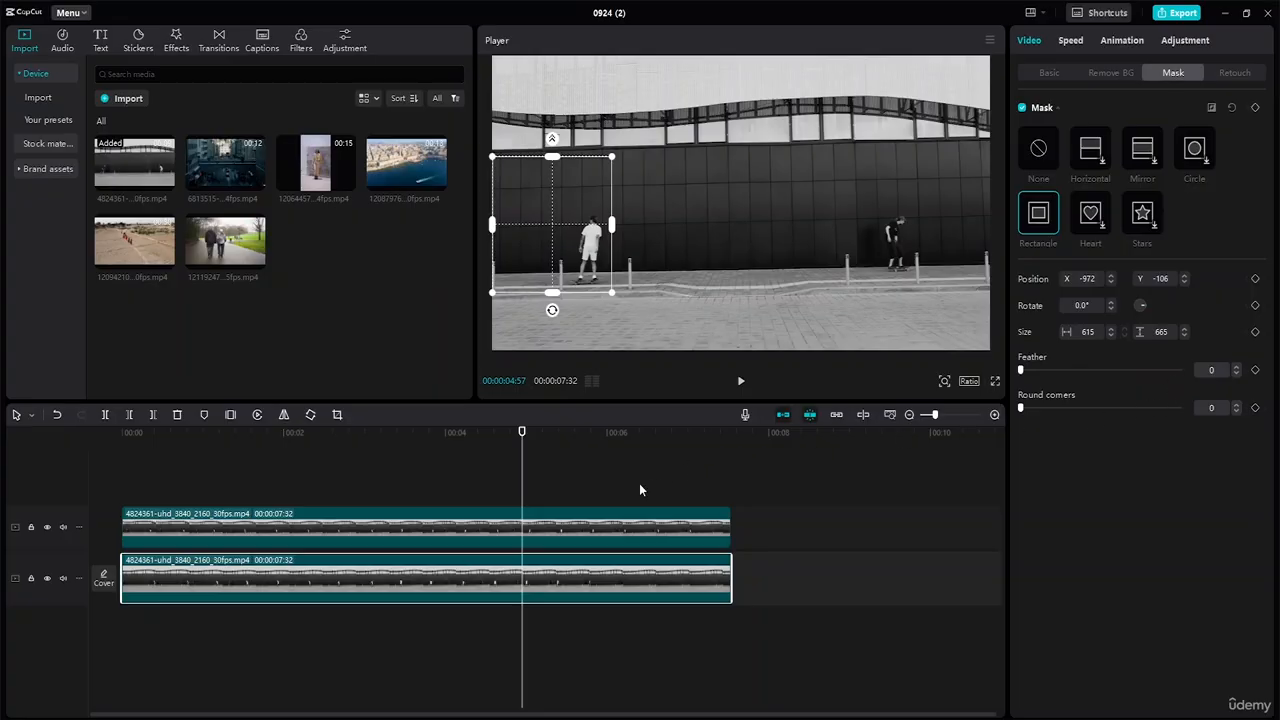
# Lift the masked clip onto the upper track and move the unmasked clip down to the main track.
pyautogui.click(539, 528)
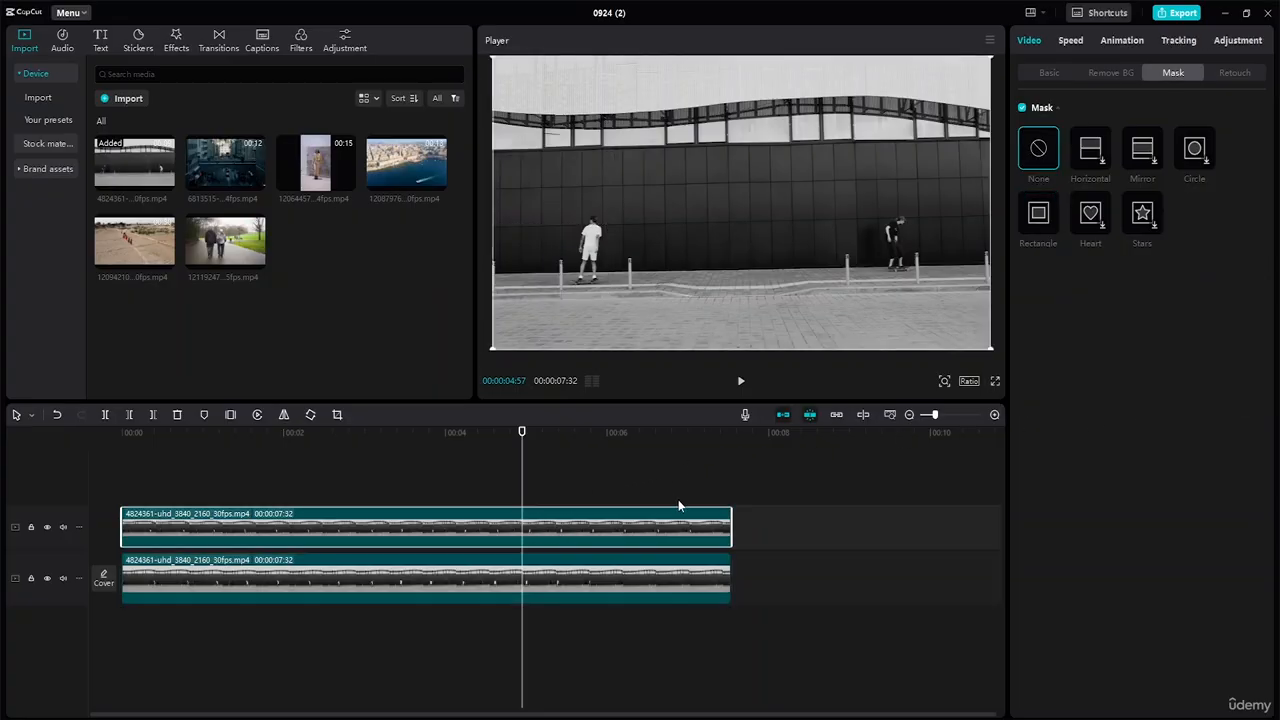
pyautogui.click(555, 573)
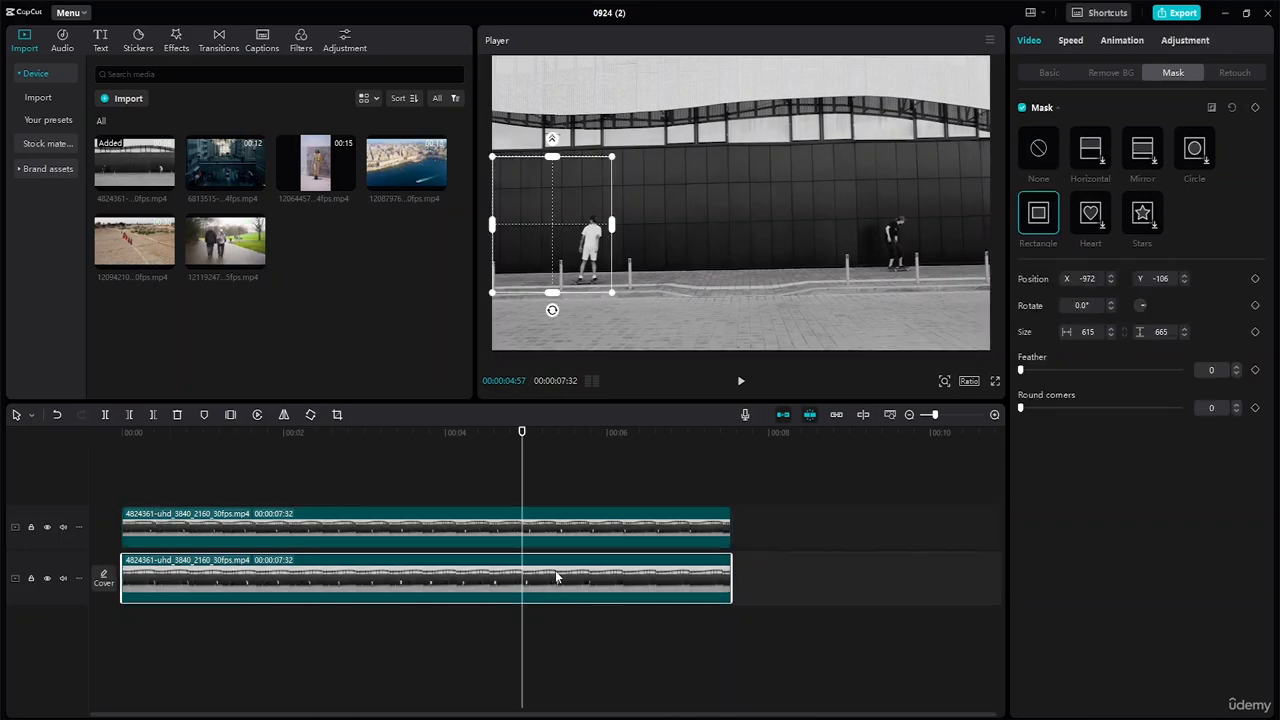
pyautogui.moveTo(589, 517); pyautogui.dragTo(1207, 533)
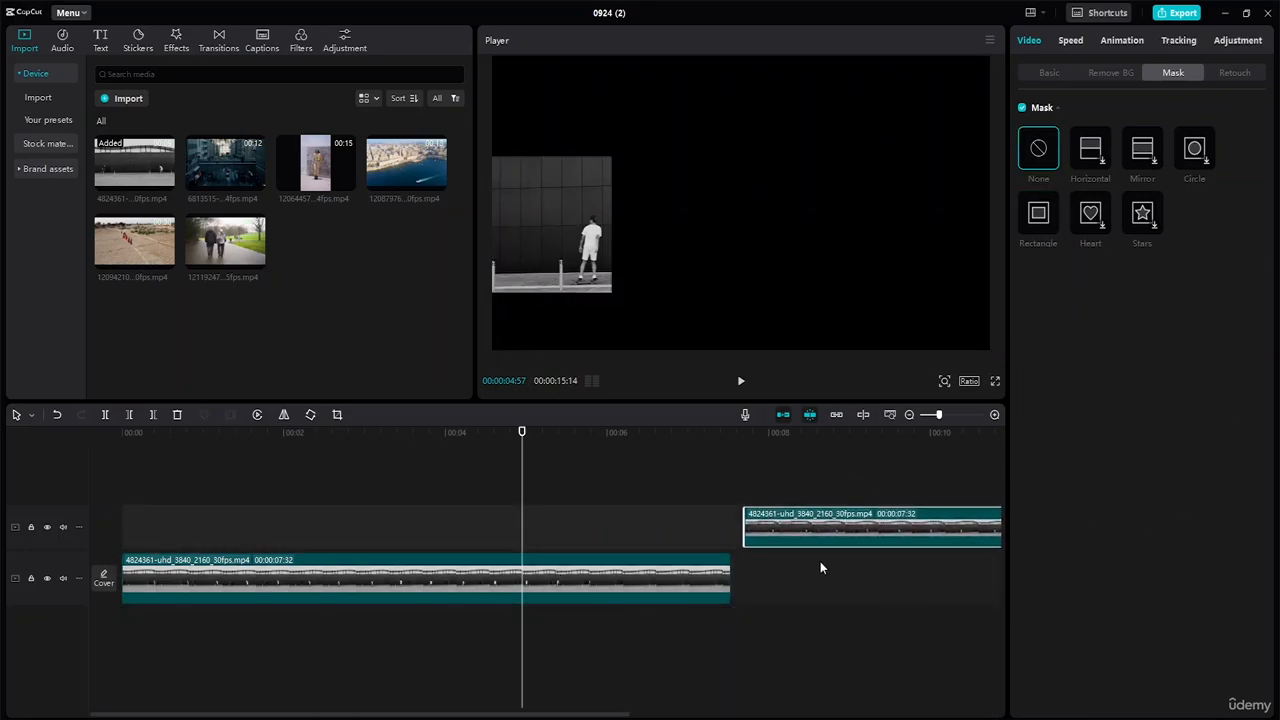
pyautogui.moveTo(622, 578); pyautogui.dragTo(620, 529)
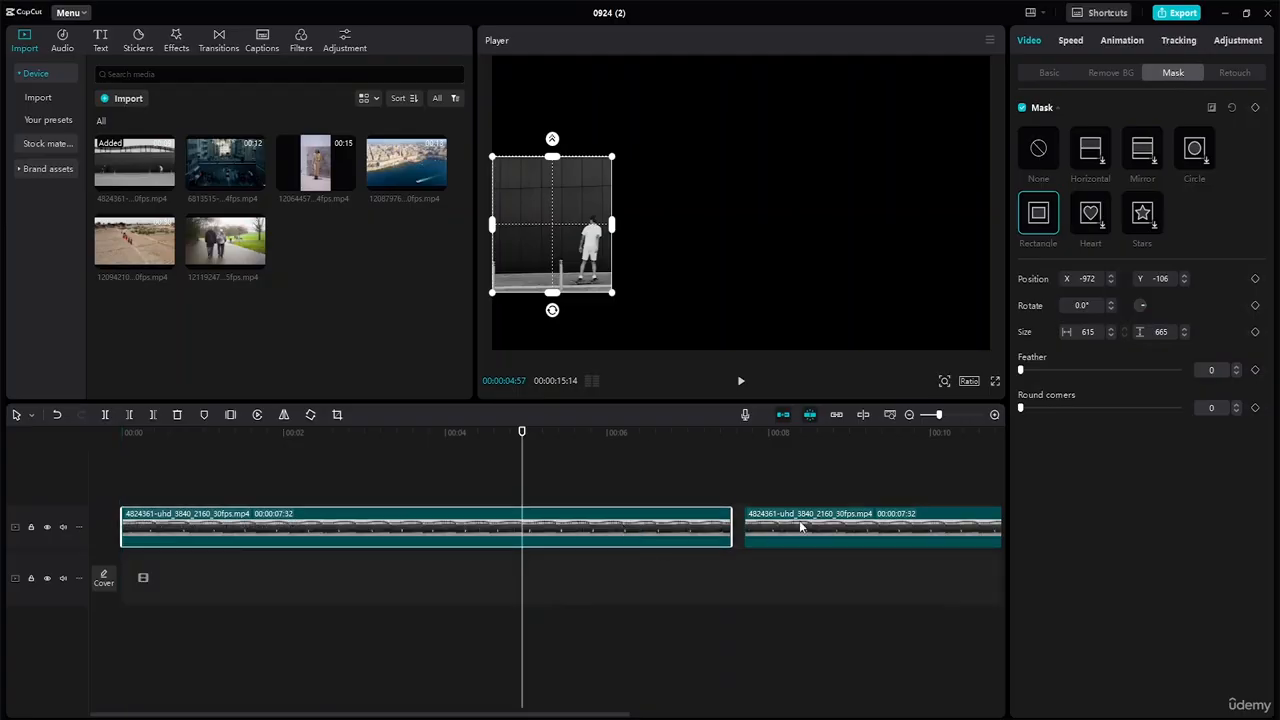
pyautogui.moveTo(800, 526); pyautogui.dragTo(176, 566)
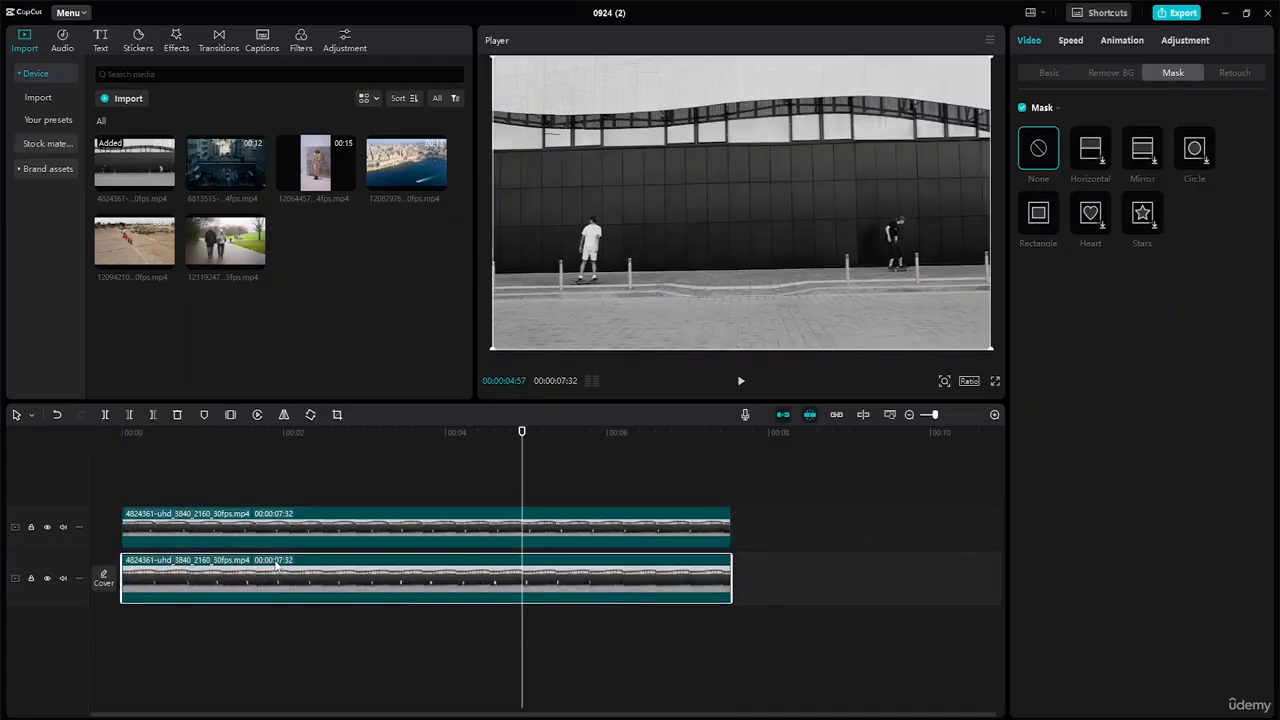
pyautogui.click(585, 533)
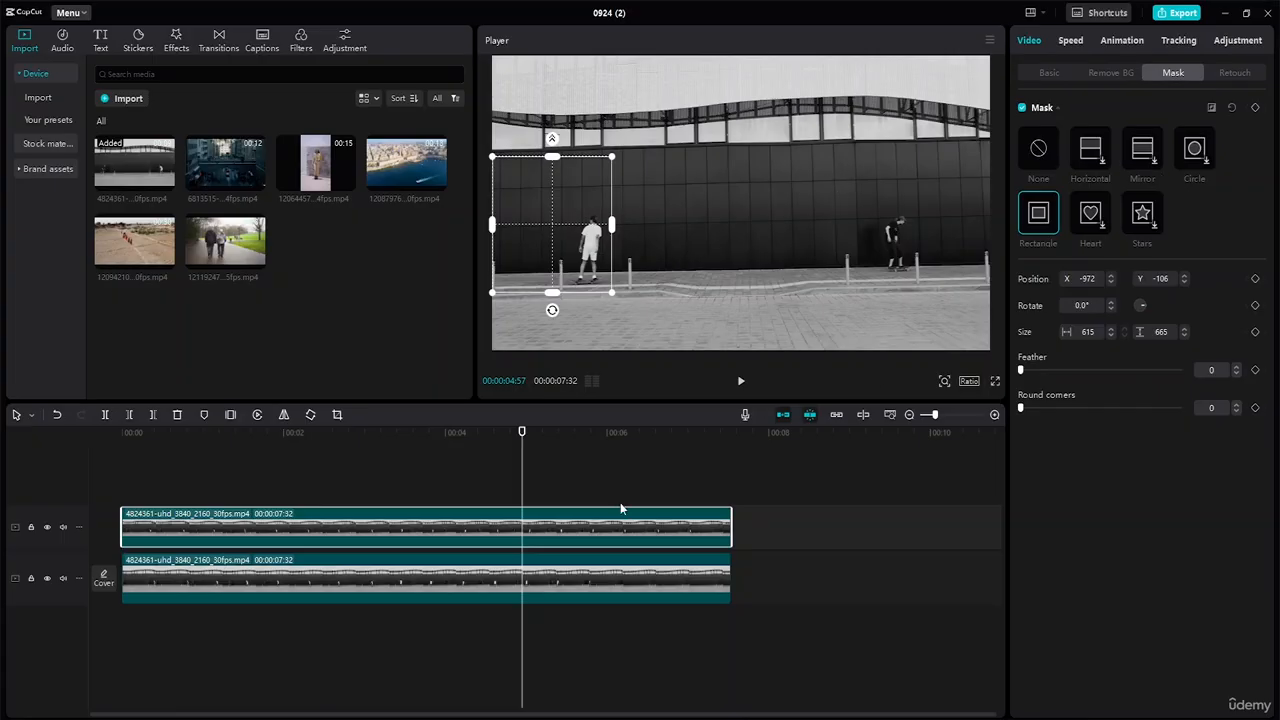
pyautogui.moveTo(523, 434)
pyautogui.mouseDown()
pyautogui.moveTo(474, 437)
pyautogui.moveTo(535, 435)
pyautogui.moveTo(440, 428)
pyautogui.moveTo(535, 432)
pyautogui.mouseUp()
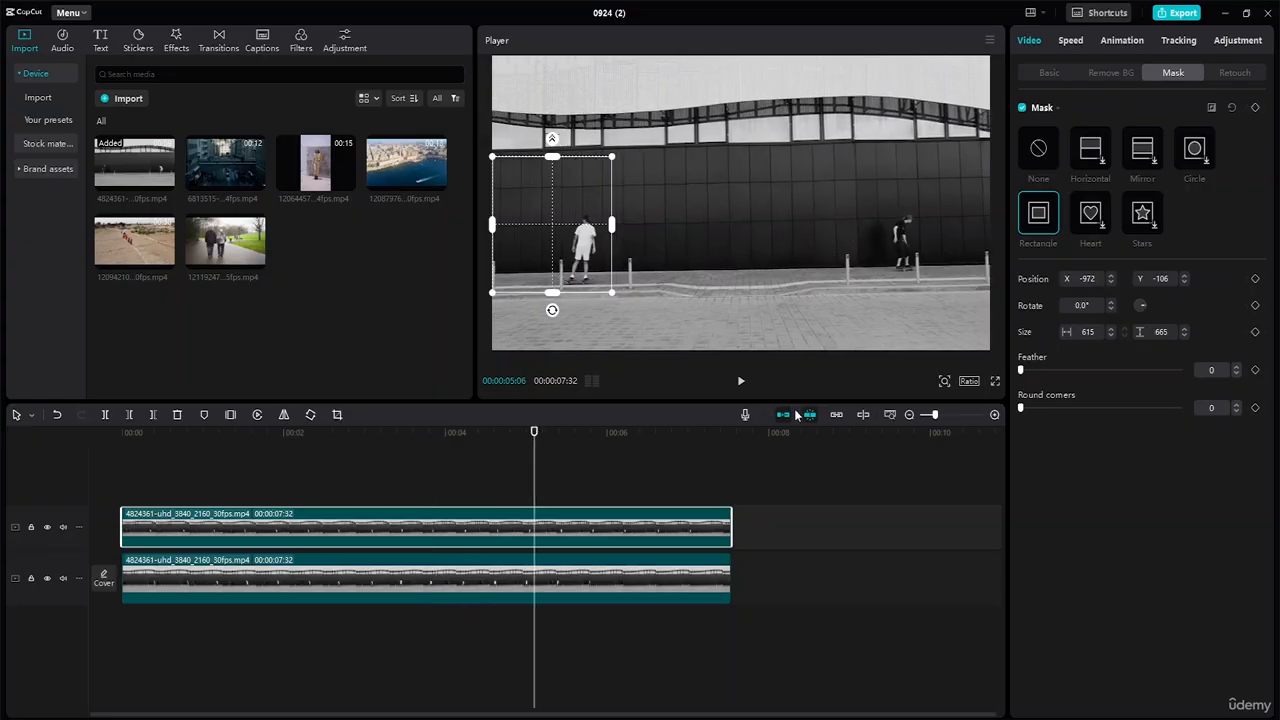
# Try scaling the overlay clip up to 155% and shifting it right in the preview.
pyautogui.click(1063, 72)
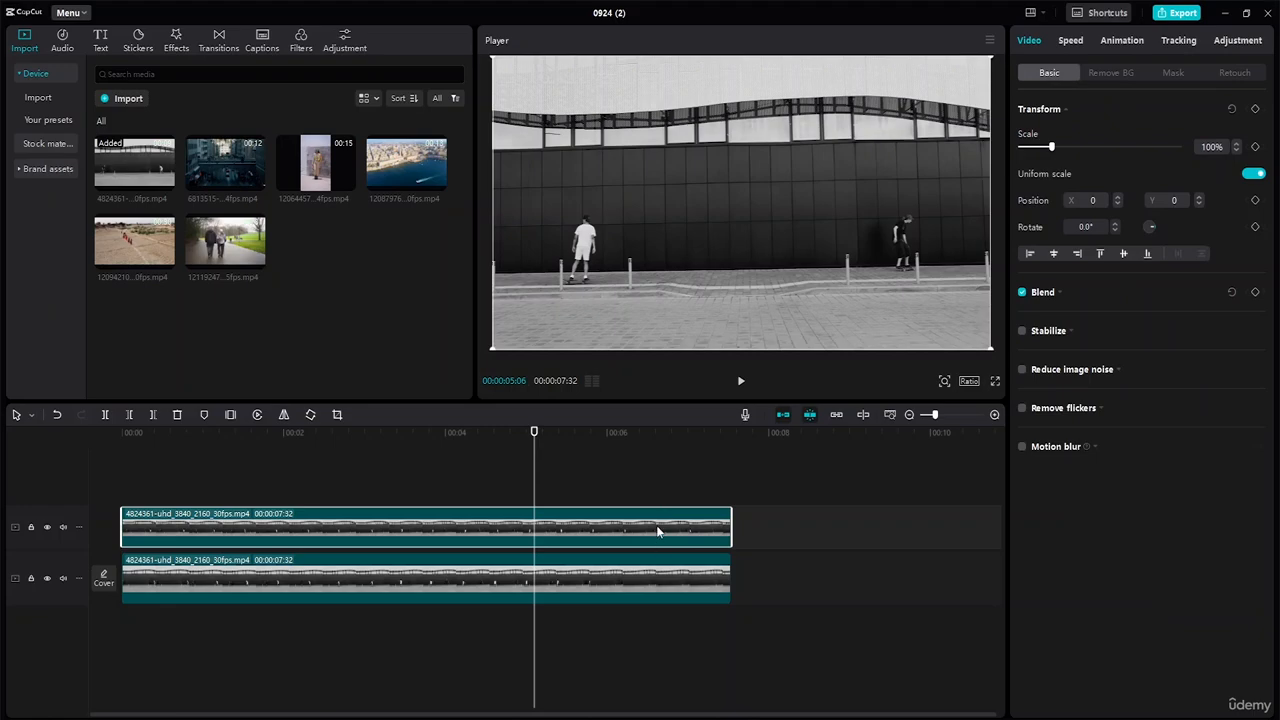
pyautogui.moveTo(1054, 145)
pyautogui.mouseDown()
pyautogui.moveTo(1068, 146)
pyautogui.moveTo(1041, 147)
pyautogui.moveTo(1054, 152)
pyautogui.mouseUp()
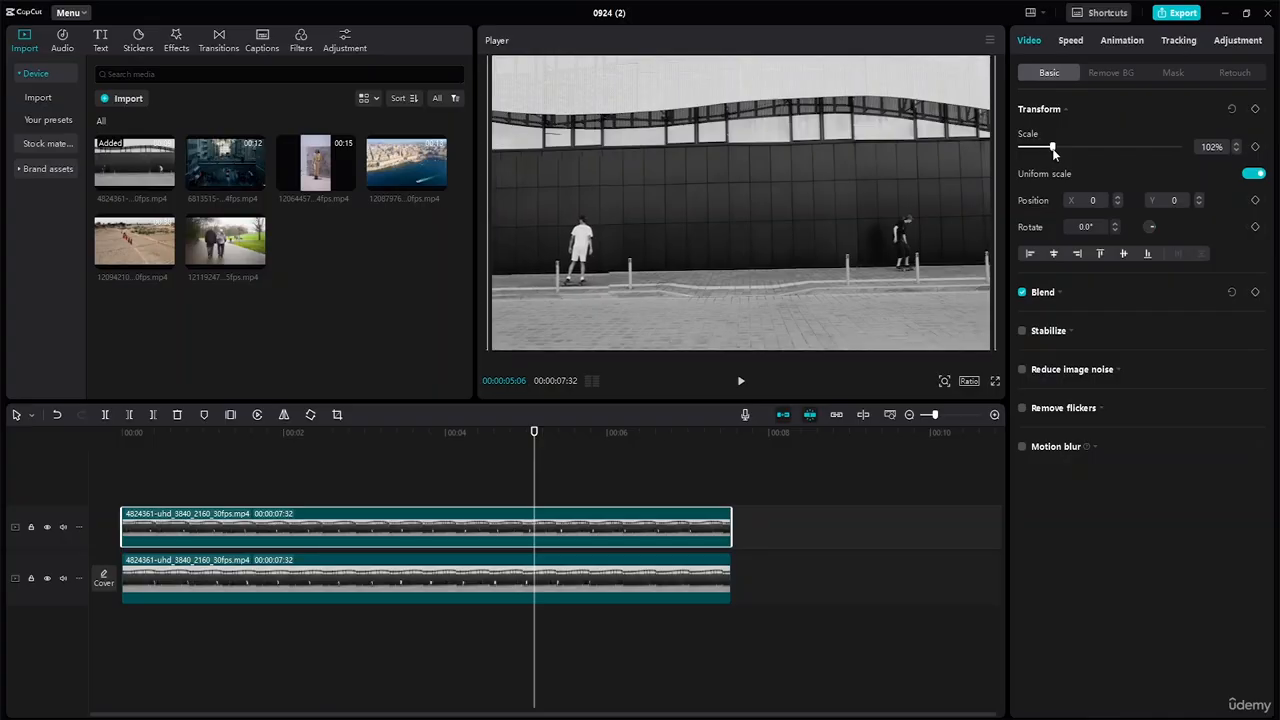
pyautogui.click(1118, 197)
pyautogui.click(1118, 197)
pyautogui.click(1118, 197)
pyautogui.click(1118, 197)
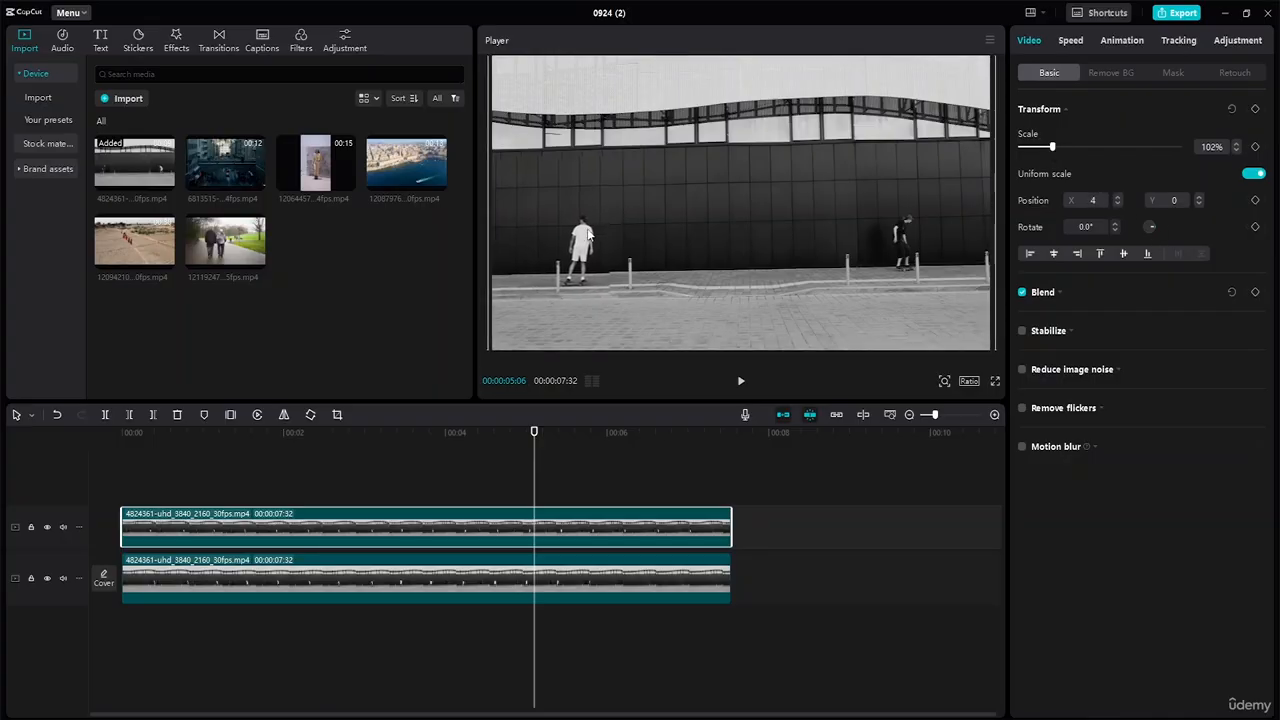
pyautogui.moveTo(588, 235); pyautogui.dragTo(617, 237)
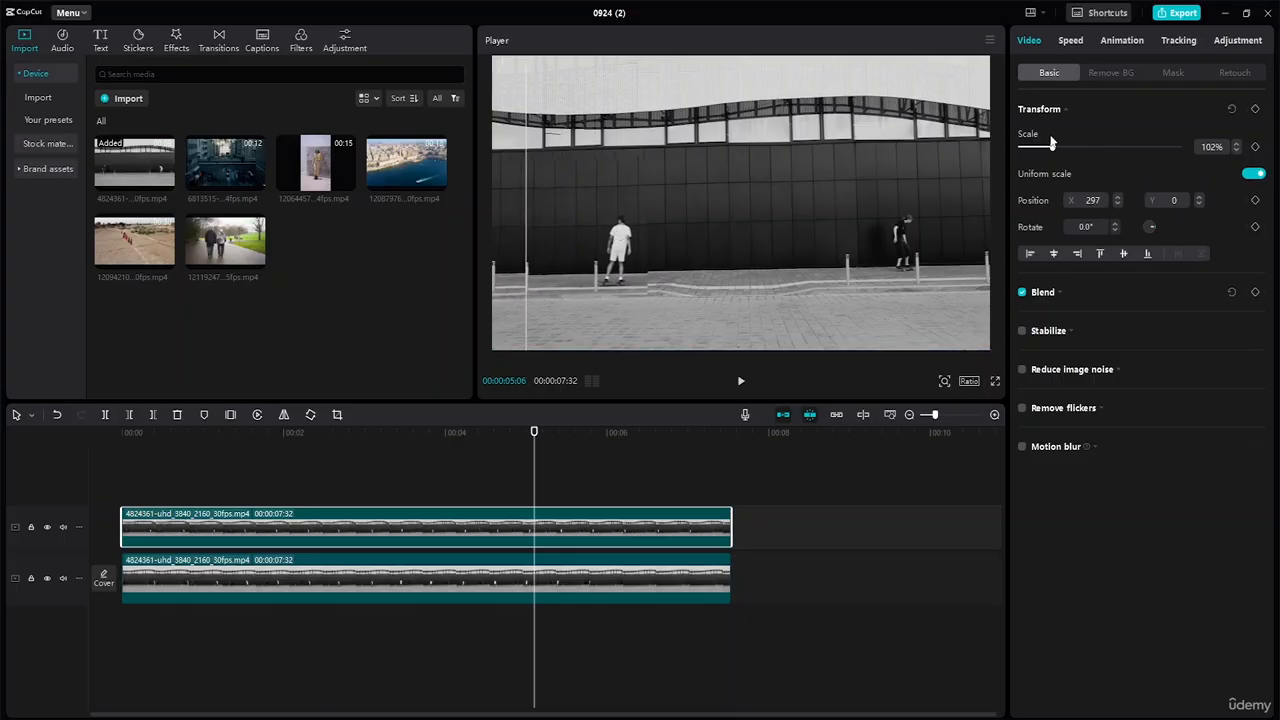
pyautogui.moveTo(1052, 148); pyautogui.dragTo(1069, 149)
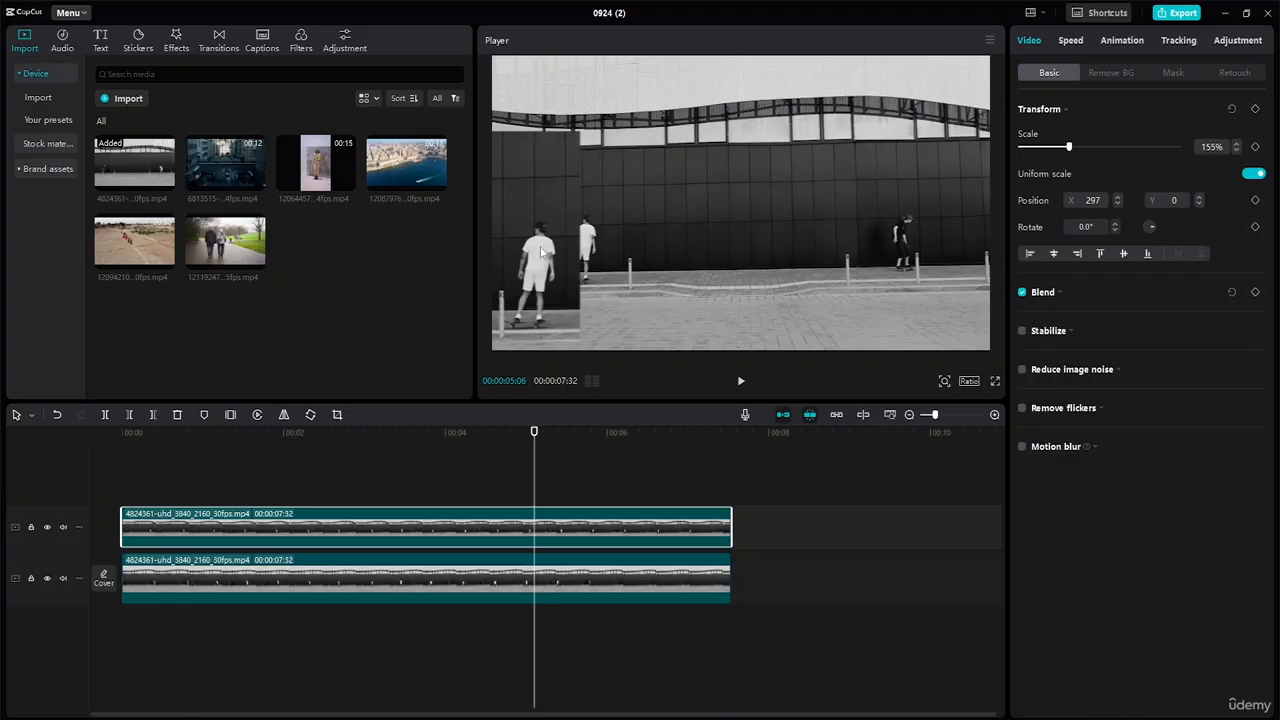
pyautogui.moveTo(544, 250); pyautogui.dragTo(640, 232)
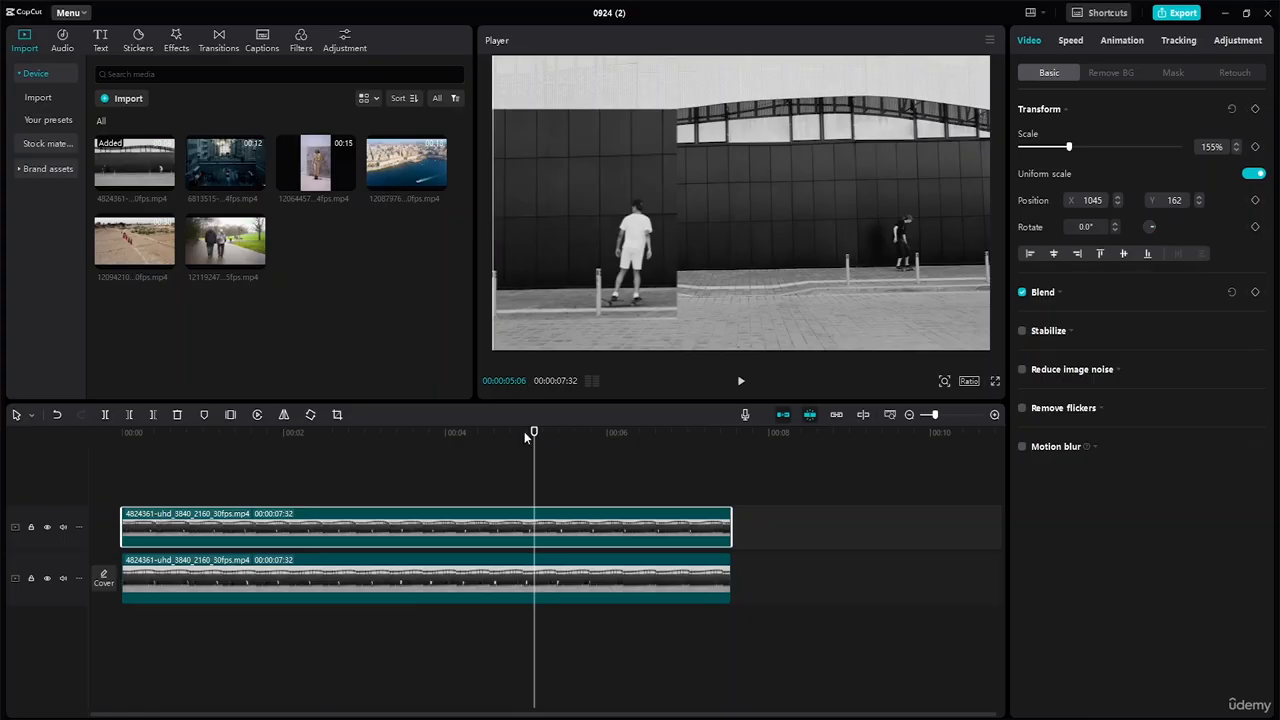
# Undo the trial zoom and move with Ctrl+Z twice, replay, and show the Mask settings.
pyautogui.moveTo(527, 435); pyautogui.dragTo(42, 438)
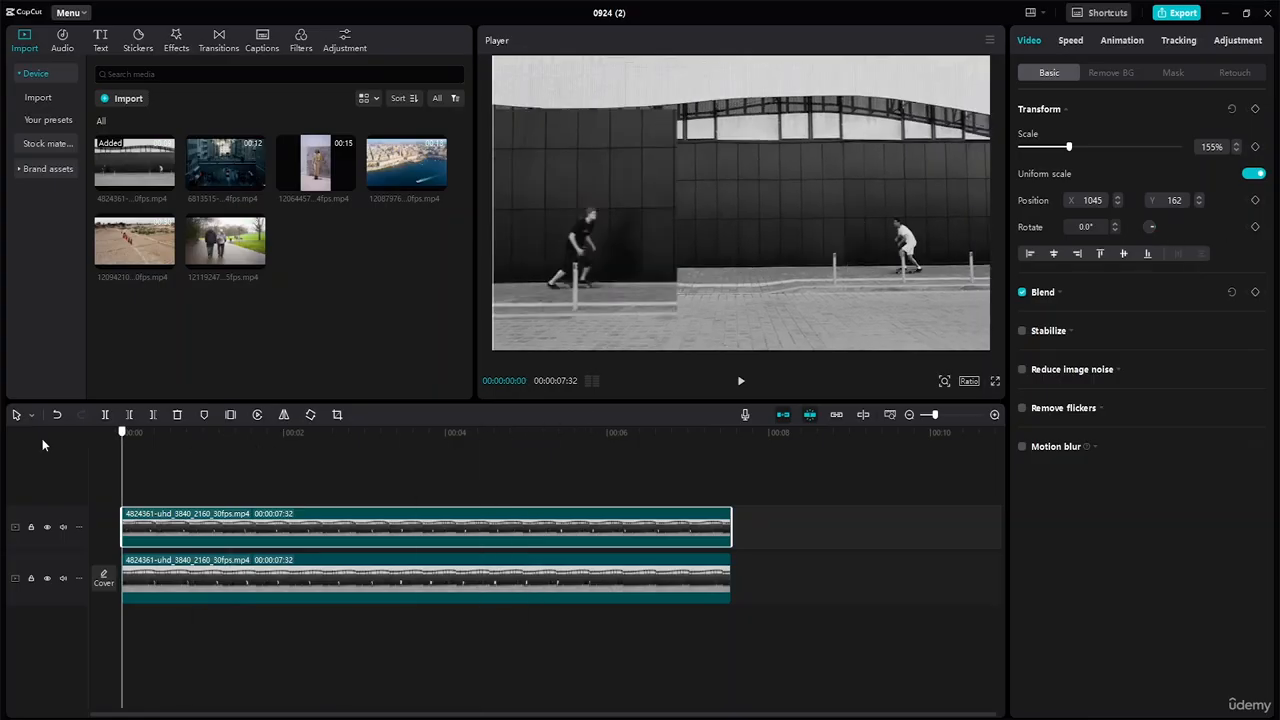
pyautogui.hotkey('ctrl', 'z')
pyautogui.hotkey('ctrl', 'z')
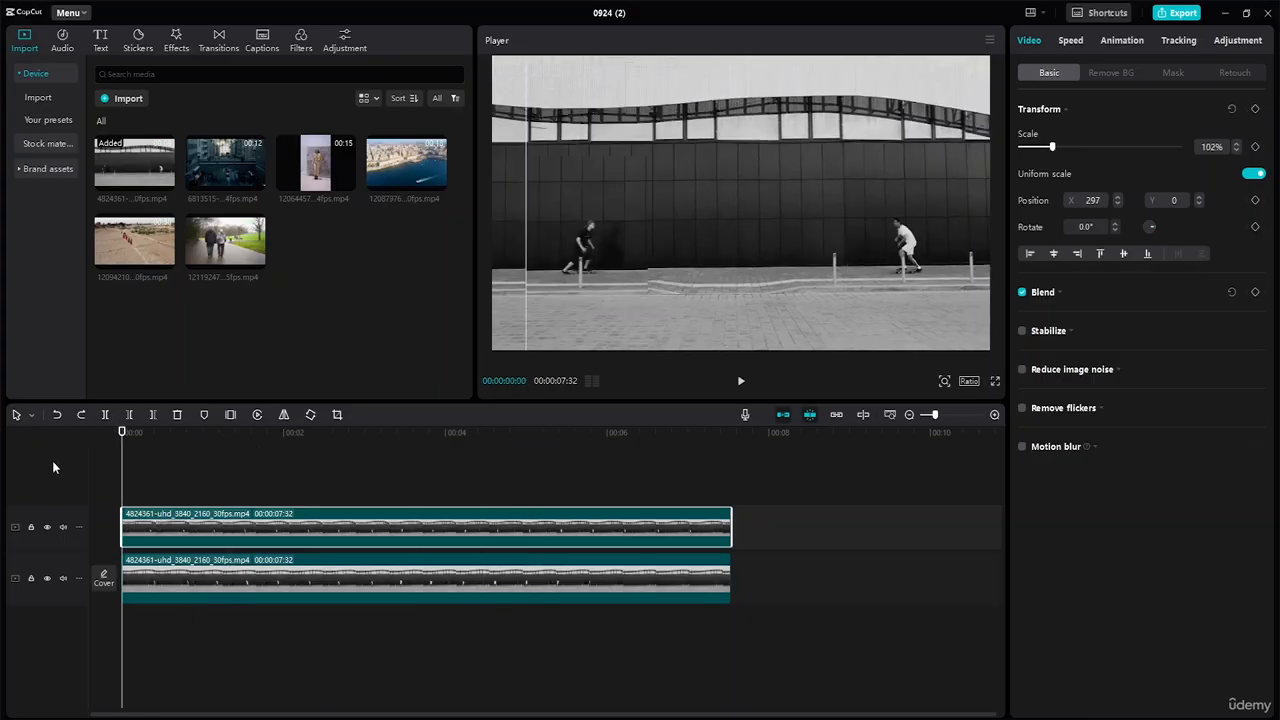
pyautogui.hotkey('ctrl', 'z')
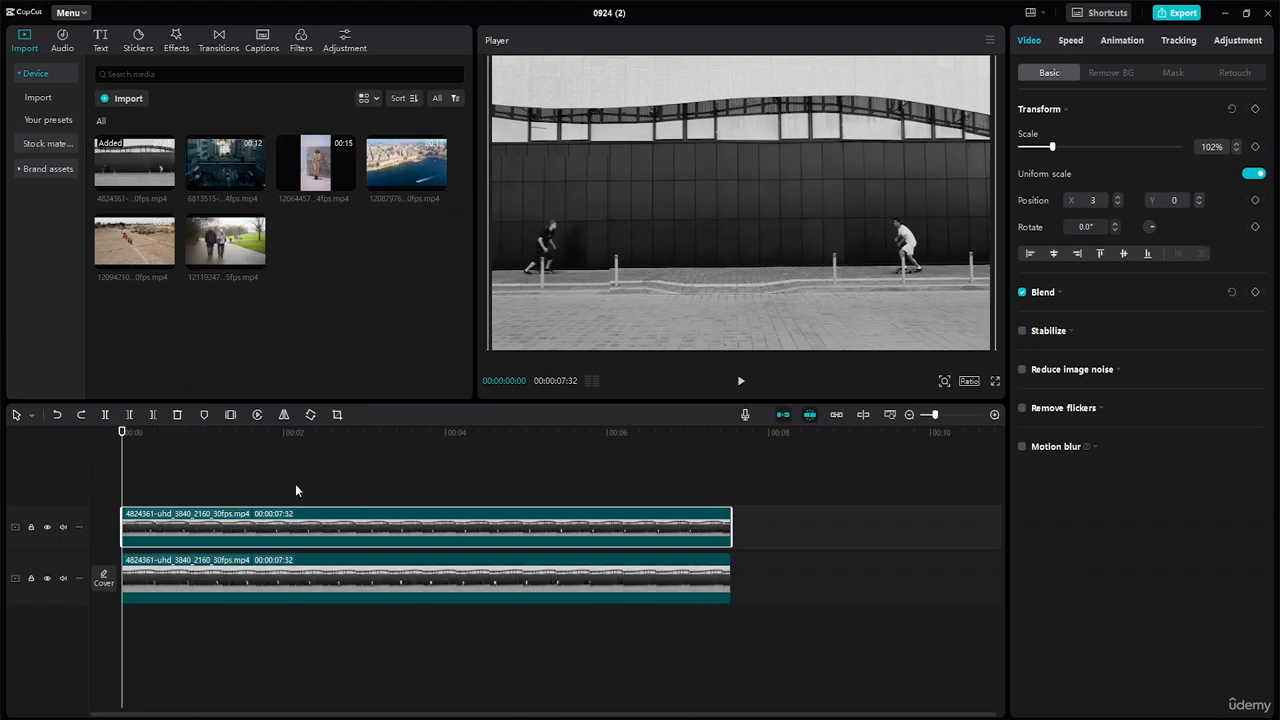
pyautogui.press('space')
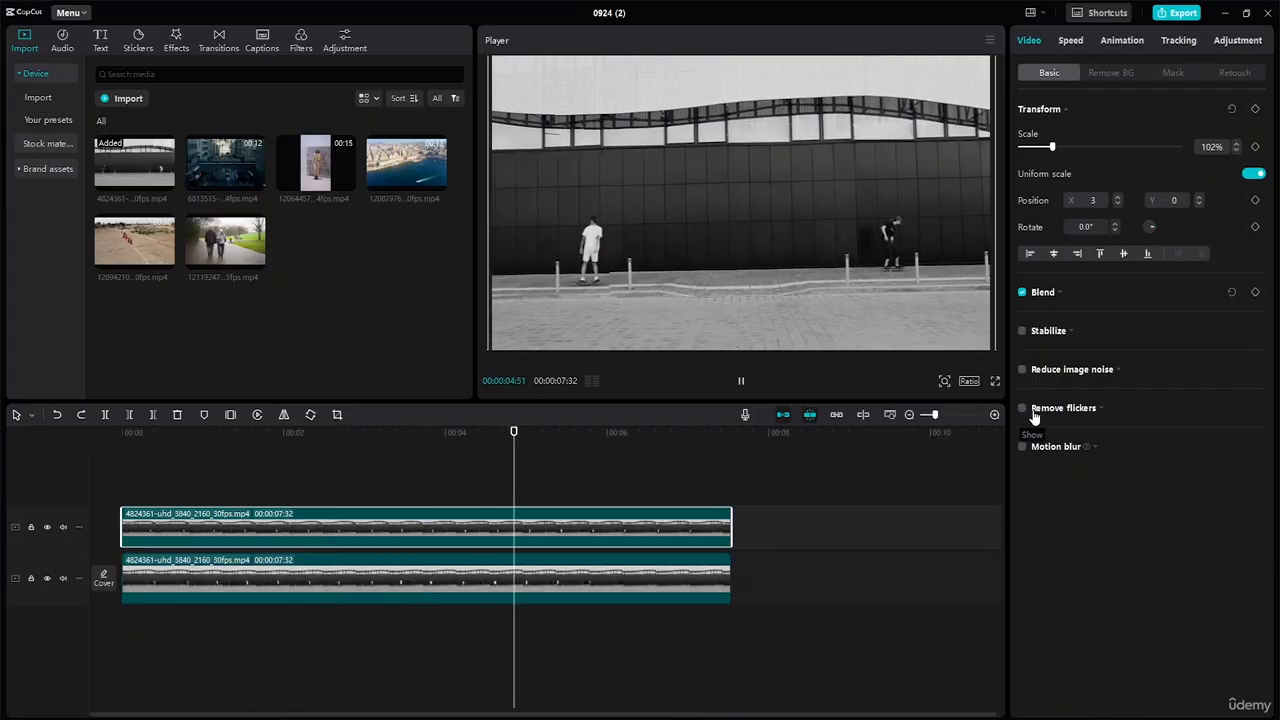
pyautogui.press('space')
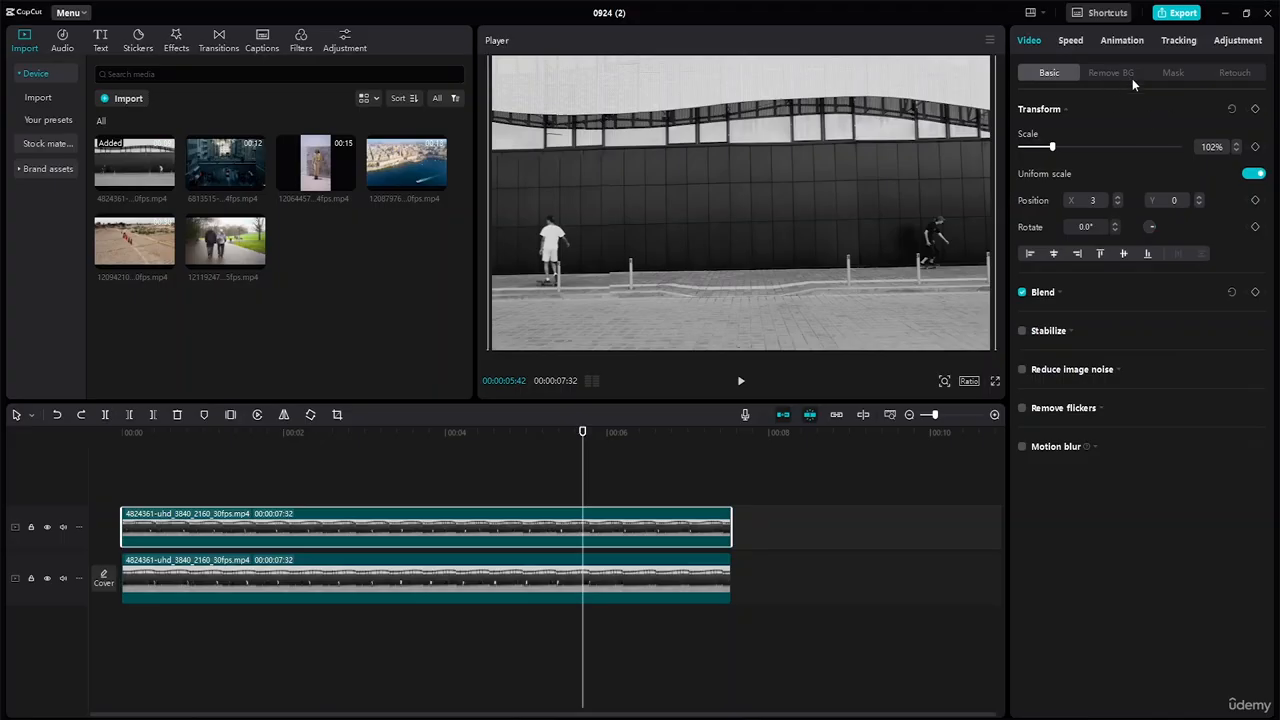
pyautogui.click(1176, 71)
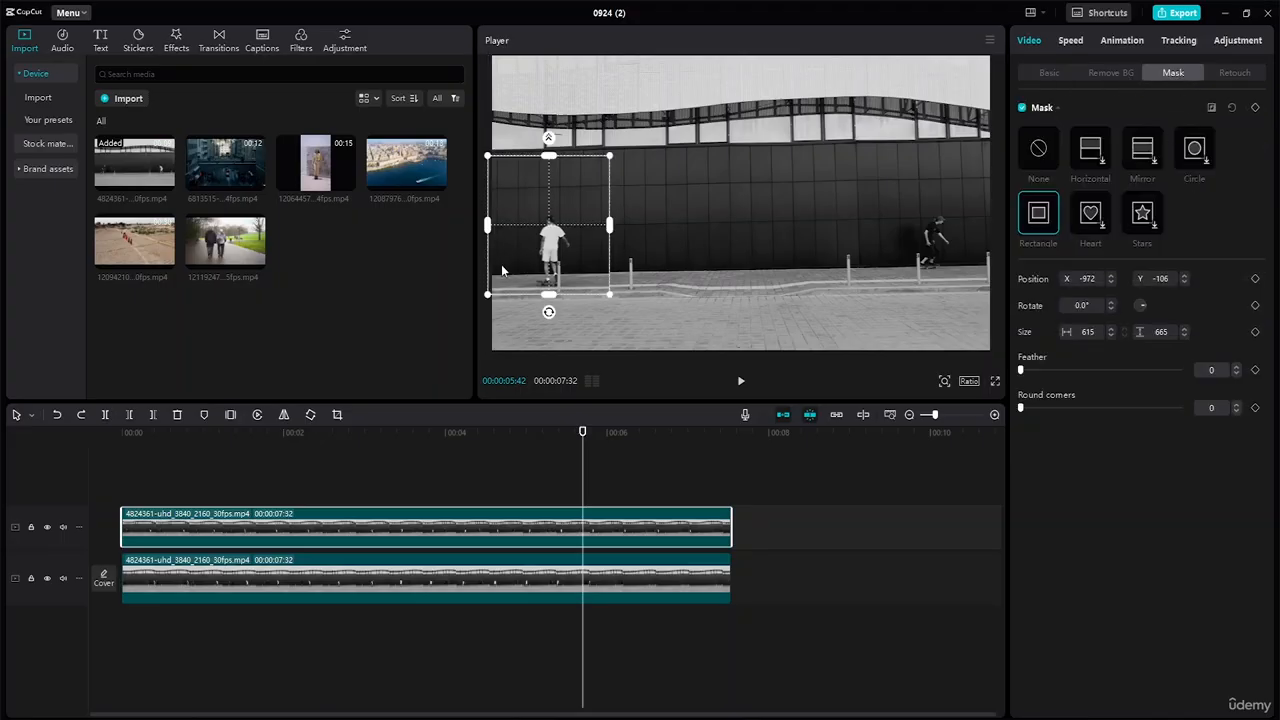
# Nudge the rectangle mask to -949, -116 to frame the skater, then return to about 4:38.
pyautogui.moveTo(588, 214); pyautogui.dragTo(592, 218)
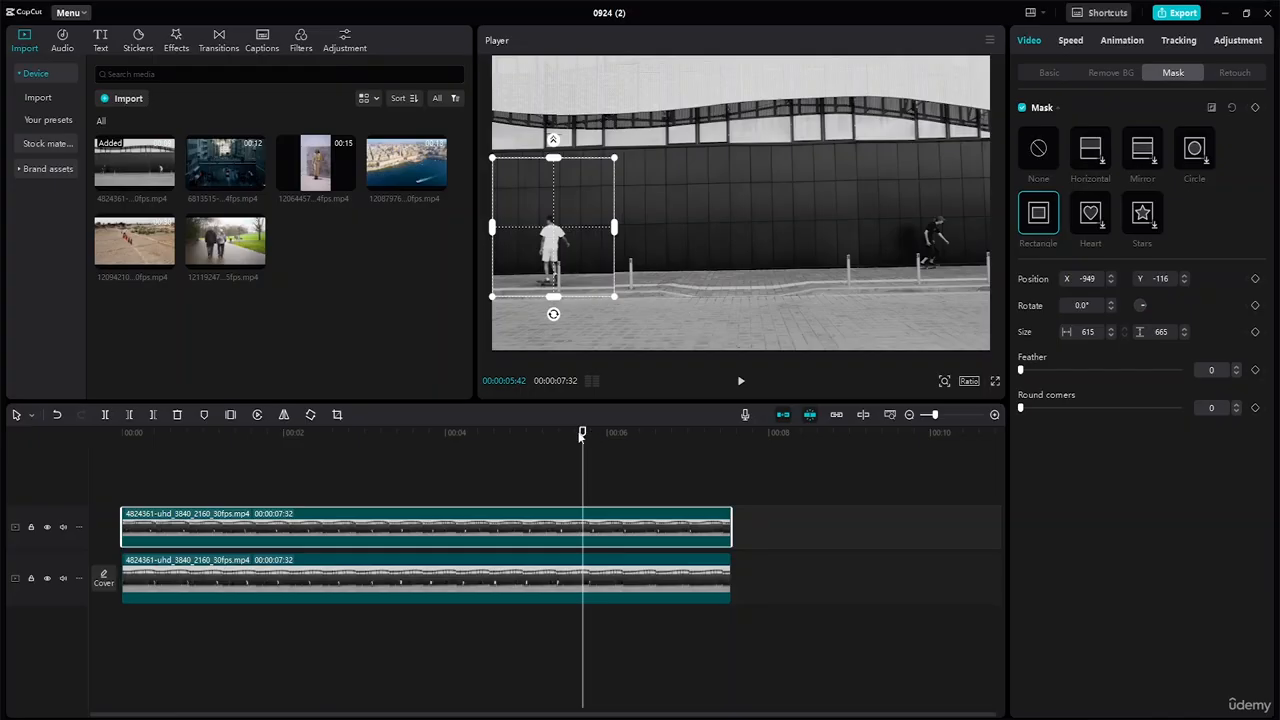
pyautogui.moveTo(582, 432); pyautogui.dragTo(507, 416)
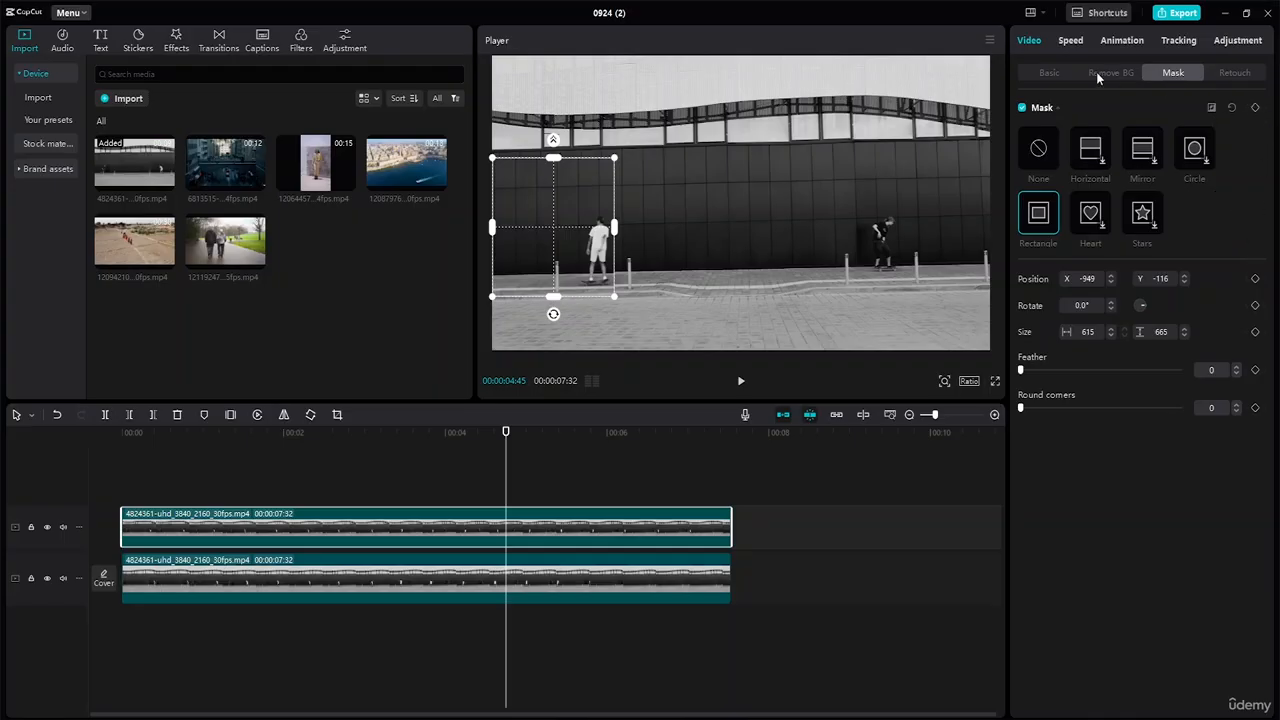
# Add Scale and Position keyframes at about 4:45 and again at 5:22.
pyautogui.click(1052, 73)
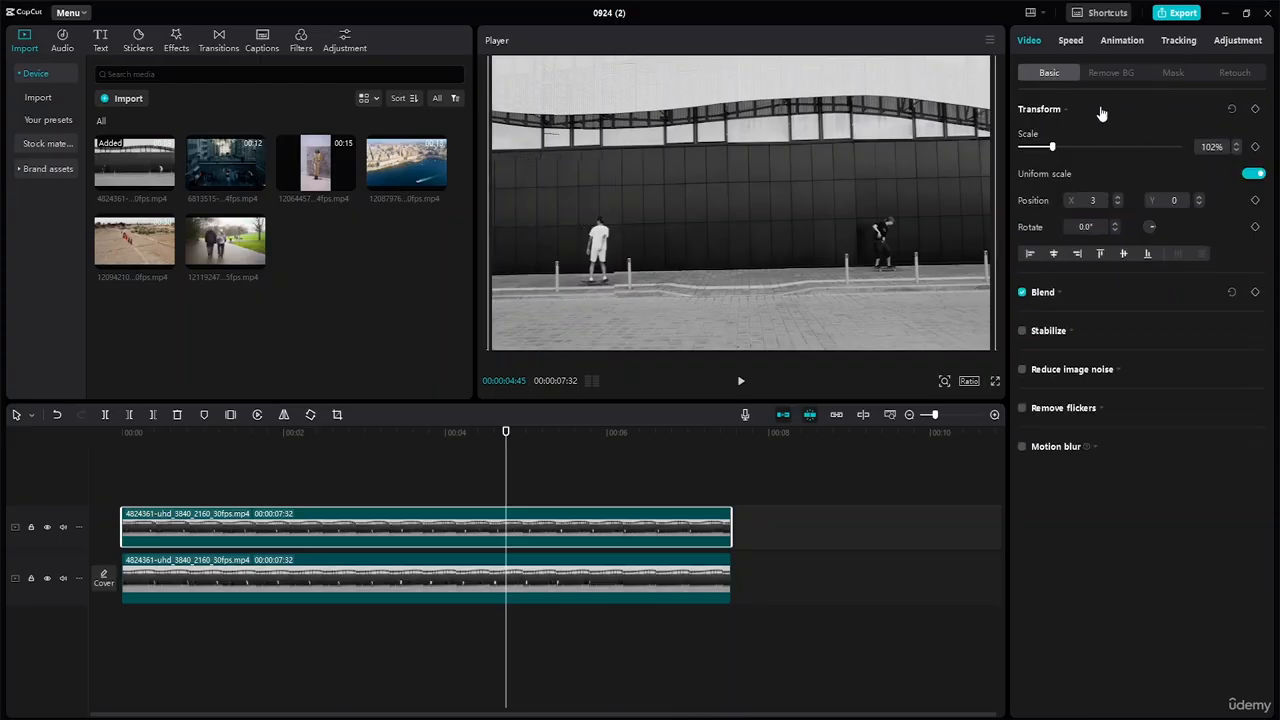
pyautogui.click(1256, 147)
pyautogui.click(1256, 201)
pyautogui.moveTo(506, 432); pyautogui.dragTo(556, 434)
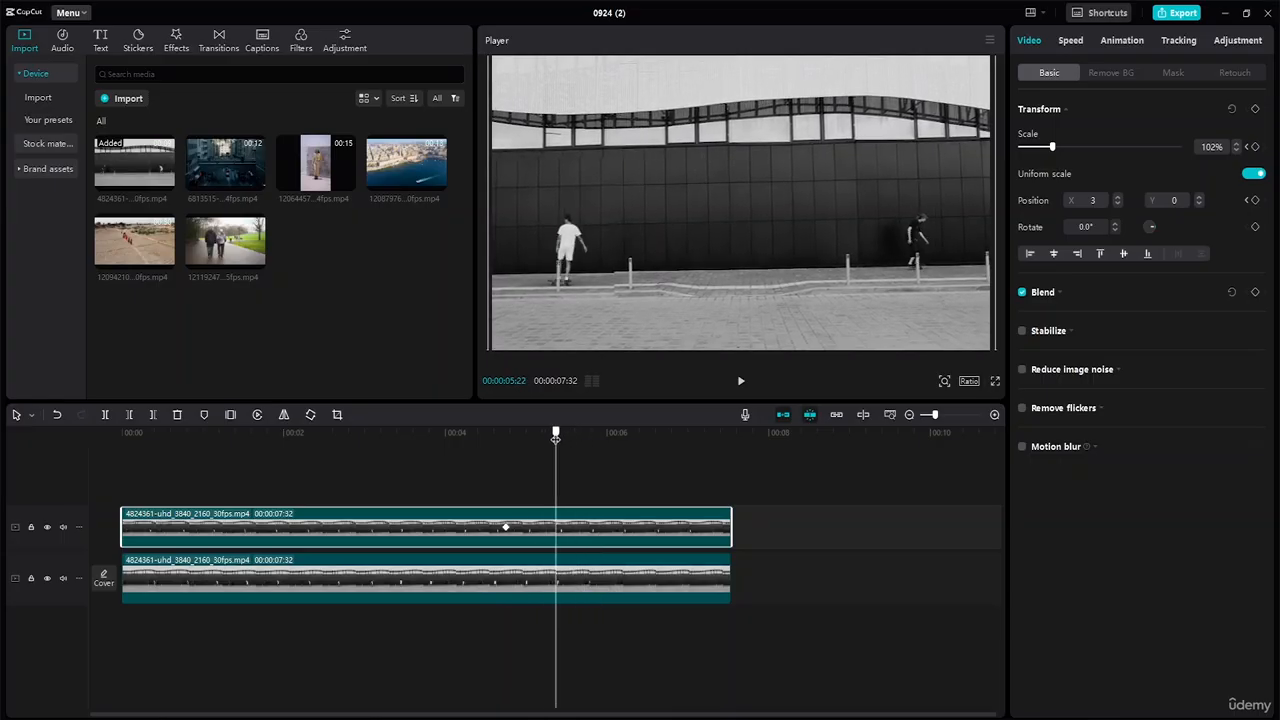
pyautogui.click(1255, 147)
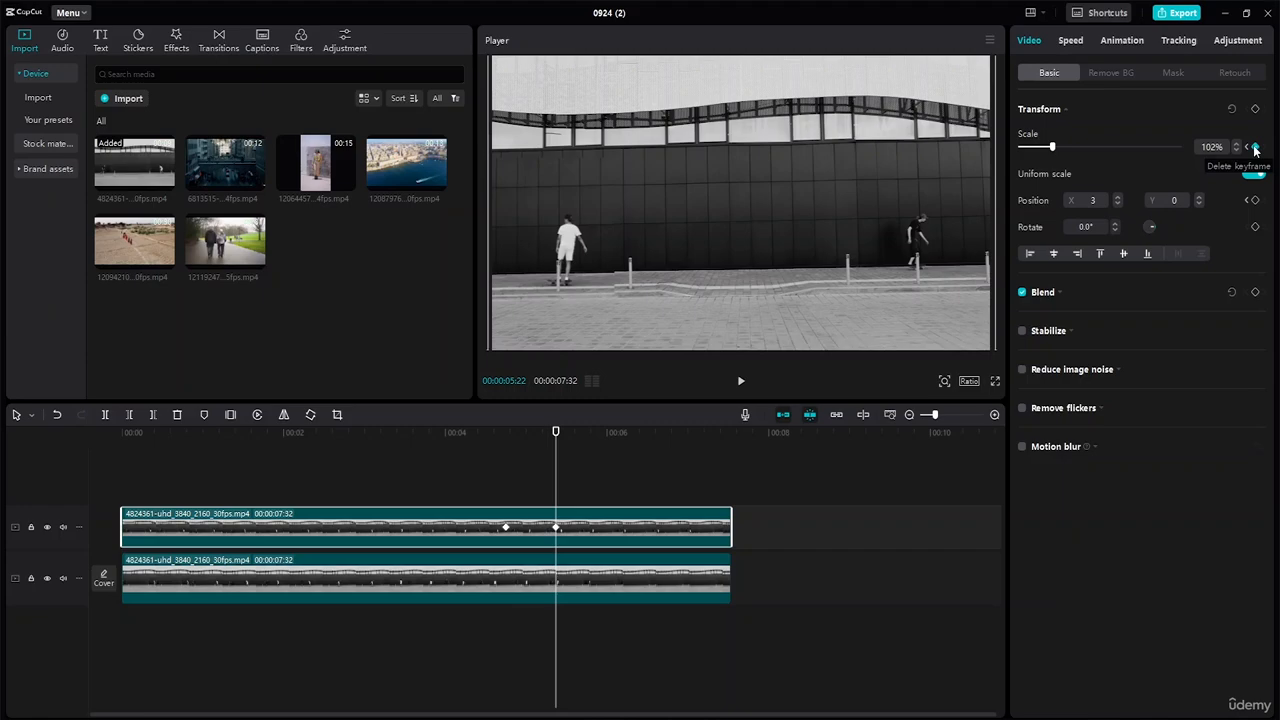
pyautogui.click(1256, 201)
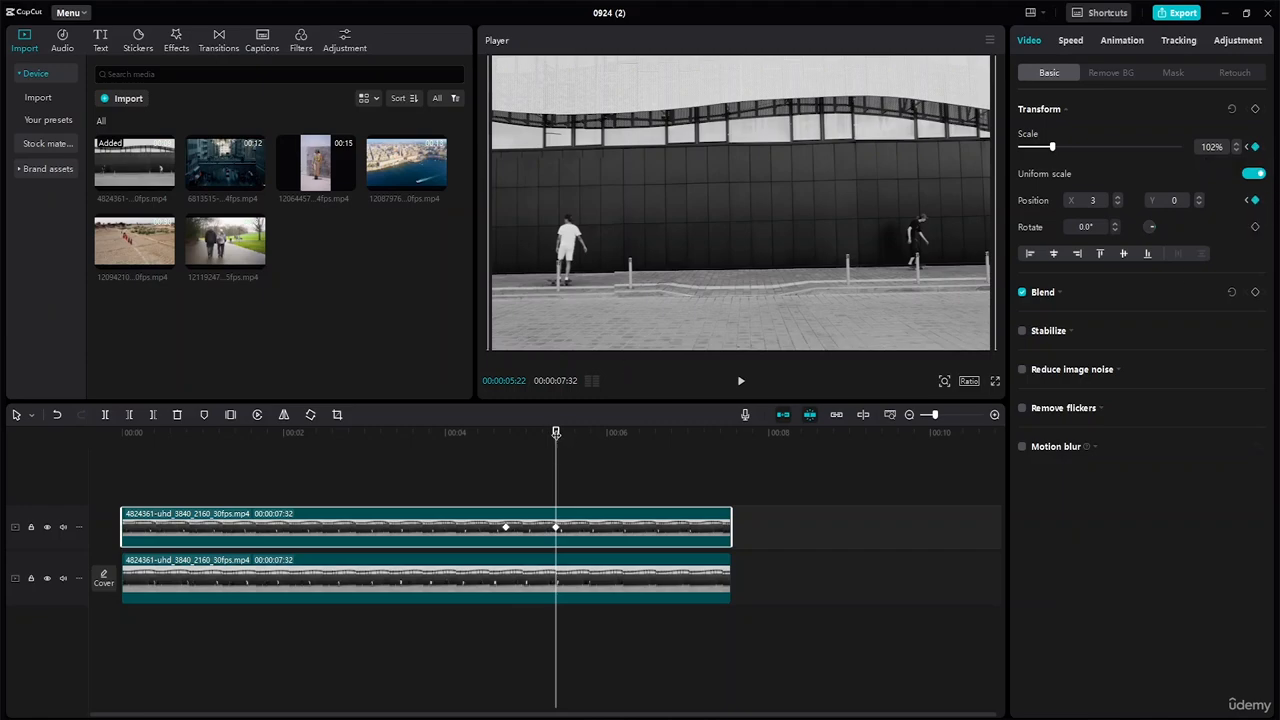
# Add Scale and Position keyframes at the clip's start, then zoom the overlay to 188% at 5:22.
pyautogui.moveTo(556, 433); pyautogui.dragTo(121, 433)
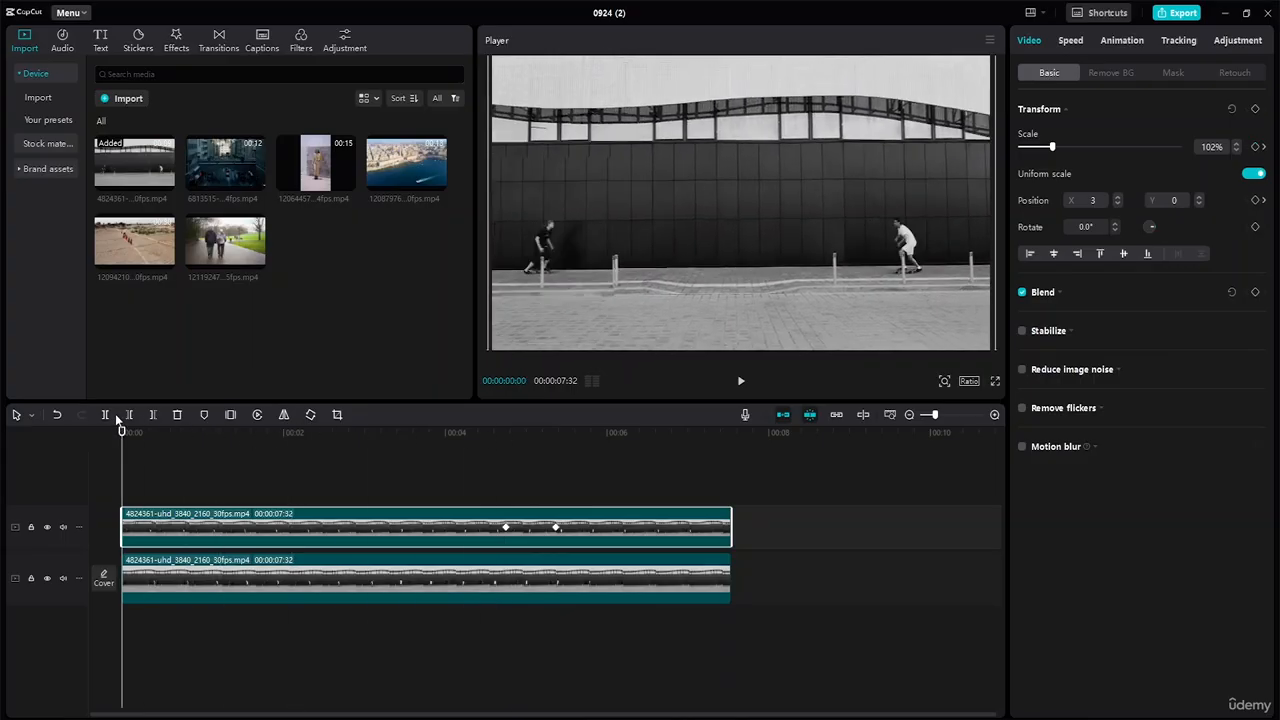
pyautogui.click(1255, 147)
pyautogui.click(1256, 200)
pyautogui.moveTo(123, 432); pyautogui.dragTo(556, 528)
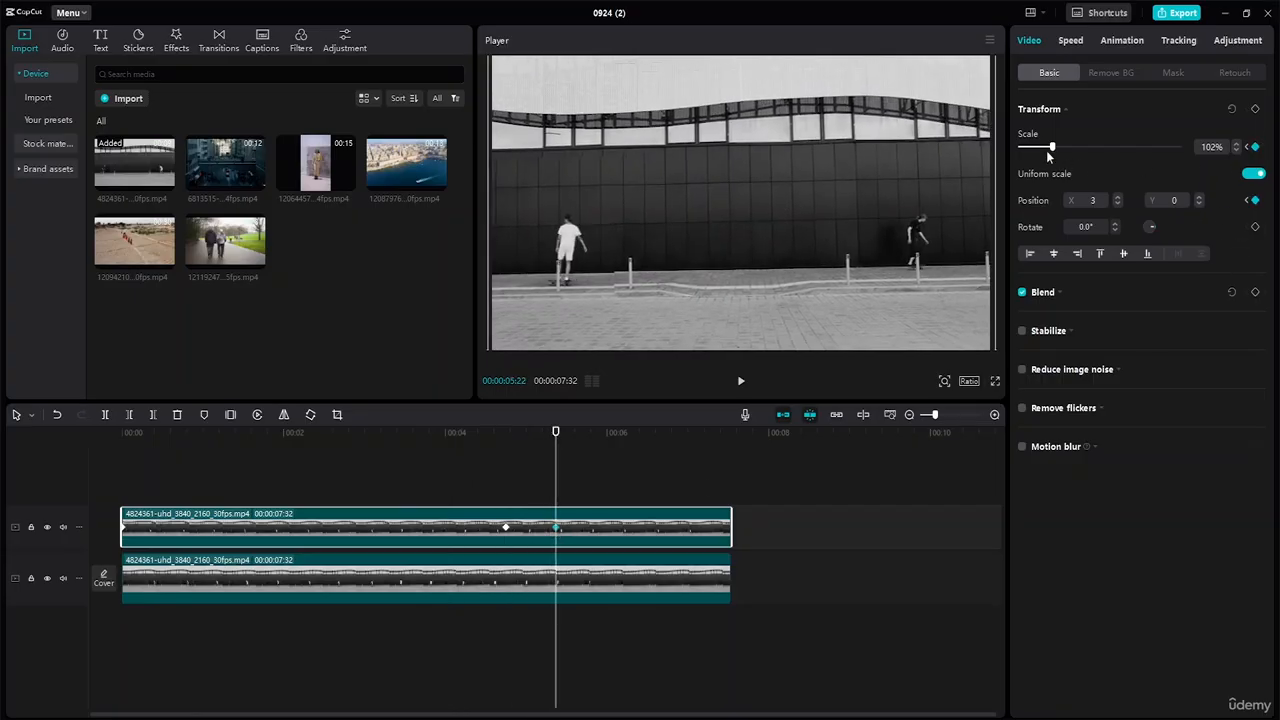
pyautogui.moveTo(1053, 148); pyautogui.dragTo(1081, 150)
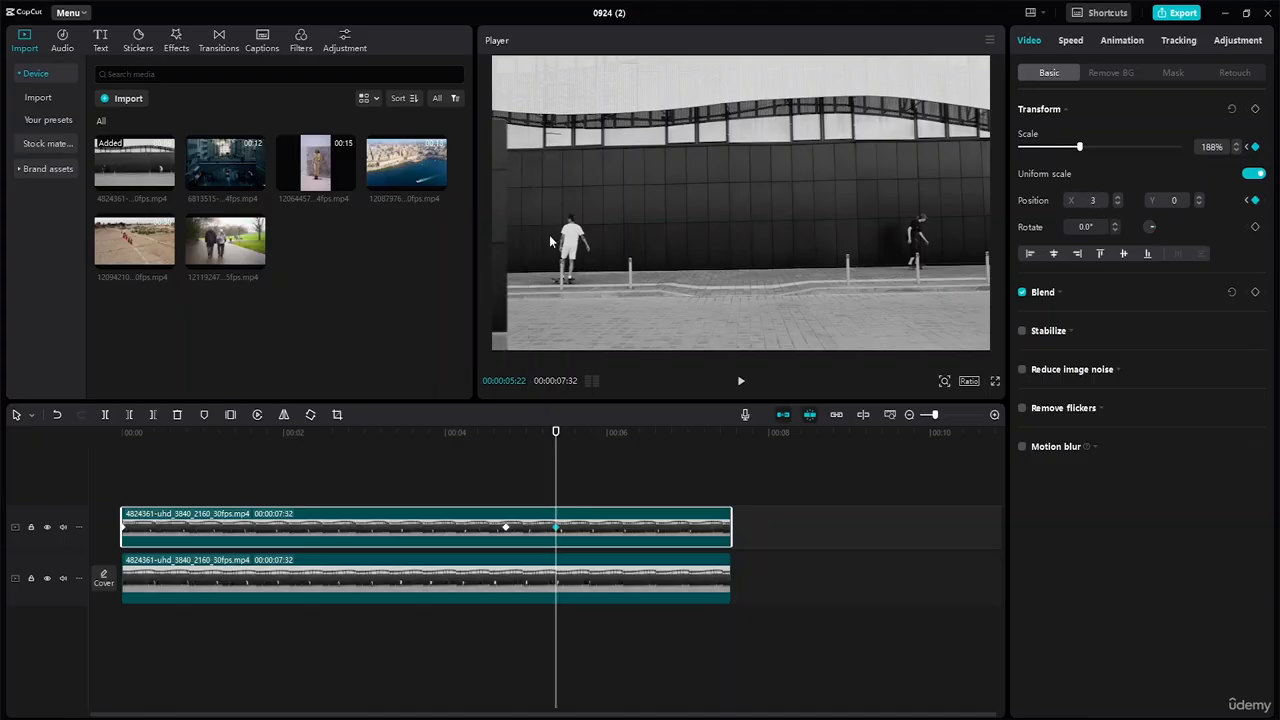
# Move the 188% overlay to position 1633, 226 and play the preview to check the zoom.
pyautogui.moveTo(497, 236); pyautogui.dragTo(706, 207)
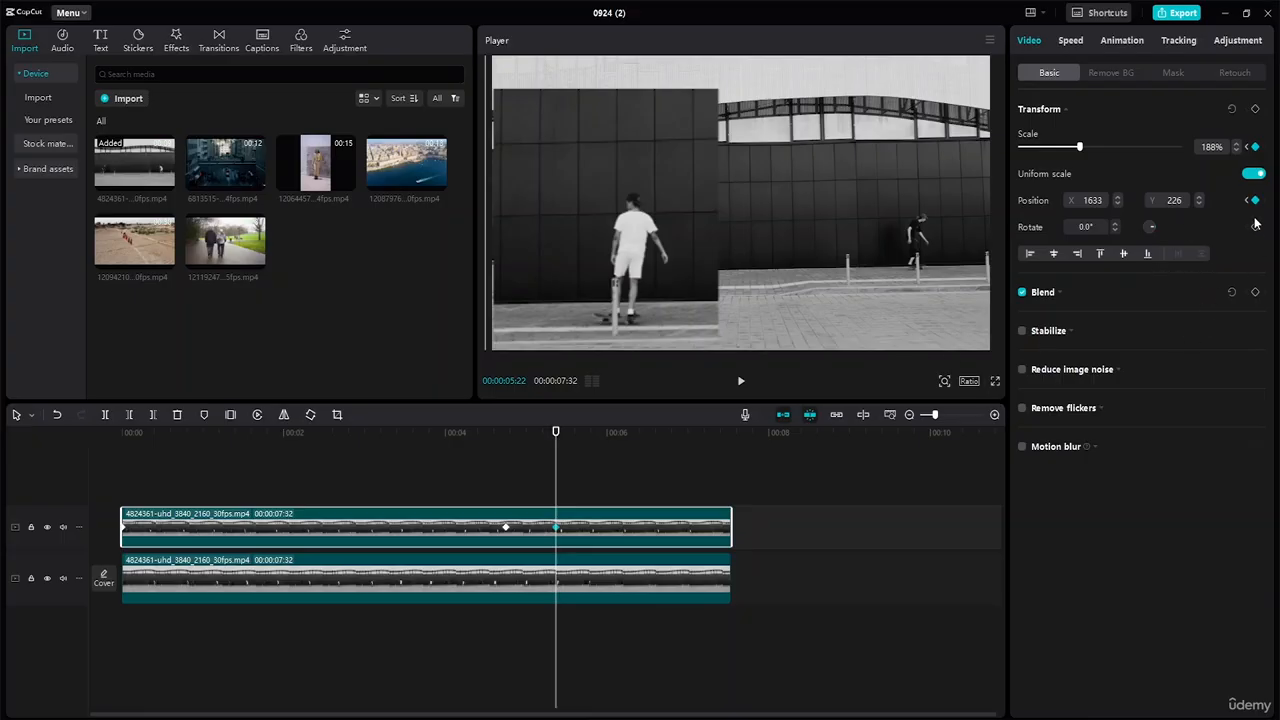
pyautogui.moveTo(556, 433); pyautogui.dragTo(338, 466)
pyautogui.press('space')
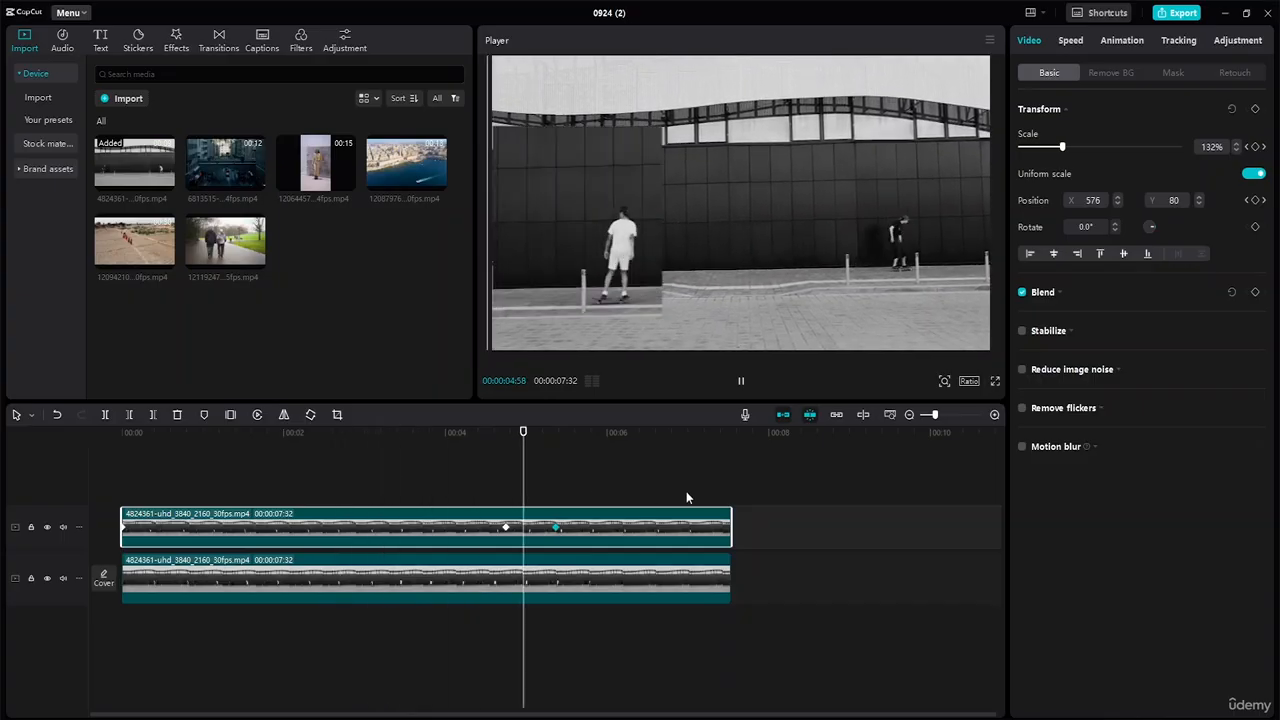
pyautogui.press('space')
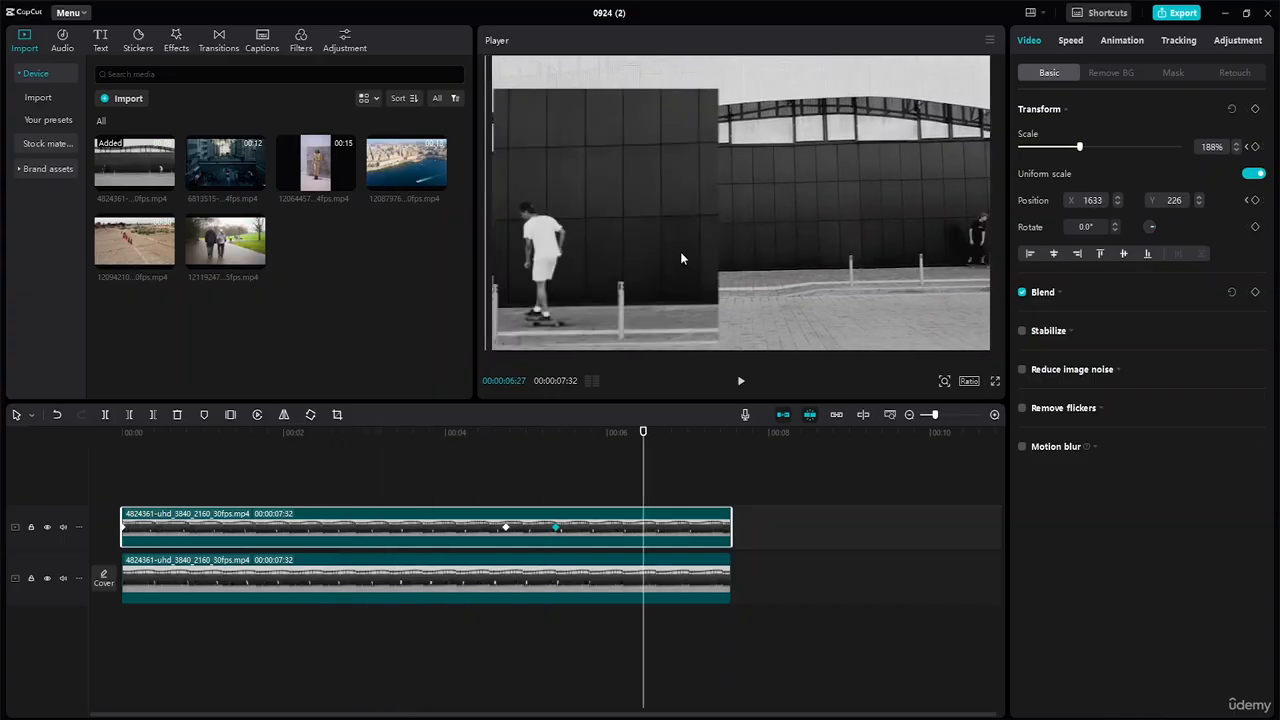
pyautogui.press('space')
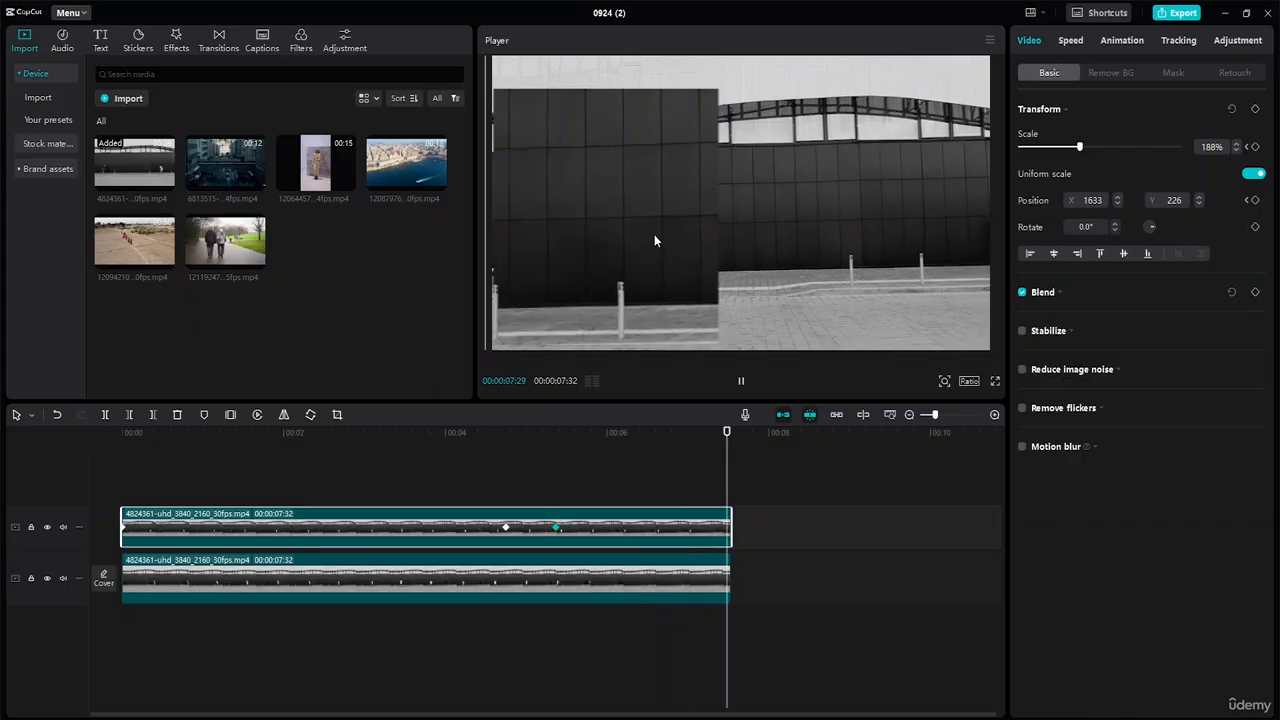
pyautogui.press('space')
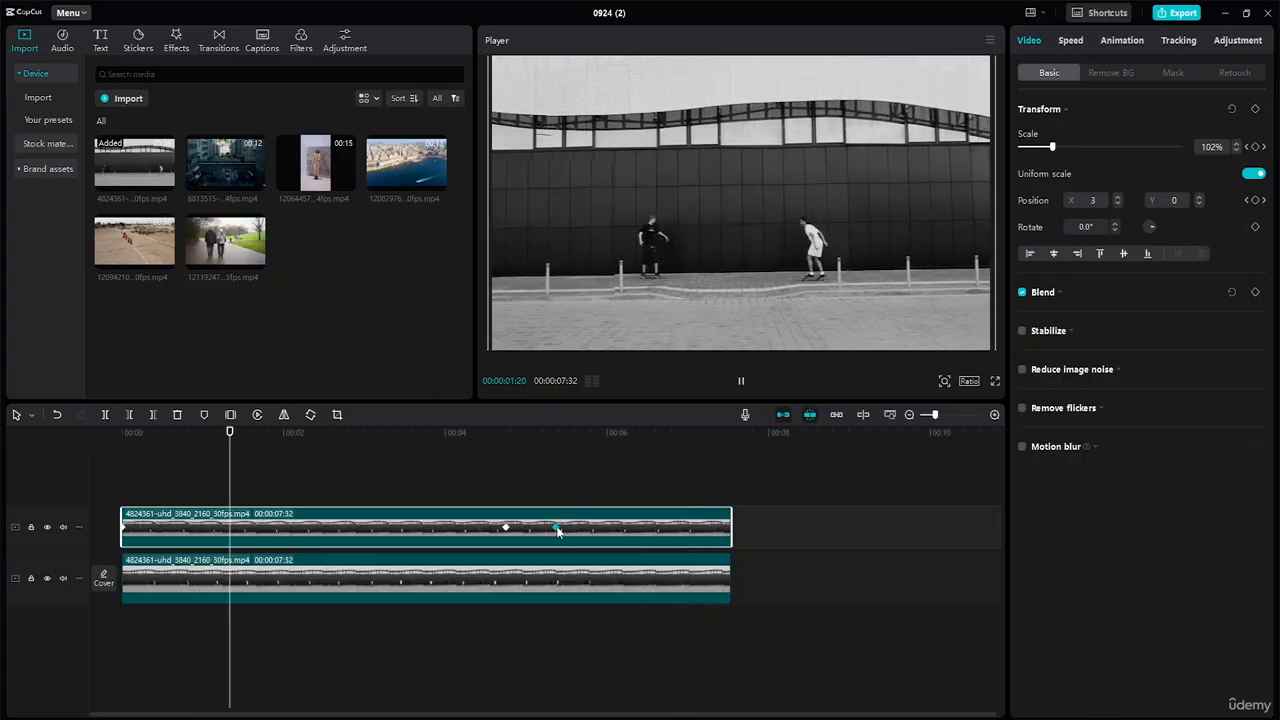
# Add a Scale keyframe near the clip's end at about 07:26, then return to 04:45.
pyautogui.click(616, 529)
pyautogui.press('space')
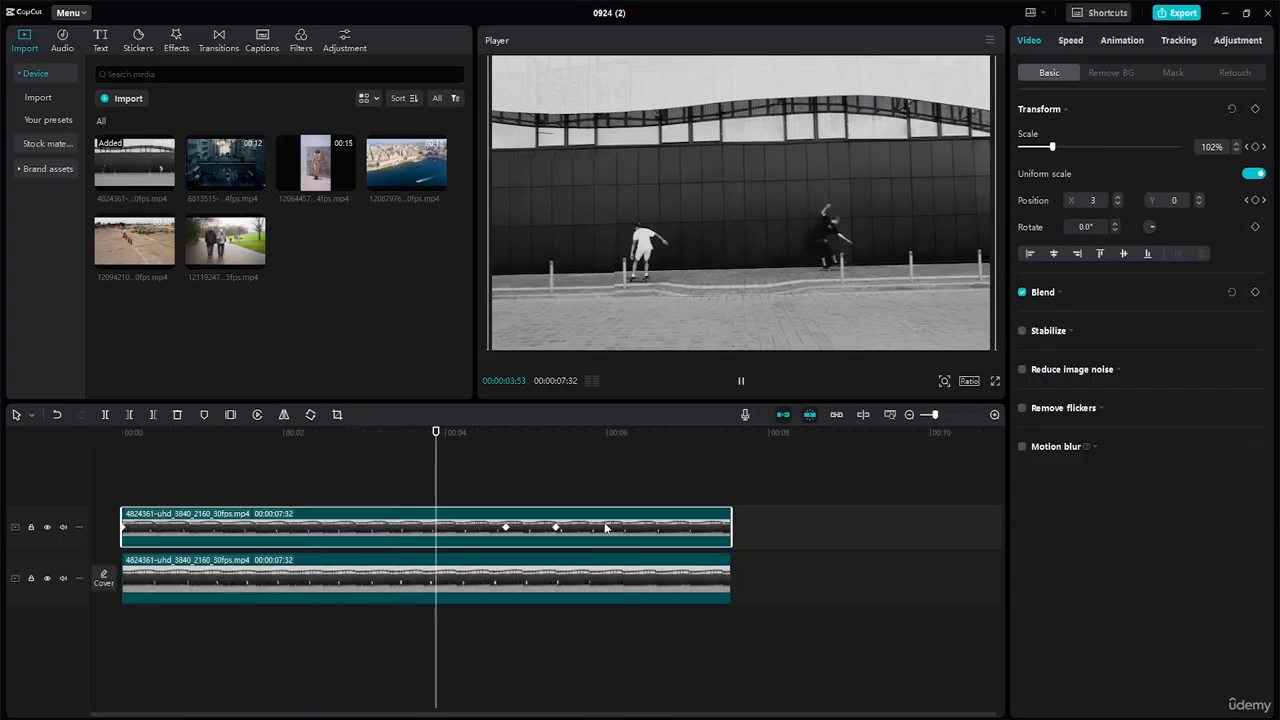
pyautogui.press('space')
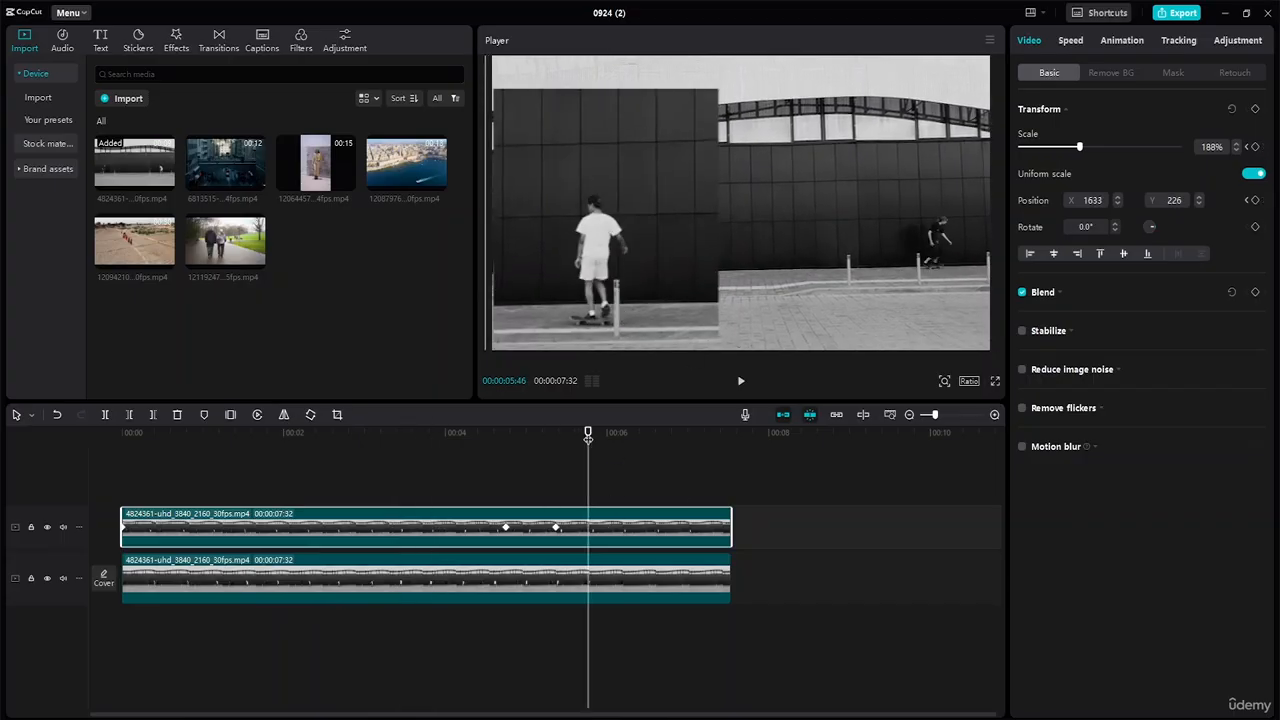
pyautogui.moveTo(589, 437); pyautogui.dragTo(723, 464)
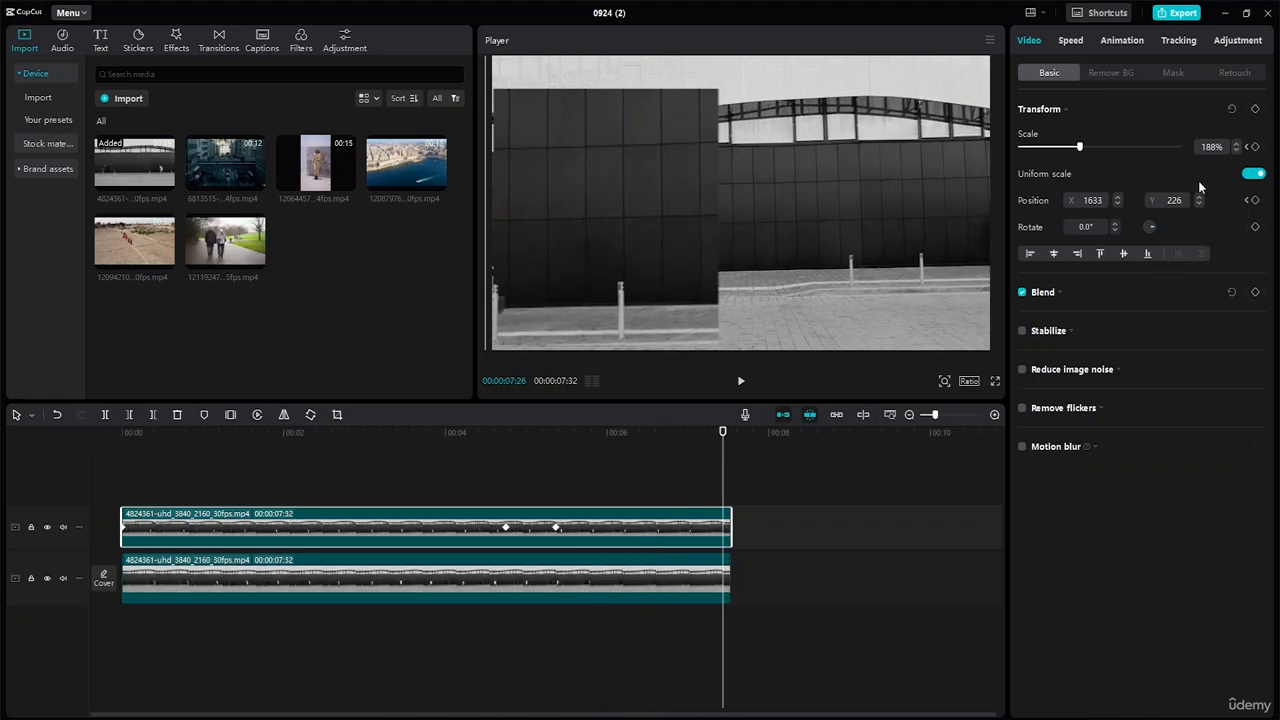
pyautogui.click(1255, 147)
pyautogui.moveTo(723, 433); pyautogui.dragTo(685, 487)
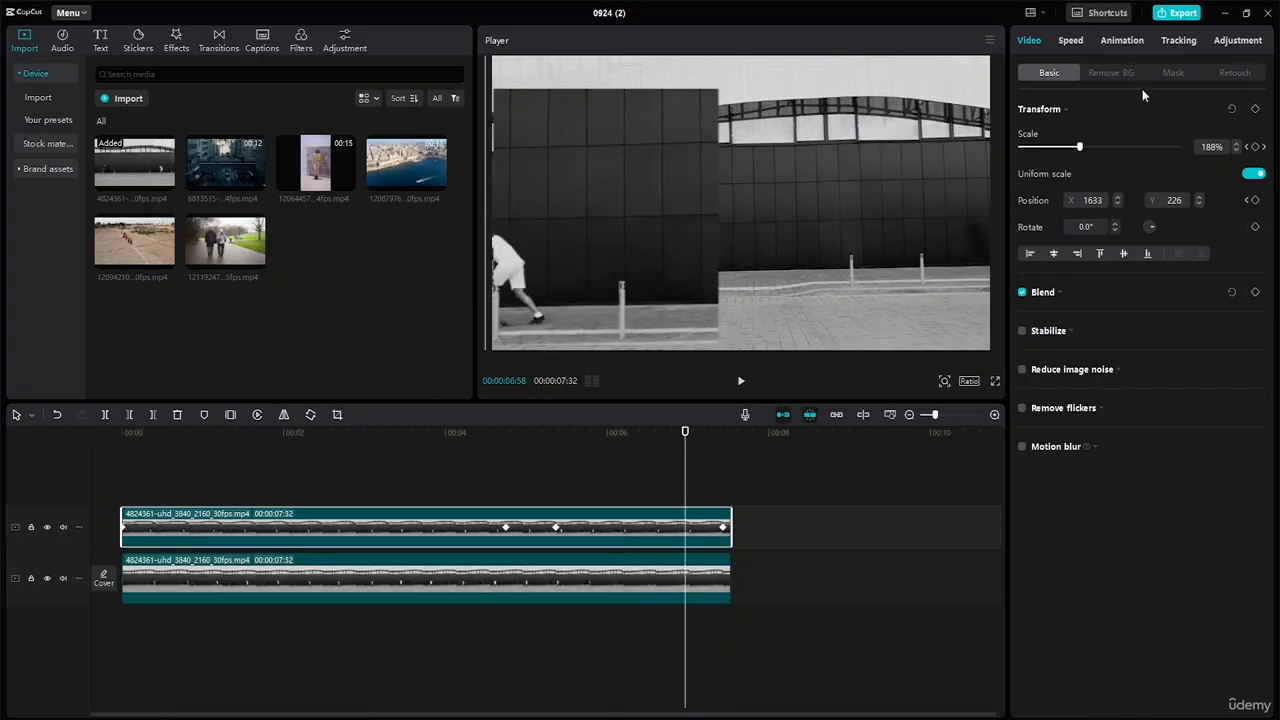
pyautogui.click(1255, 147)
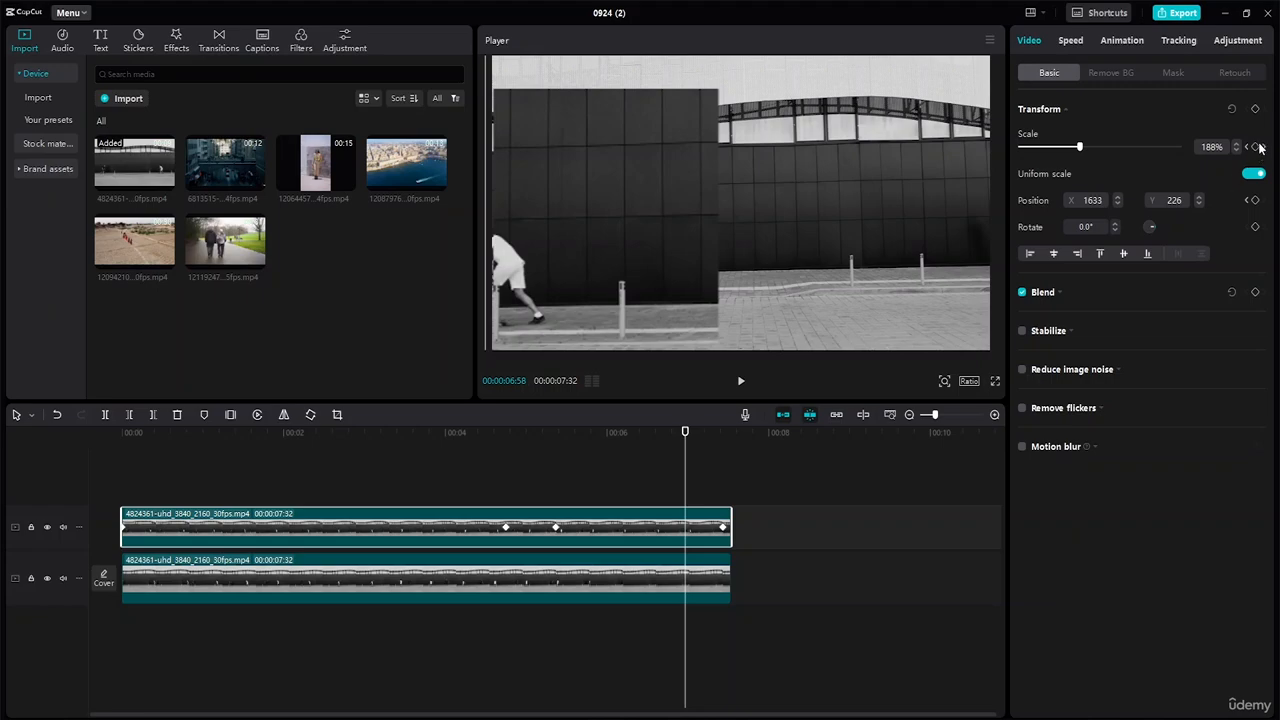
pyautogui.click(1255, 200)
pyautogui.moveTo(1081, 150); pyautogui.dragTo(1055, 150)
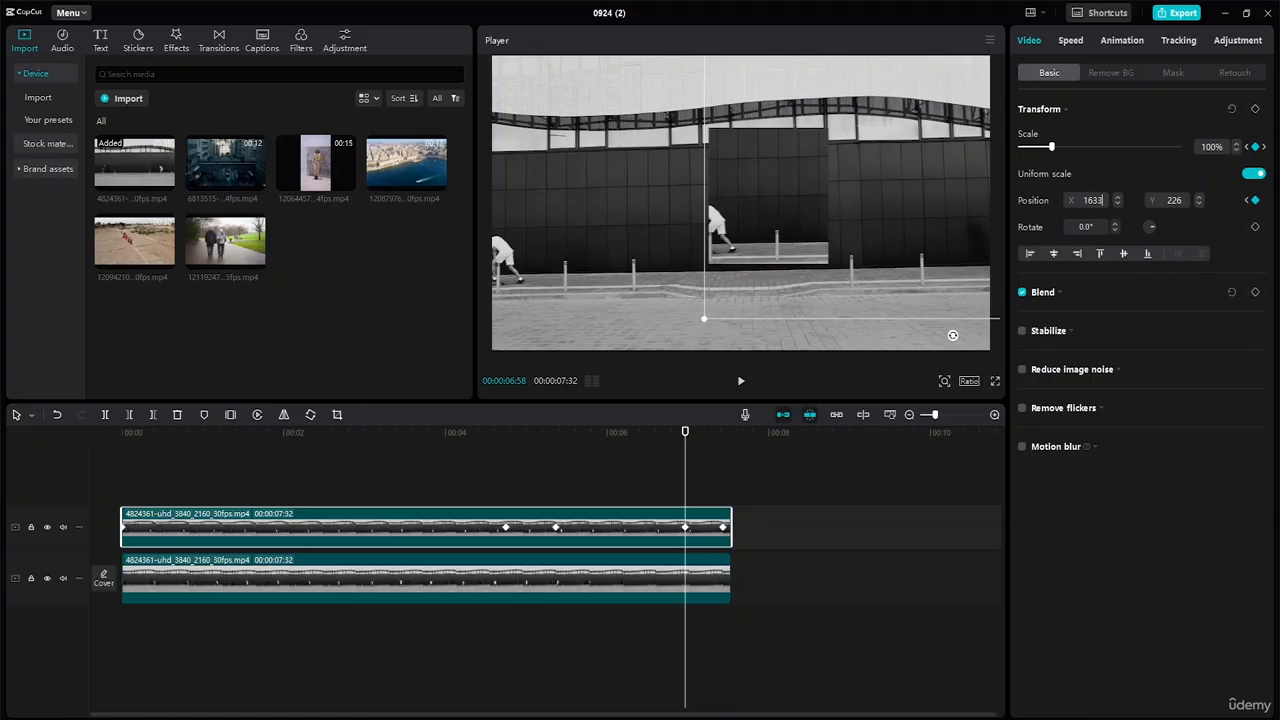
pyautogui.doubleClick(1100, 200)
pyautogui.write('0')
pyautogui.moveTo(1187, 202)
pyautogui.mouseDown()
pyautogui.moveTo(1165, 202)
pyautogui.moveTo(1186, 198)
pyautogui.mouseUp()
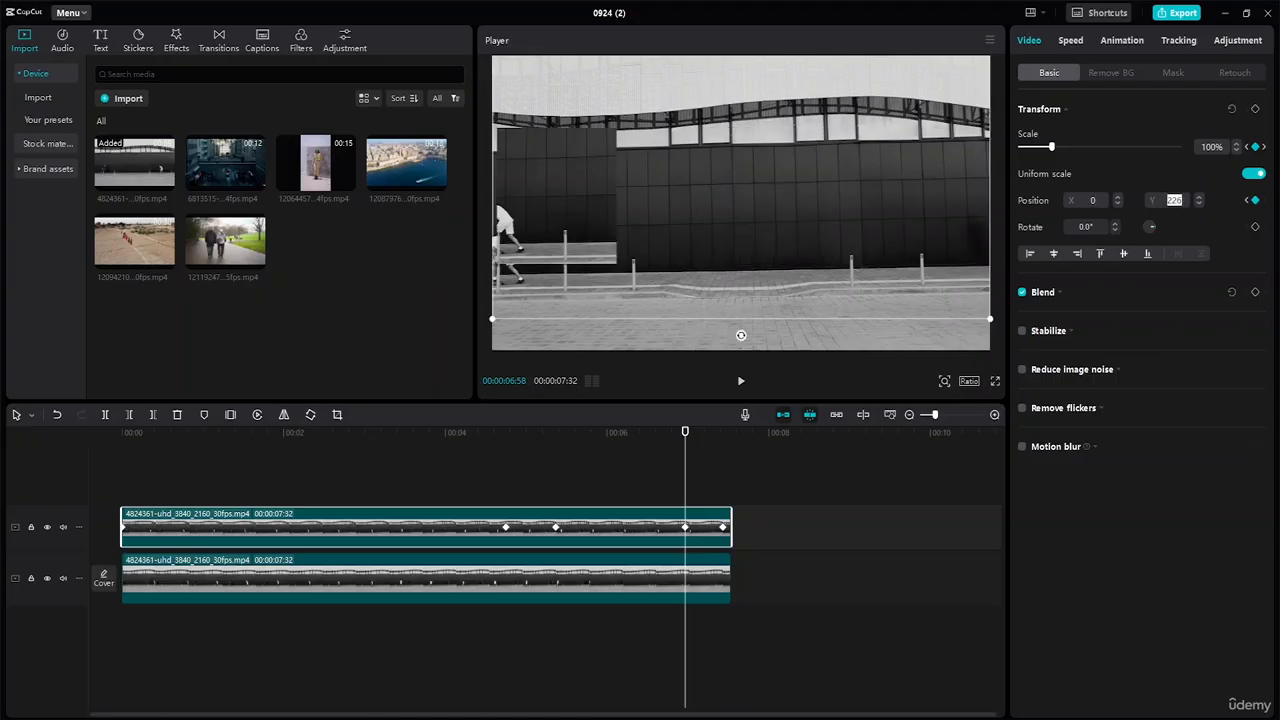
pyautogui.write('0')
pyautogui.press('Return')
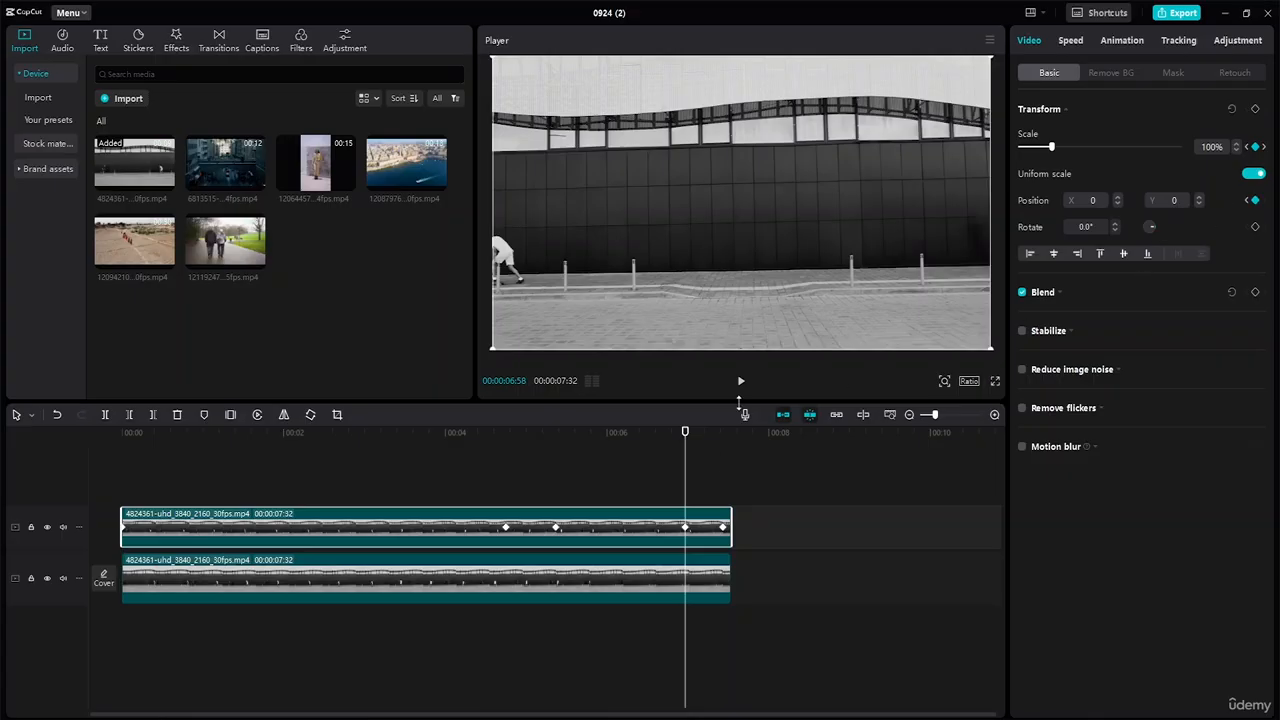
pyautogui.moveTo(685, 435); pyautogui.dragTo(505, 433)
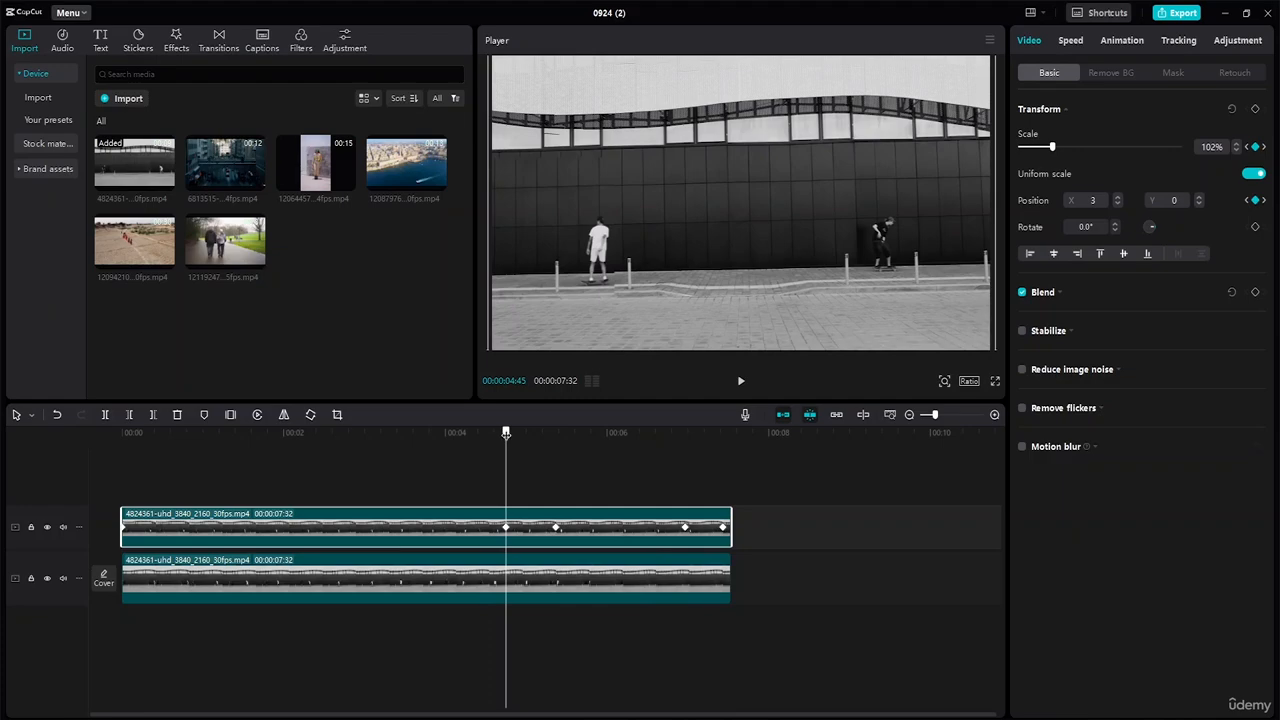
pyautogui.press('space')
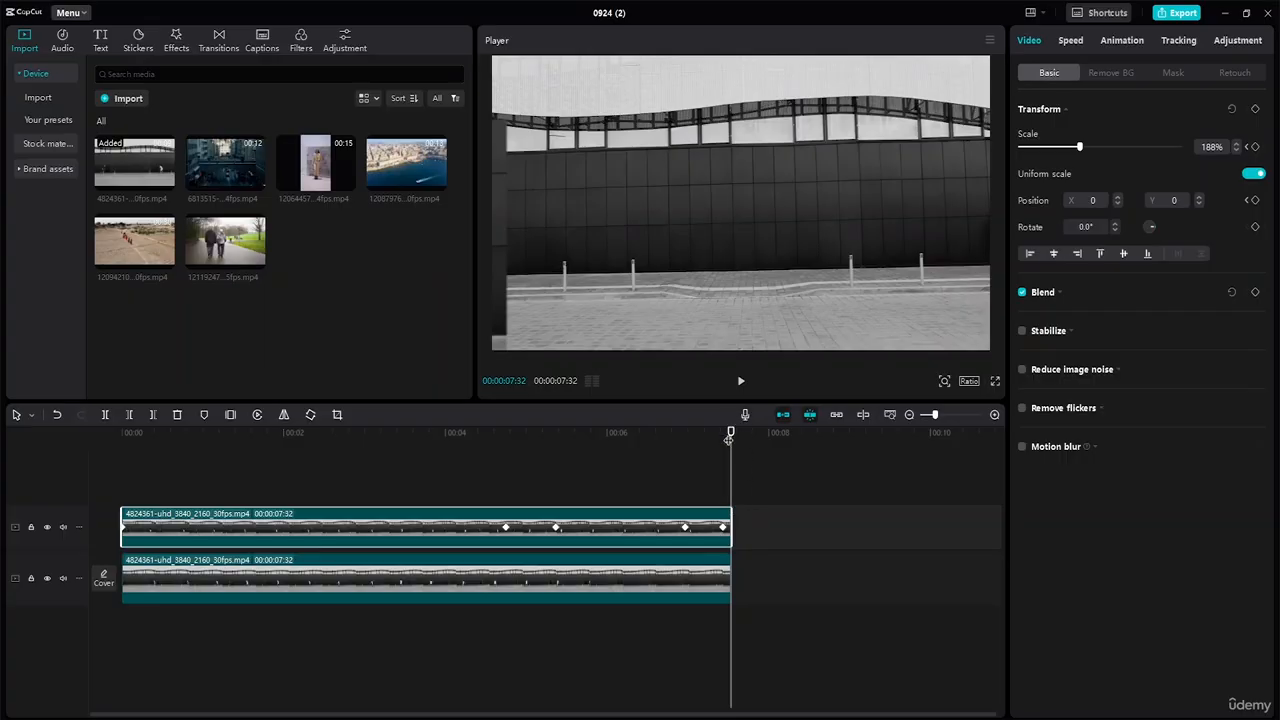
# Change the last keyframe at 07:26 from 188% to 100% scale.
pyautogui.moveTo(730, 436); pyautogui.dragTo(684, 443)
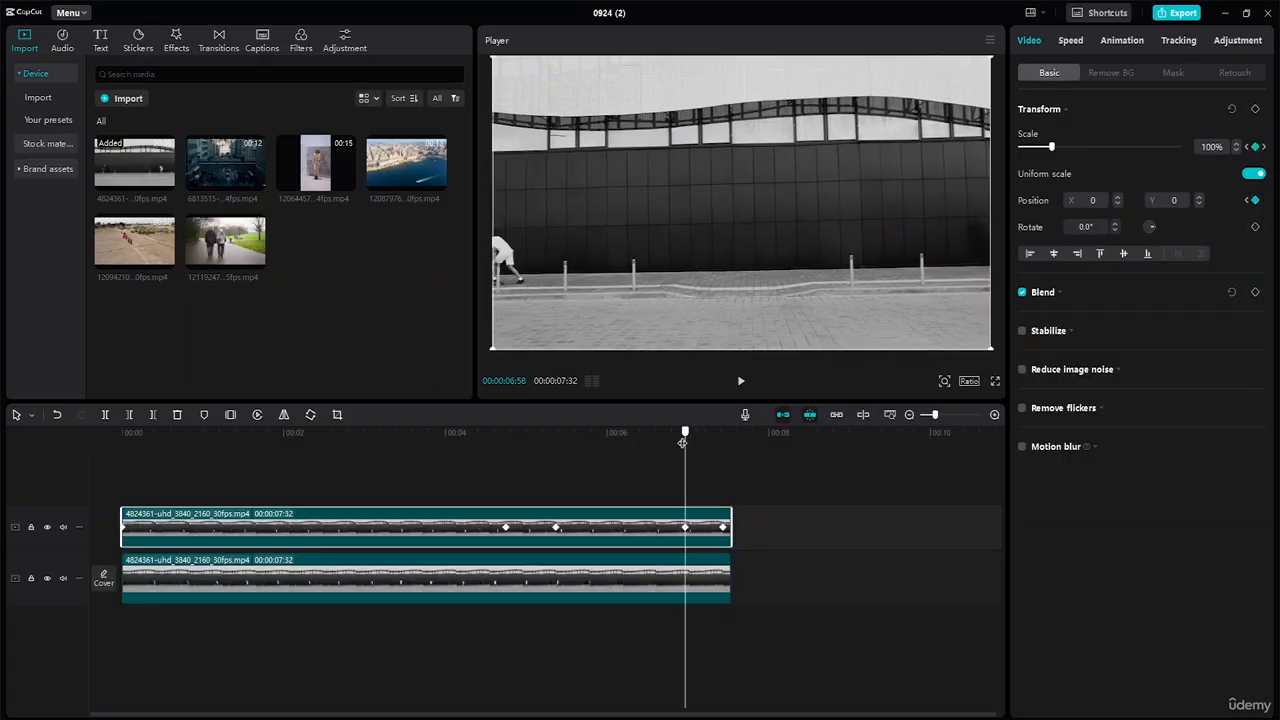
pyautogui.press('space')
pyautogui.press('space')
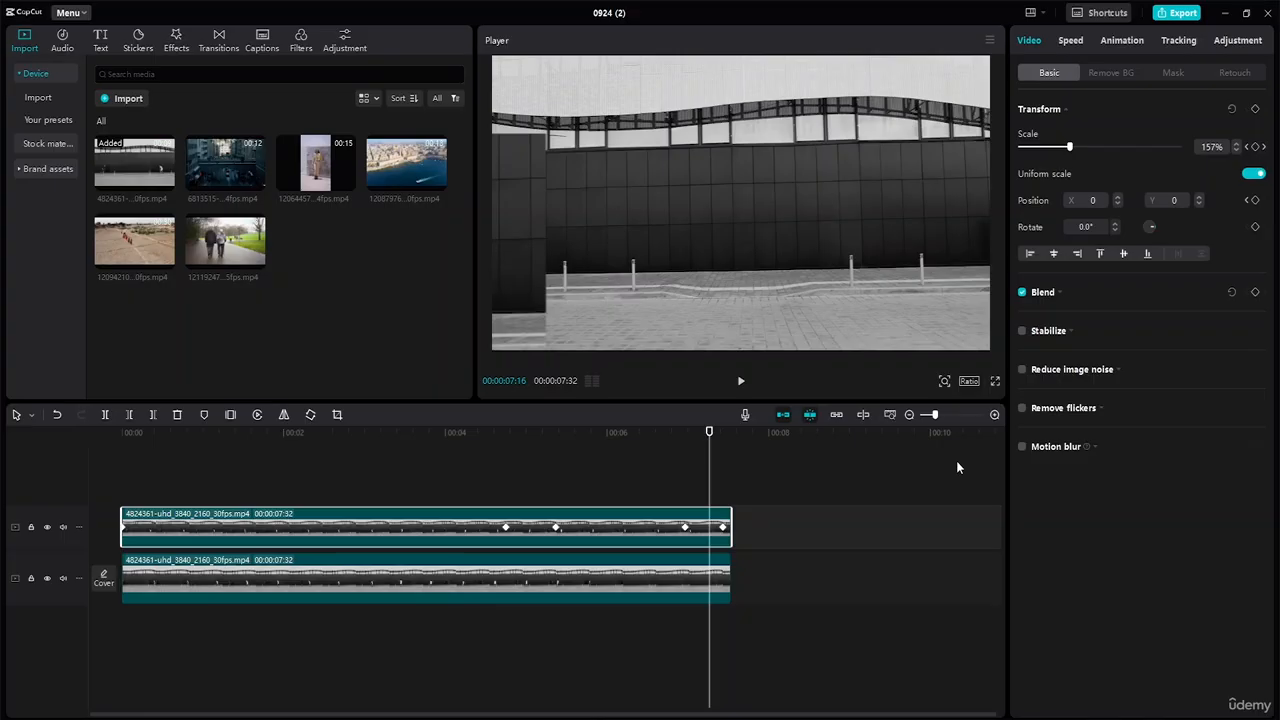
pyautogui.moveTo(714, 432); pyautogui.dragTo(684, 434)
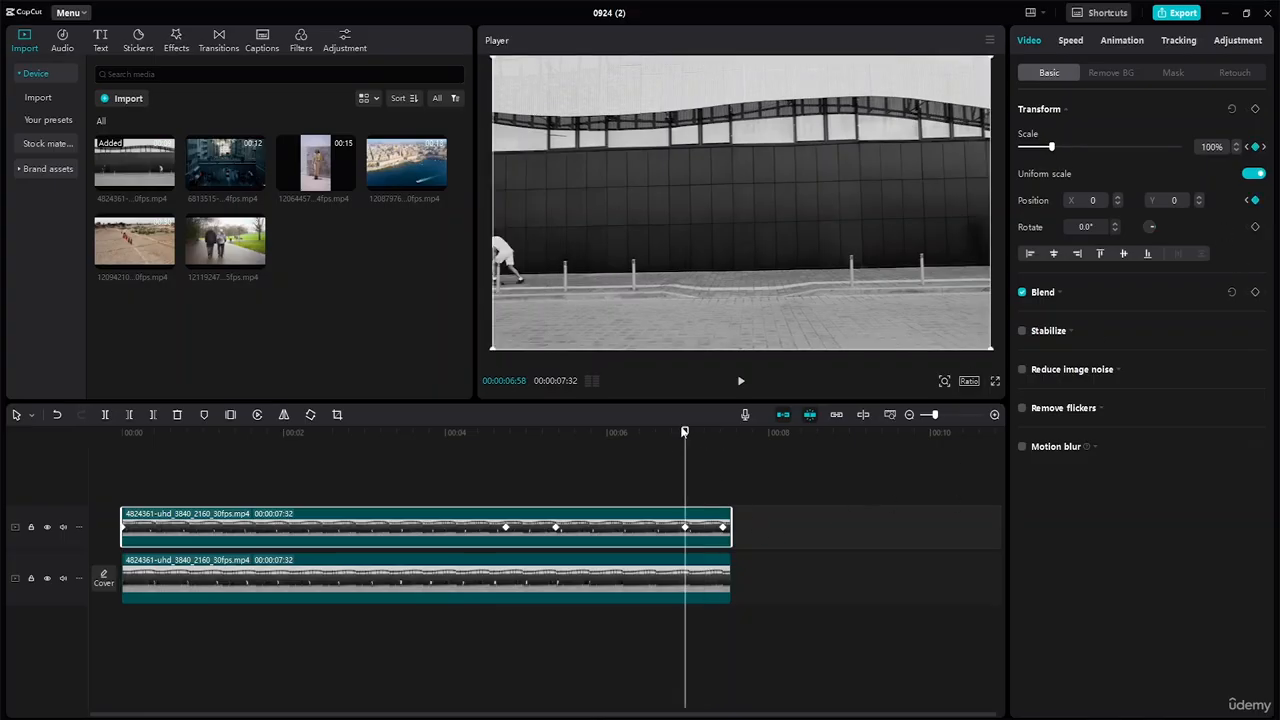
pyautogui.moveTo(685, 434); pyautogui.dragTo(722, 442)
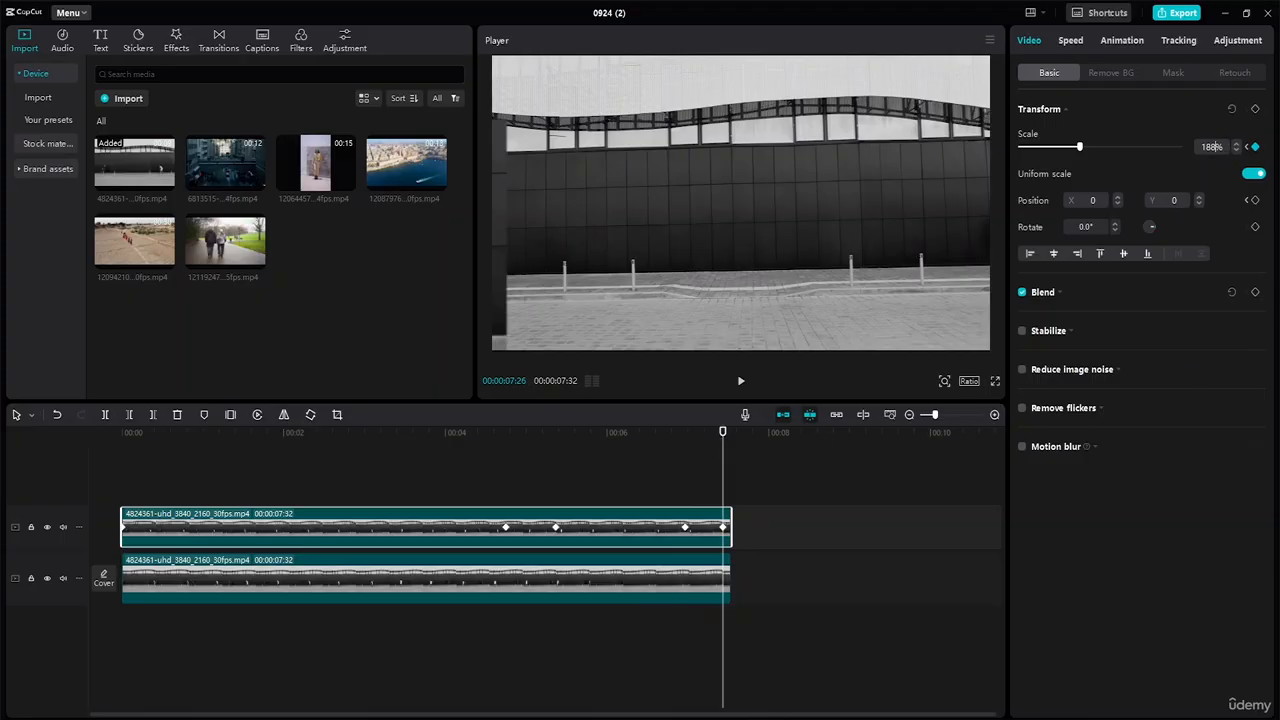
pyautogui.press('BackSpace')
pyautogui.press('BackSpace')
pyautogui.write('00')
pyautogui.press('Return')
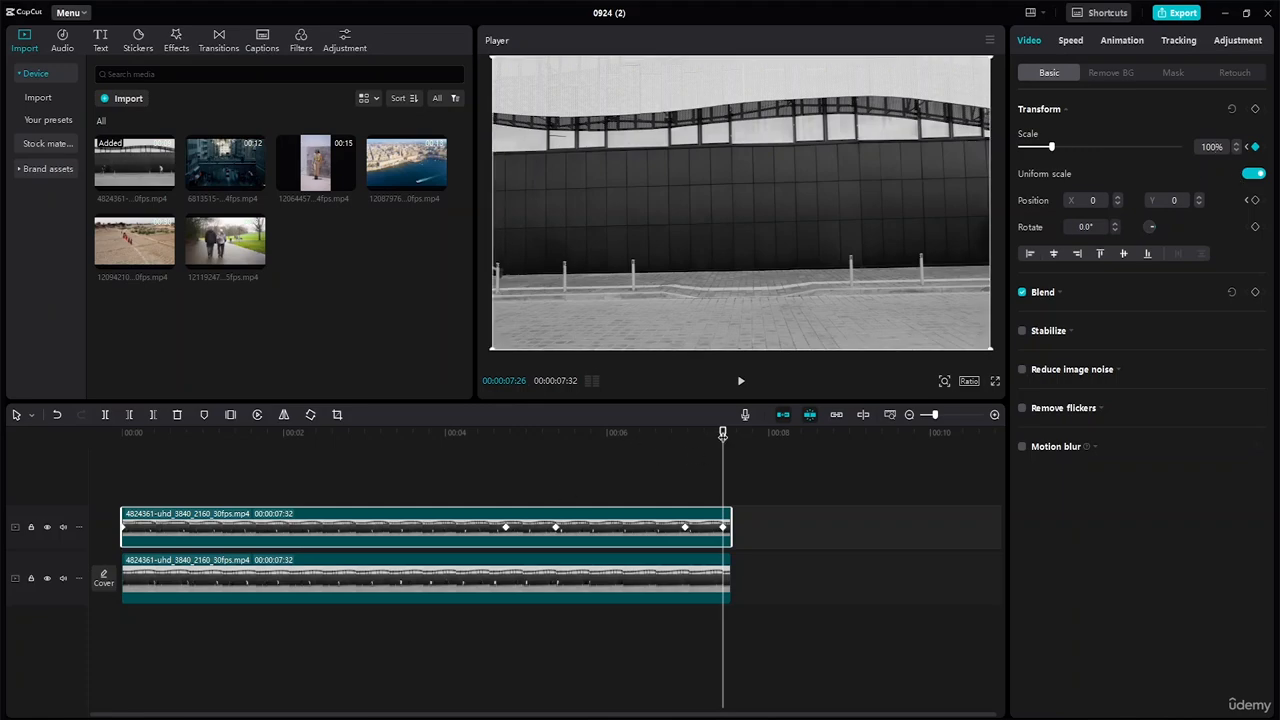
# Replay the zoom animation from about 4:37 and 4:25 to check it.
pyautogui.moveTo(718, 434); pyautogui.dragTo(495, 447)
pyautogui.press('space')
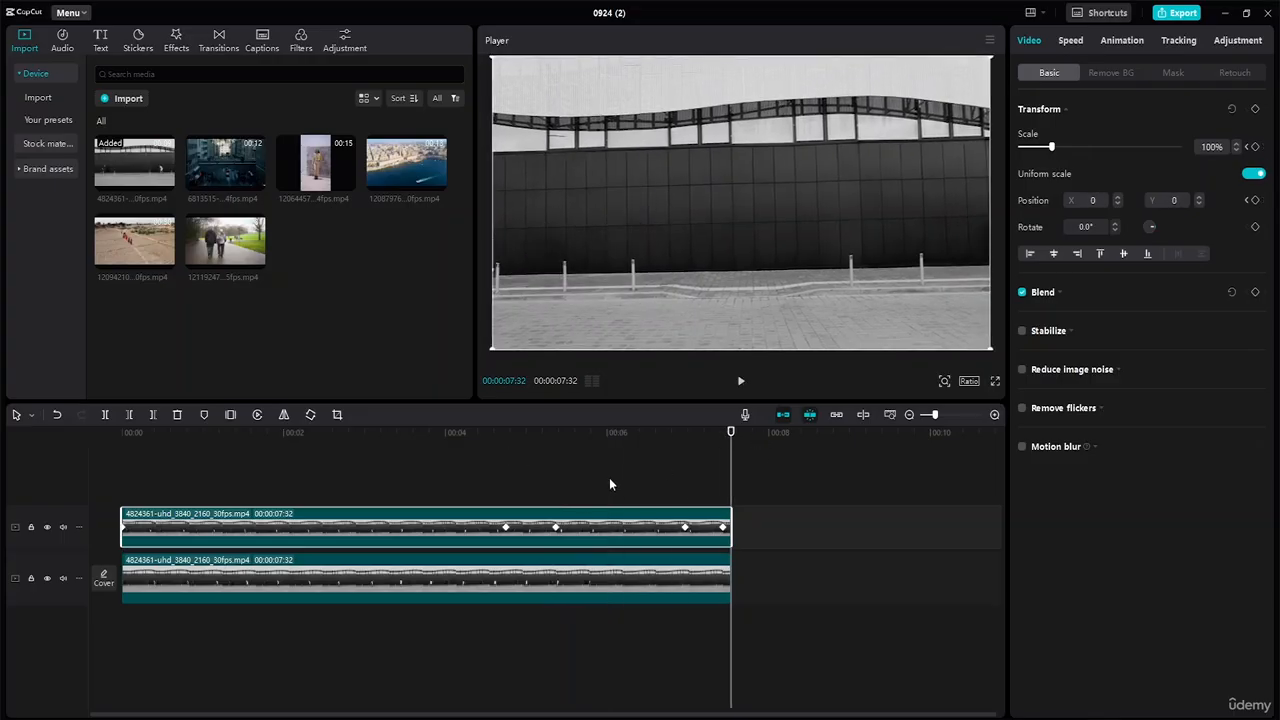
pyautogui.moveTo(730, 435); pyautogui.dragTo(479, 452)
pyautogui.press('space')
pyautogui.moveTo(731, 432); pyautogui.dragTo(433, 436)
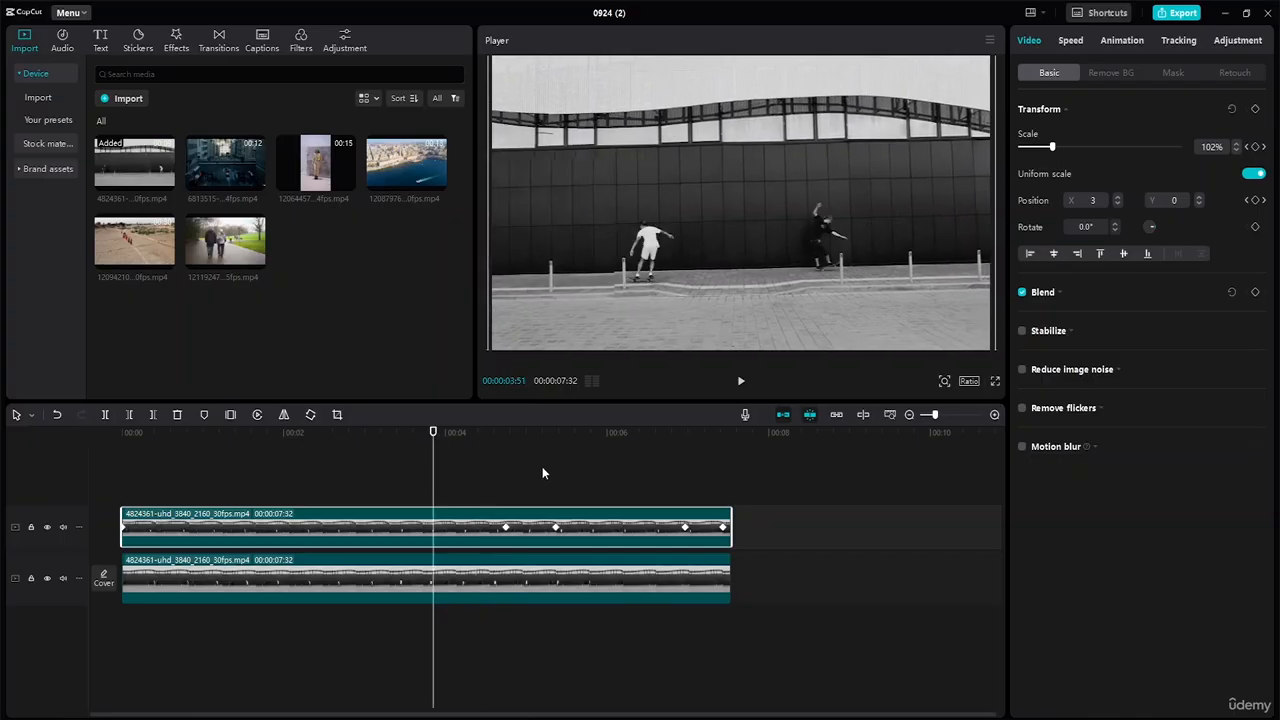
# Shift the zoom keyframes at 5:22 and 6:58, then replay from about 3:53 to check the timing.
pyautogui.click(686, 528)
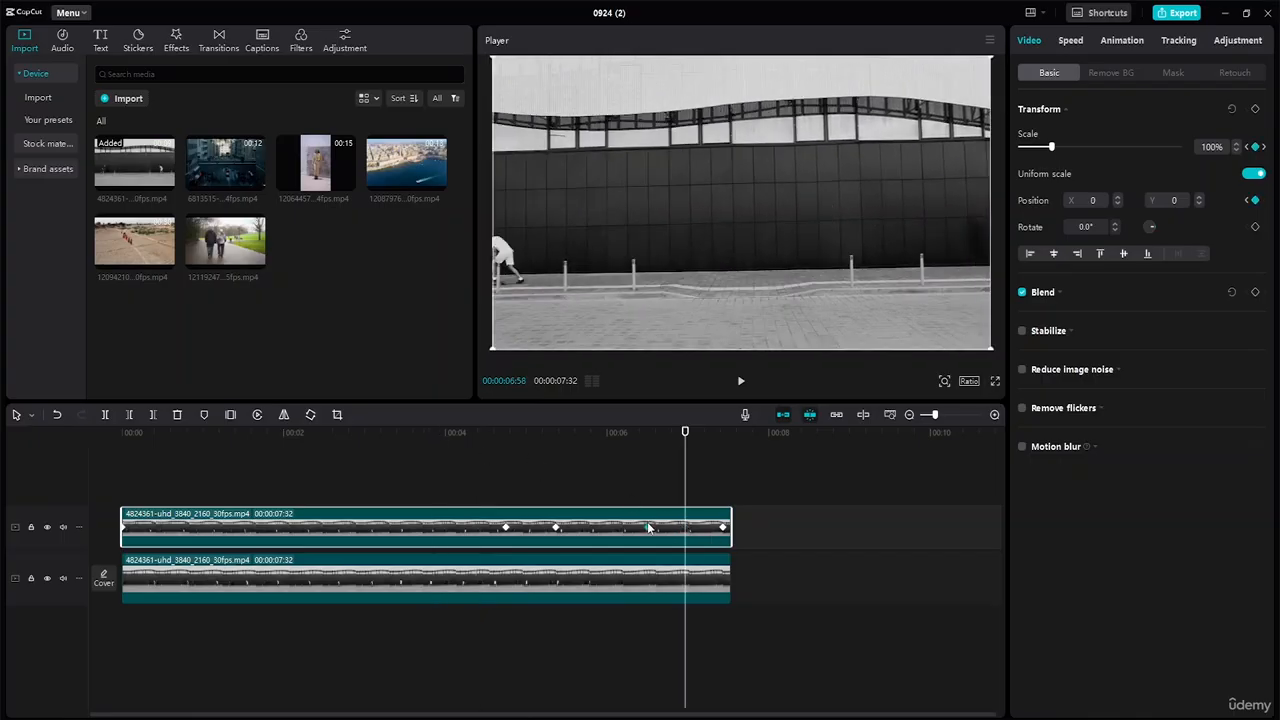
pyautogui.click(556, 528)
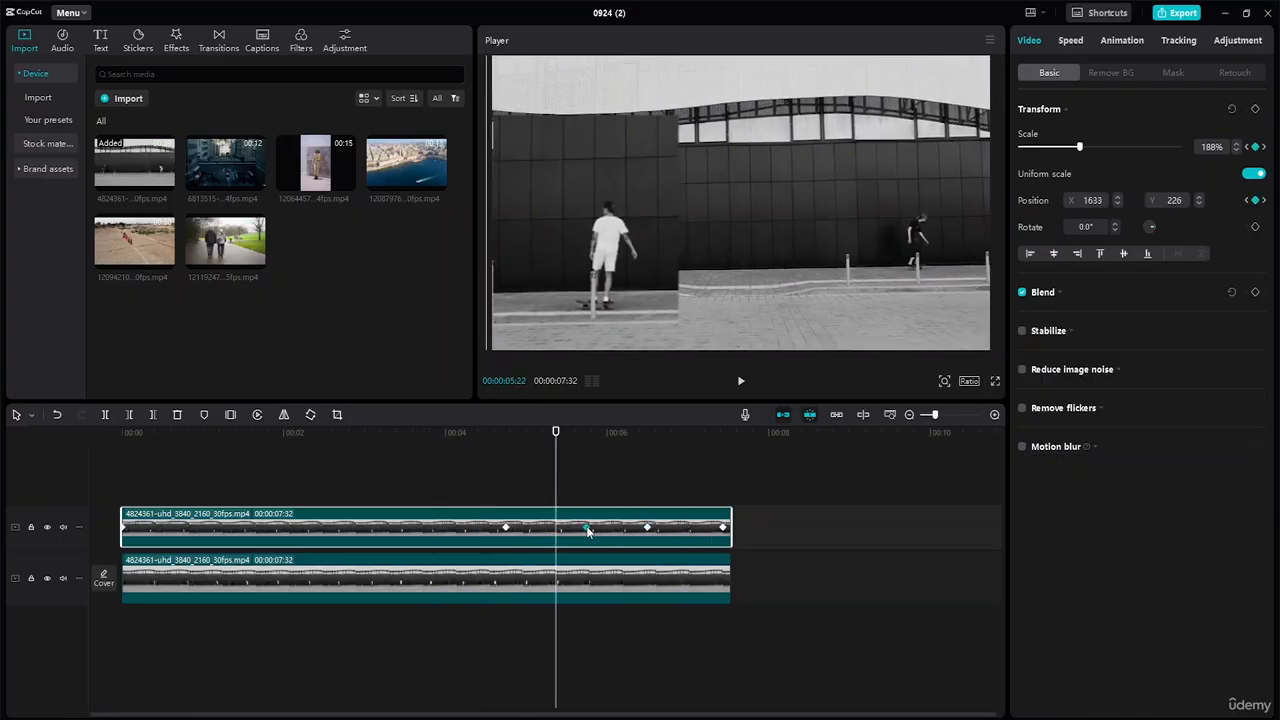
pyautogui.moveTo(555, 433); pyautogui.dragTo(433, 436)
pyautogui.press('space')
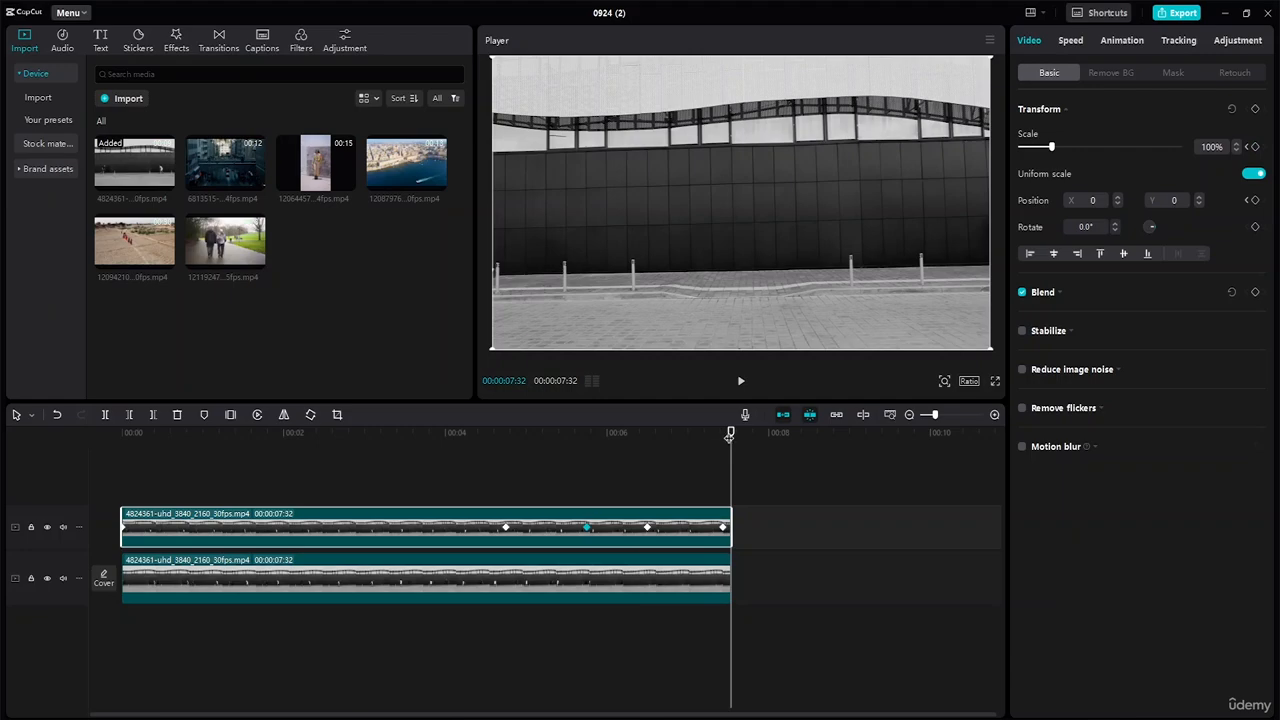
pyautogui.moveTo(730, 437); pyautogui.dragTo(421, 456)
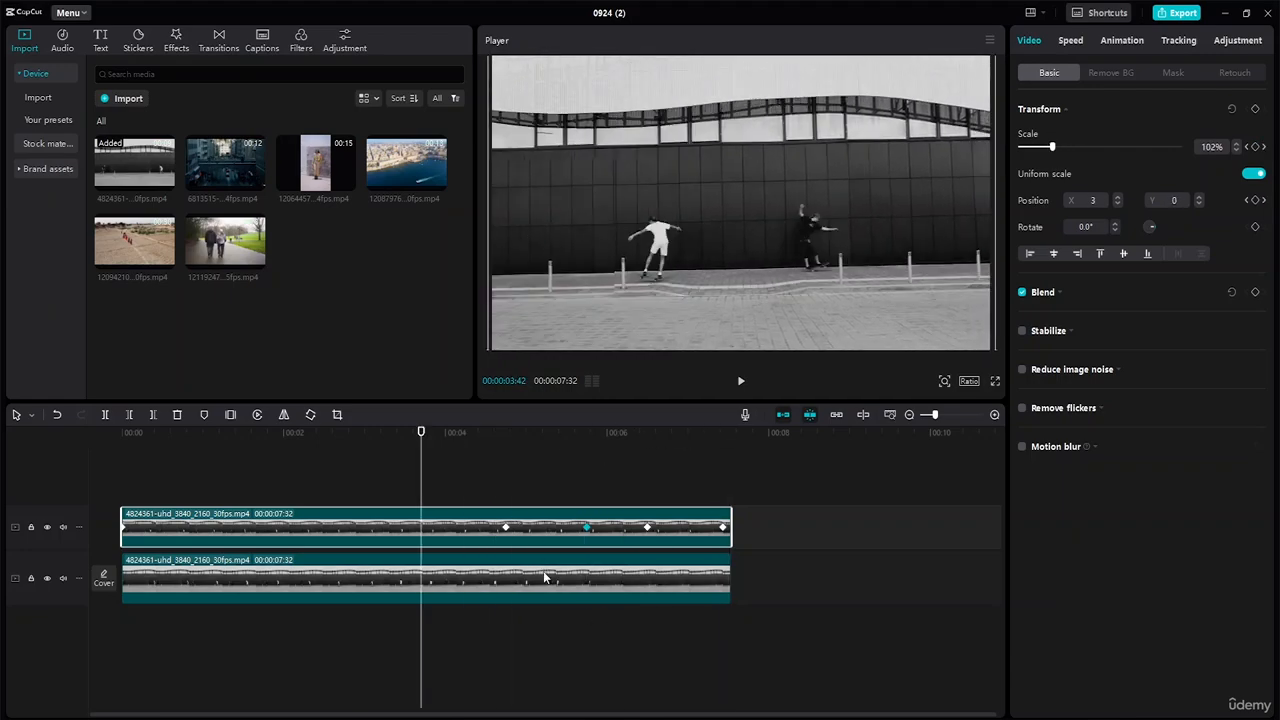
# Select the lower copy of the skate clip and move the playhead to about 4:36.
pyautogui.click(545, 578)
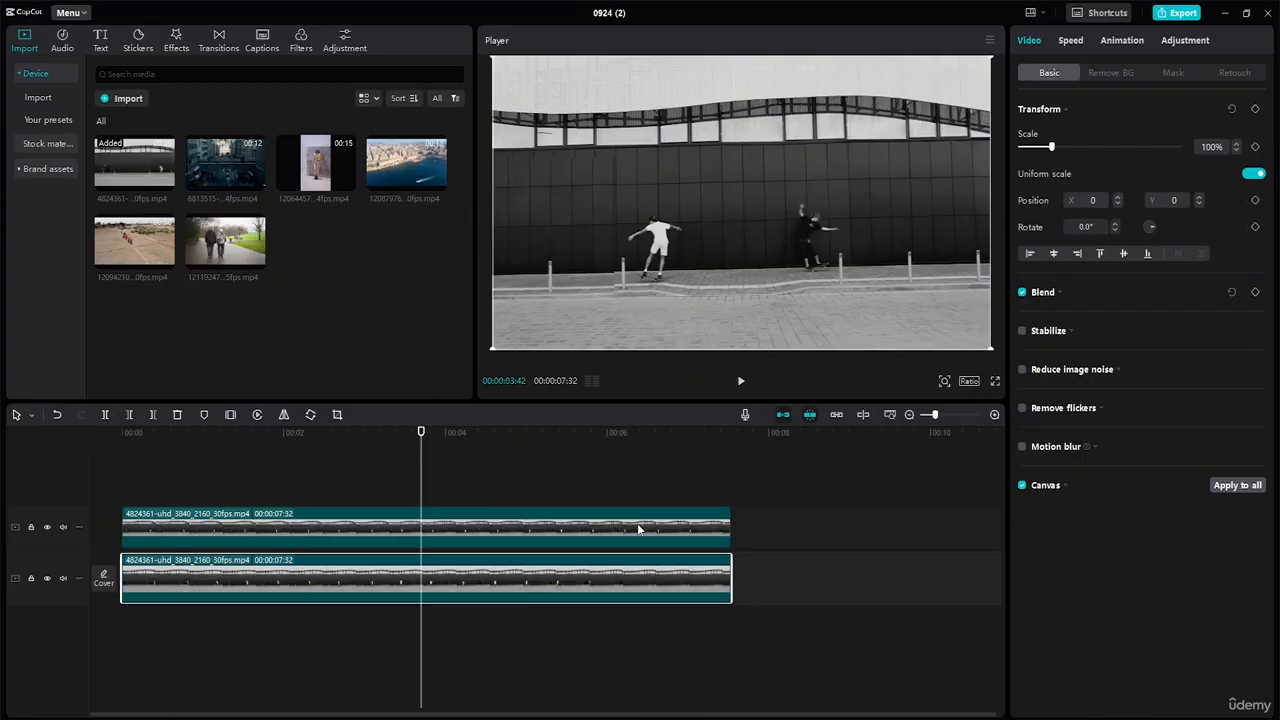
pyautogui.moveTo(420, 433); pyautogui.dragTo(492, 449)
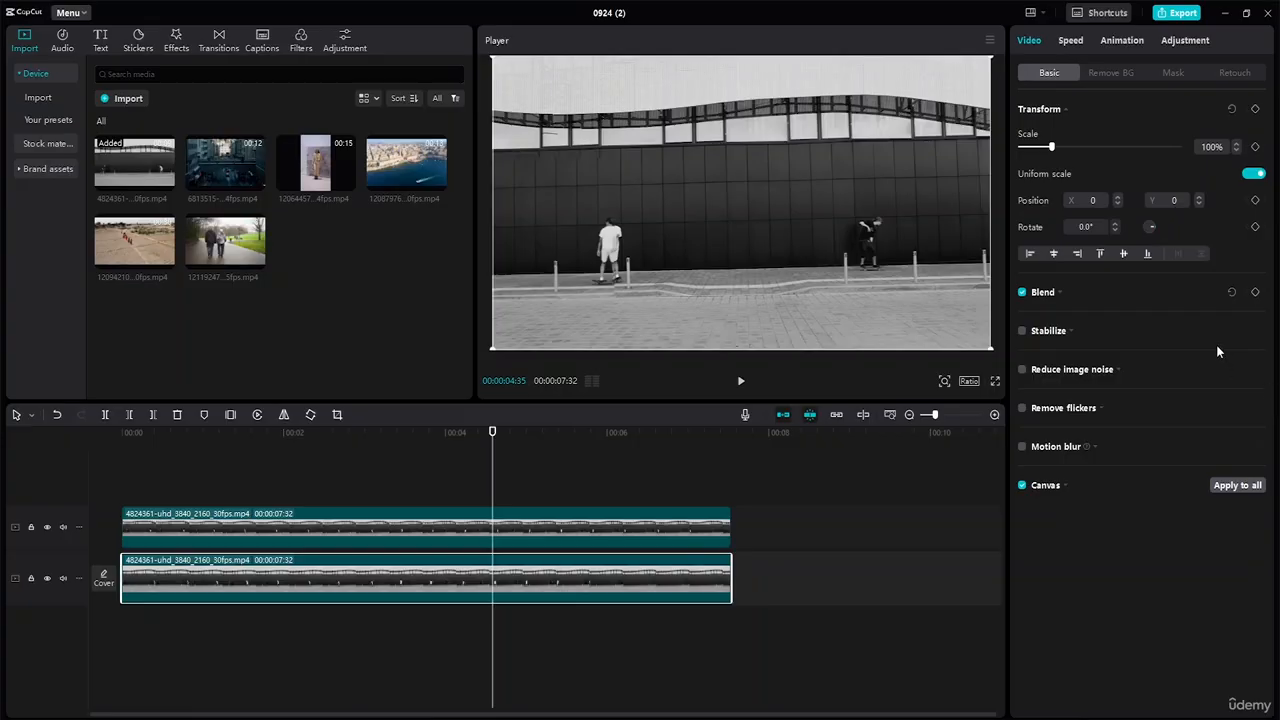
pyautogui.click(1131, 75)
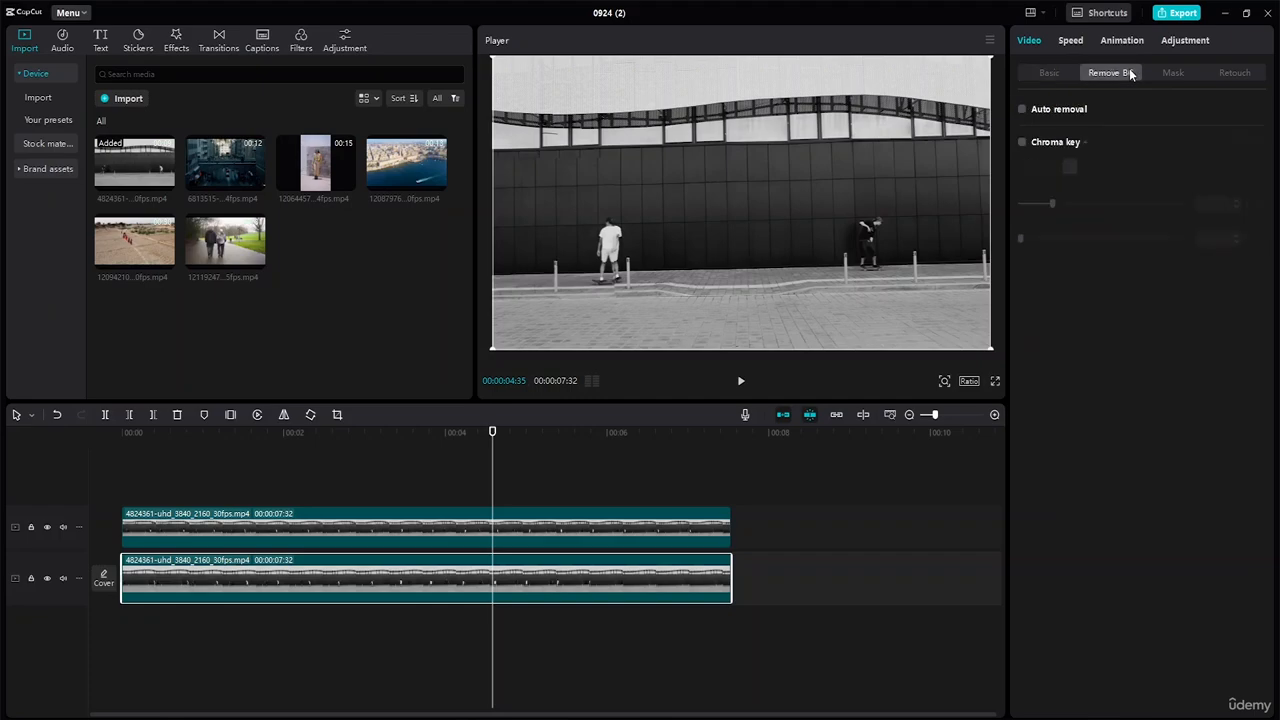
pyautogui.click(1175, 73)
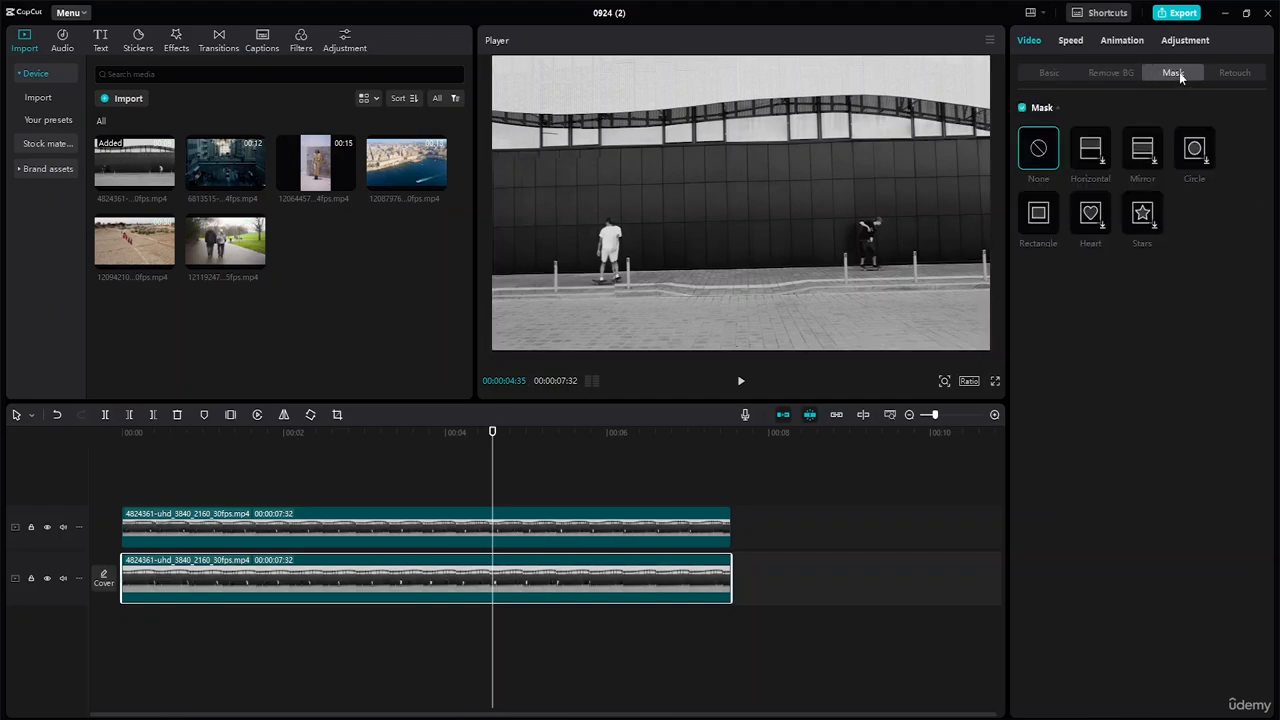
pyautogui.click(1240, 75)
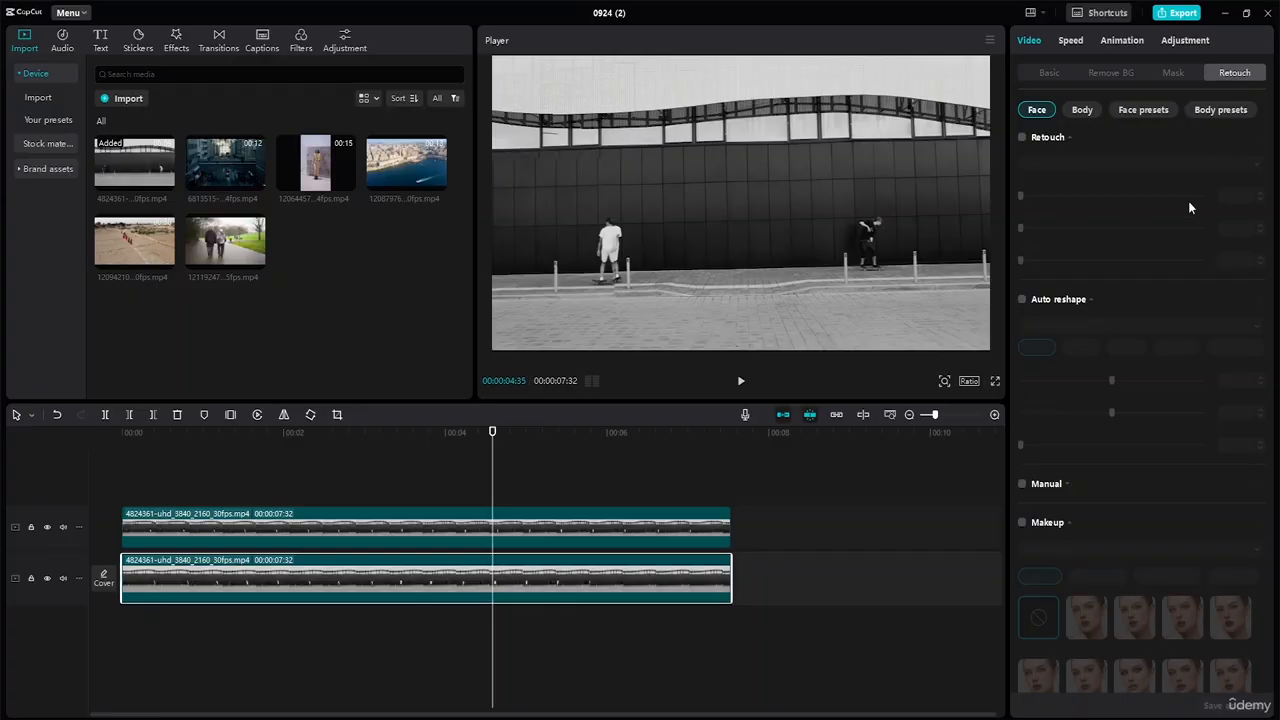
pyautogui.click(1022, 137)
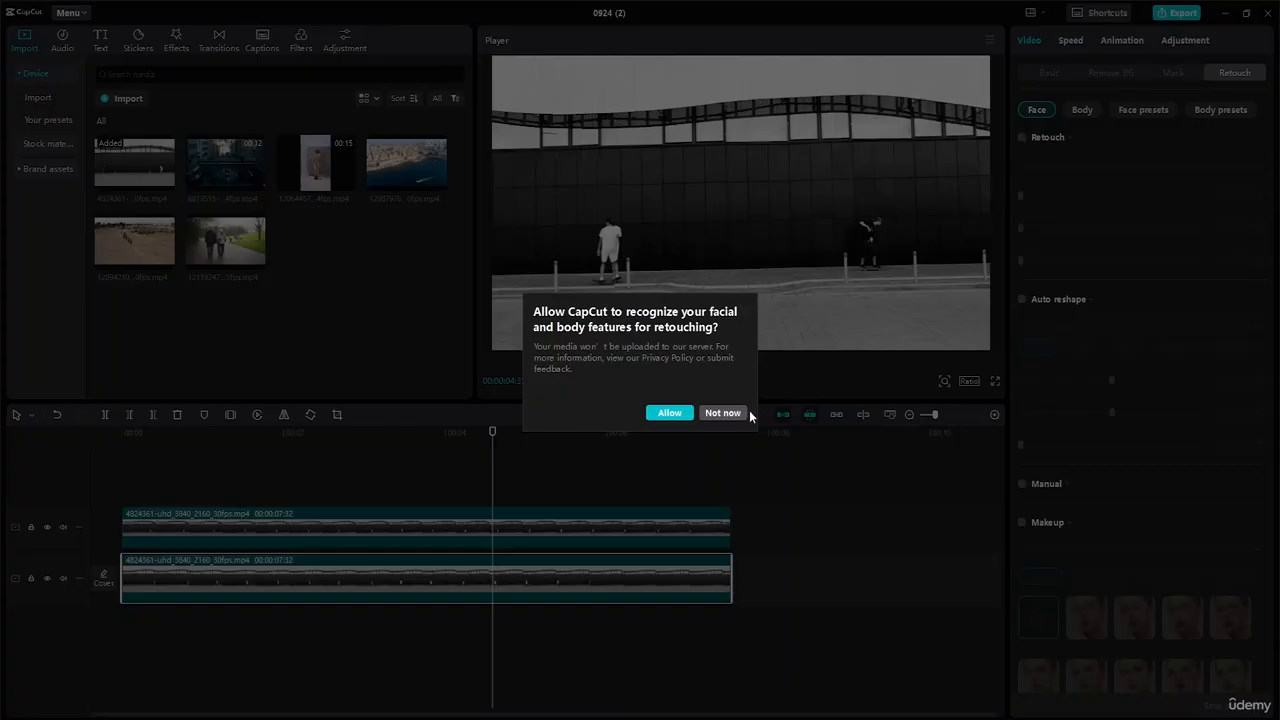
pyautogui.click(722, 413)
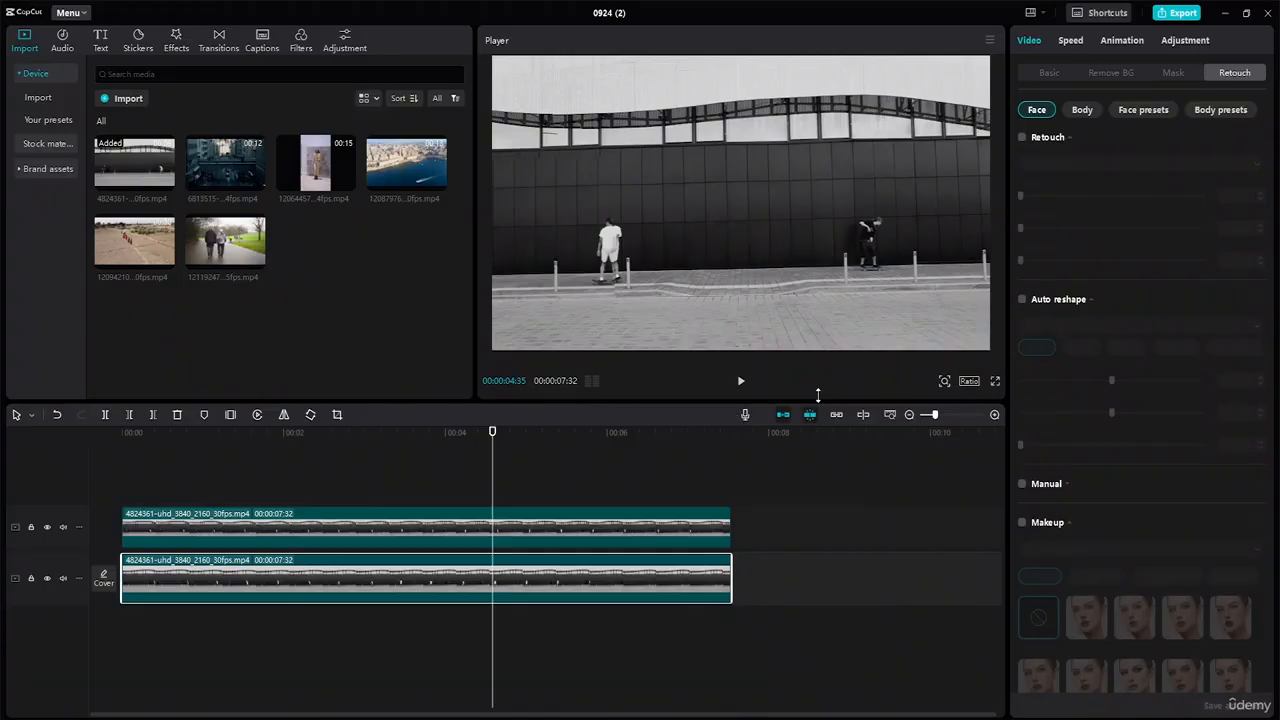
pyautogui.click(1067, 40)
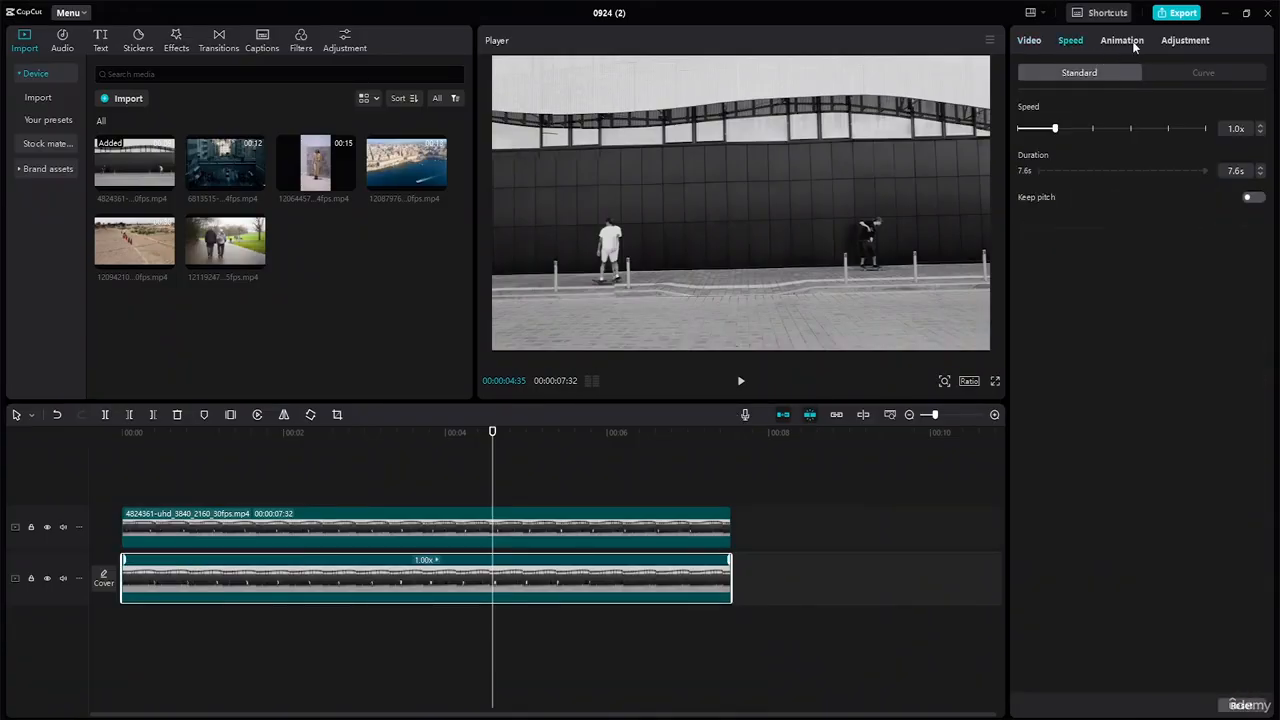
pyautogui.click(1133, 40)
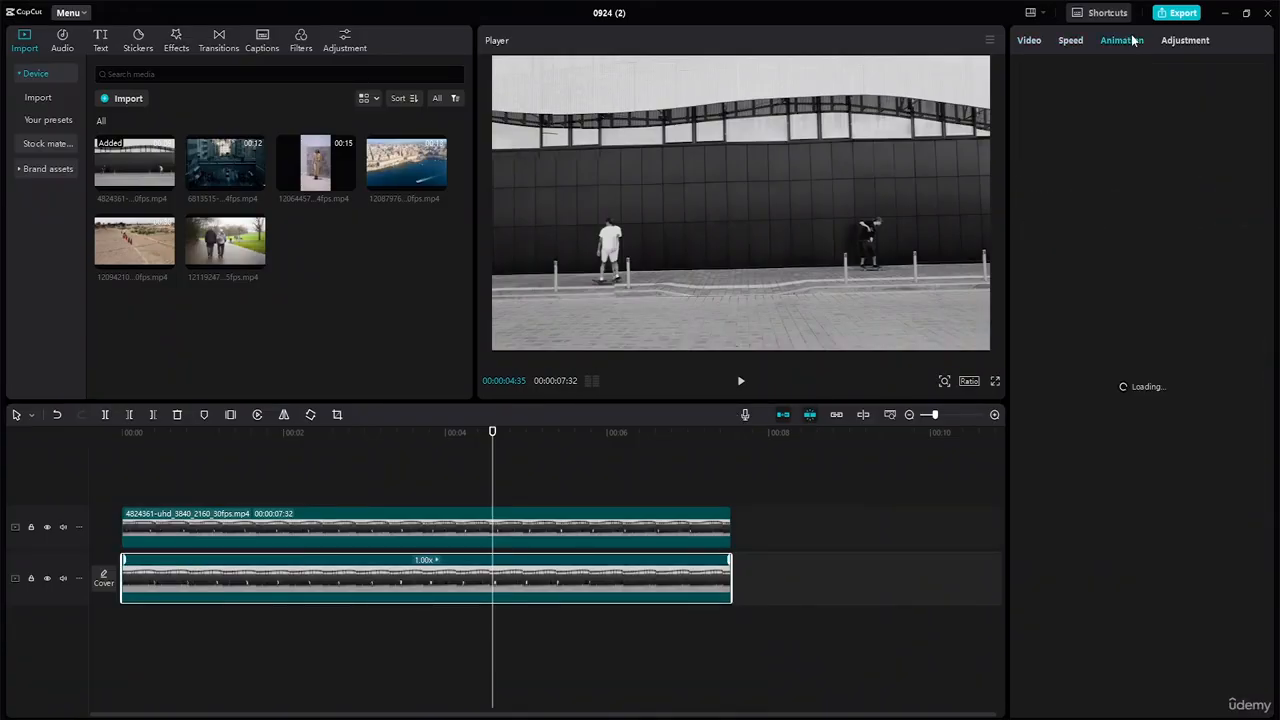
pyautogui.click(1189, 40)
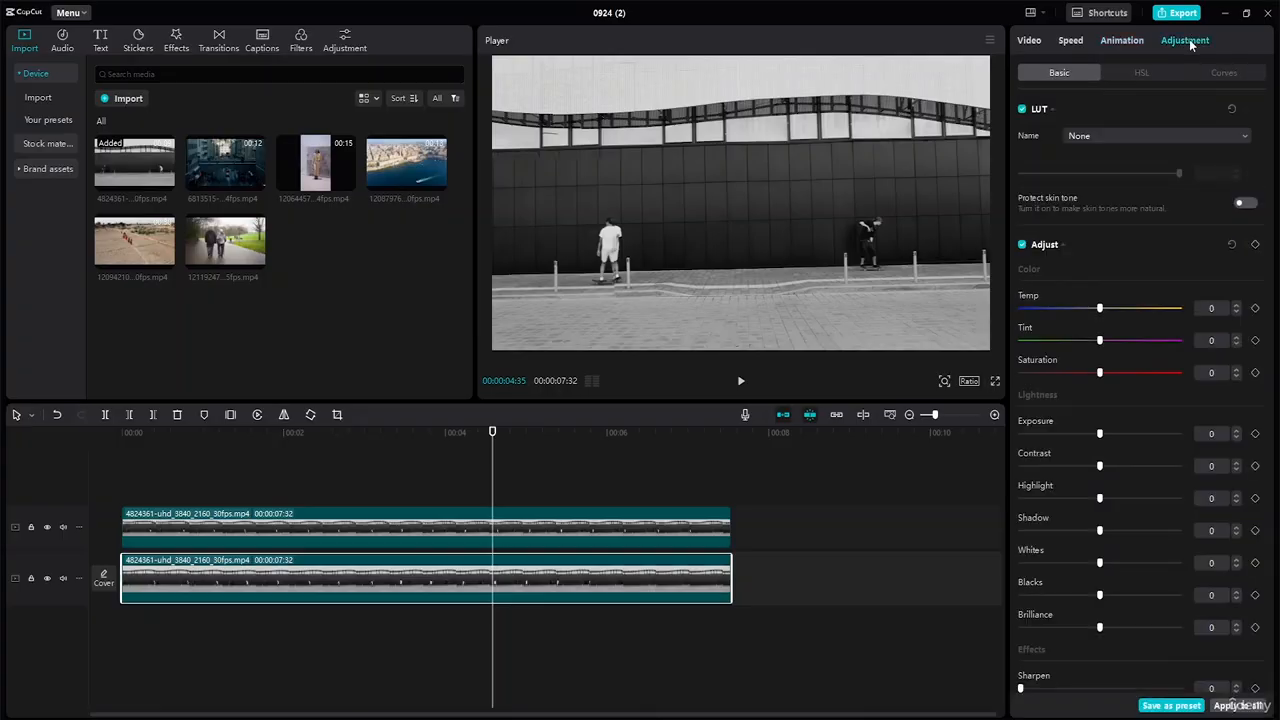
pyautogui.scroll(-3, 1159, 333)
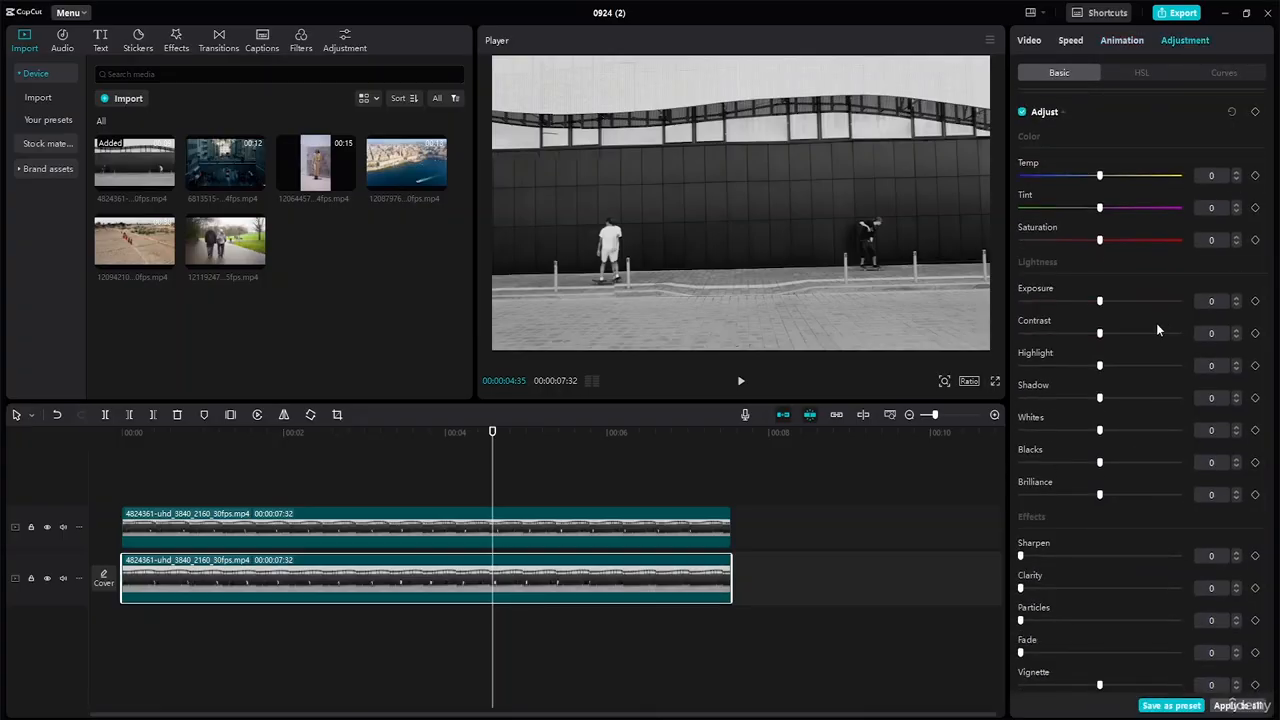
pyautogui.scroll(3, 1156, 323)
pyautogui.click(1032, 42)
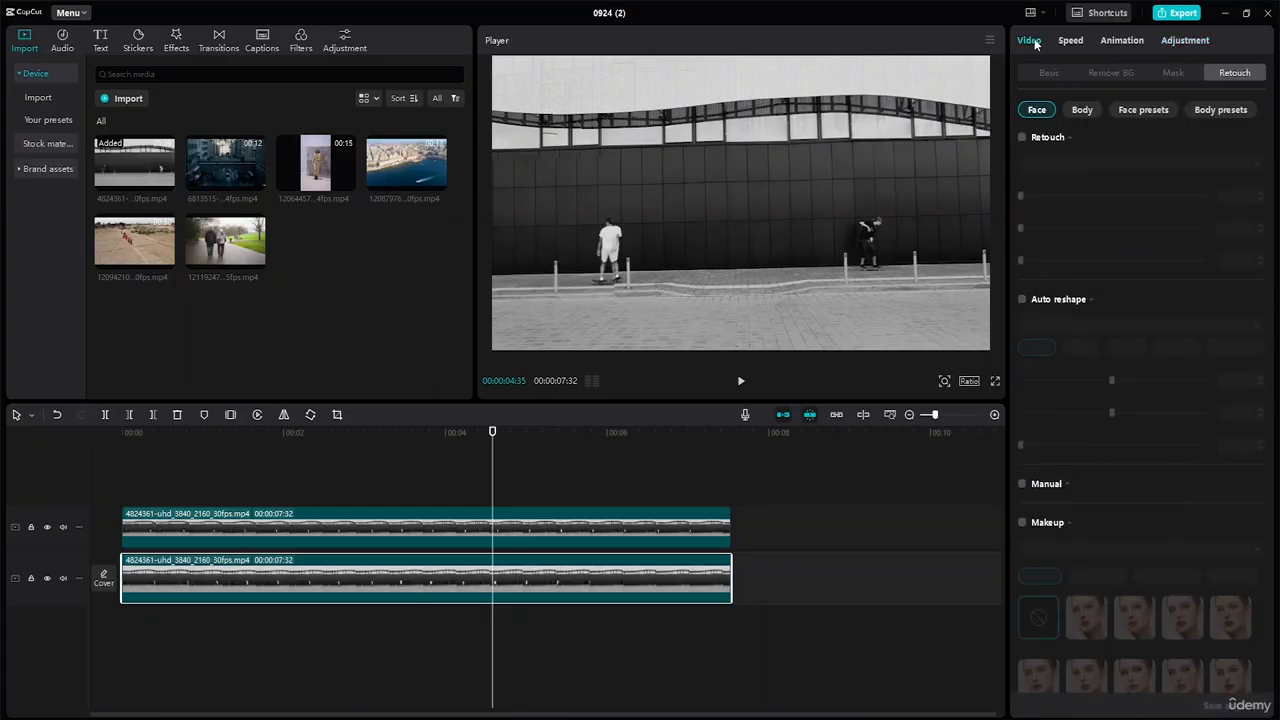
pyautogui.click(1054, 67)
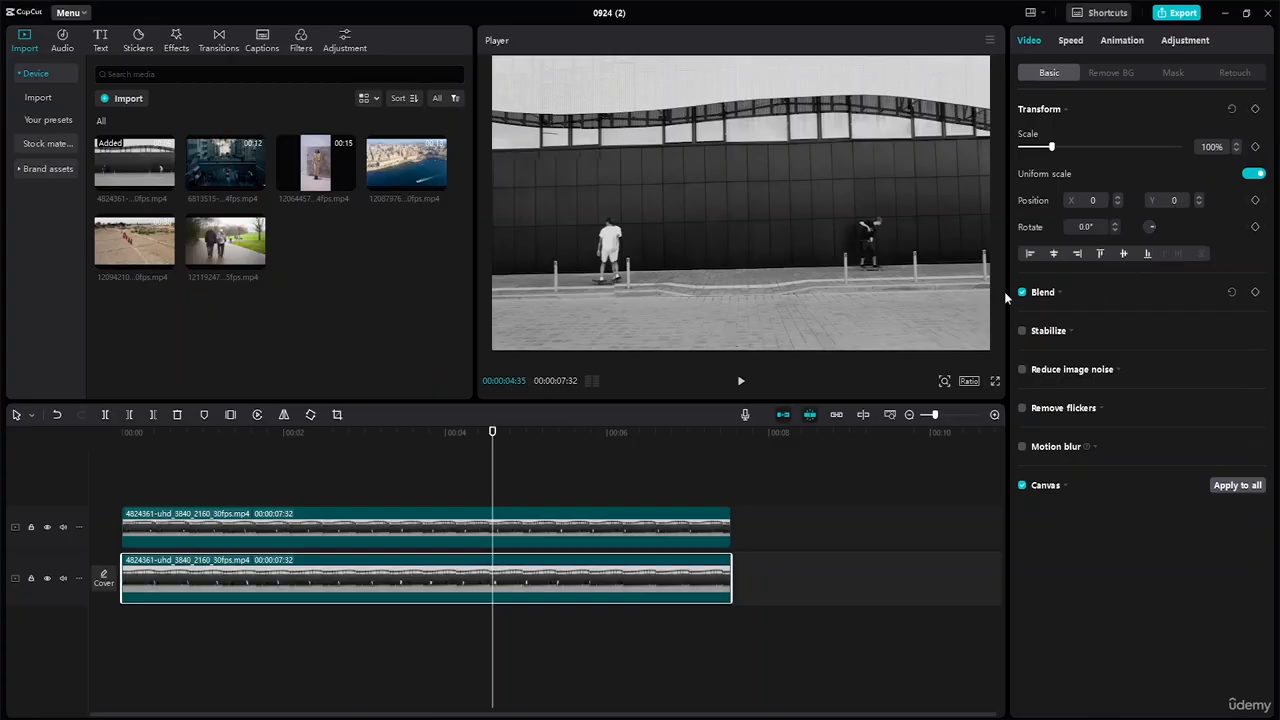
# Add 100% Blend opacity keyframes on the lower skate clip at 4:35 and 6:37.
pyautogui.click(1057, 293)
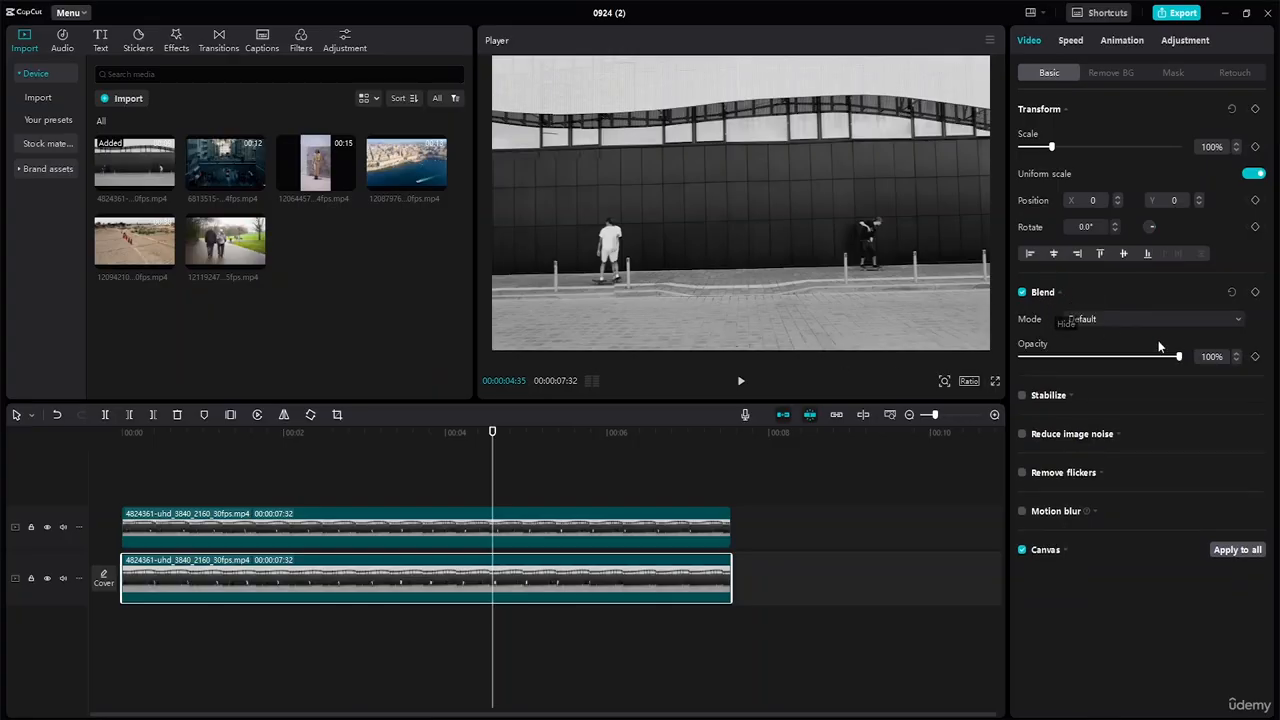
pyautogui.click(1256, 358)
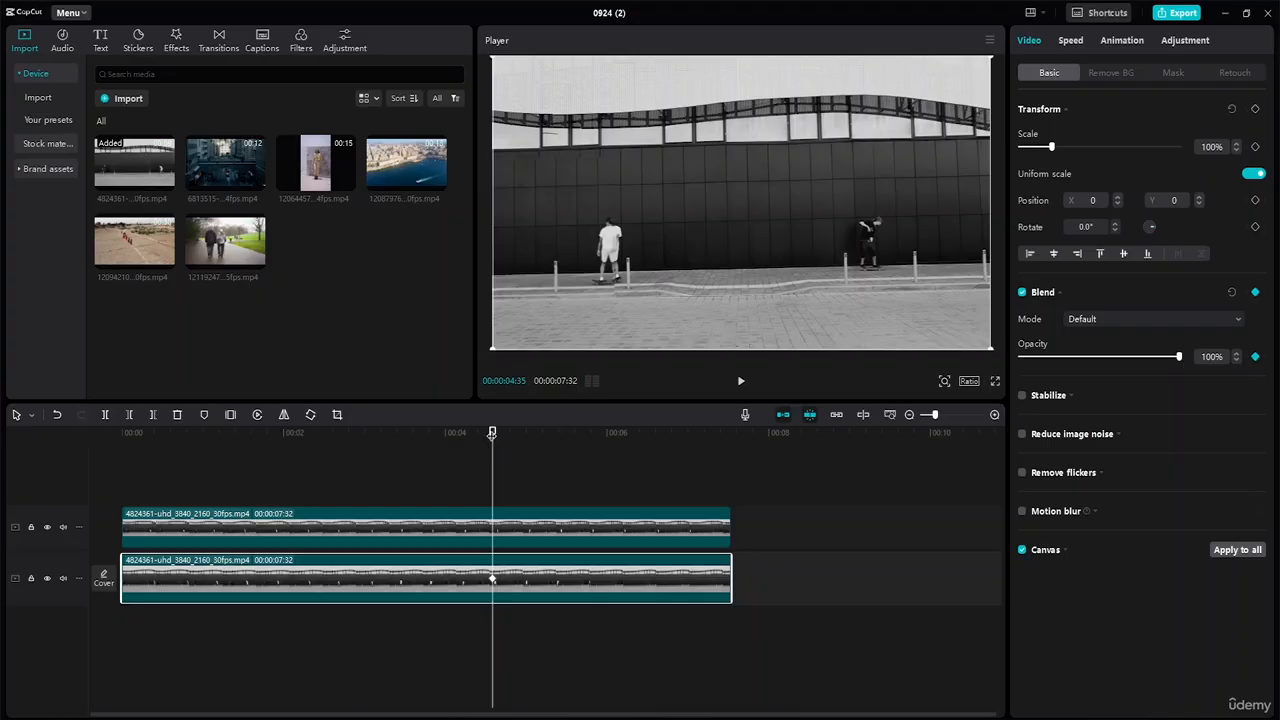
pyautogui.moveTo(492, 436); pyautogui.dragTo(124, 453)
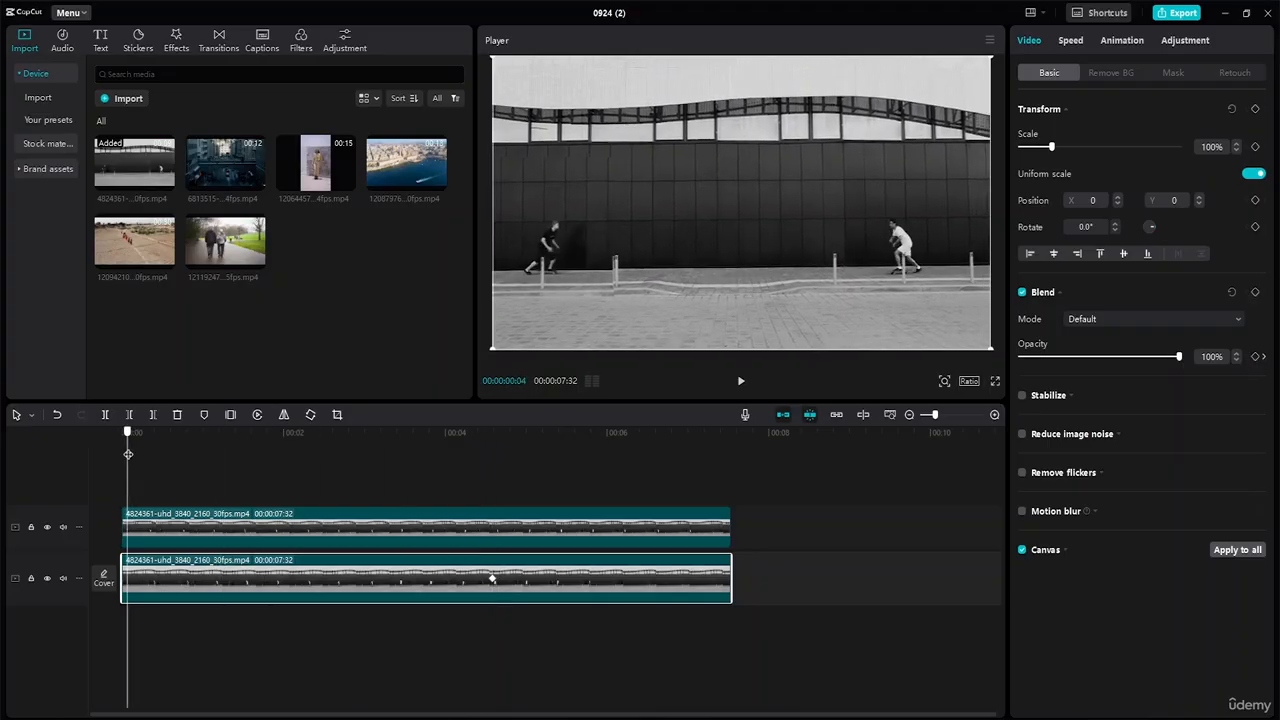
pyautogui.click(1255, 292)
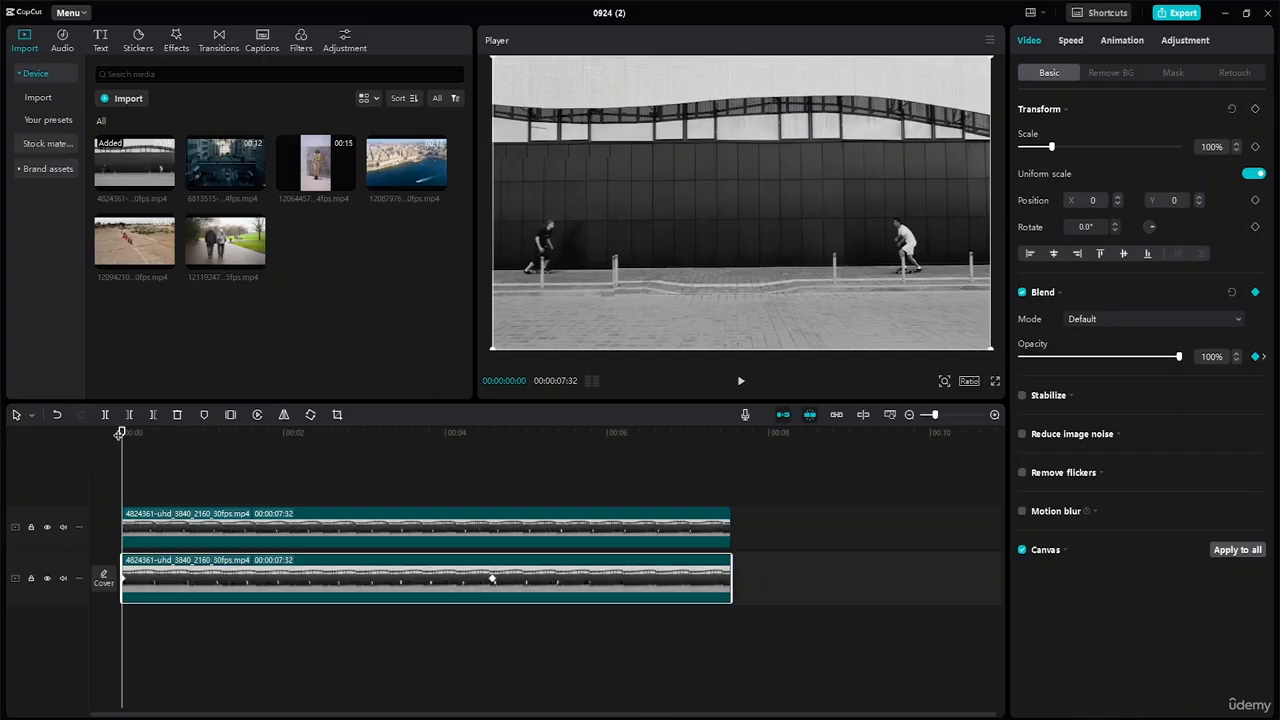
pyautogui.moveTo(121, 452); pyautogui.dragTo(656, 458)
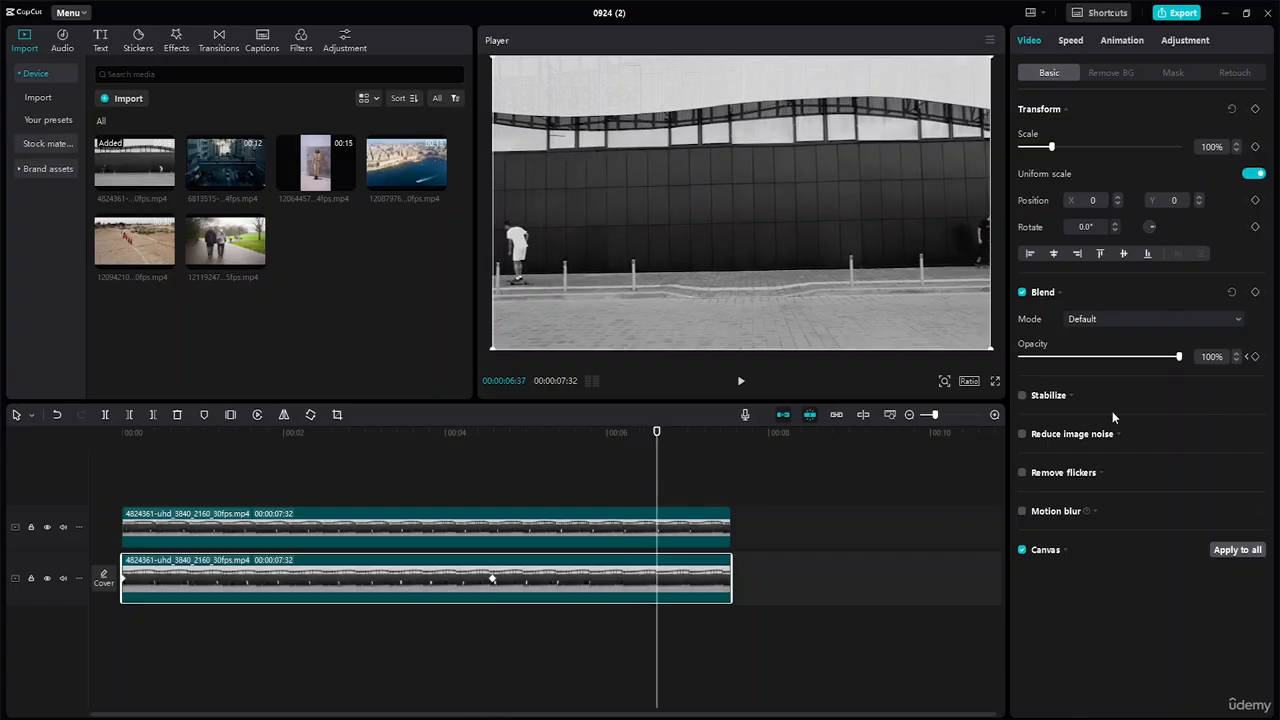
pyautogui.click(1255, 291)
# Add another 100% opacity keyframe near the clip start at 00:00:00:28.
pyautogui.moveTo(658, 435); pyautogui.dragTo(492, 521)
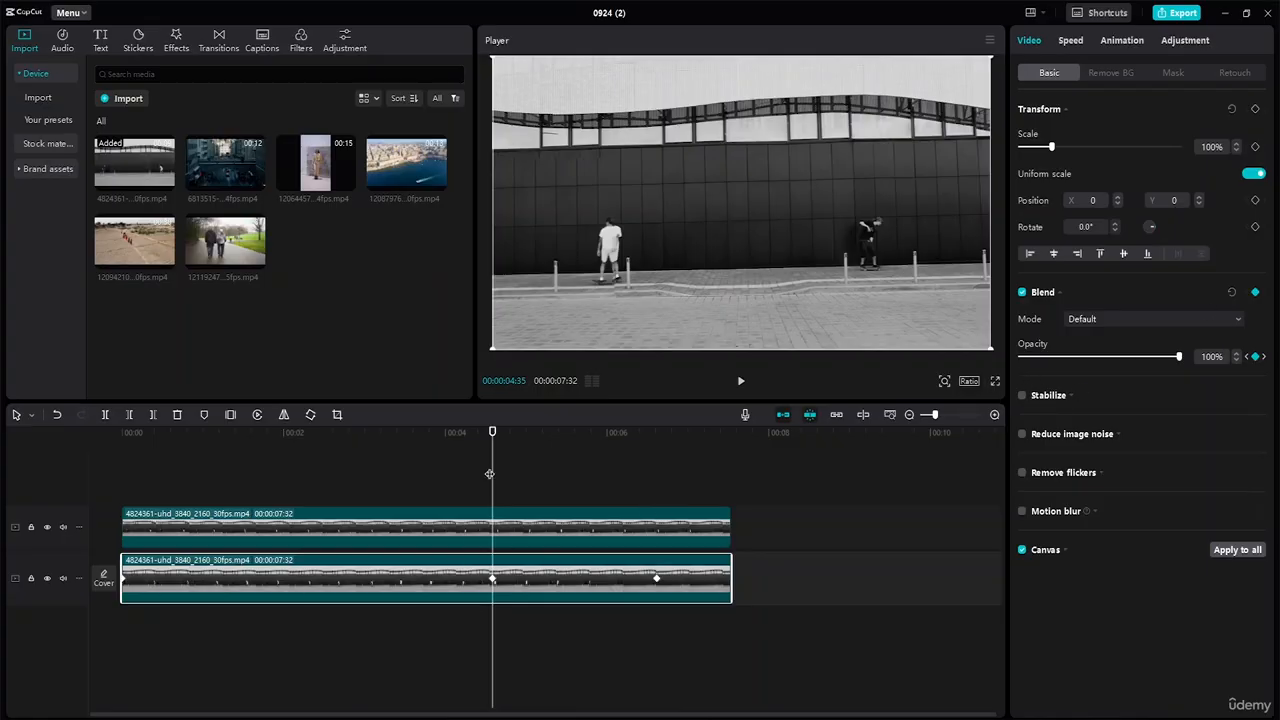
pyautogui.moveTo(492, 438); pyautogui.dragTo(160, 458)
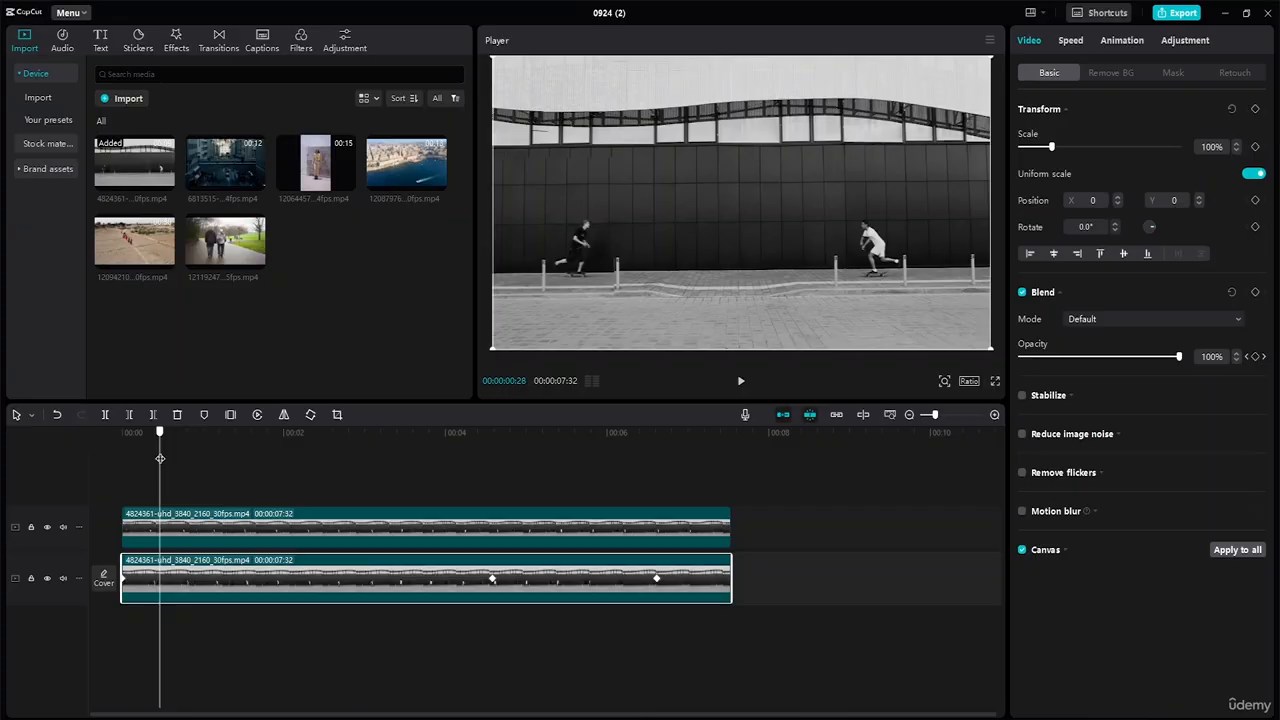
pyautogui.click(1255, 292)
# Lower the clip's opacity to about 70% at 4:35 and again at 6:37.
pyautogui.moveTo(159, 434); pyautogui.dragTo(493, 456)
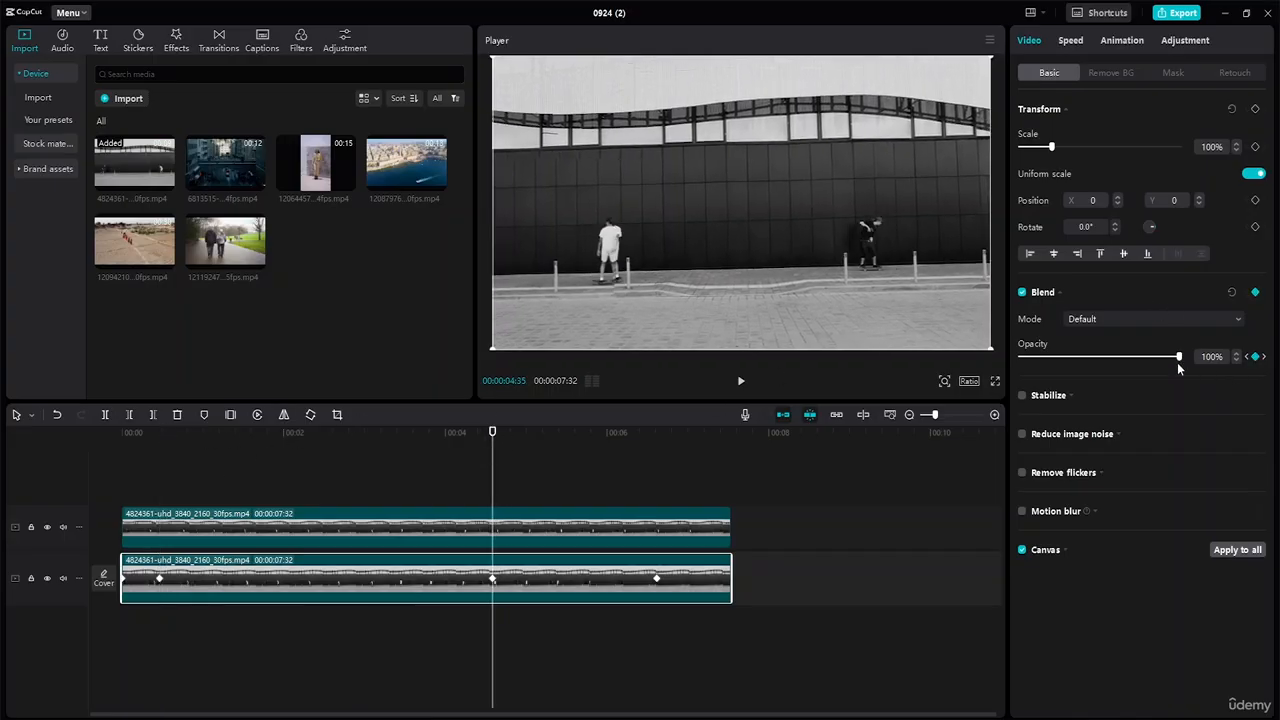
pyautogui.moveTo(1179, 360); pyautogui.dragTo(1131, 358)
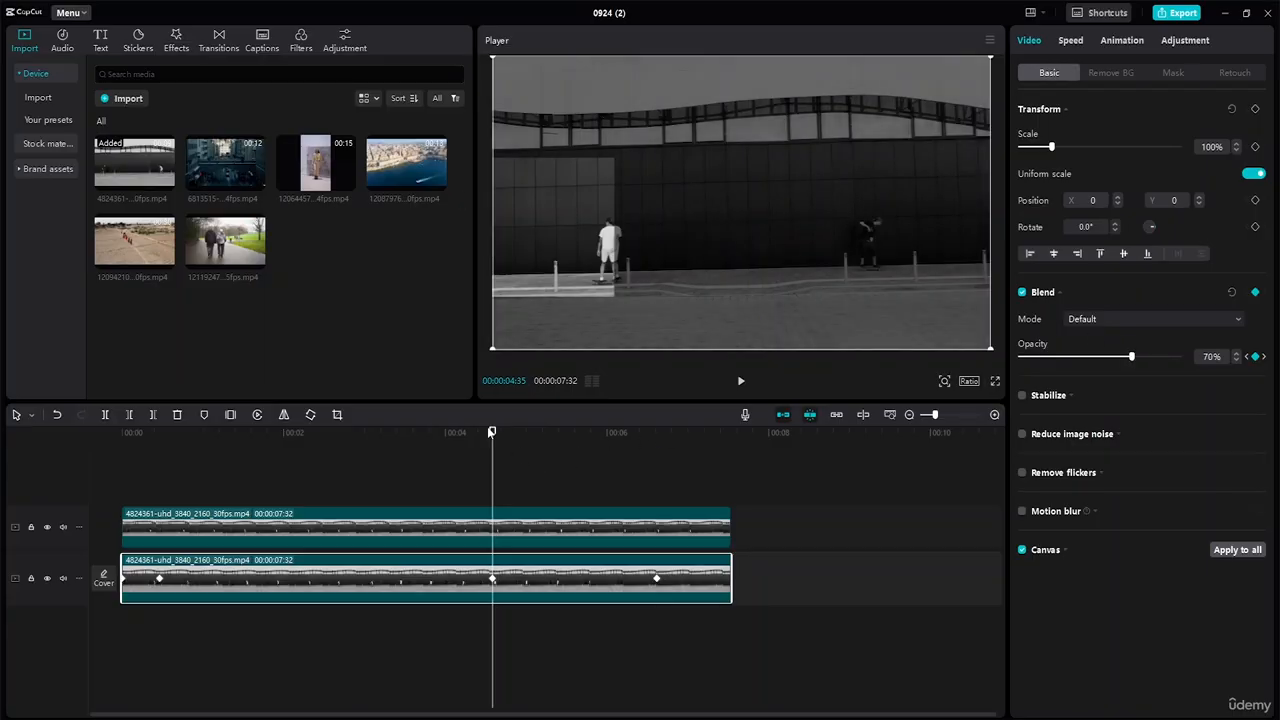
pyautogui.moveTo(496, 432); pyautogui.dragTo(656, 462)
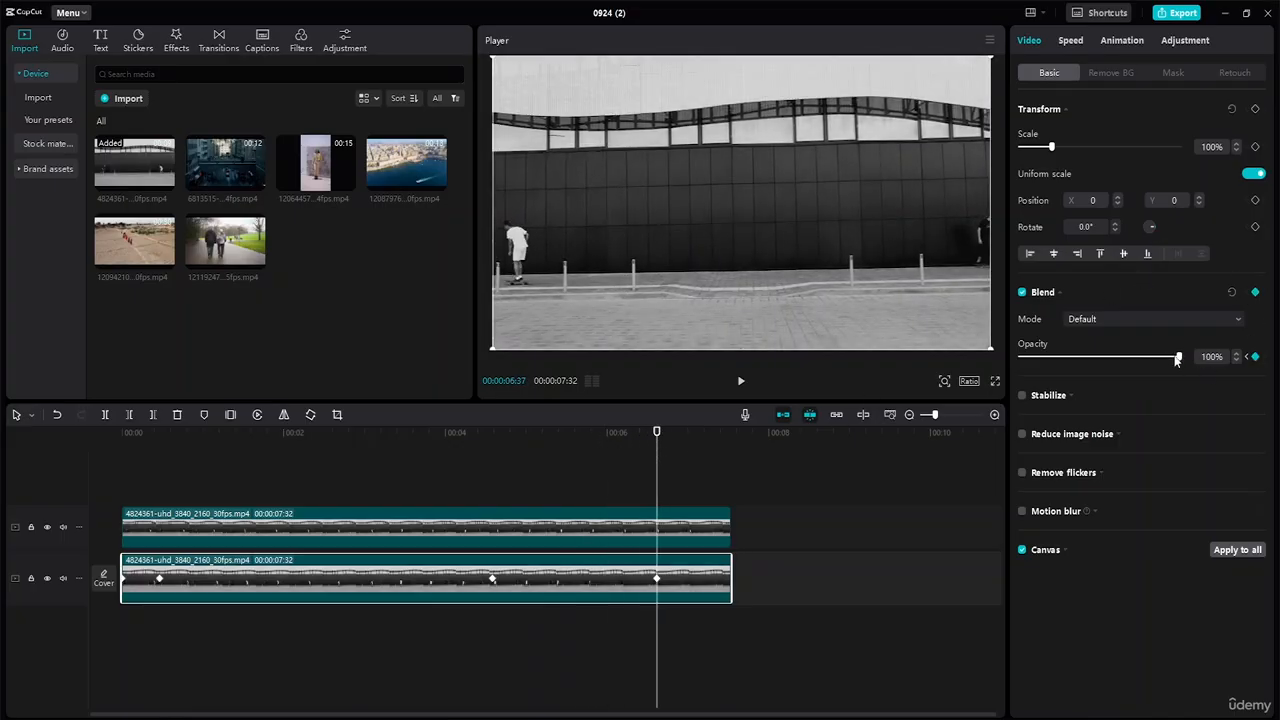
pyautogui.moveTo(1173, 360); pyautogui.dragTo(1129, 362)
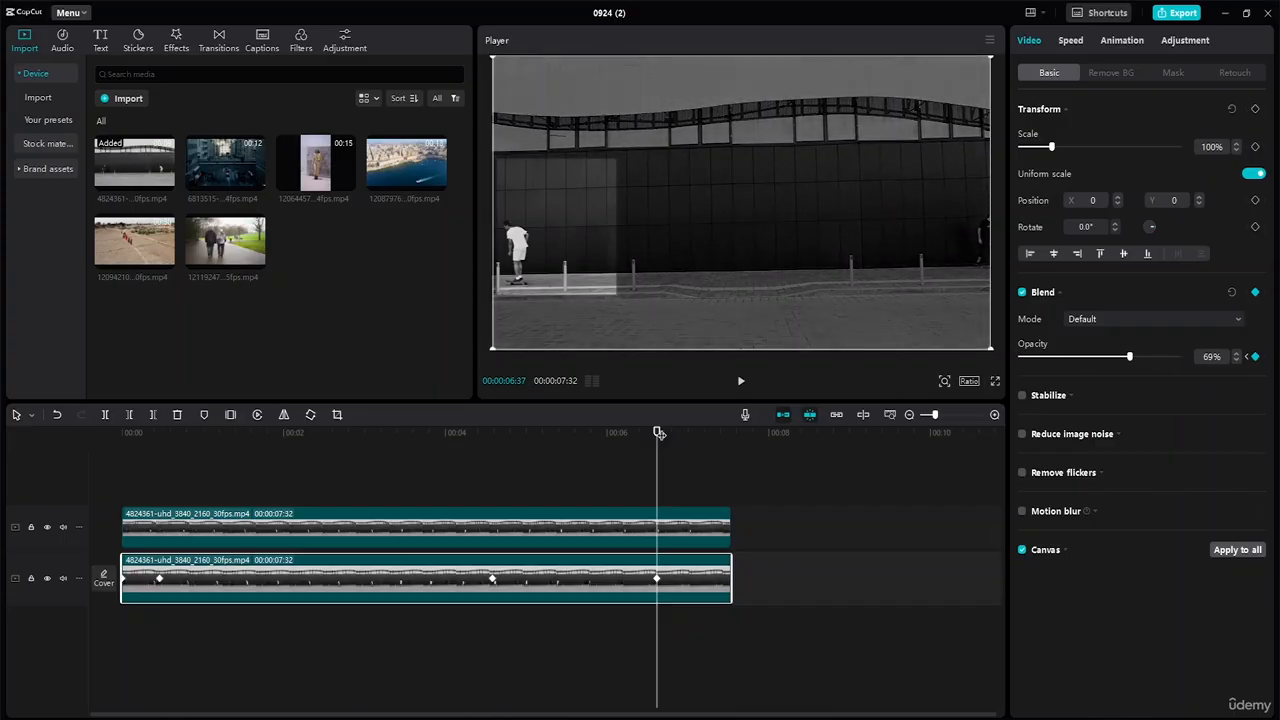
# Add an opacity keyframe at 7:19 and raise it back to 100%.
pyautogui.moveTo(659, 432); pyautogui.dragTo(713, 437)
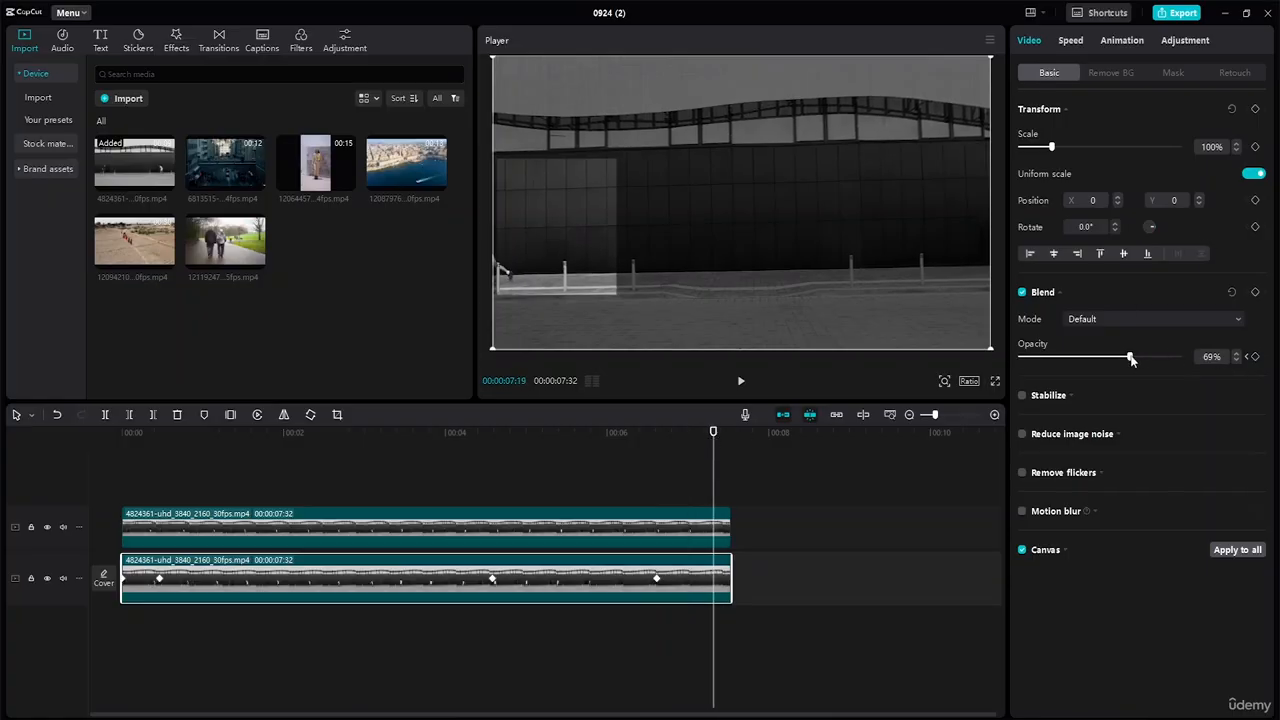
pyautogui.click(1255, 356)
pyautogui.moveTo(1147, 356); pyautogui.dragTo(1230, 367)
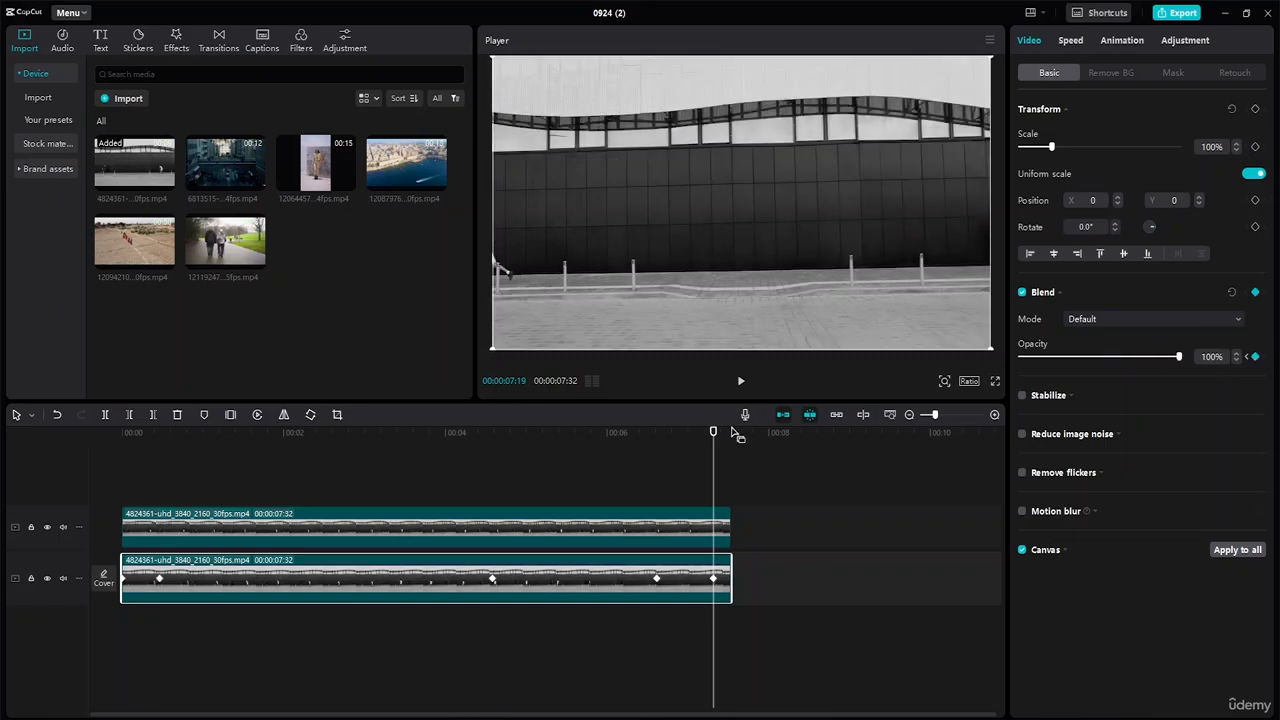
# Play back the preview from the start and from about 2 seconds to check the opacity fade.
pyautogui.click(122, 433)
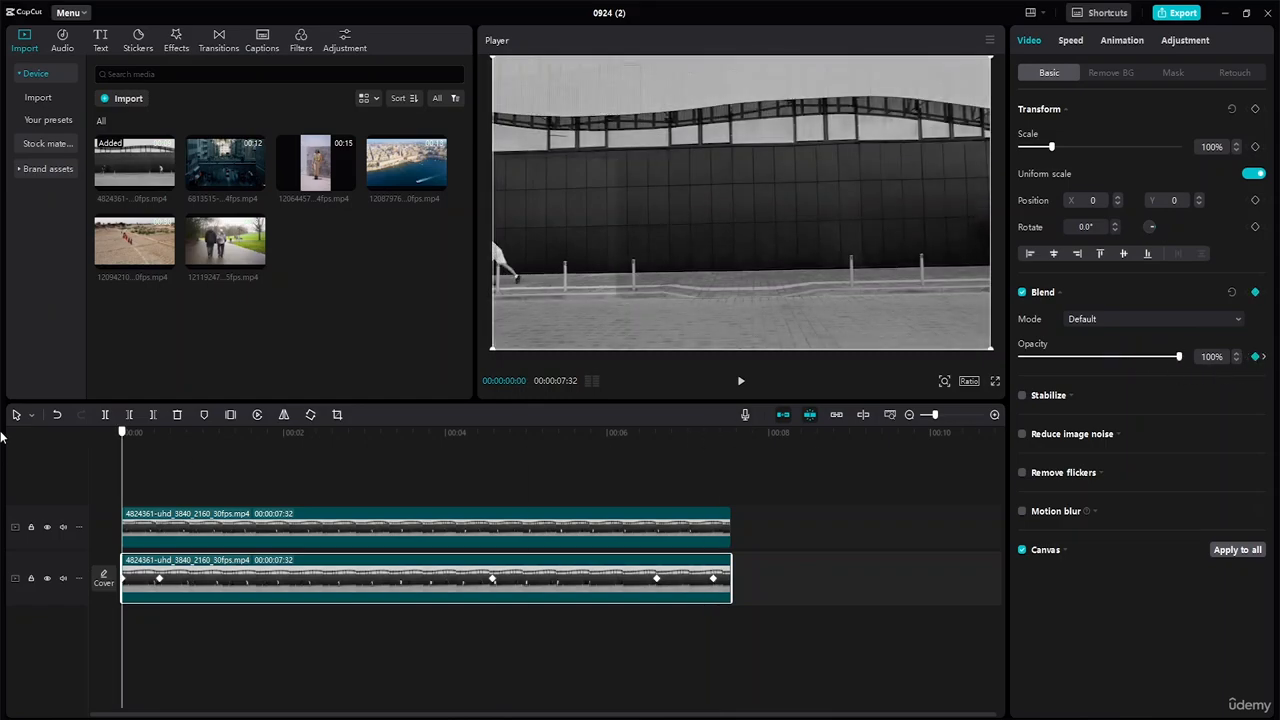
pyautogui.press('space')
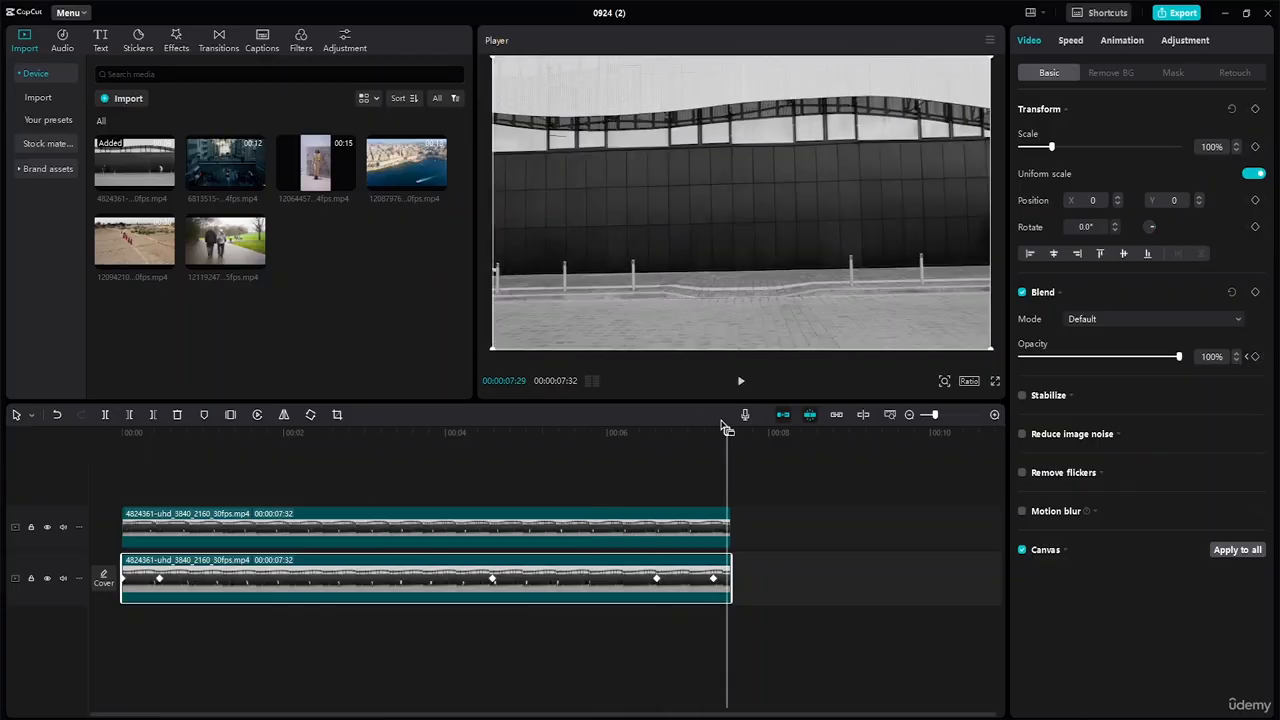
pyautogui.moveTo(729, 433); pyautogui.dragTo(310, 413)
pyautogui.press('space')
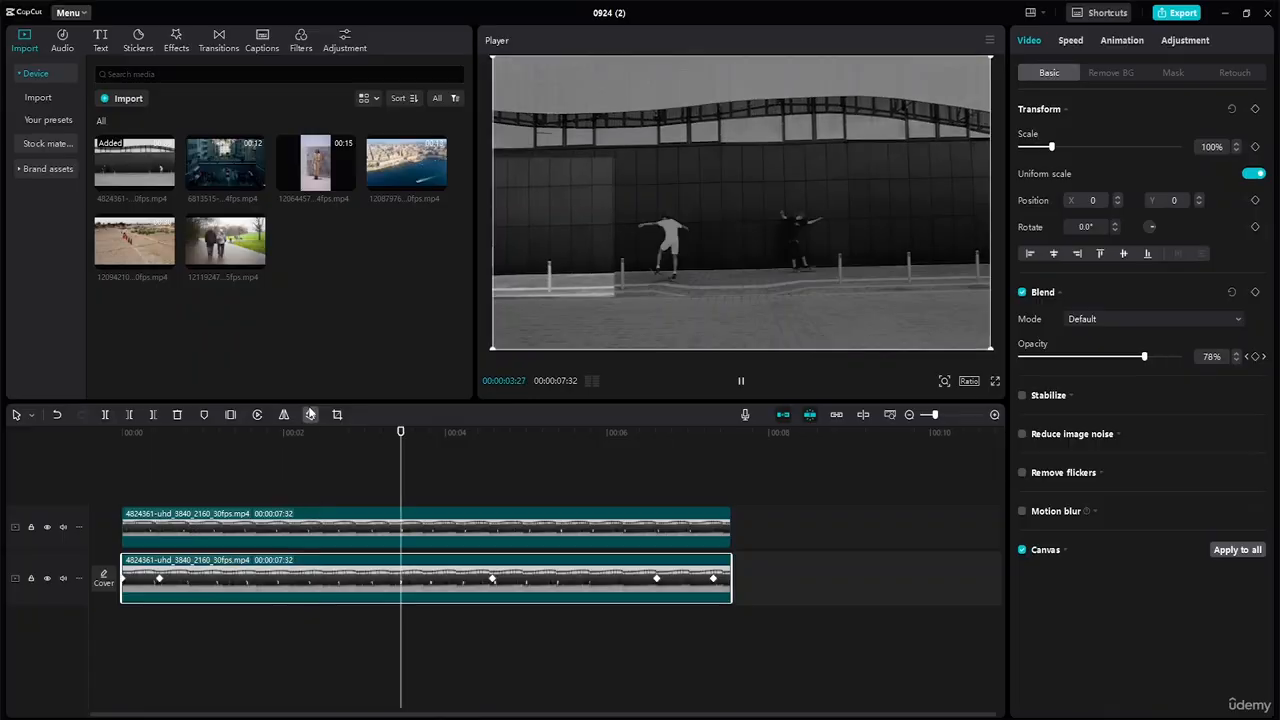
pyautogui.press('space')
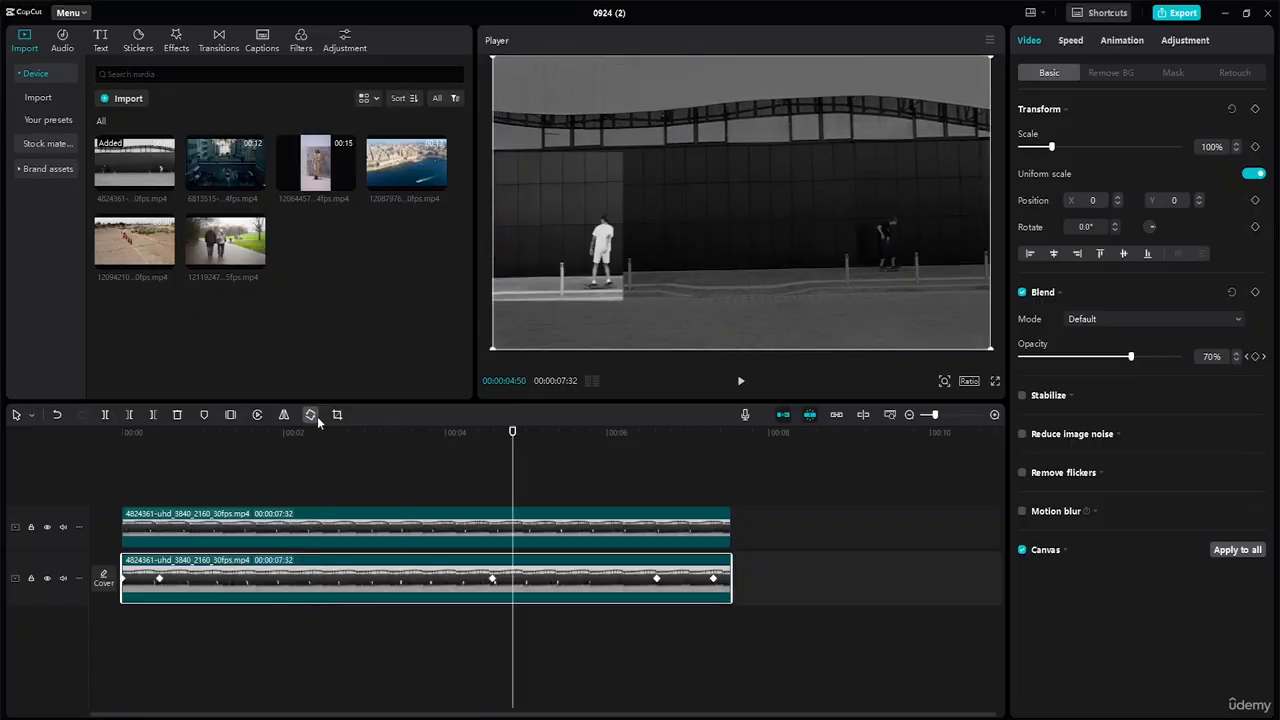
# Shift the 70% keyframe slightly later and add a 100% opacity keyframe at 4:50.
pyautogui.moveTo(492, 579); pyautogui.dragTo(541, 584)
pyautogui.moveTo(492, 448); pyautogui.dragTo(512, 448)
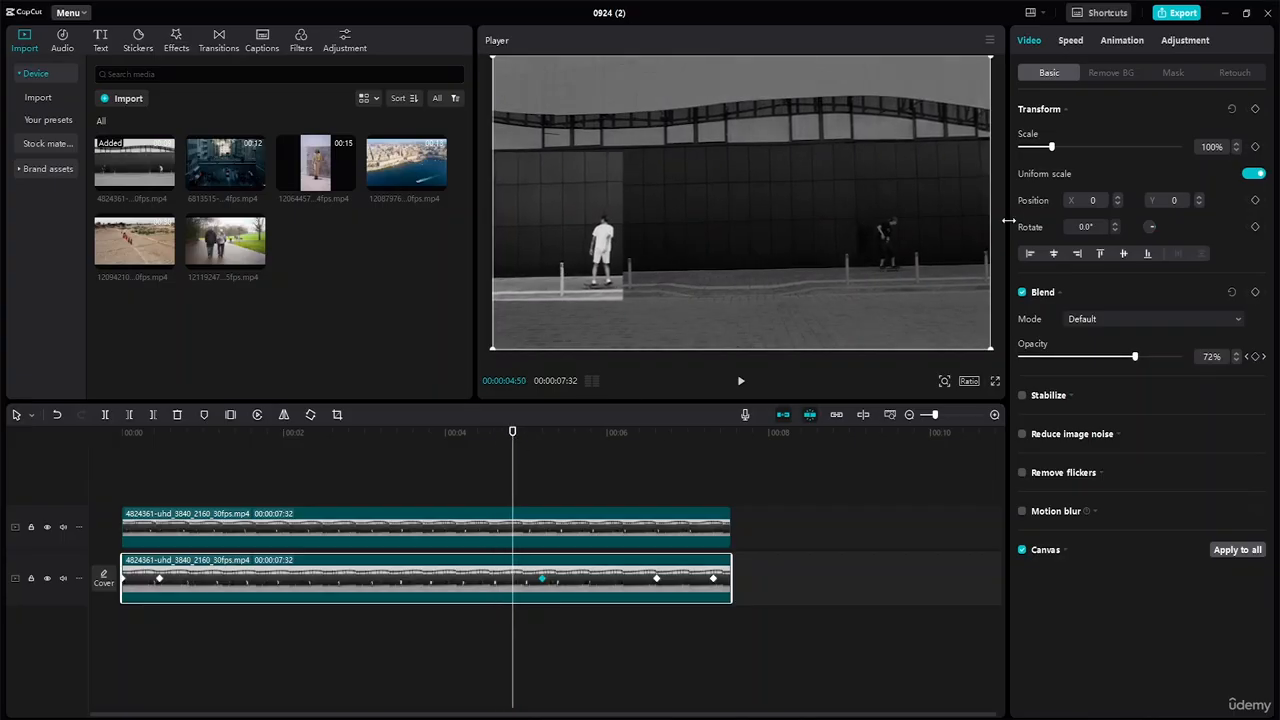
pyautogui.click(1256, 357)
pyautogui.moveTo(1133, 356); pyautogui.dragTo(1178, 356)
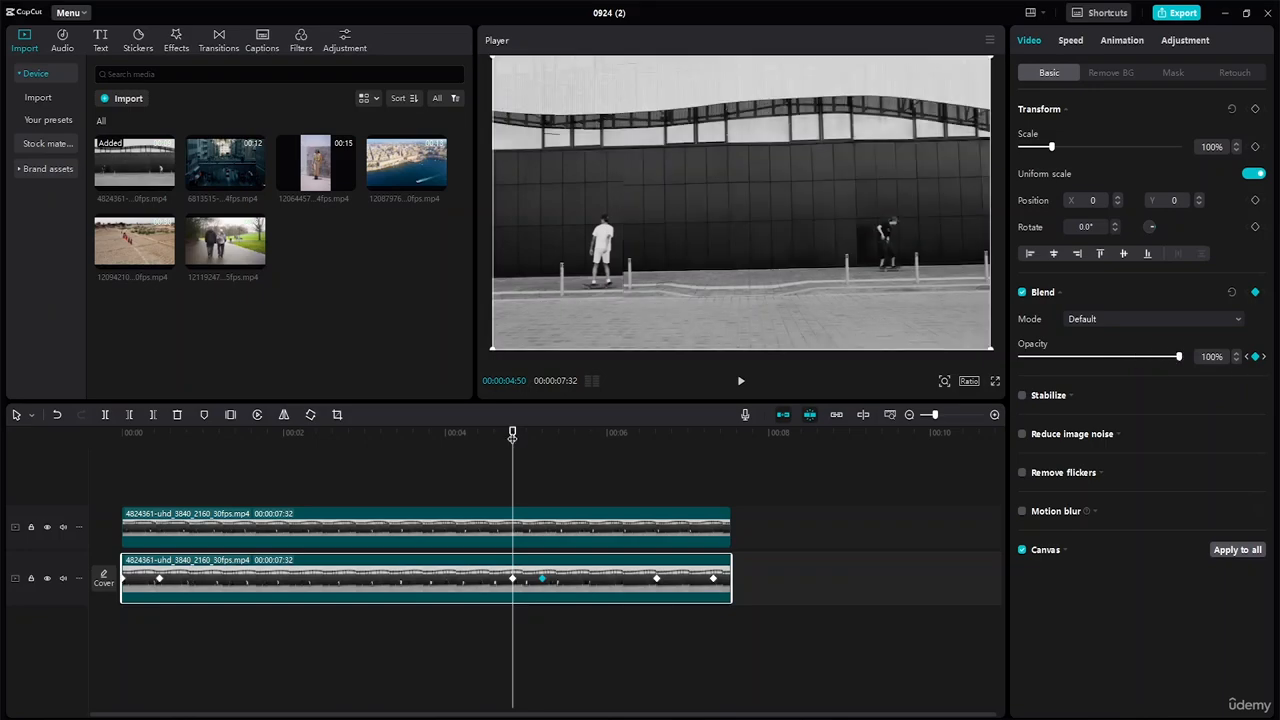
pyautogui.moveTo(510, 436); pyautogui.dragTo(408, 435)
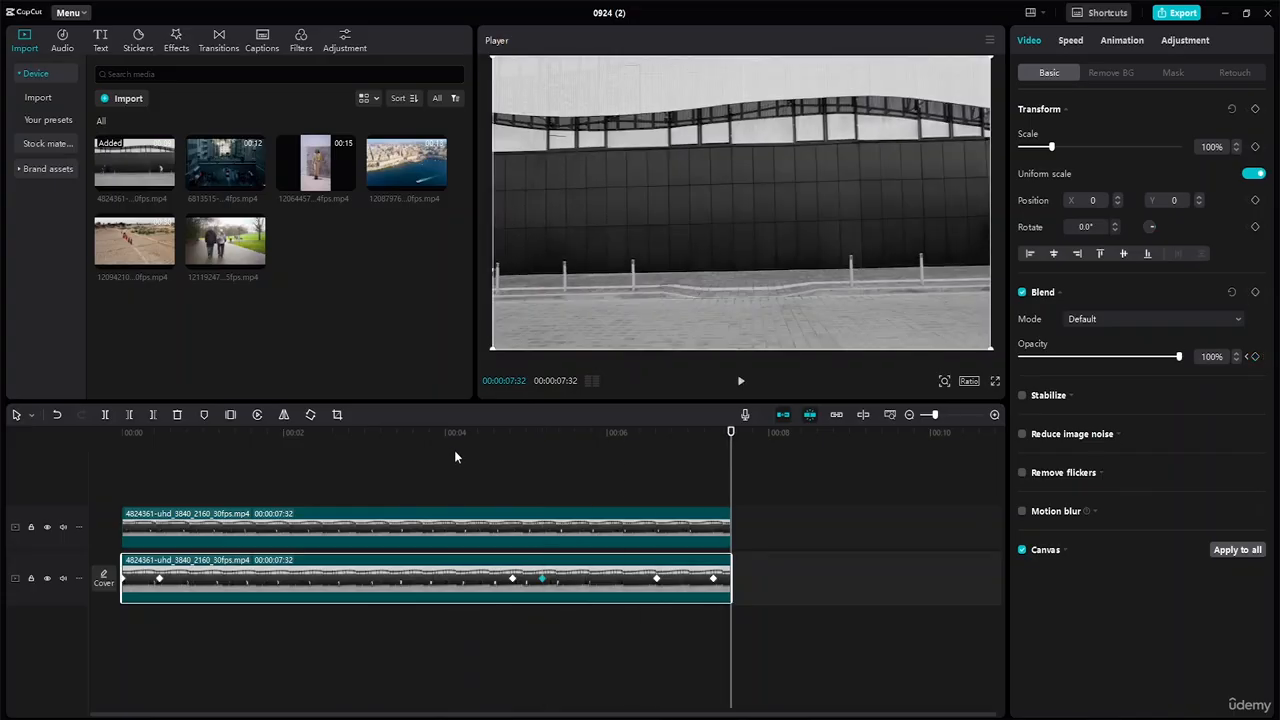
pyautogui.click(543, 580)
pyautogui.moveTo(541, 433); pyautogui.dragTo(453, 440)
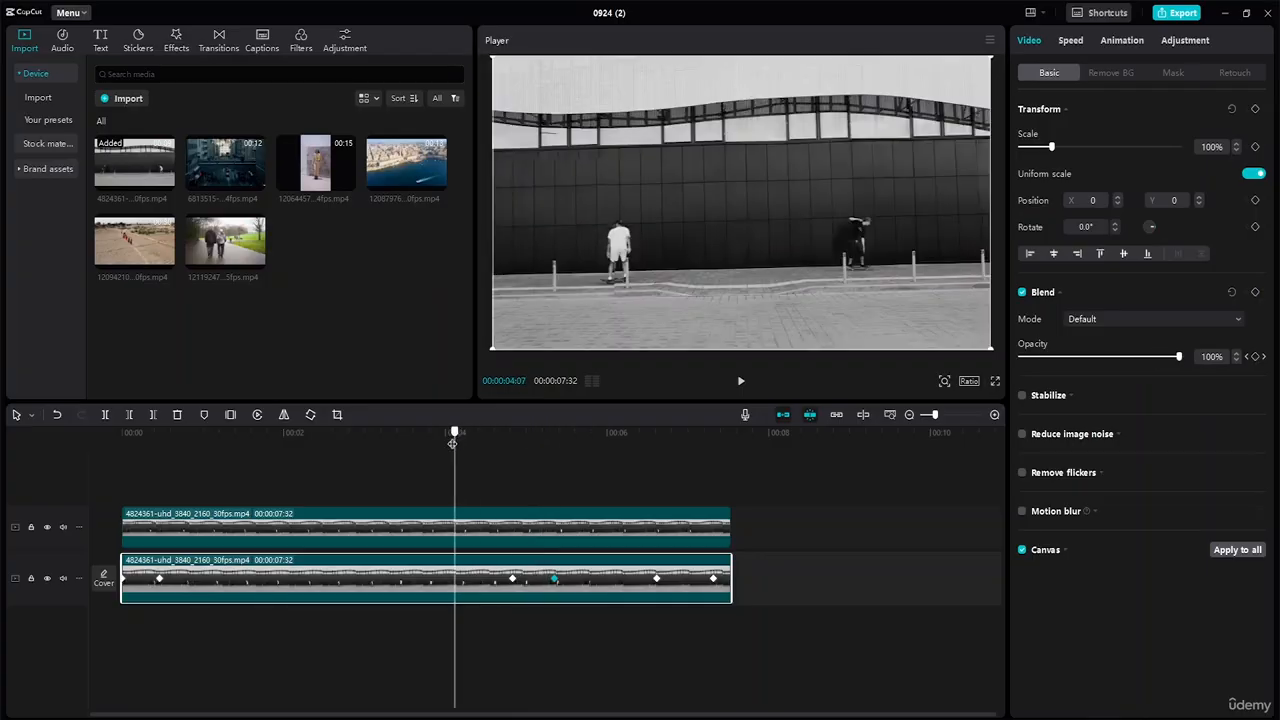
pyautogui.press('space')
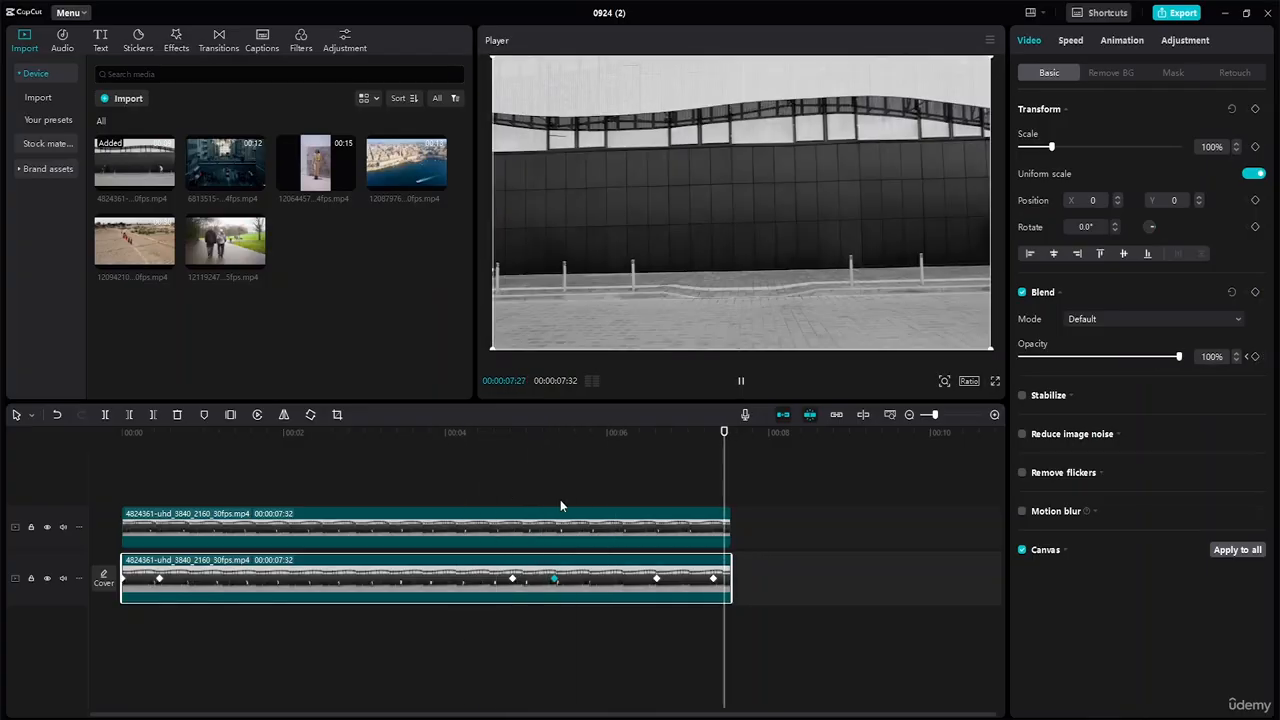
pyautogui.press('space')
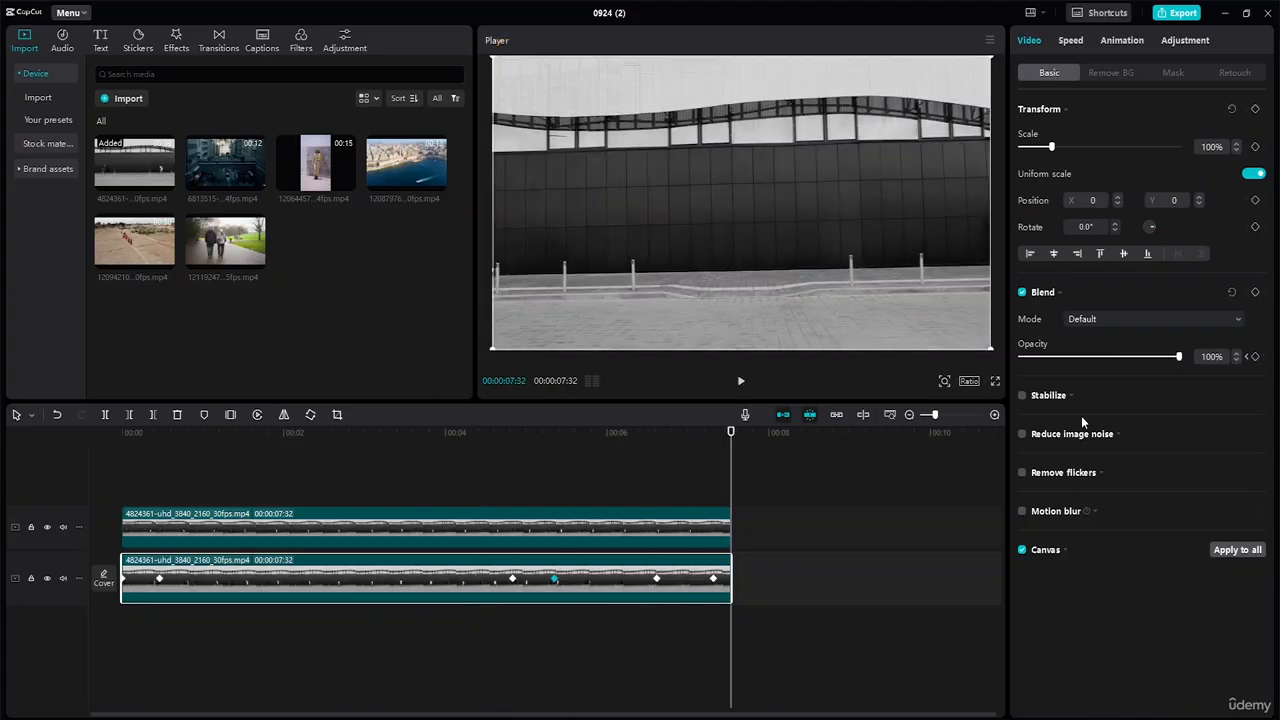
pyautogui.click(159, 581)
pyautogui.rightClick(159, 582)
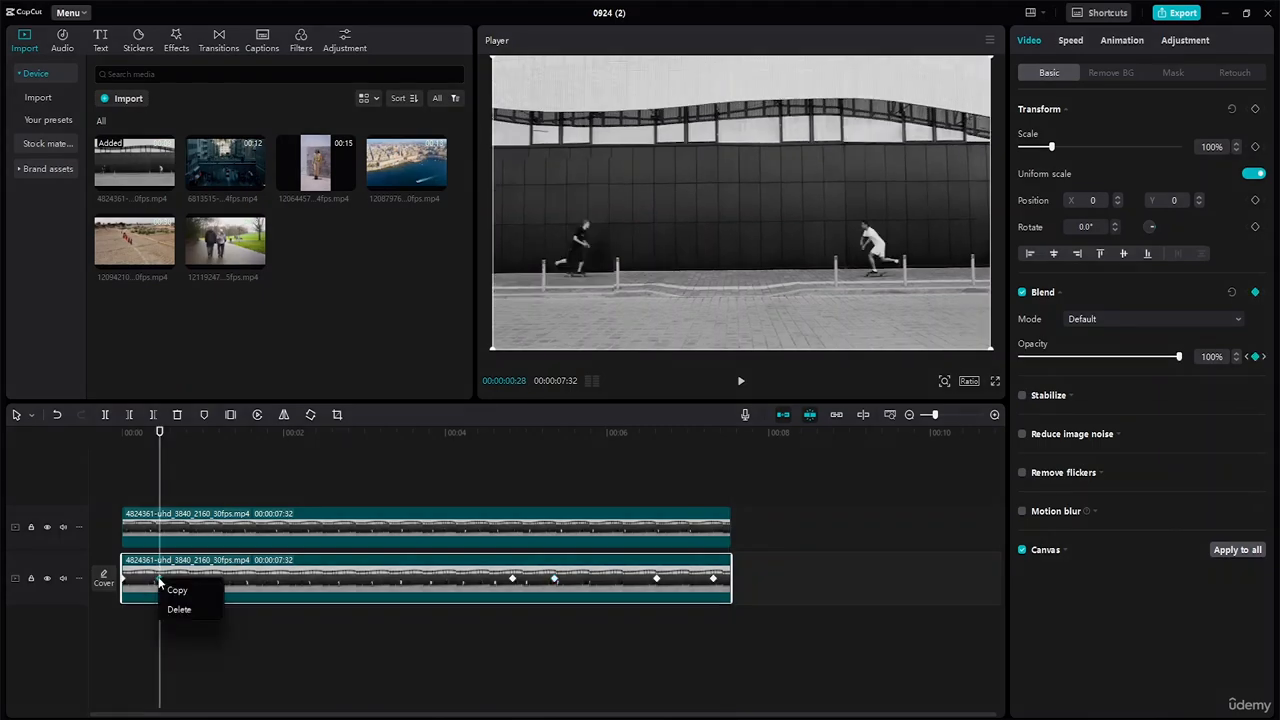
pyautogui.click(308, 648)
pyautogui.rightClick(554, 580)
pyautogui.click(743, 642)
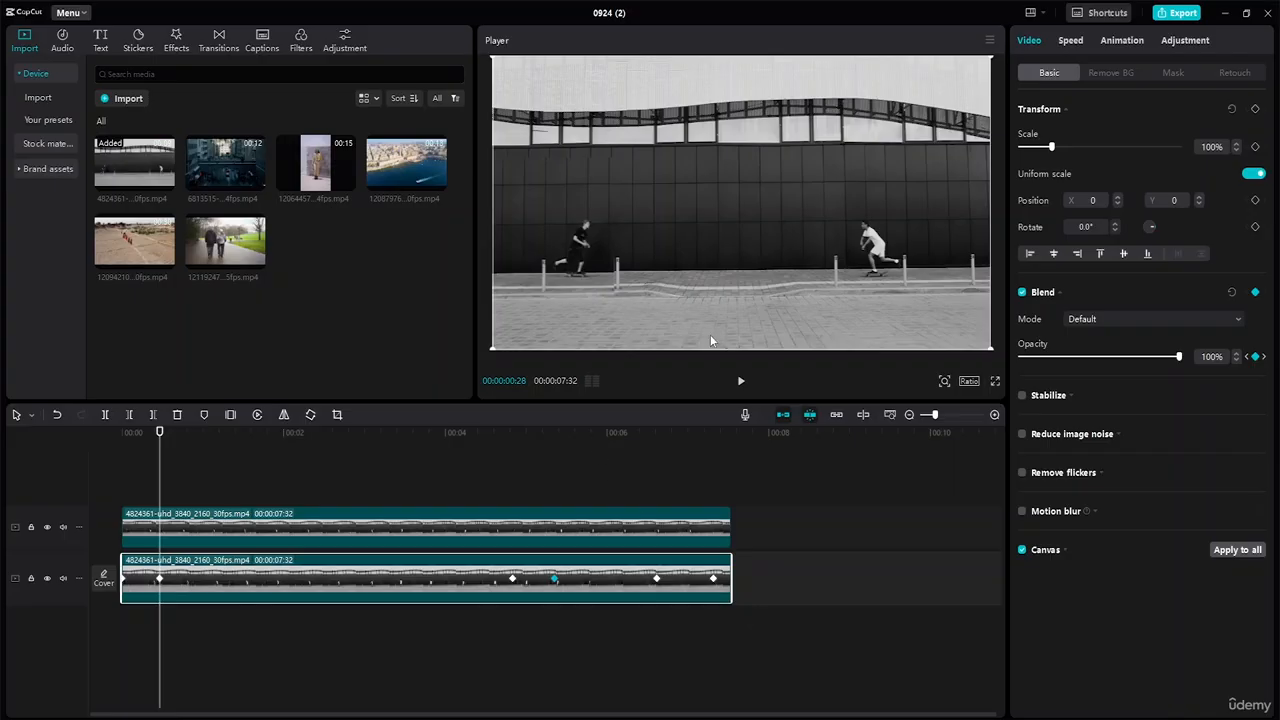
# Name the export 'Magnifying Effect' in the export settings.
pyautogui.click(1179, 13)
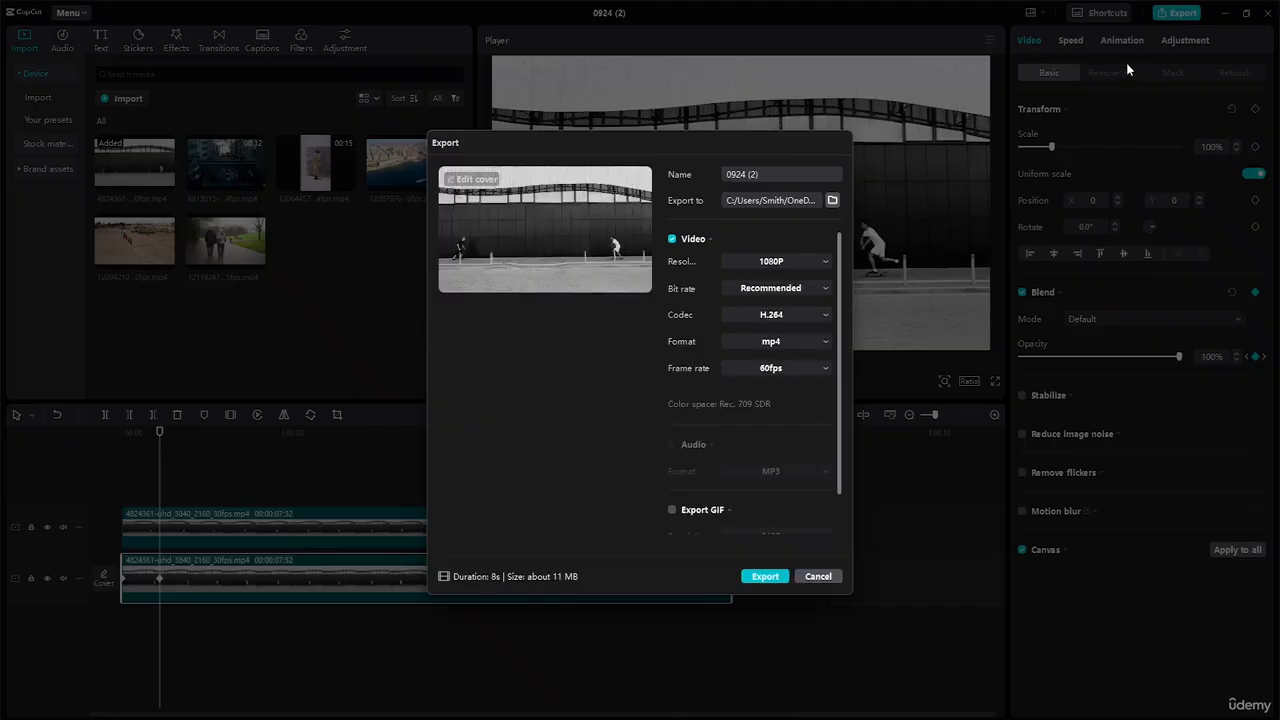
pyautogui.moveTo(763, 174); pyautogui.dragTo(710, 168)
pyautogui.write('Magnifying Effect')
# Set the export destination to Desktop > Advance Capcut Tutorial Resource File.
pyautogui.click(833, 201)
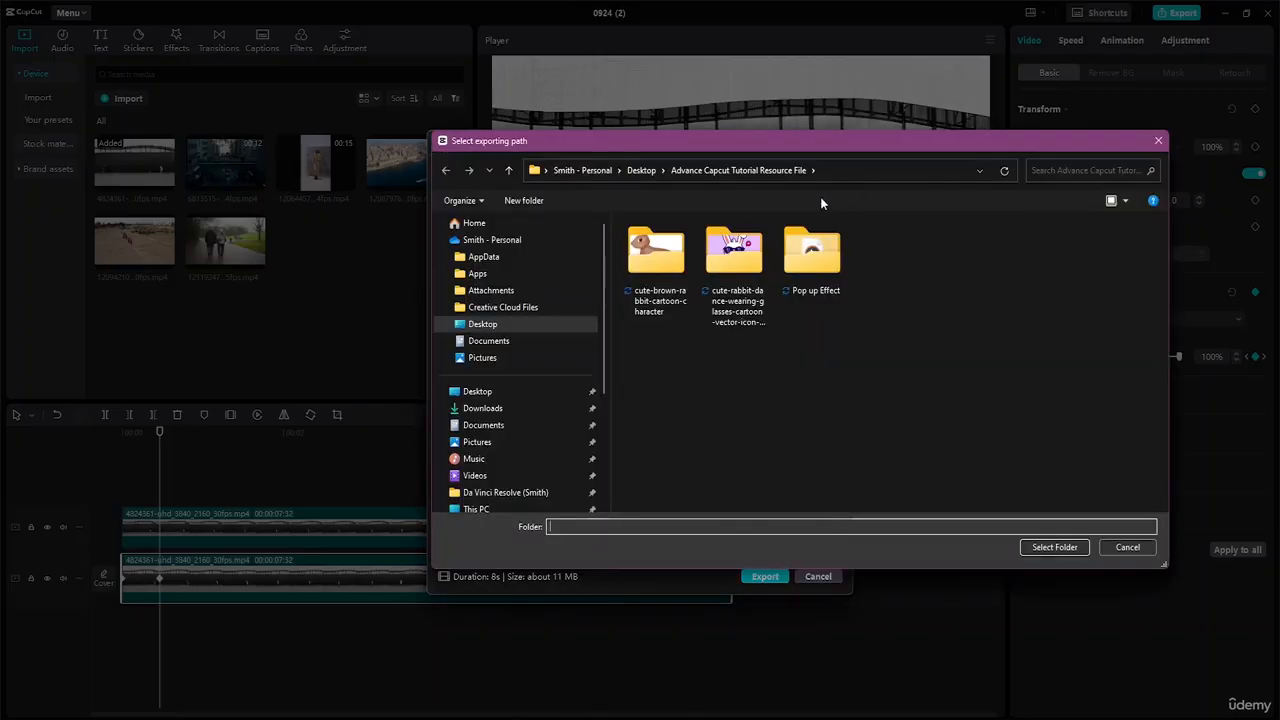
pyautogui.click(528, 391)
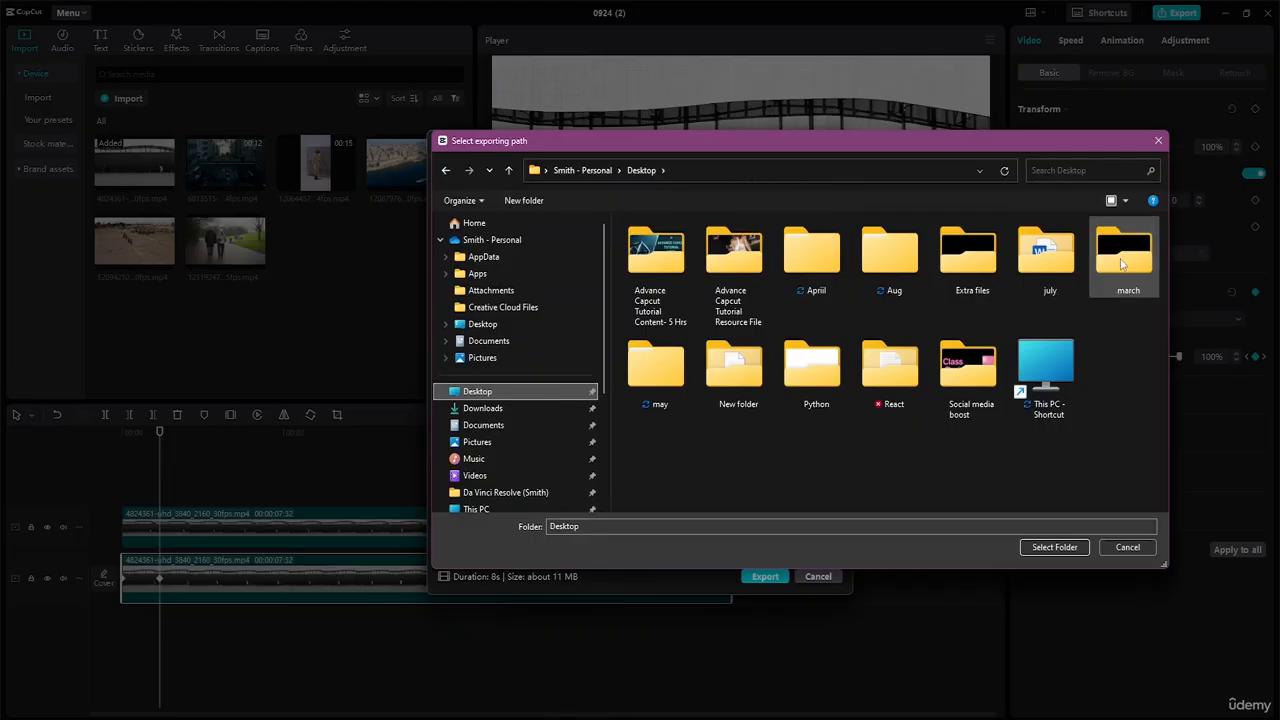
pyautogui.click(750, 263)
pyautogui.doubleClick(750, 263)
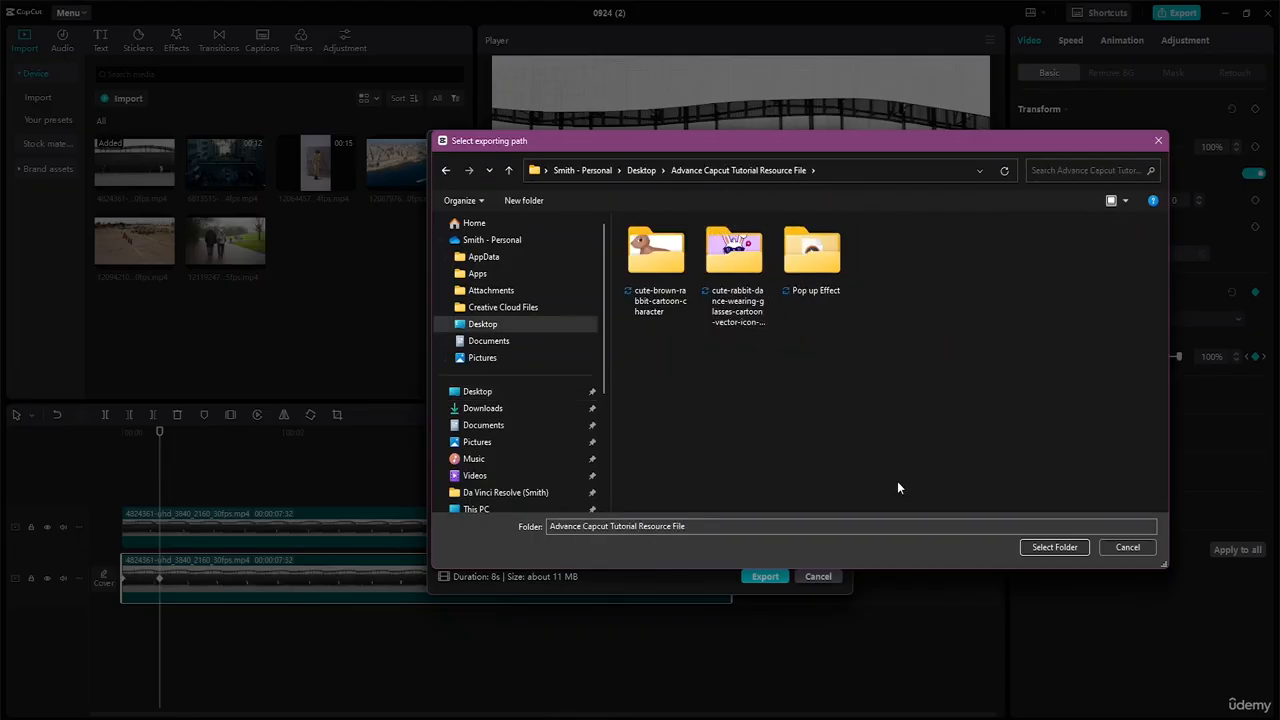
pyautogui.click(1055, 547)
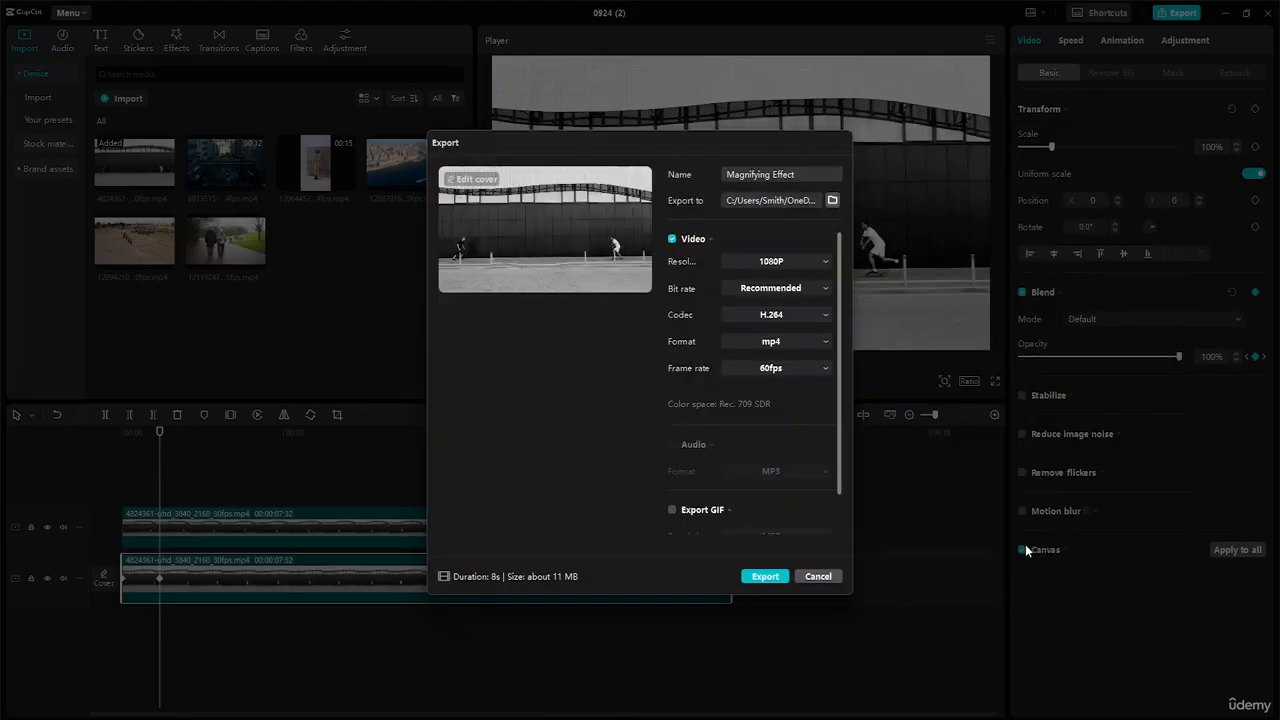
pyautogui.scroll(-1, 810, 300)
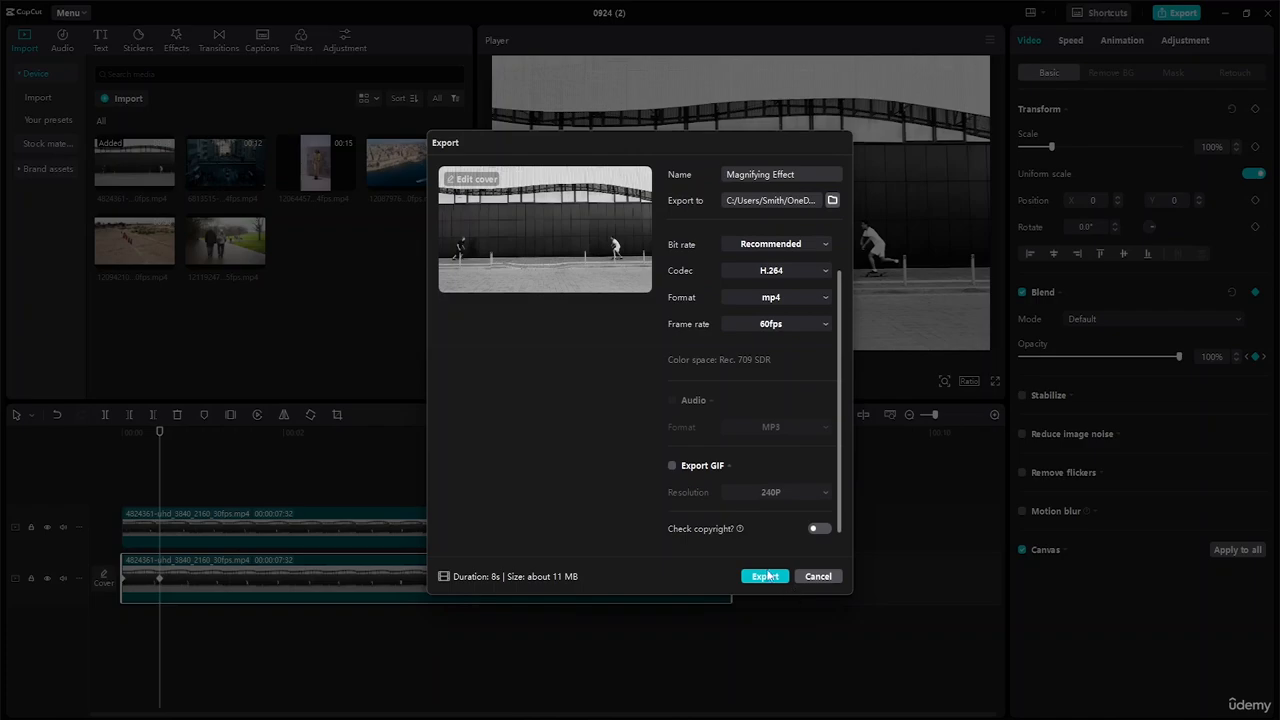